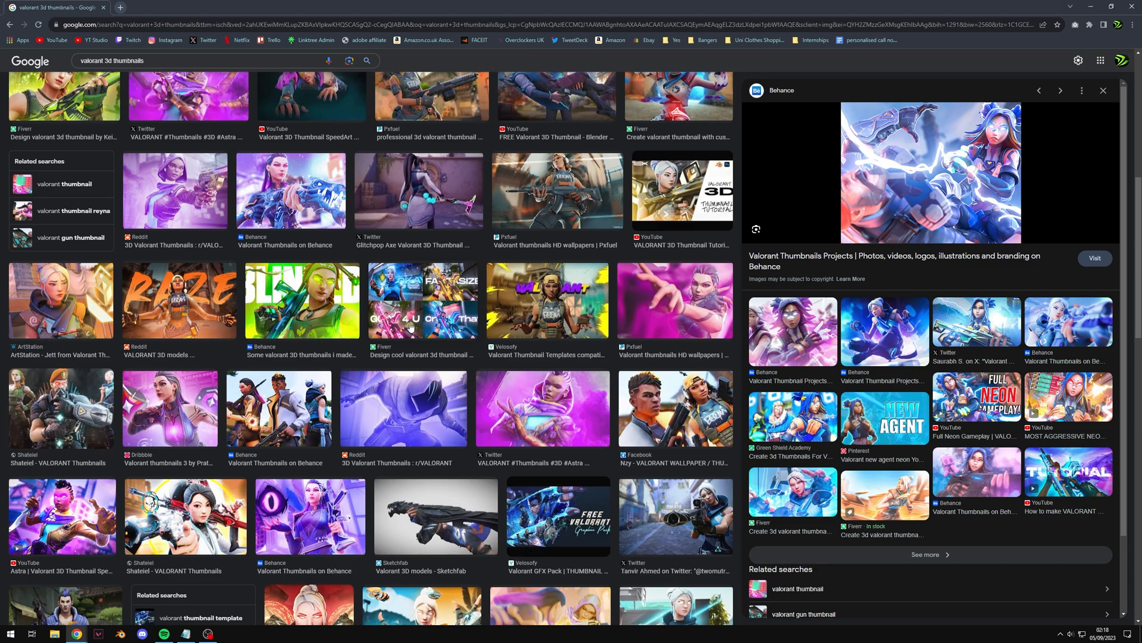
Step: Open the Dribbble page for "Valorant thumbnails 3" from the image results and examine its example 3D thumbnails from start to end
left_click(216, 390)
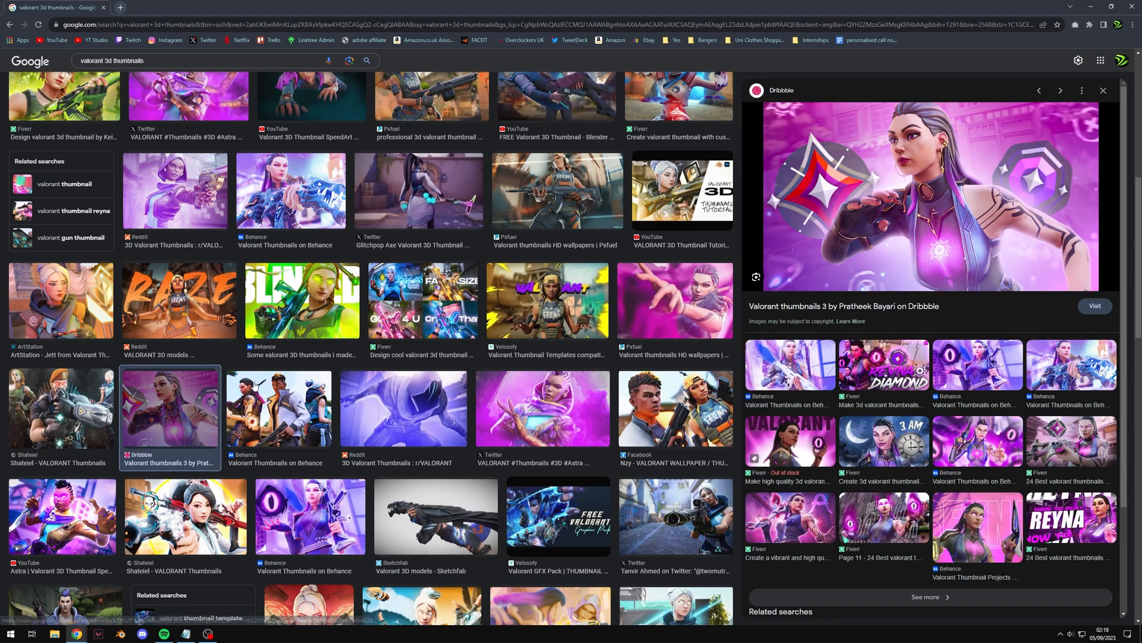
left_click(870, 303)
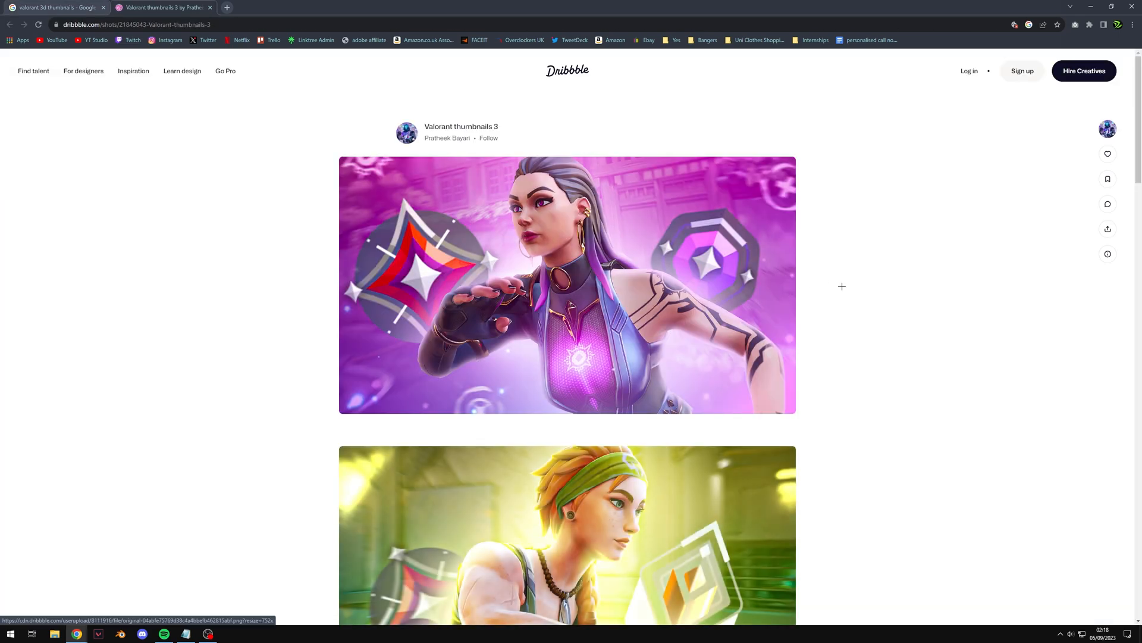
scroll(844, 284, "down", 4)
scroll(844, 283, "down", 5)
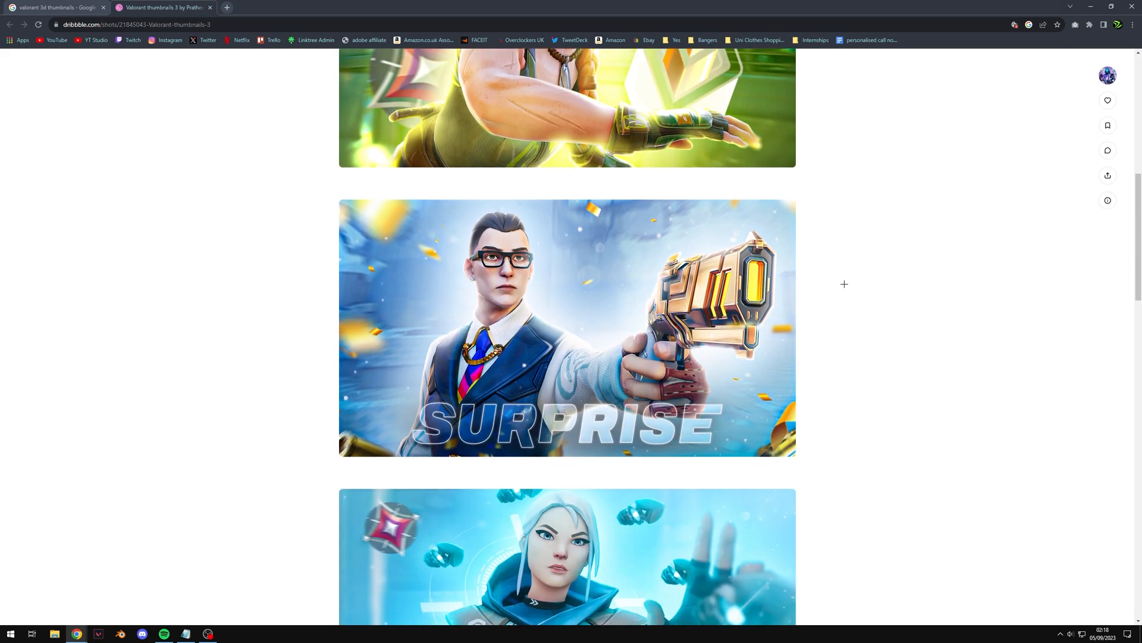
scroll(844, 284, "down", 4)
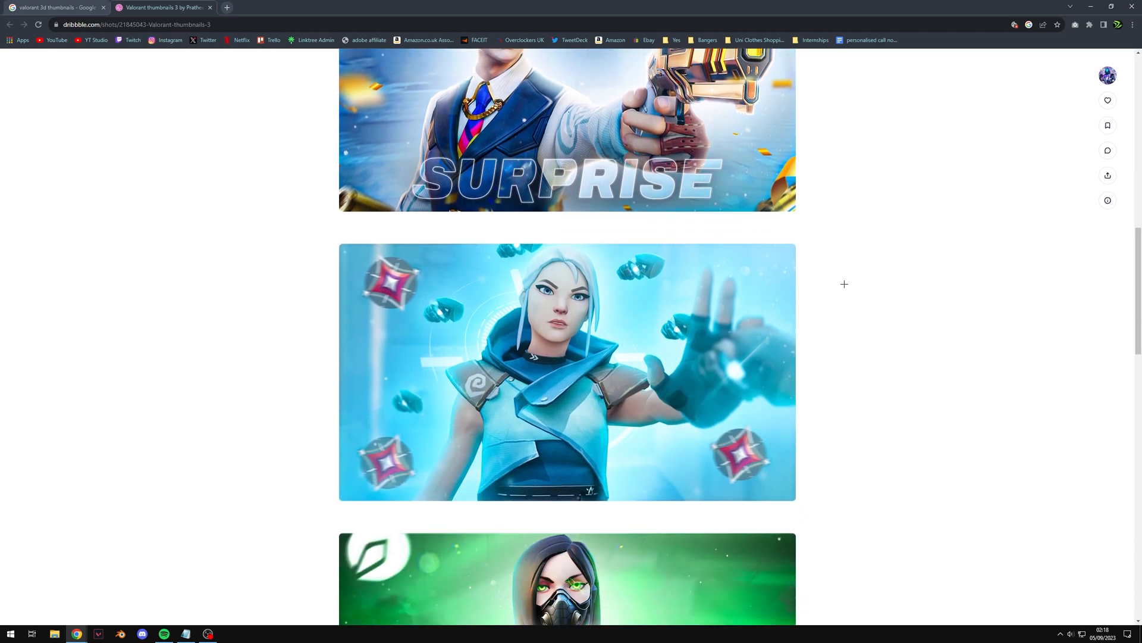
scroll(840, 288, "down", 5)
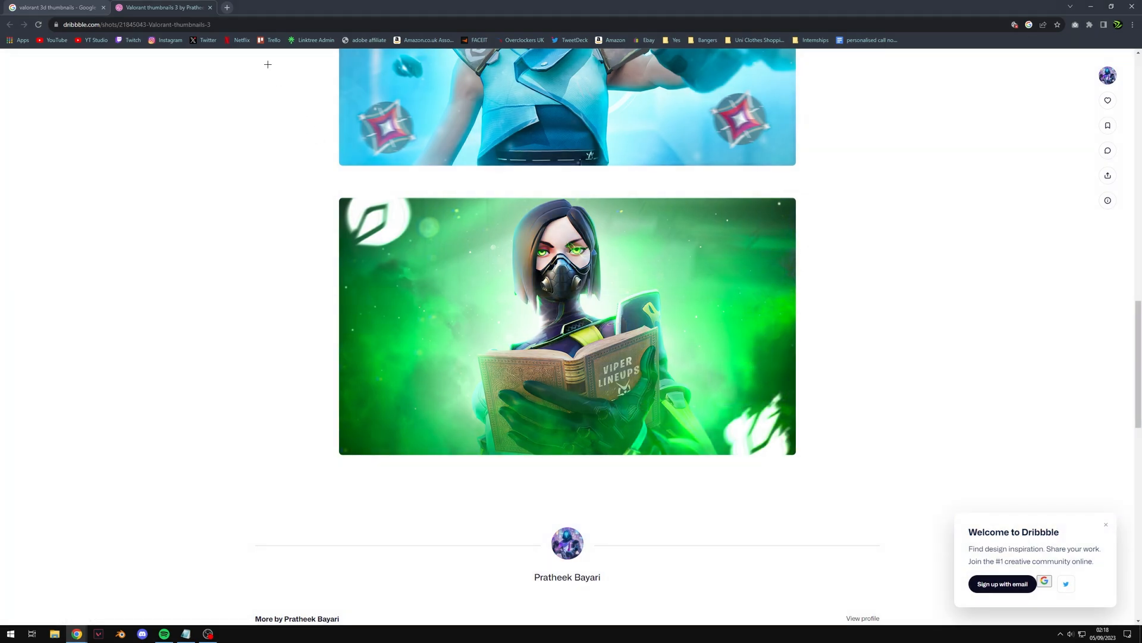
left_click(211, 8)
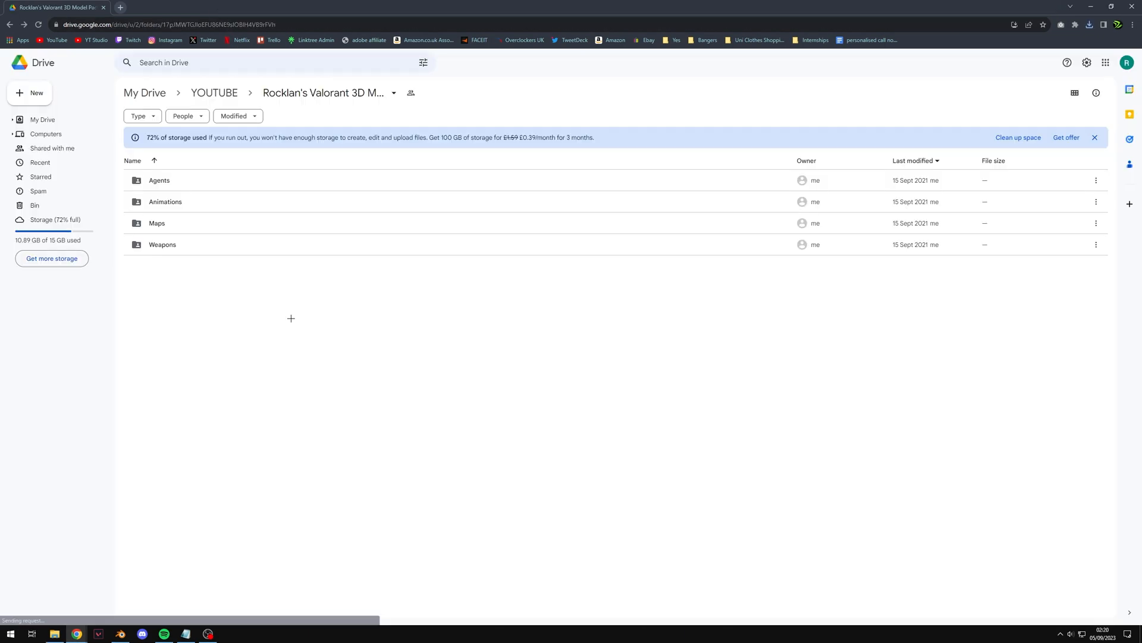
Step: Download chamberComplex.blend from the Chamber folder inside the Agents folder of the Valorant 3D model pack
double_click(191, 180)
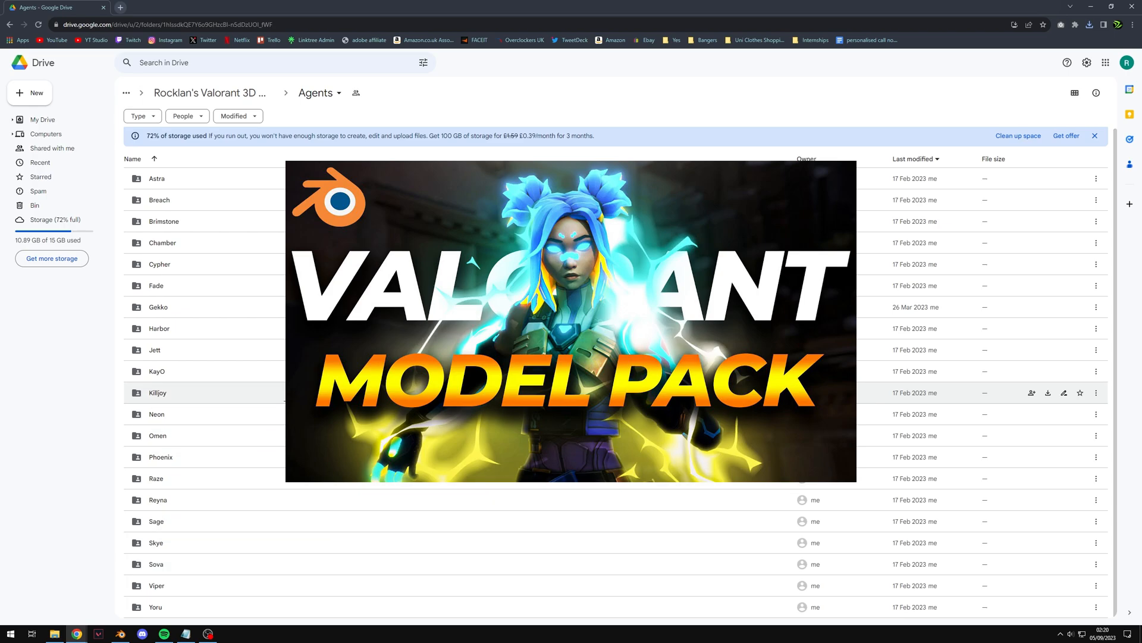
double_click(216, 241)
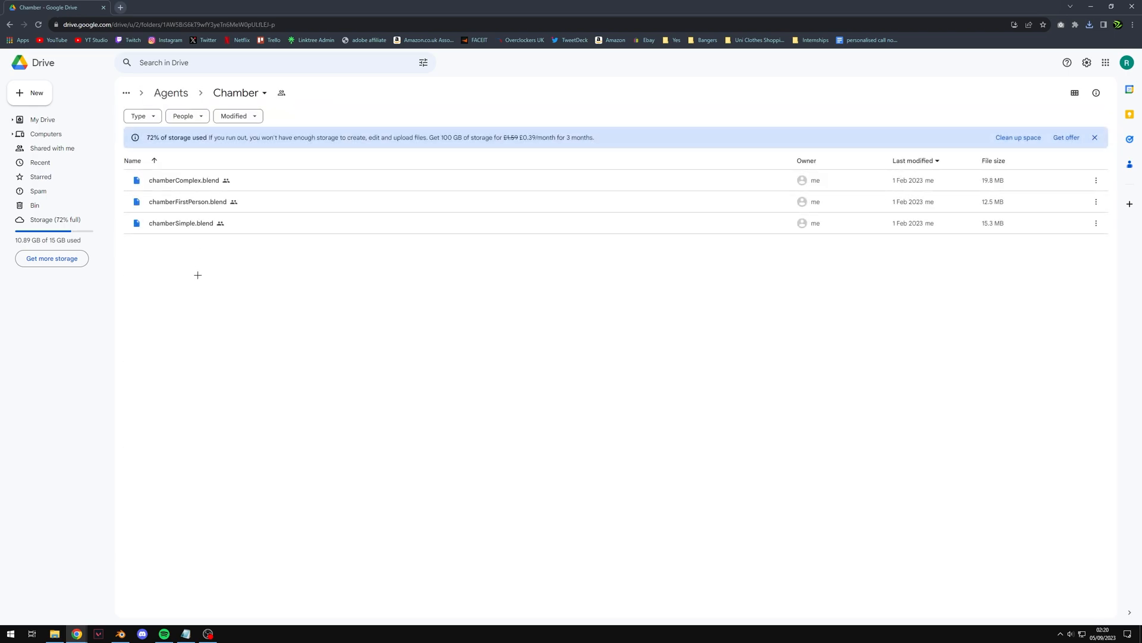
left_click(319, 180)
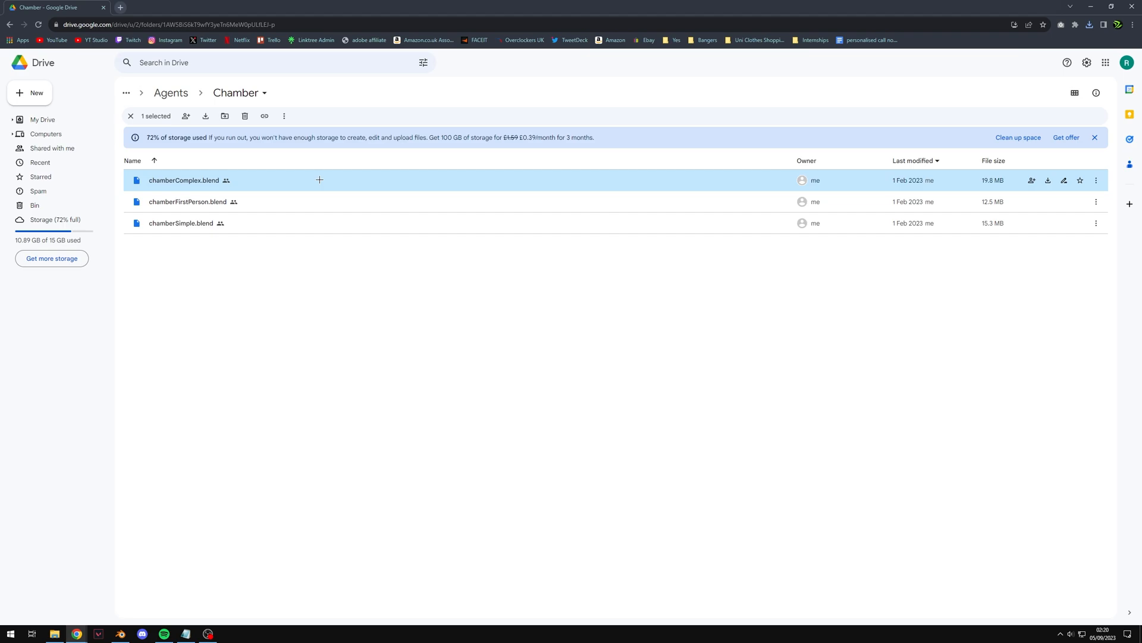
right_click(320, 180)
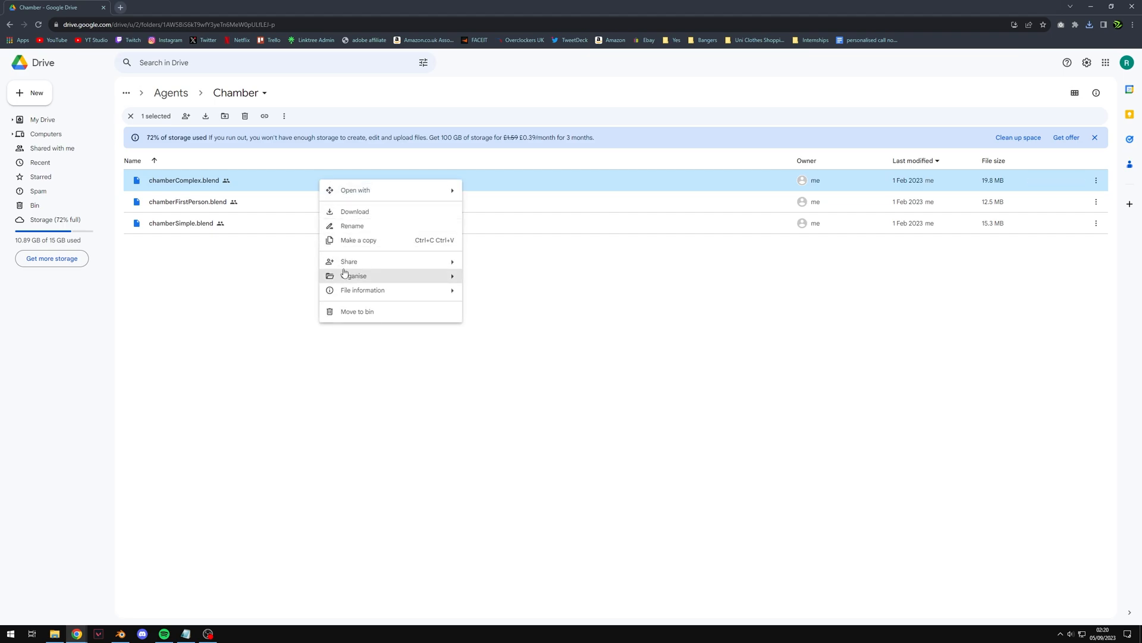
left_click(355, 218)
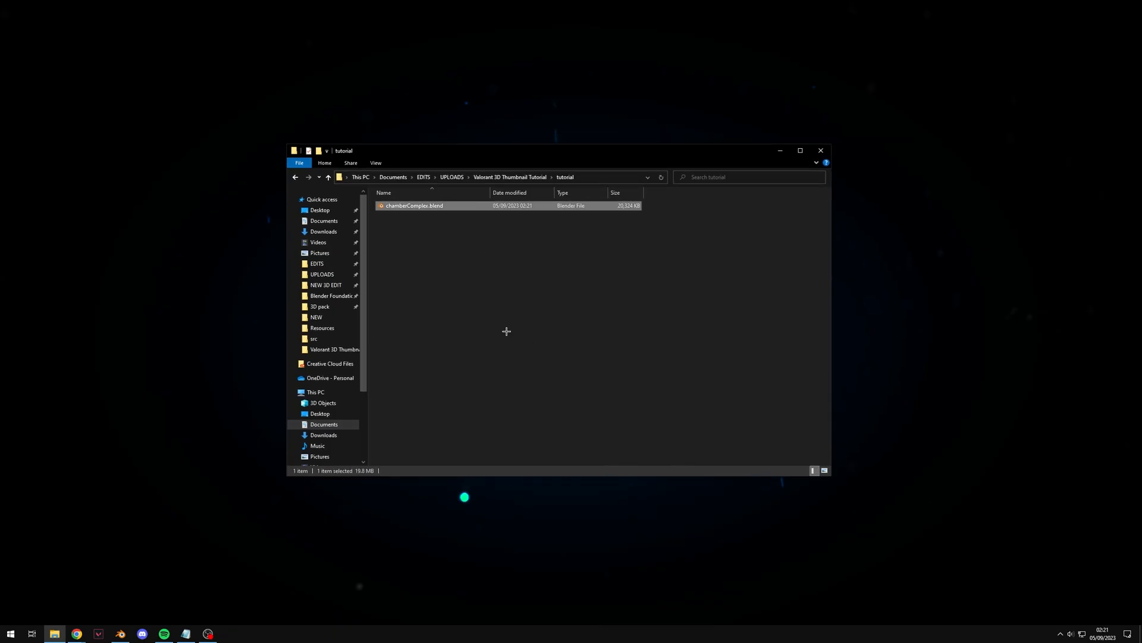
left_click(458, 311)
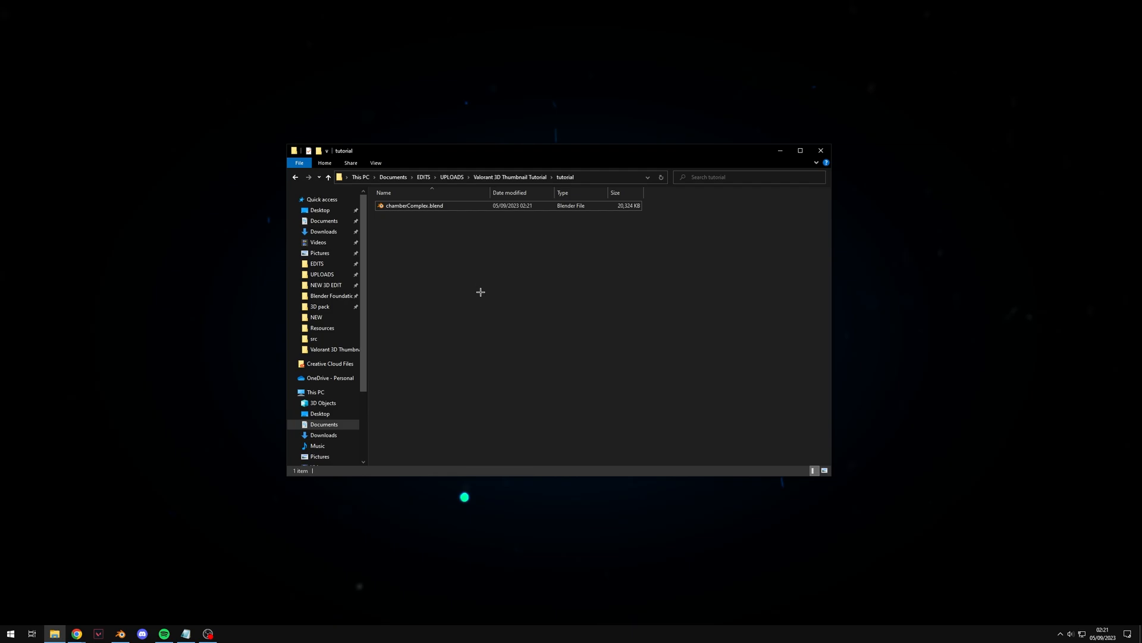
key("ctrl+v")
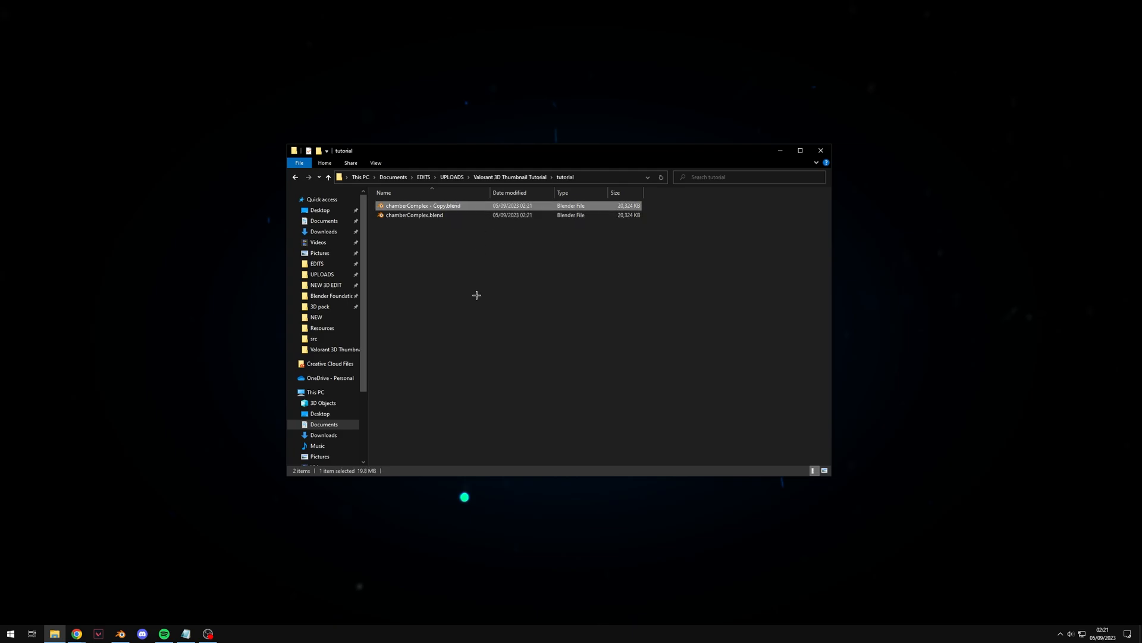
key("Delete")
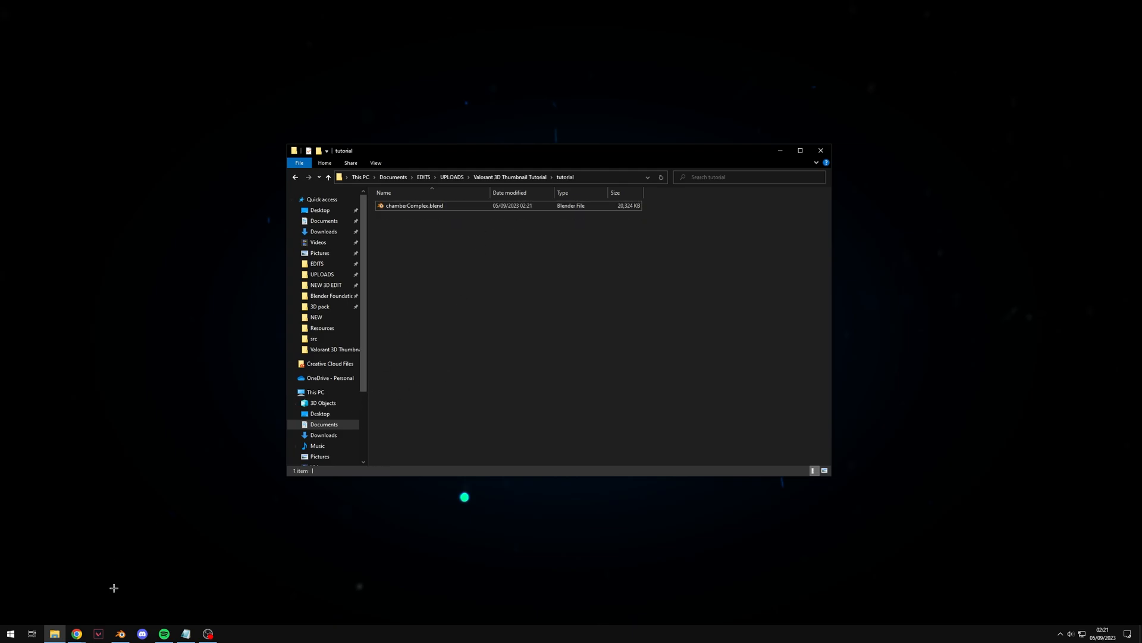
Step: Switch to Blender and append both CS_Deadeye_S0_Skelmesh objects from chamberComplex.blend into the empty scene
left_click(120, 633)
left_click(20, 17)
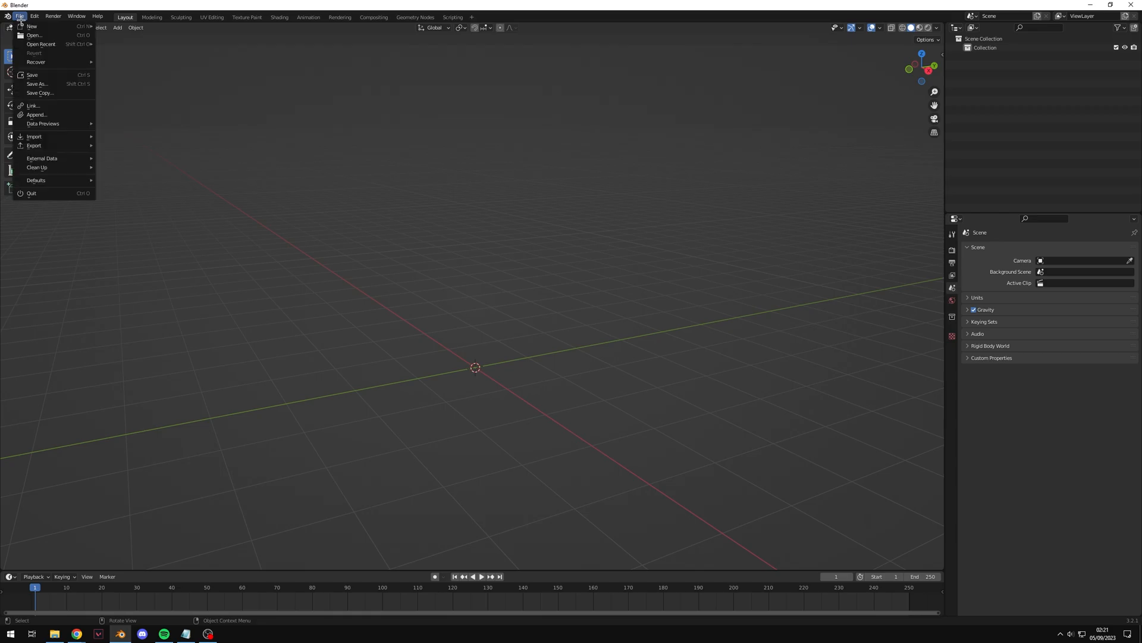
left_click(45, 114)
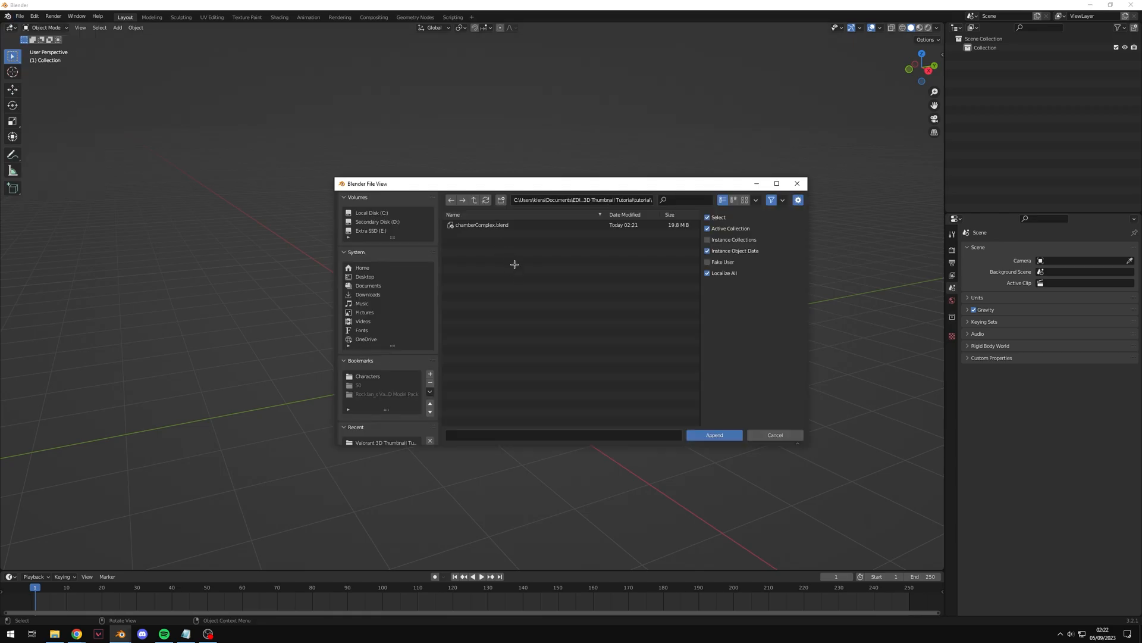
double_click(518, 225)
double_click(485, 295)
left_click_drag(493, 250, 510, 199)
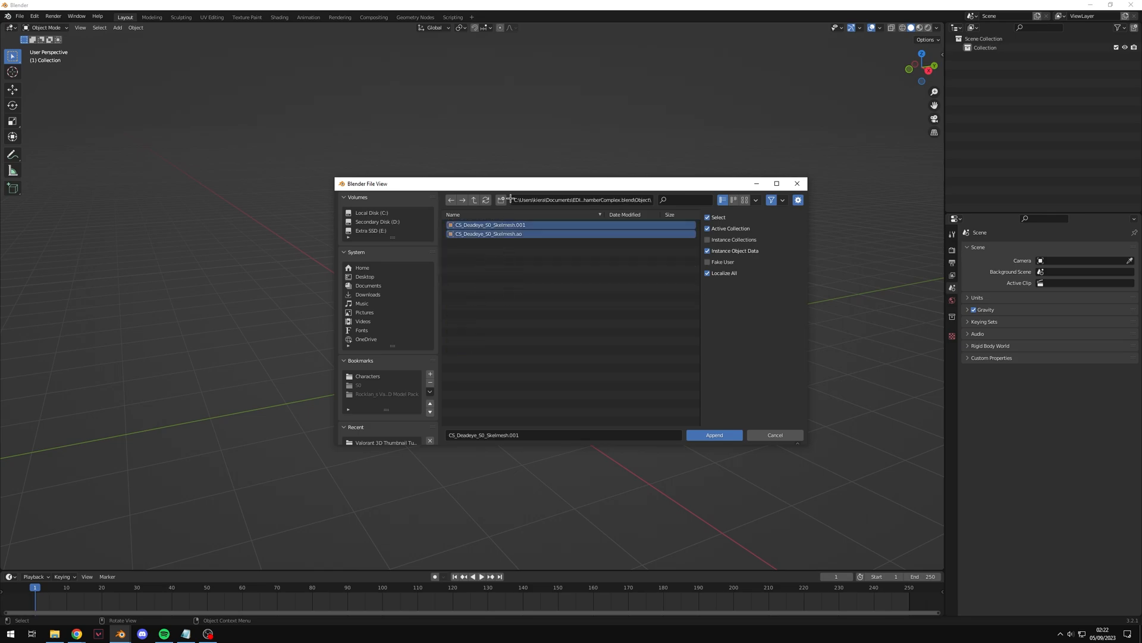
left_click(714, 435)
left_click(544, 268)
scroll(511, 280, "up", 5)
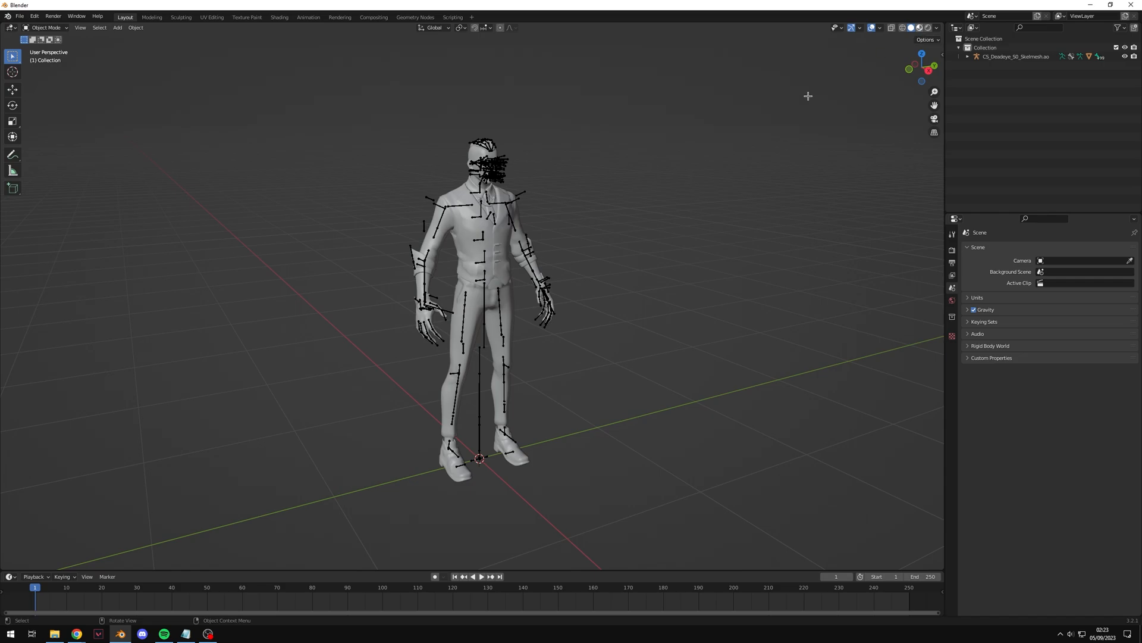
Step: Show the Chamber model in Material Preview shading and put its armature into Pose Mode
key("z")
key("2")
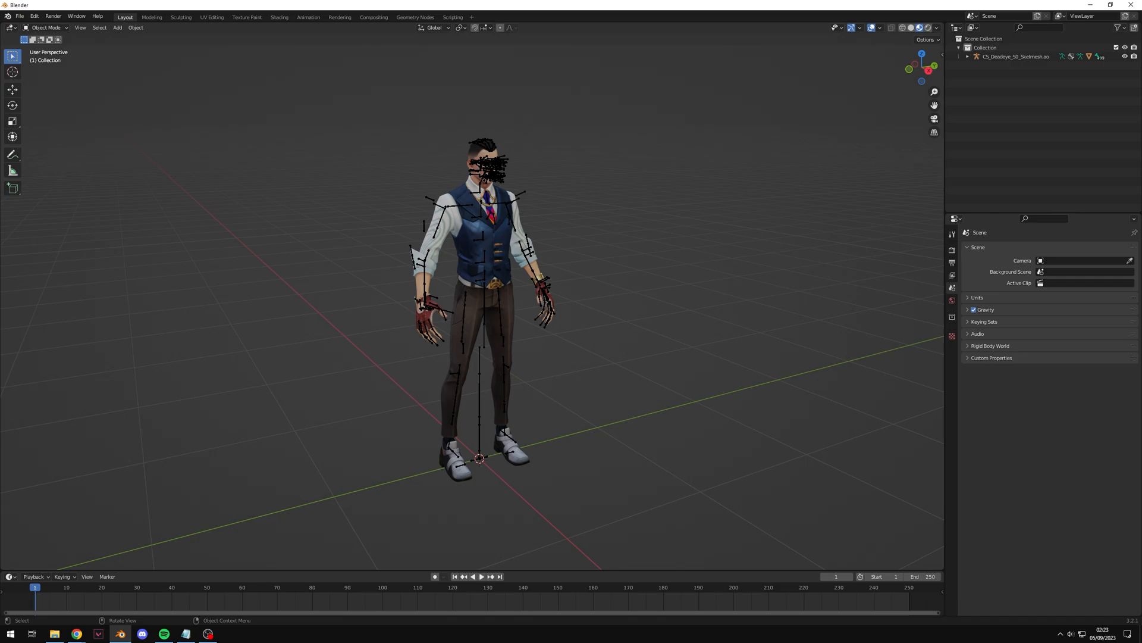
left_click(465, 222)
scroll(444, 245, "up", 5)
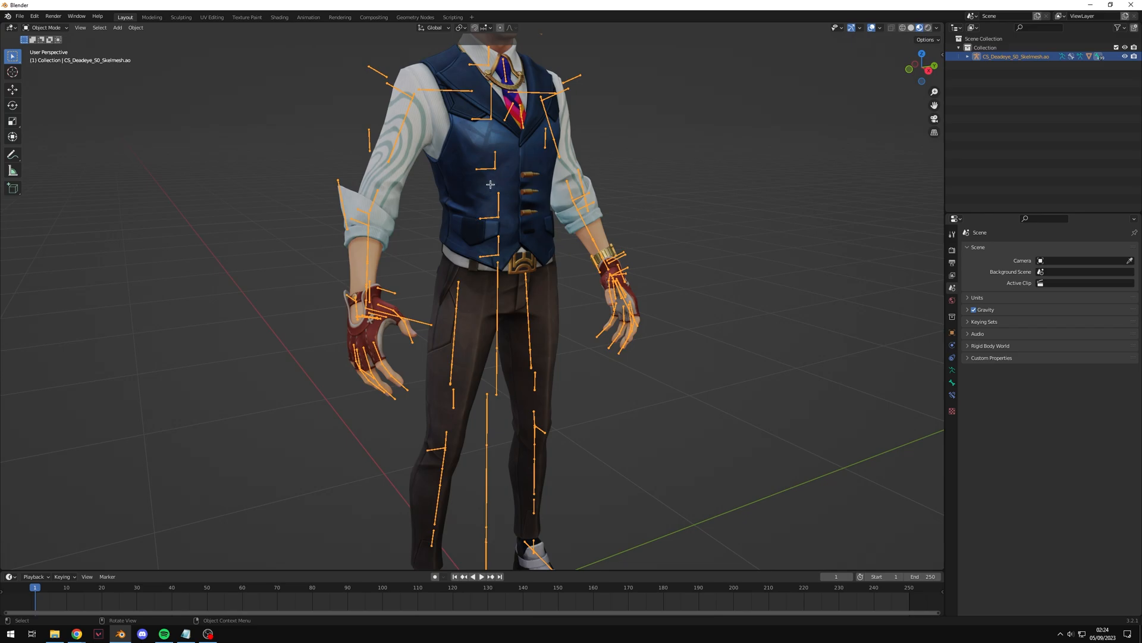
scroll(490, 180, "down", 3)
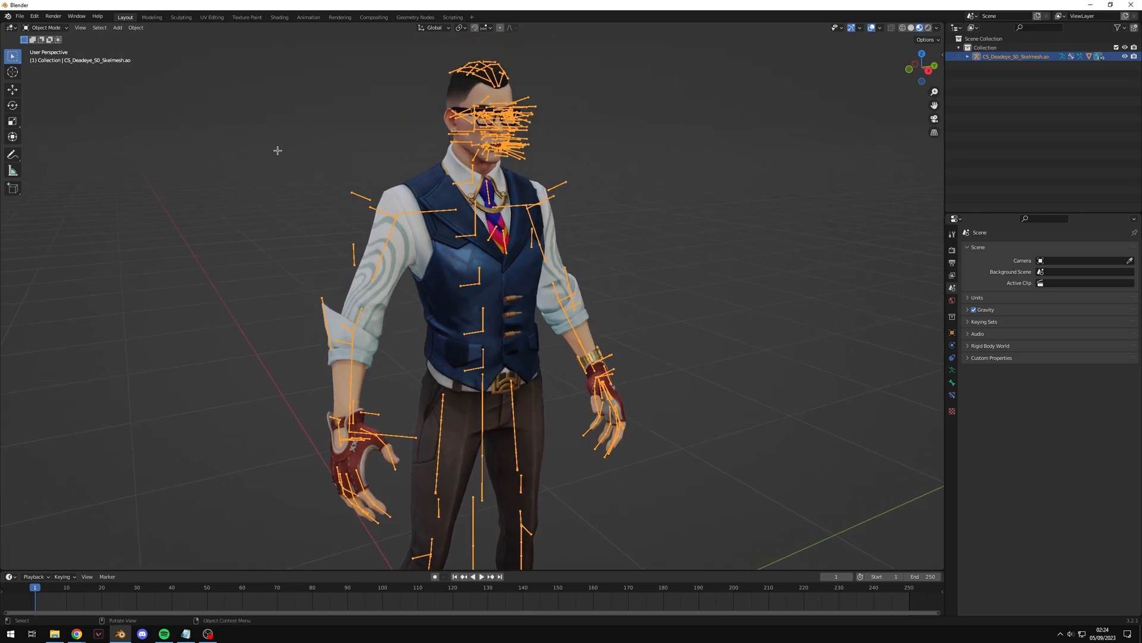
left_click(59, 28)
left_click(57, 57)
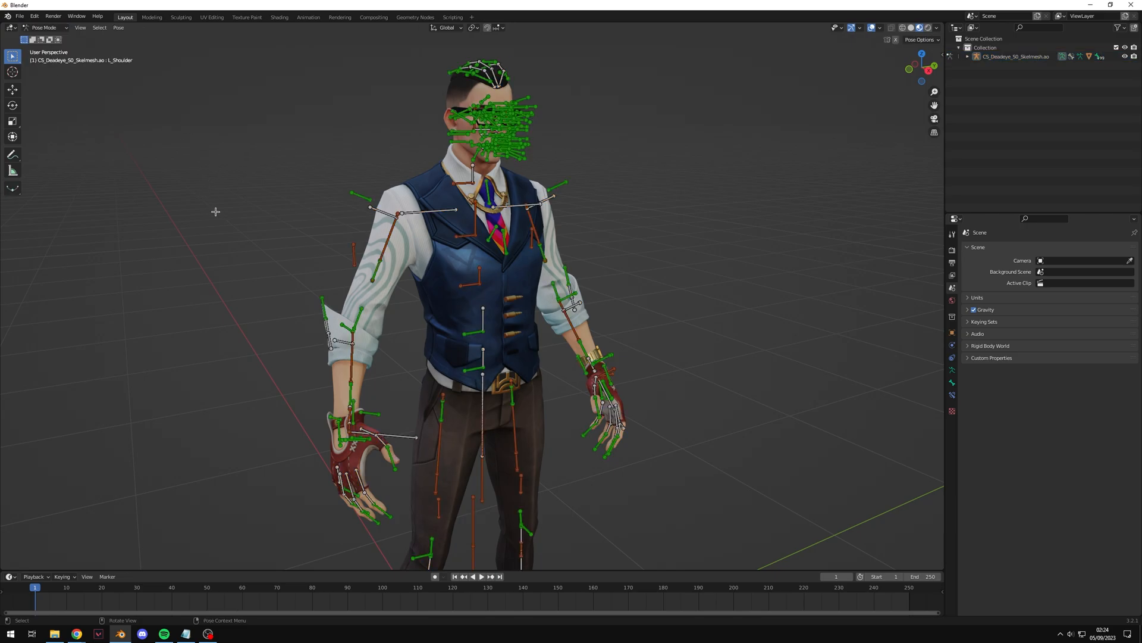
Step: Raise the character's right arm out sideways to about shoulder height by rotating the R_Shoulder bone with the Rotate tool
scroll(221, 148, "up", 3)
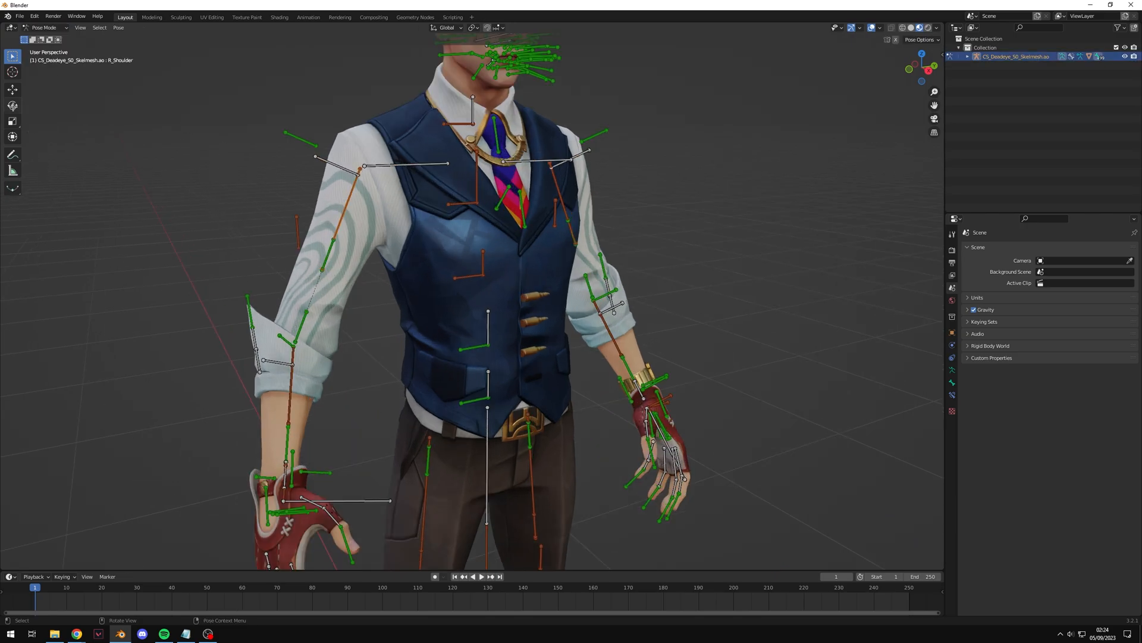
left_click(13, 106)
middle_click_drag(310, 172, 255, 169)
mouse_move(335, 134)
left_mouse_down()
mouse_move(363, 113)
mouse_move(356, 125)
left_mouse_up()
scroll(416, 205, "down", 3)
left_click_drag(426, 201, 380, 190)
middle_click_drag(599, 170, 492, 208)
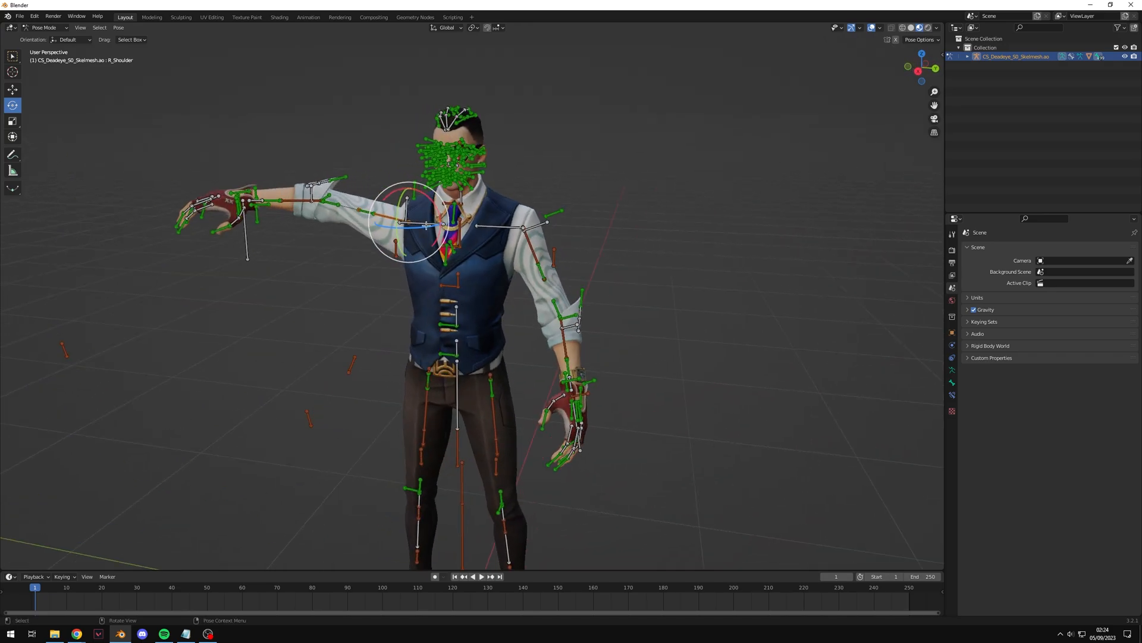
Step: Swing the raised right arm forward by rotating the R_Shoulder bone about 85° around the global Z axis and adjust its tilt
left_click_drag(426, 226, 326, 297)
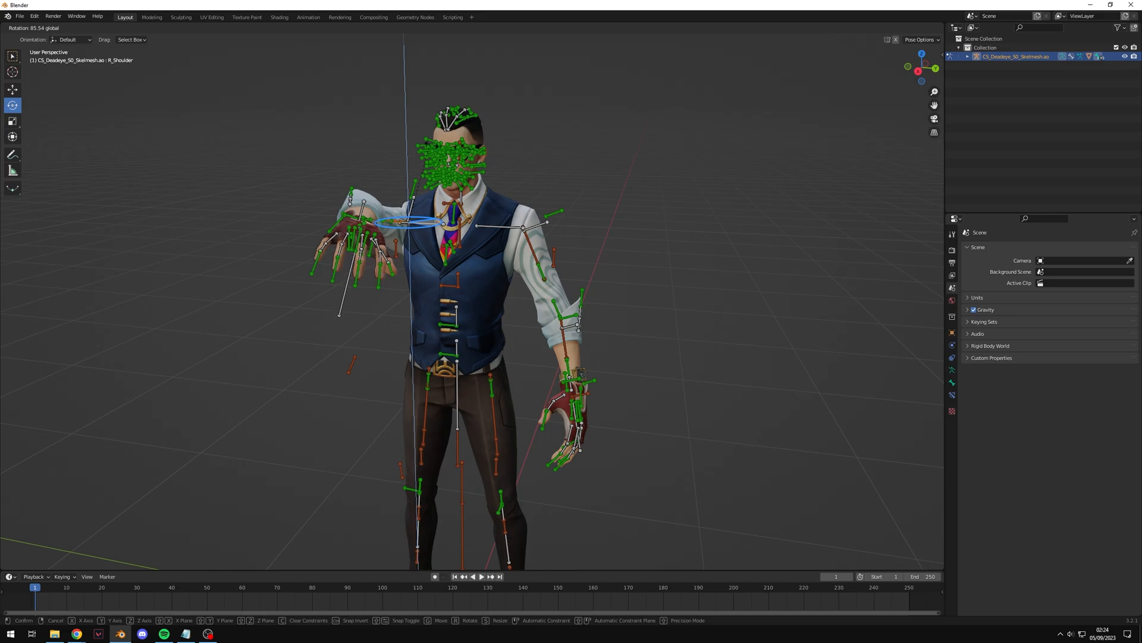
left_click_drag(426, 146, 426, 149)
middle_click_drag(427, 161, 427, 147)
left_click_drag(435, 196, 421, 199)
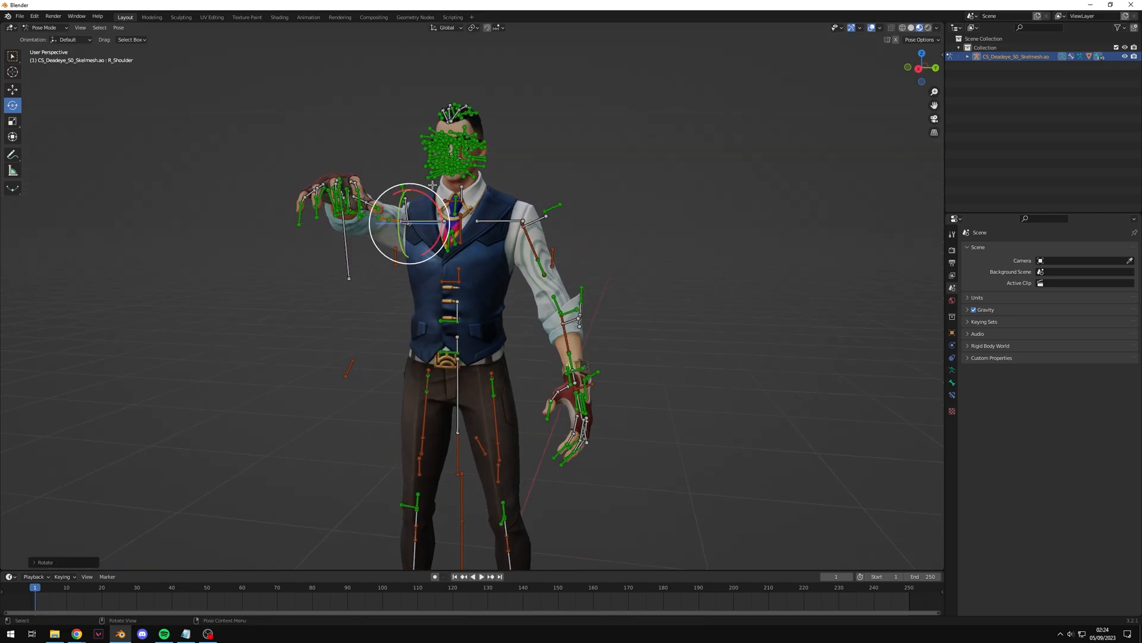
middle_click_drag(420, 200, 391, 209)
Step: Rotate the R_Elbow bone slightly to adjust the forearm, and reselect the R_Shoulder bone
left_click(318, 229)
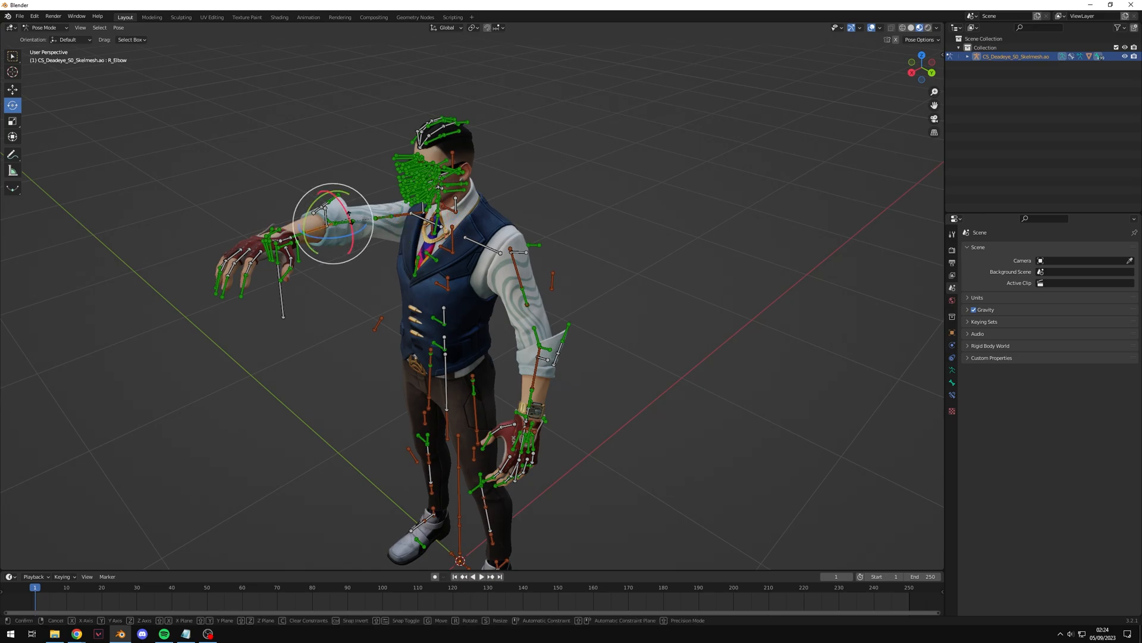
left_click_drag(331, 197, 338, 199)
middle_click_drag(338, 199, 368, 187)
middle_click_drag(306, 159, 366, 202)
left_click(374, 206)
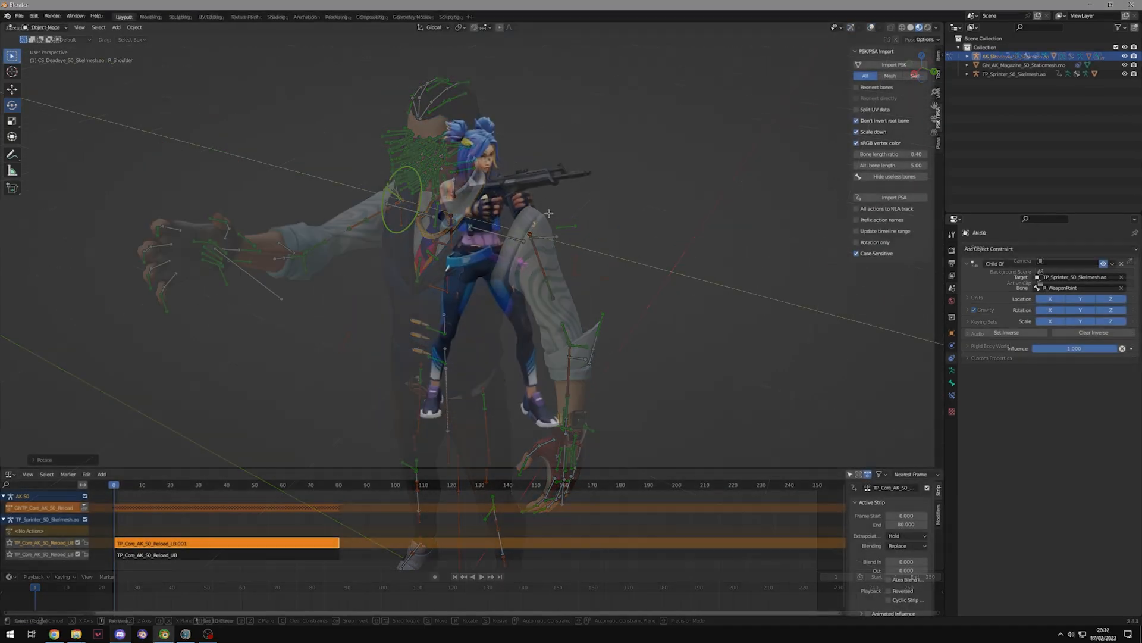
Step: Scrub through and play the TP_Core_AK_S0_Reload animation on the character holding the AK to preview the movement
left_click_drag(114, 485, 326, 532)
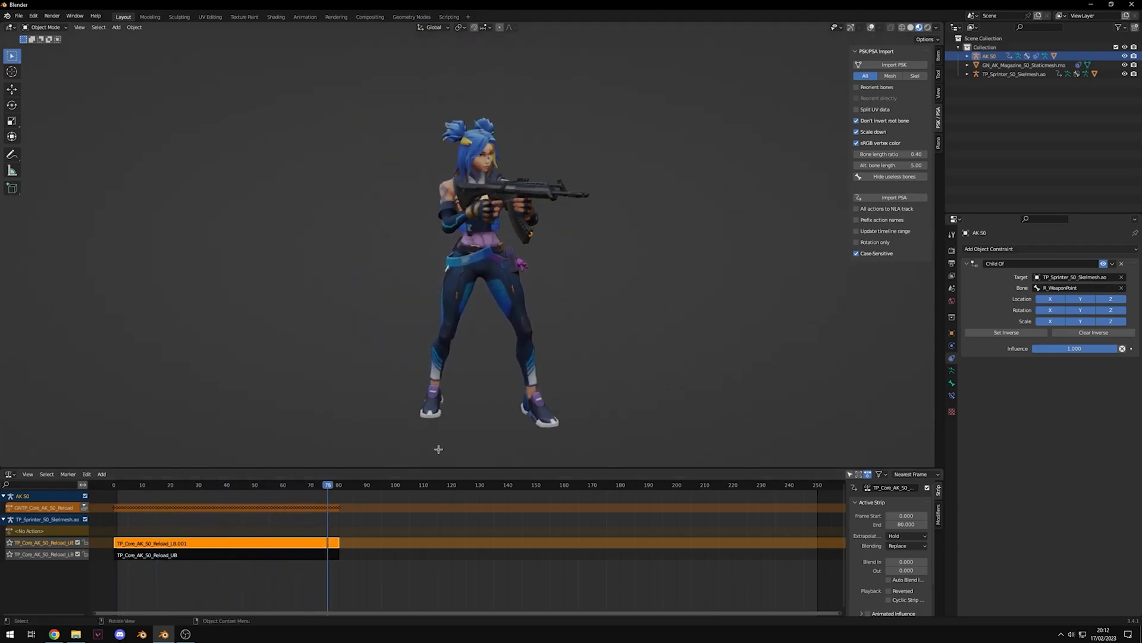
key("space")
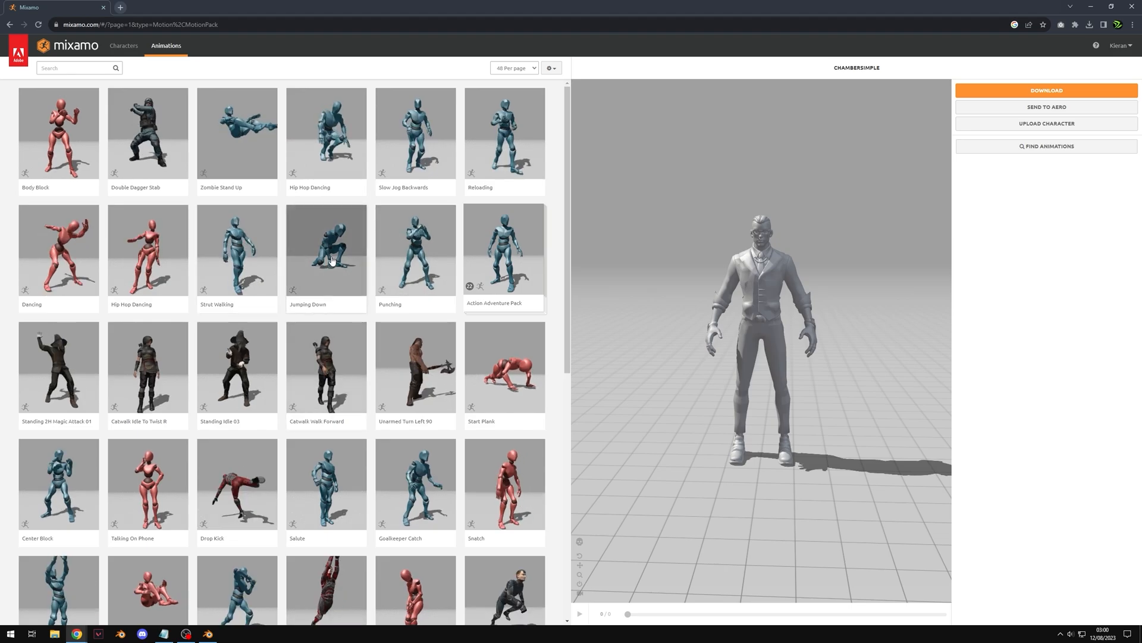
Step: Preview the Jumping Down animation on the Chamber character in Mixamo and remove it from the character
left_click(332, 260)
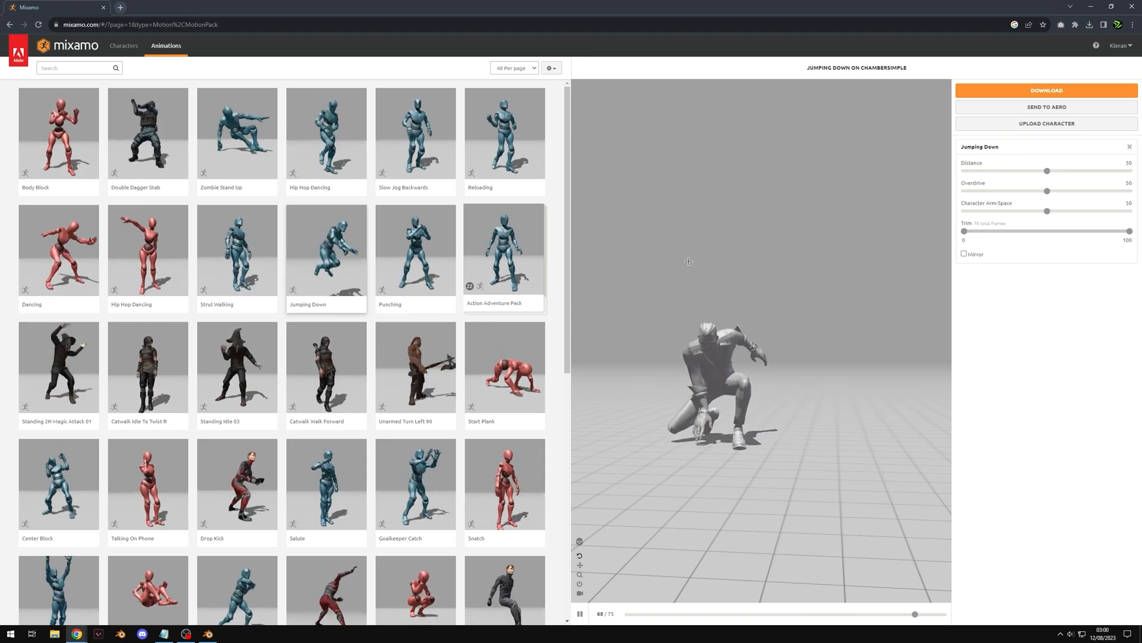
left_click(1128, 148)
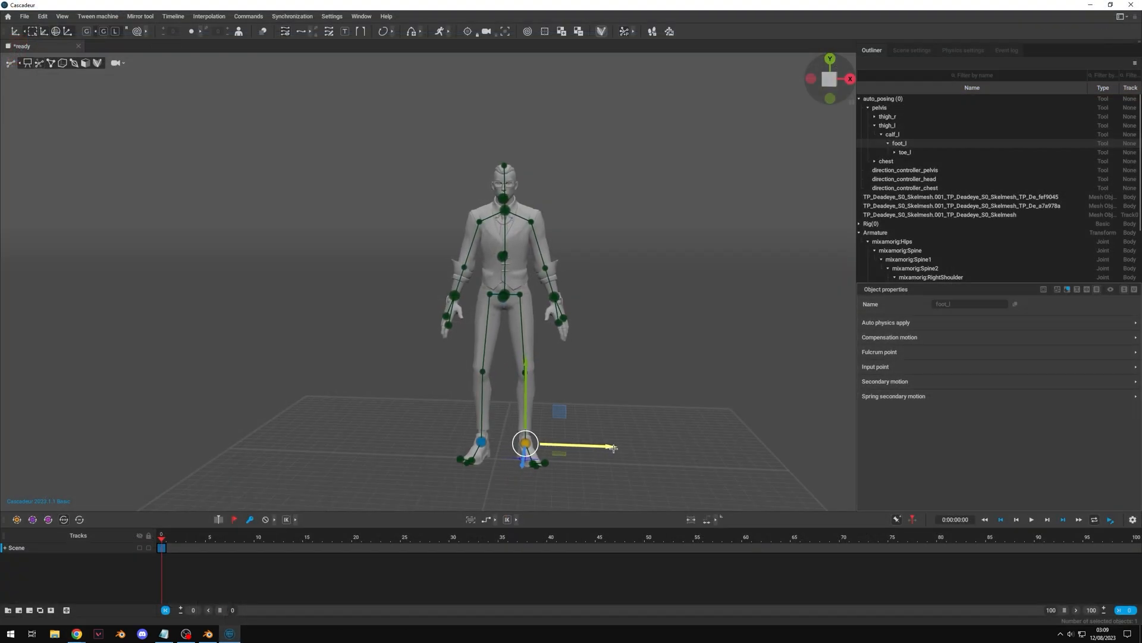
Step: Widen the character's stance in Cascadeur by moving the foot_l controller outward along the X axis
left_click_drag(614, 448, 710, 474)
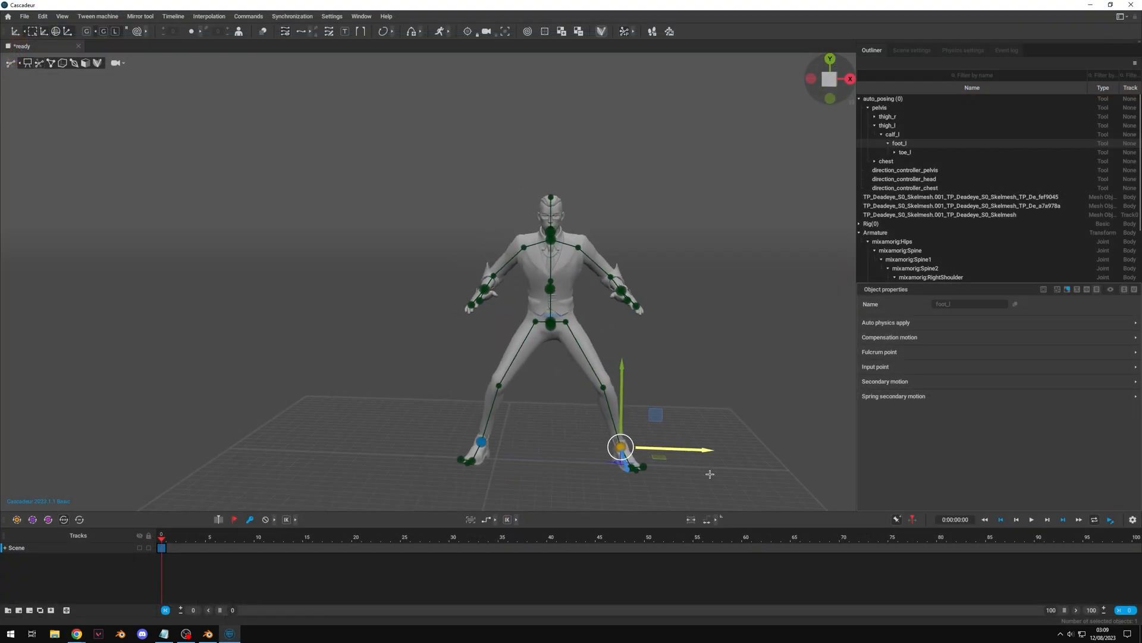
scroll(602, 384, "up", 3)
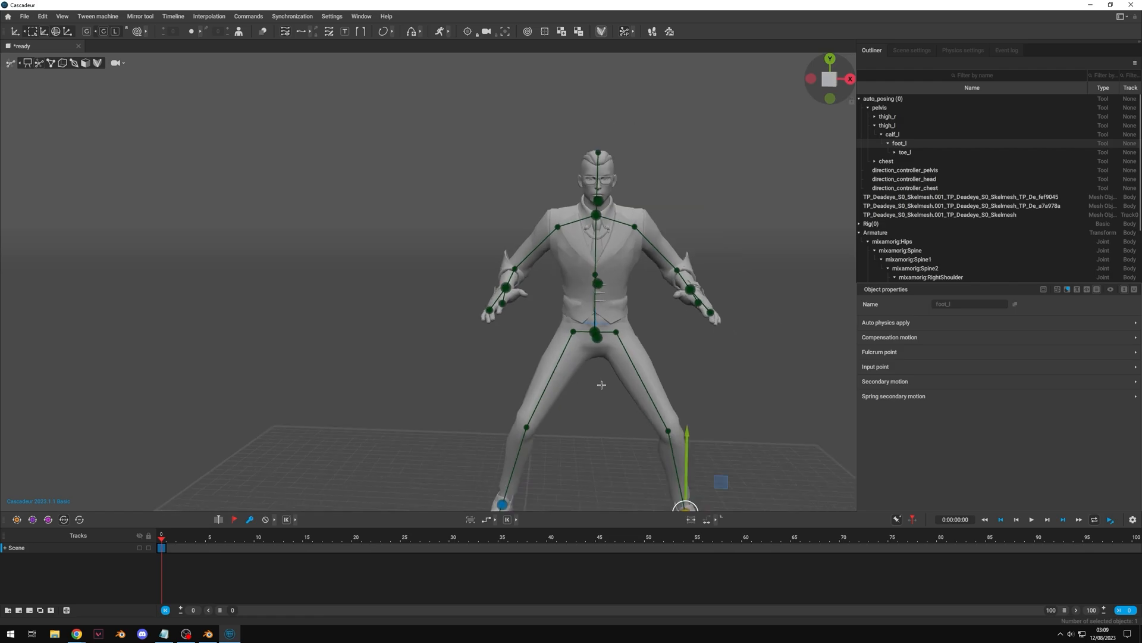
scroll(602, 384, "down", 2)
middle_click_drag(602, 384, 548, 314, "alt")
scroll(576, 326, "up", 2)
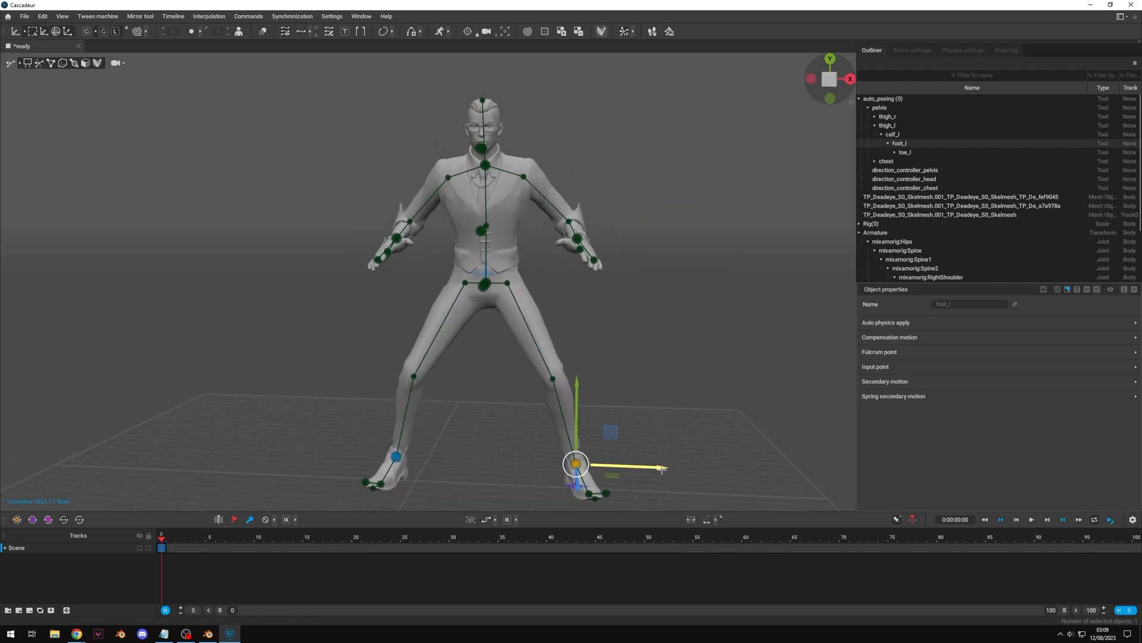
Step: Move the foot_l controller back inward along the X axis
left_click_drag(662, 468, 626, 465)
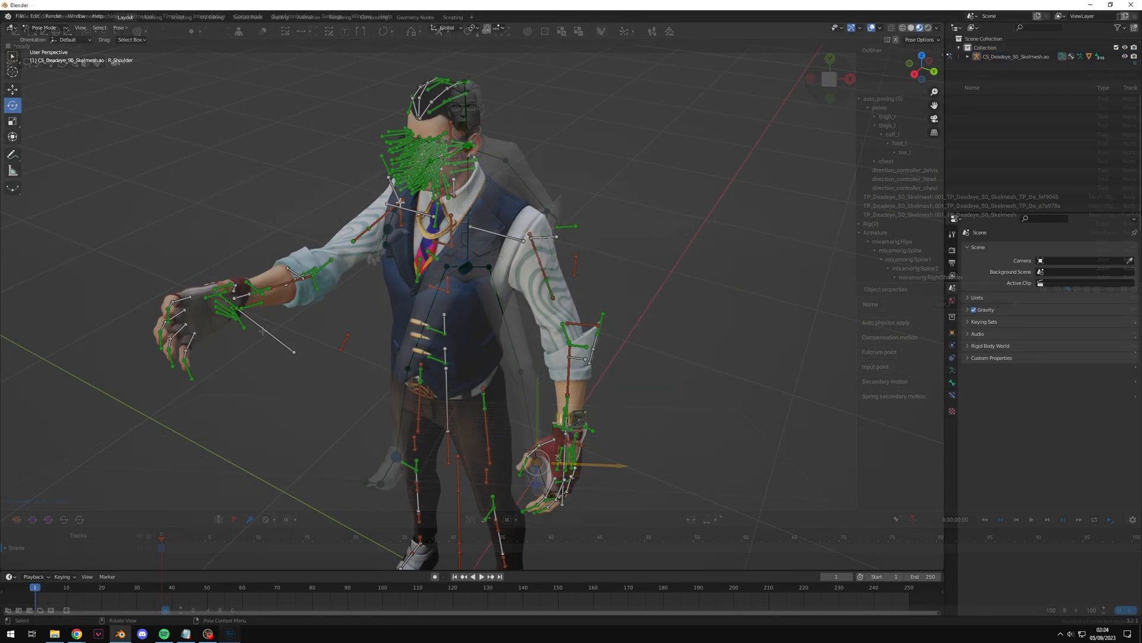
Step: In Blender, hide all of the Chamber armature's face and hair bones in Pose Mode
middle_click_drag(631, 179, 541, 225)
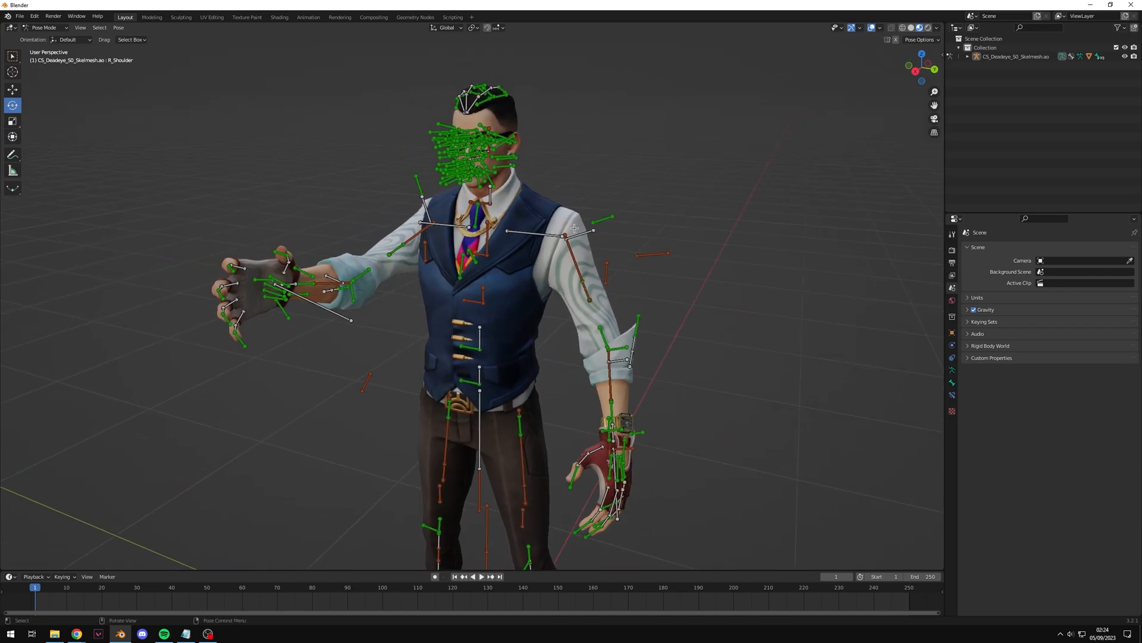
middle_click_drag(558, 182, 538, 289, "shift")
scroll(536, 280, "up", 3)
middle_click_drag(517, 250, 529, 296)
scroll(572, 270, "up", 1)
middle_click_drag(573, 263, 604, 270)
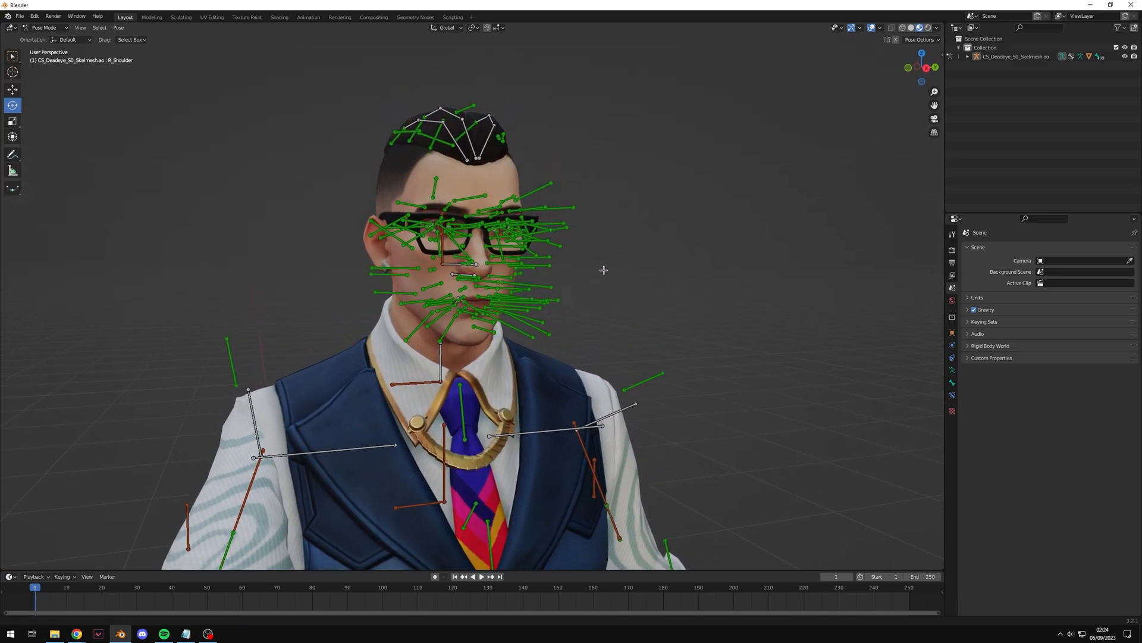
left_click_drag(676, 70, 264, 333)
key("h")
scroll(612, 270, "down", 4)
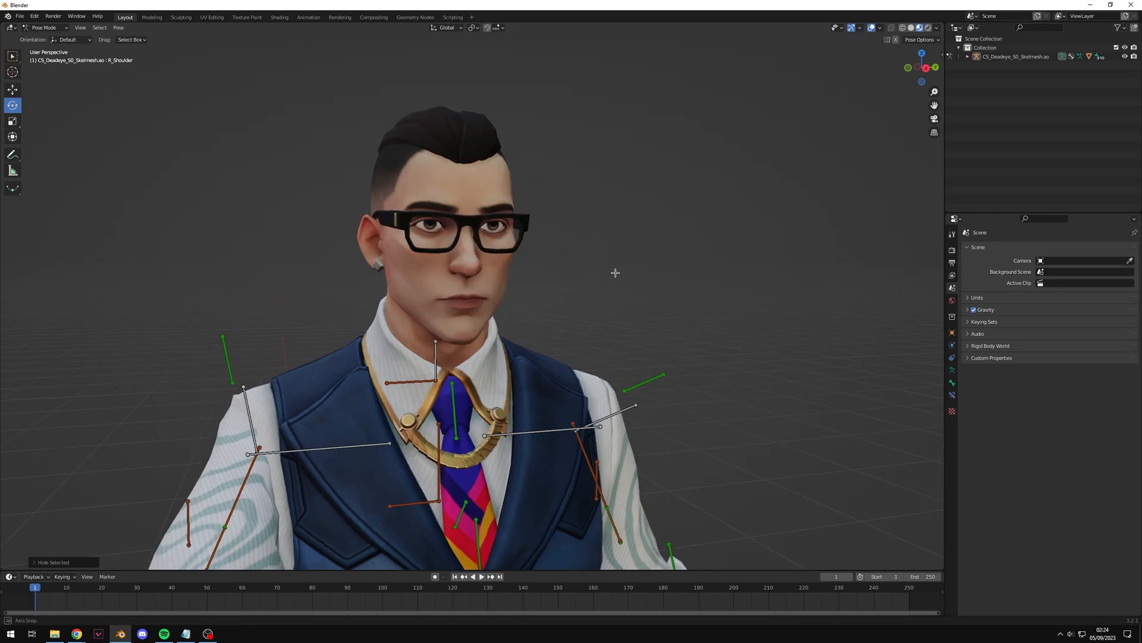
middle_click_drag(588, 303, 571, 269)
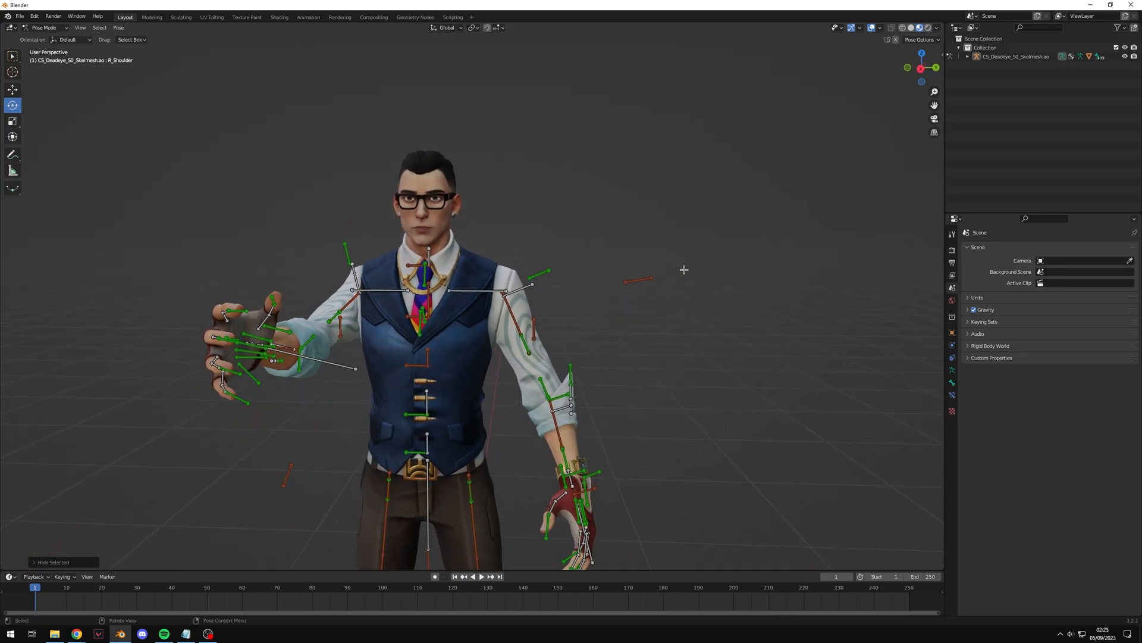
left_click(641, 279)
middle_click_drag(613, 351, 592, 348)
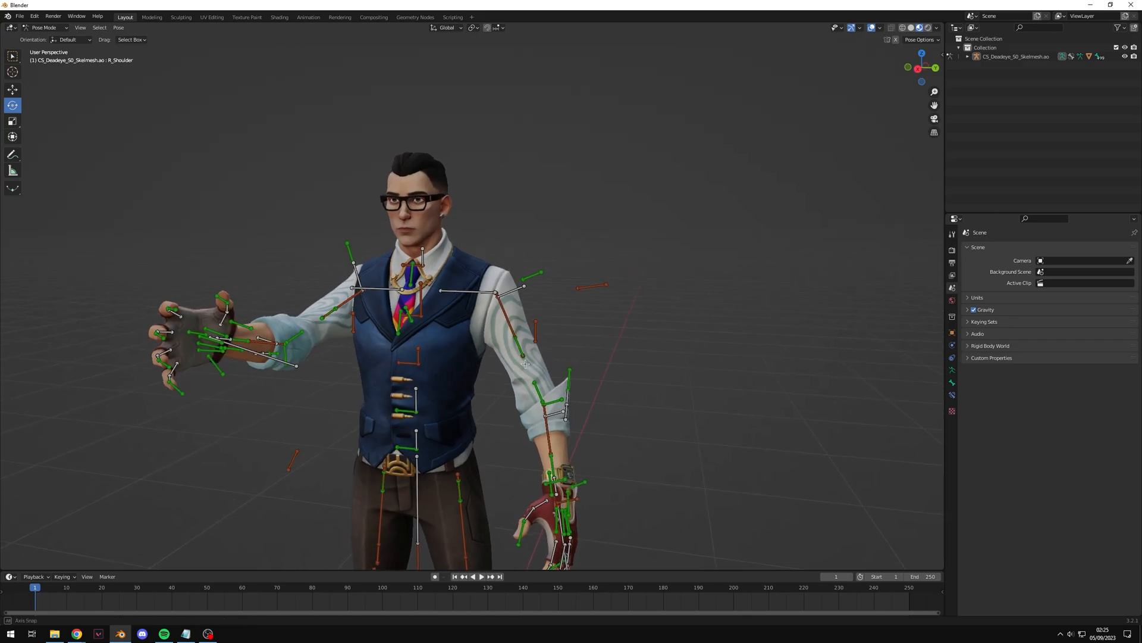
middle_click_drag(429, 386, 581, 278, "shift")
scroll(583, 282, "down", 2)
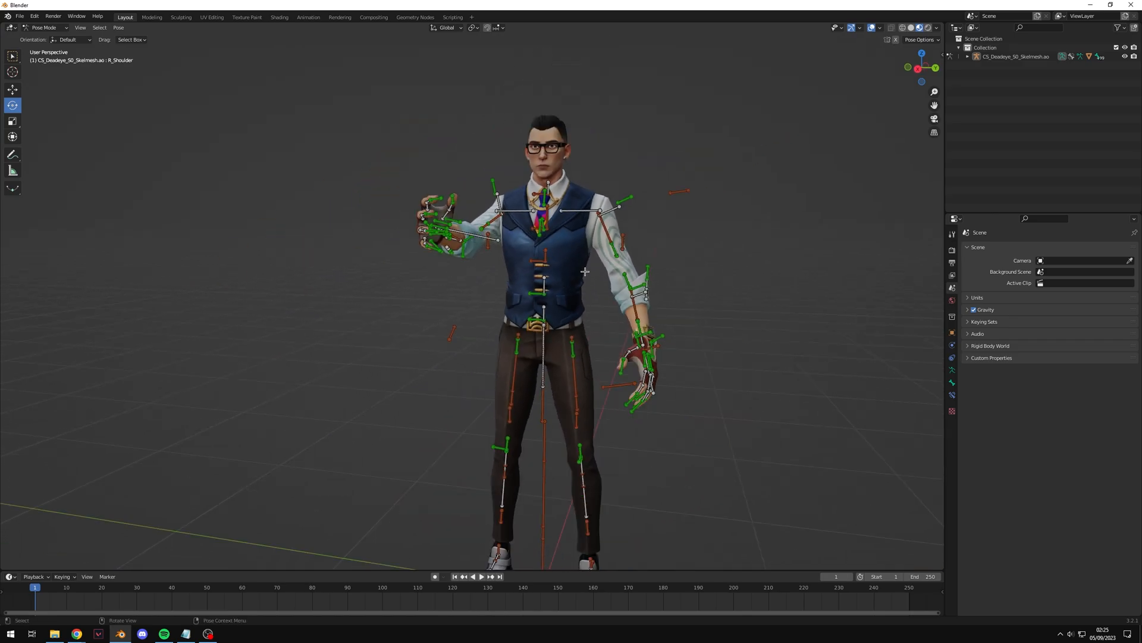
middle_click_drag(599, 280, 552, 296, "shift")
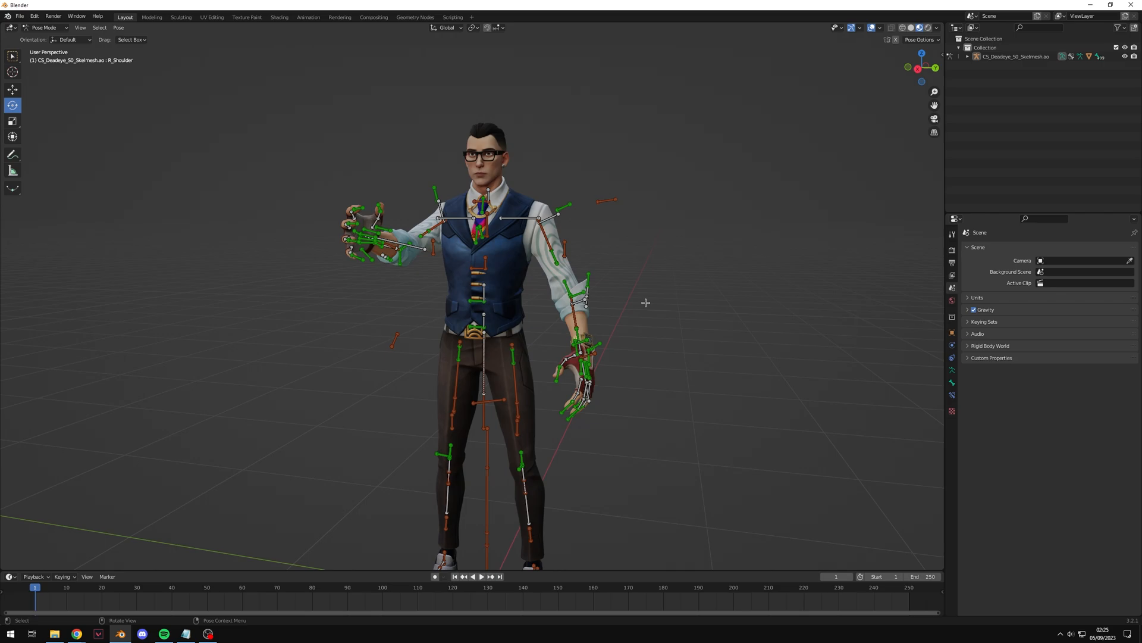
Step: Append both AB_Deadeye_S0_Q_Skelmesh objects from the chamber pistol blend file
left_click(20, 16)
left_click(36, 107)
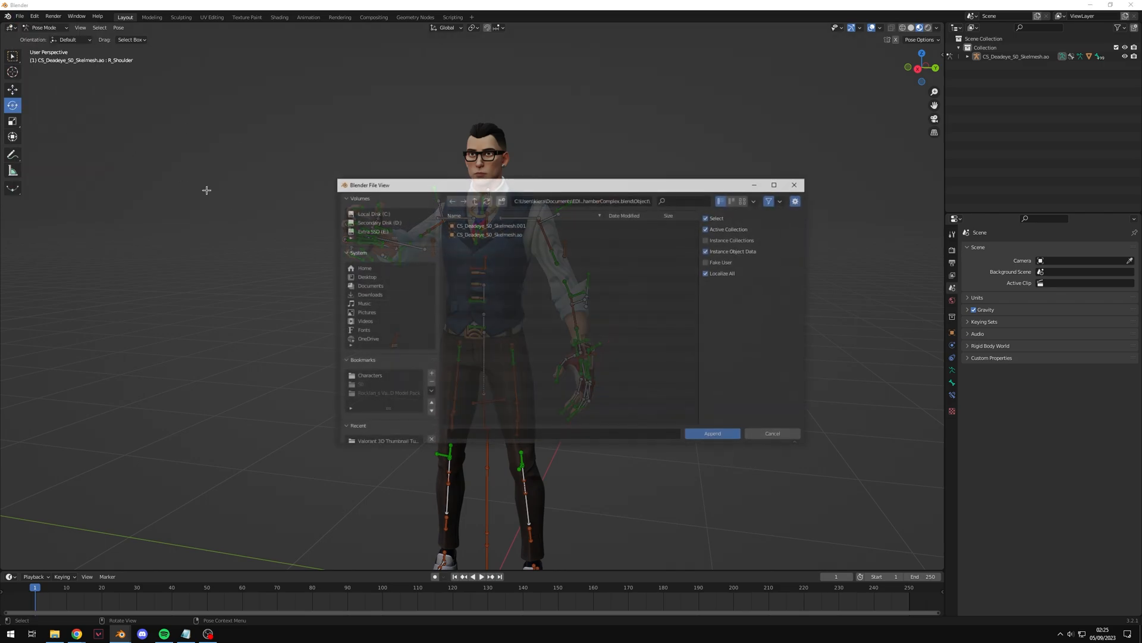
key("alt+Up")
key("alt+Up")
double_click(508, 270)
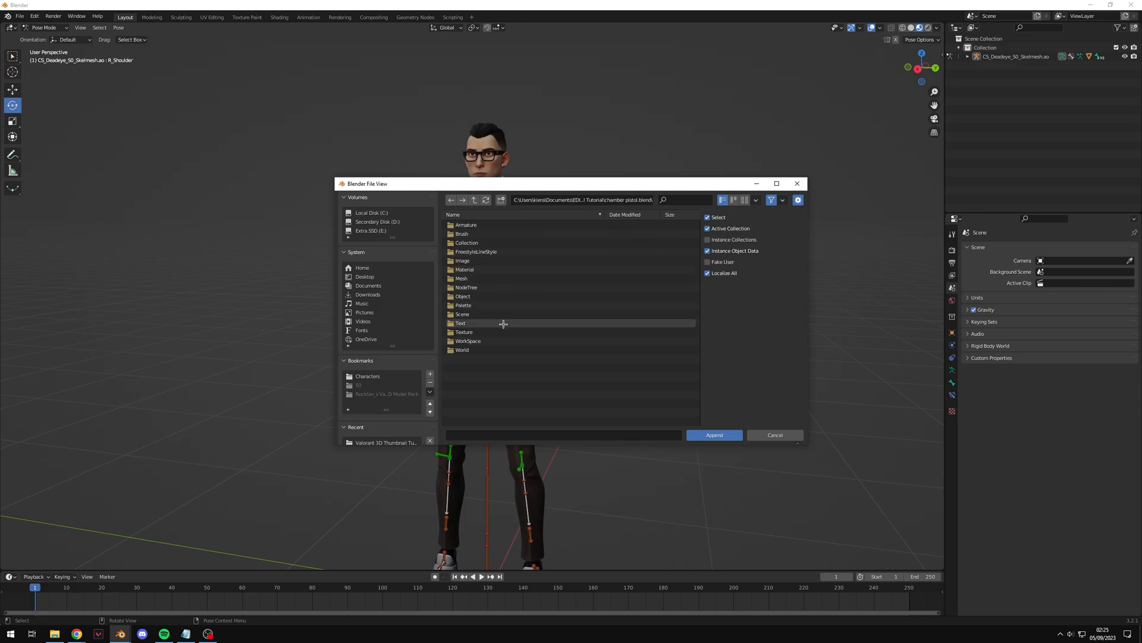
double_click(487, 297)
left_click_drag(520, 280, 528, 205)
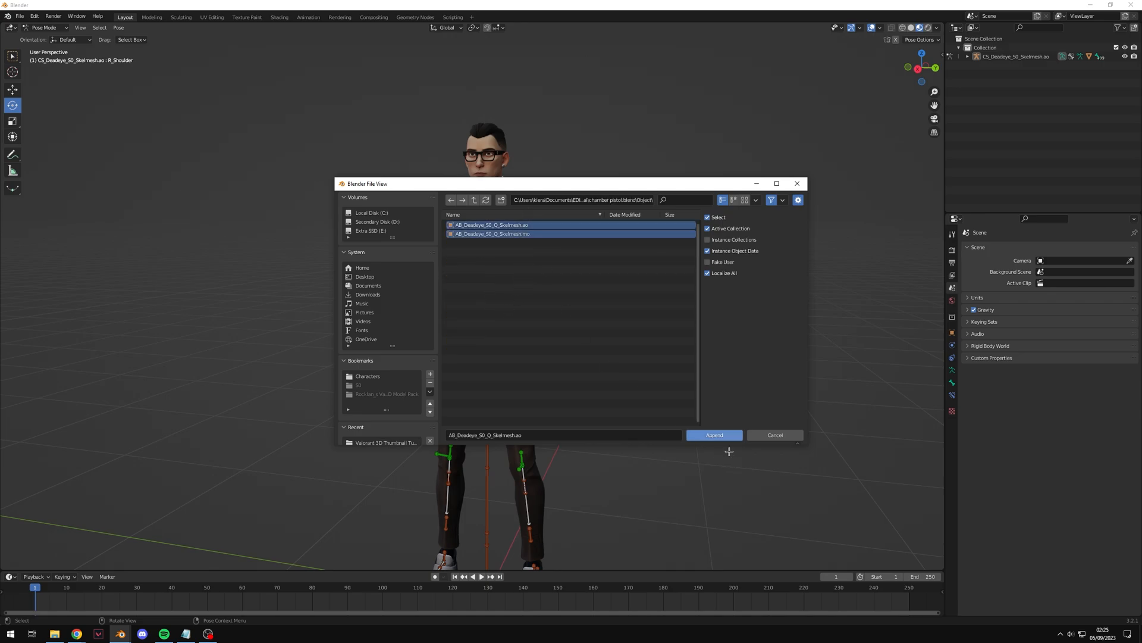
left_click(715, 435)
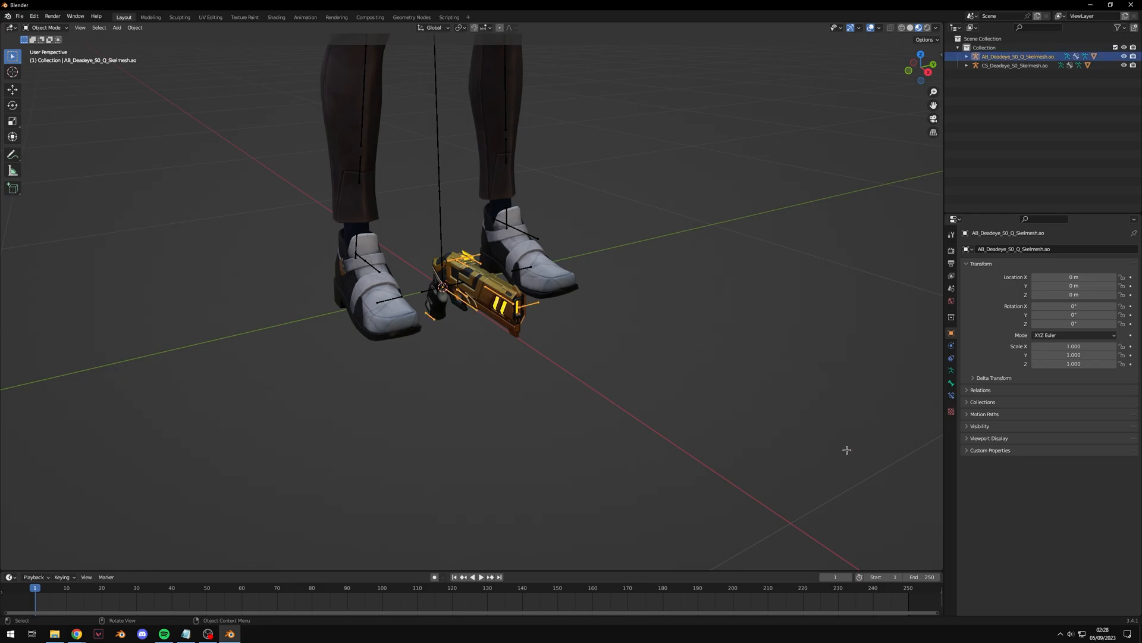
Step: Add a Child Of constraint to the pistol armature, targeting the character armature CS_Deadeye_S0_Skelmesh.ao
left_click(952, 370)
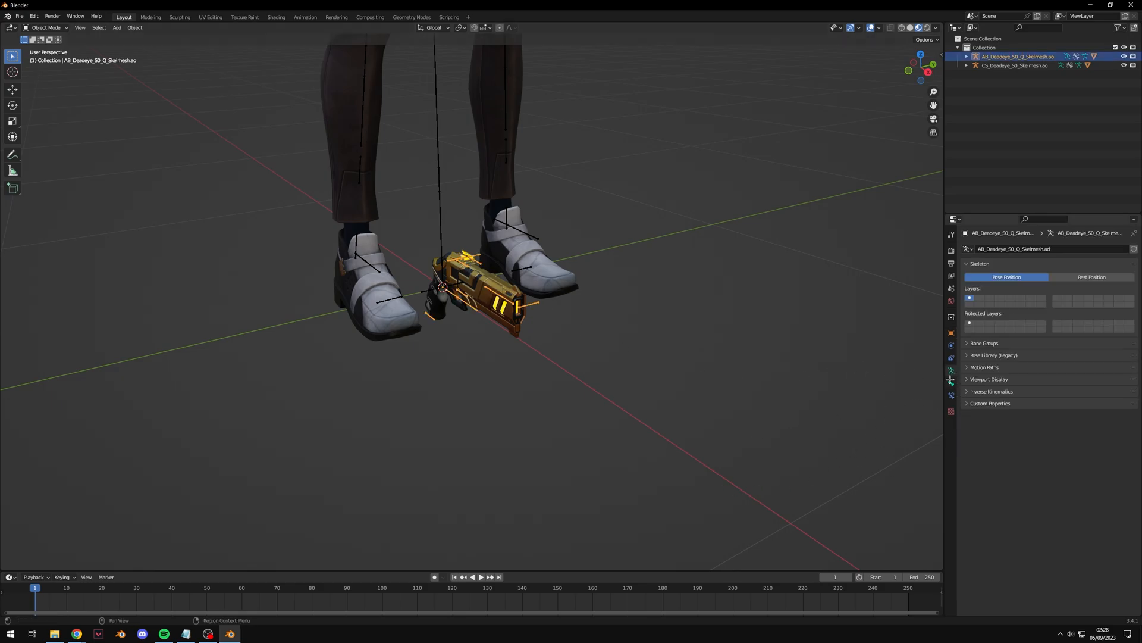
left_click(950, 381)
left_click(951, 358)
left_click(1090, 249)
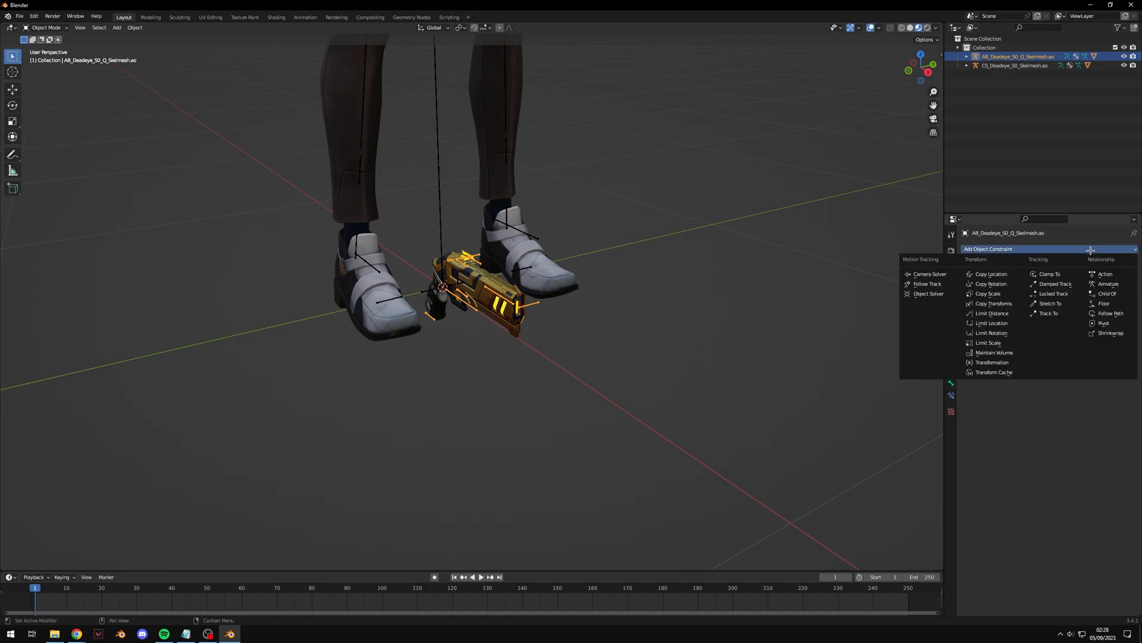
left_click(1111, 293)
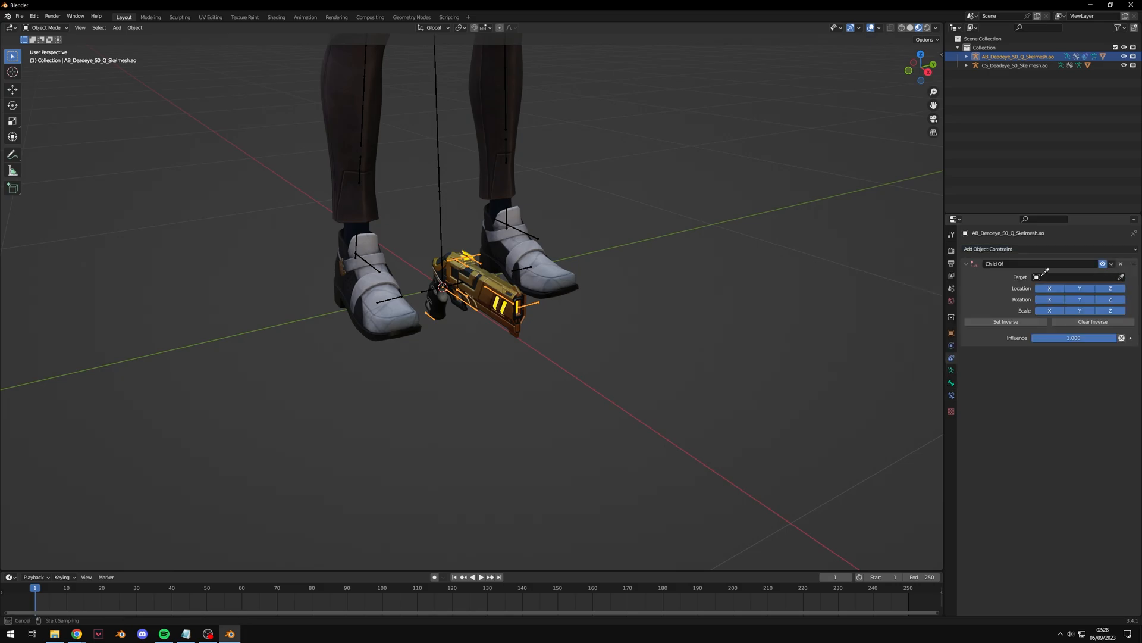
left_click(441, 136)
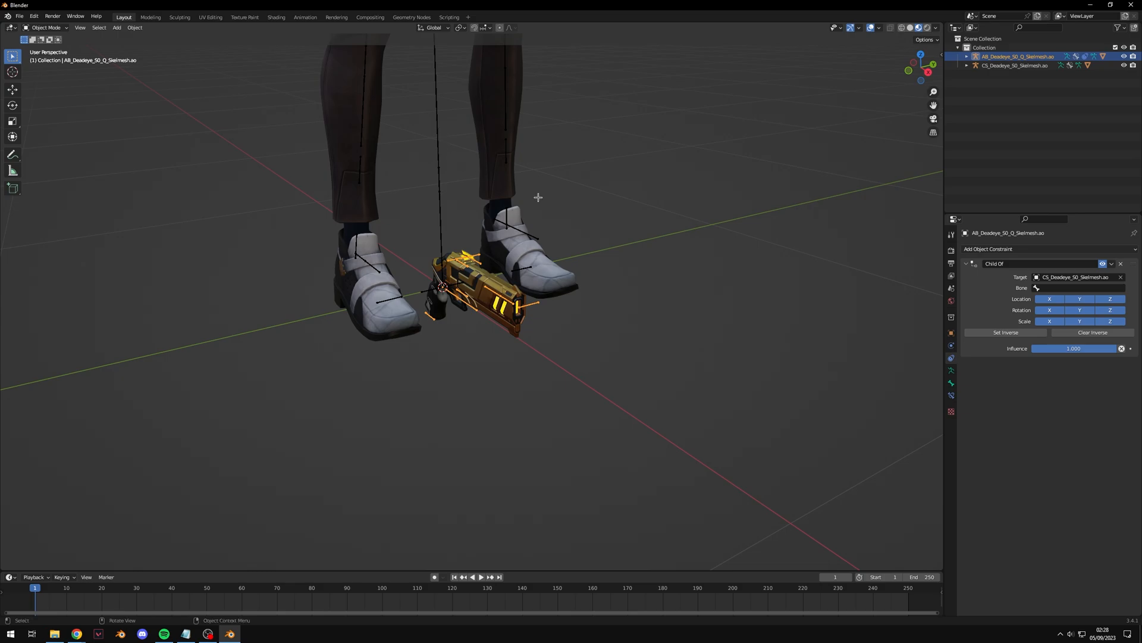
Step: Set the bone of the pistol's Child Of constraint to R_WeaponPoint
left_click(1065, 287)
type("r_weapo")
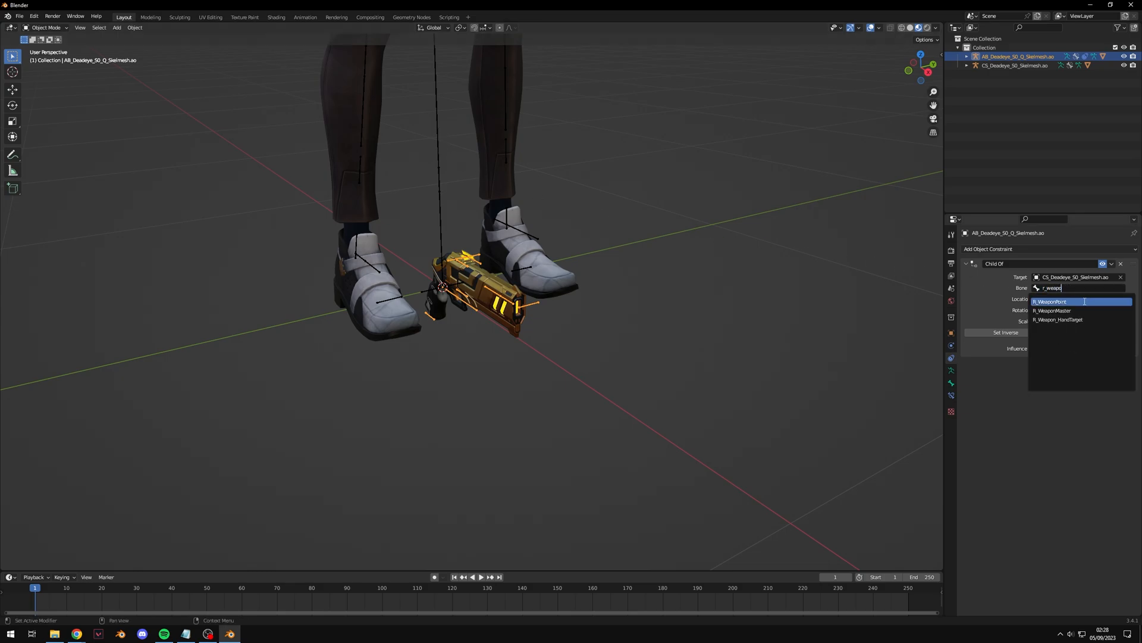
left_click(1084, 301)
scroll(675, 259, "down", 4)
middle_click_drag(574, 147, 561, 346, "shift")
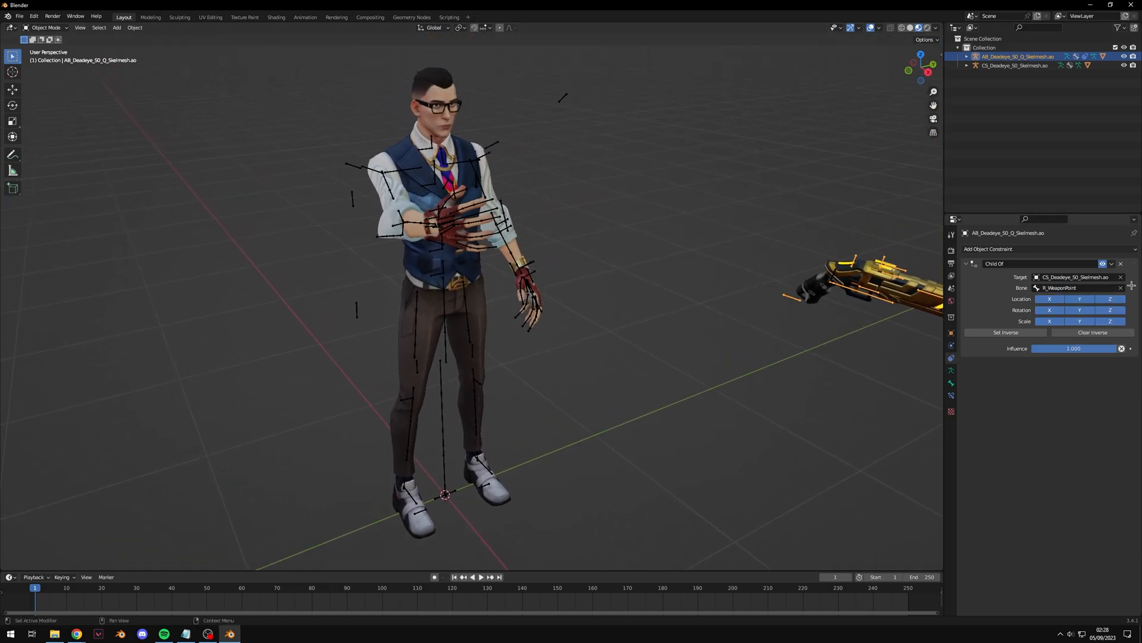
Step: Try a different R_Weapon bone for the pistol's Child Of constraint, and undo the change
left_click(1100, 288)
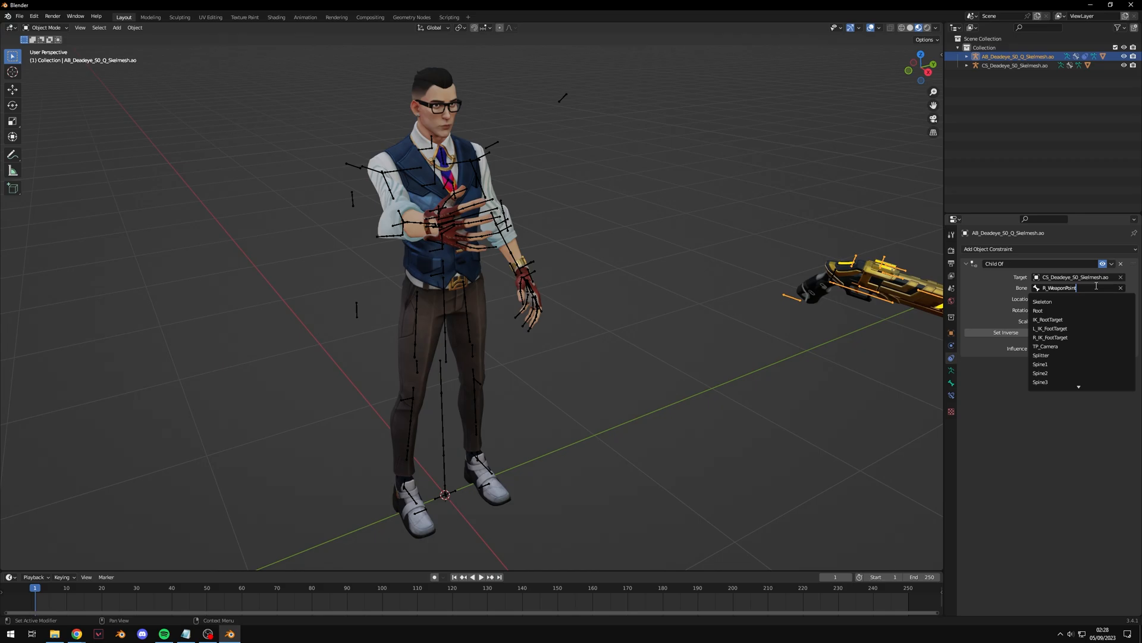
type("R_weap")
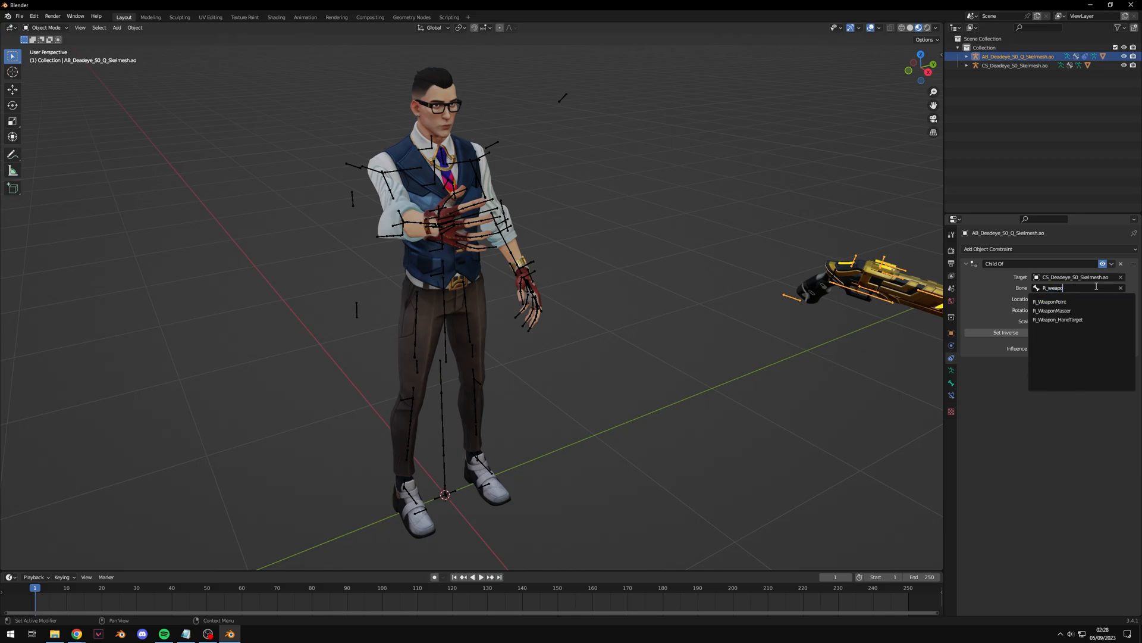
type("o")
key("Down")
key("Return")
key("ctrl+z")
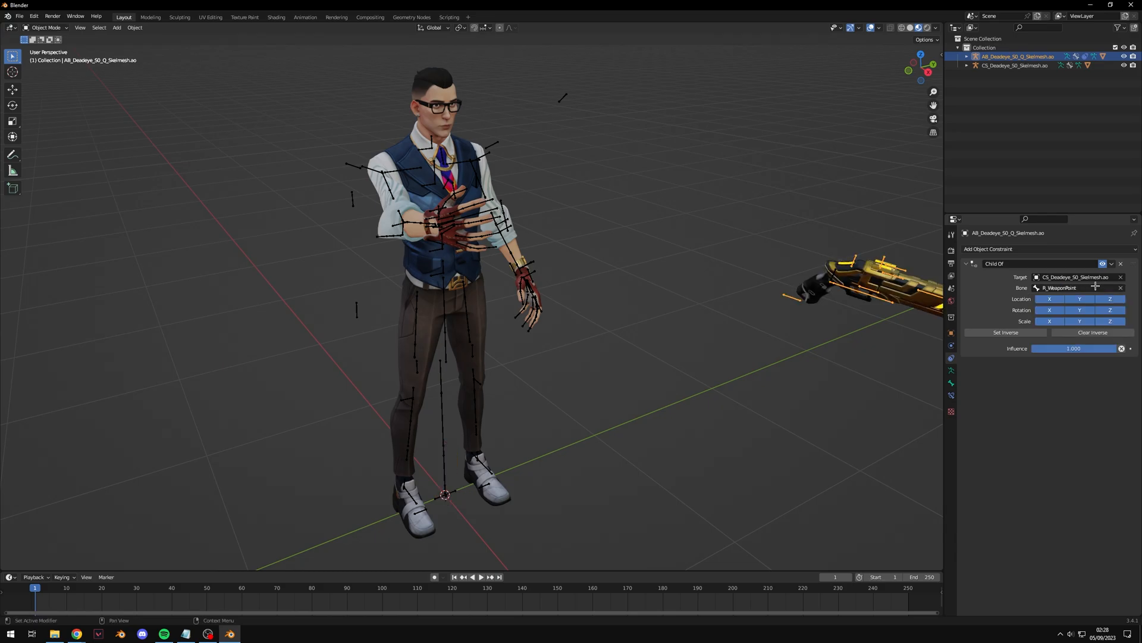
Step: Set the bone of the pistol's Child Of constraint to R_Middle0
left_click(1096, 288)
type("R")
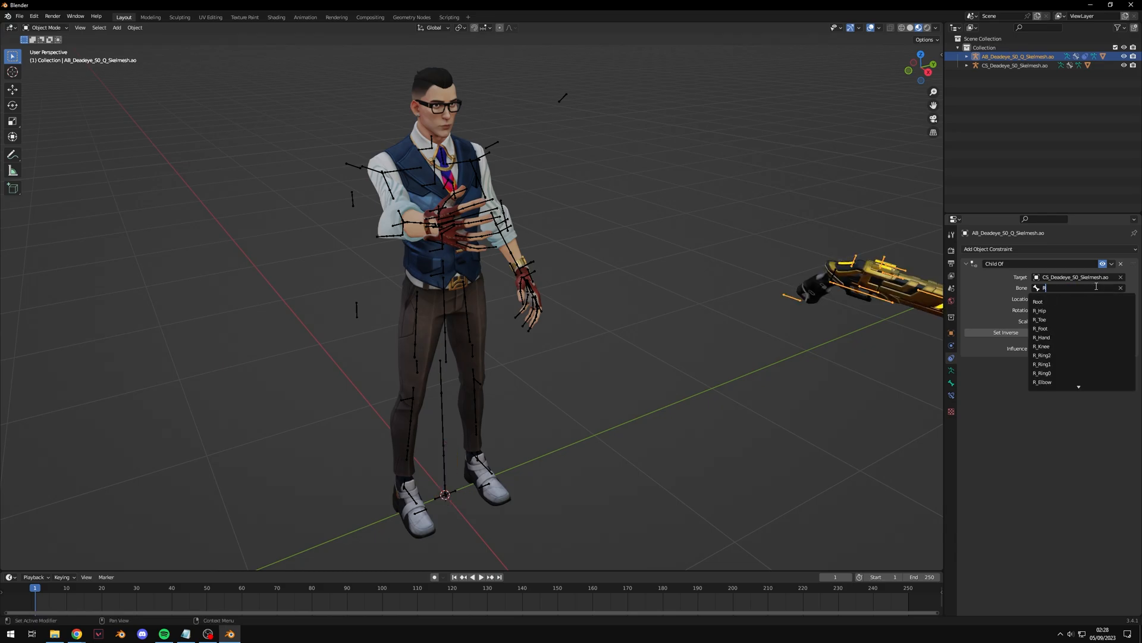
type("_moiddl")
key("Return")
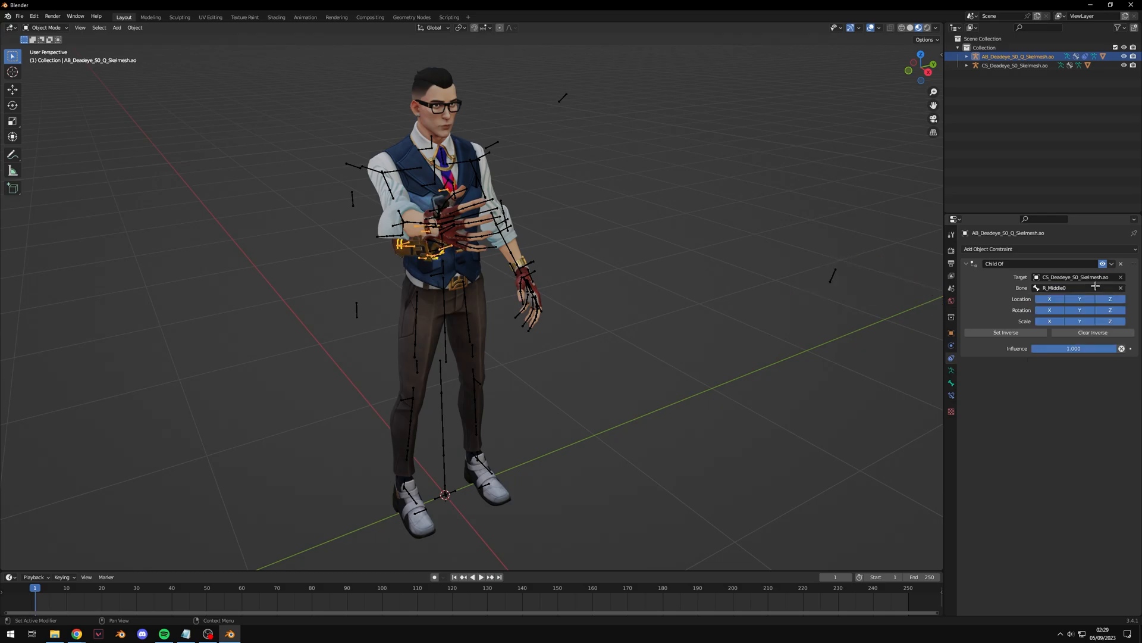
Step: Select the pistol armature and rotate it so the barrel points away from the character's outstretched right arm
left_click(749, 237)
scroll(530, 258, "up", 4)
middle_click_drag(531, 258, 604, 251)
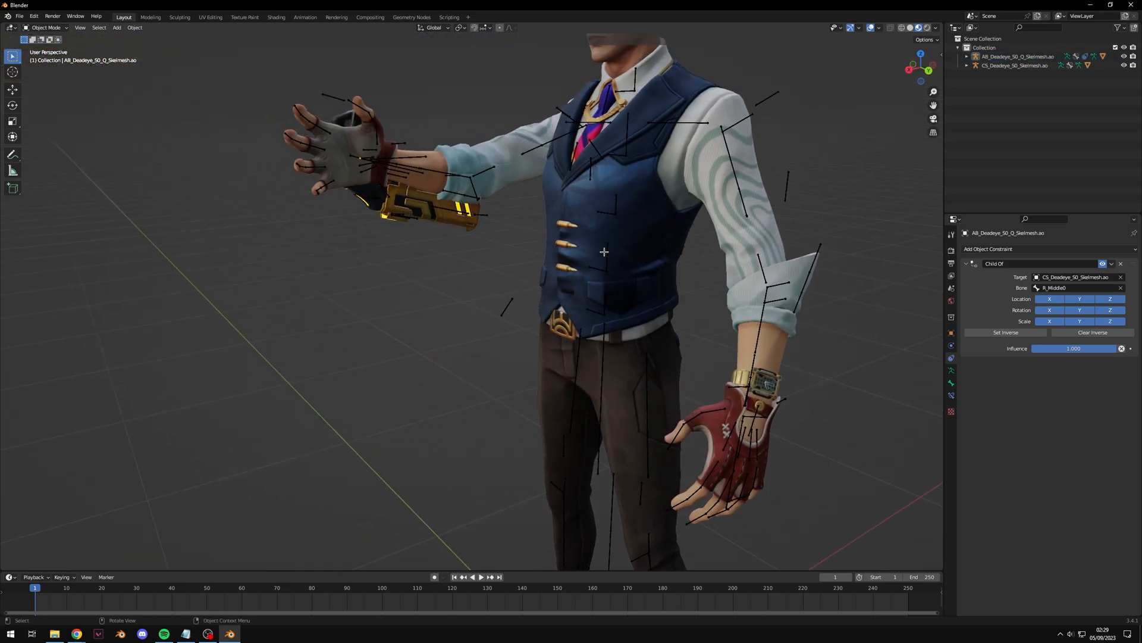
left_click(381, 194)
left_click(408, 205)
scroll(409, 205, "down", 6)
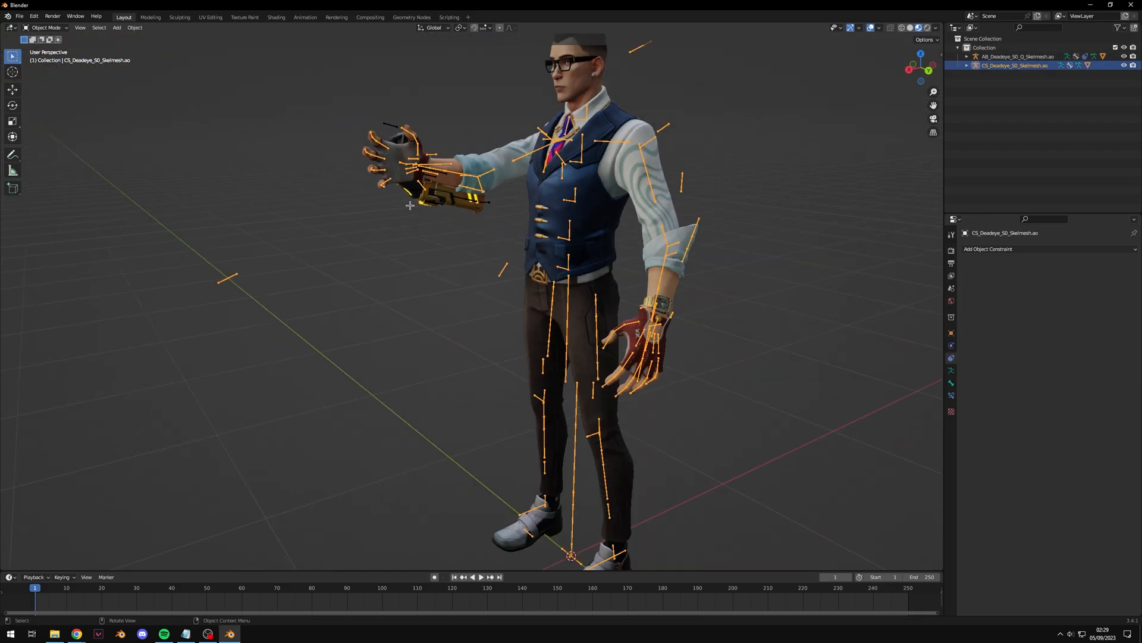
left_click(470, 191)
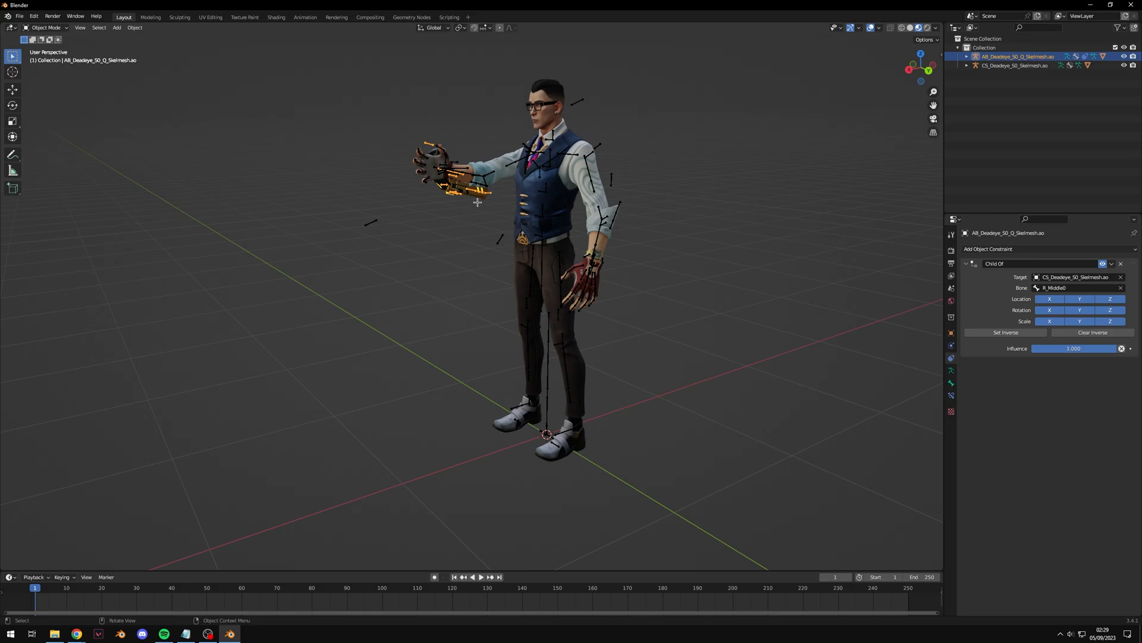
key("KP_Decimal")
key("r")
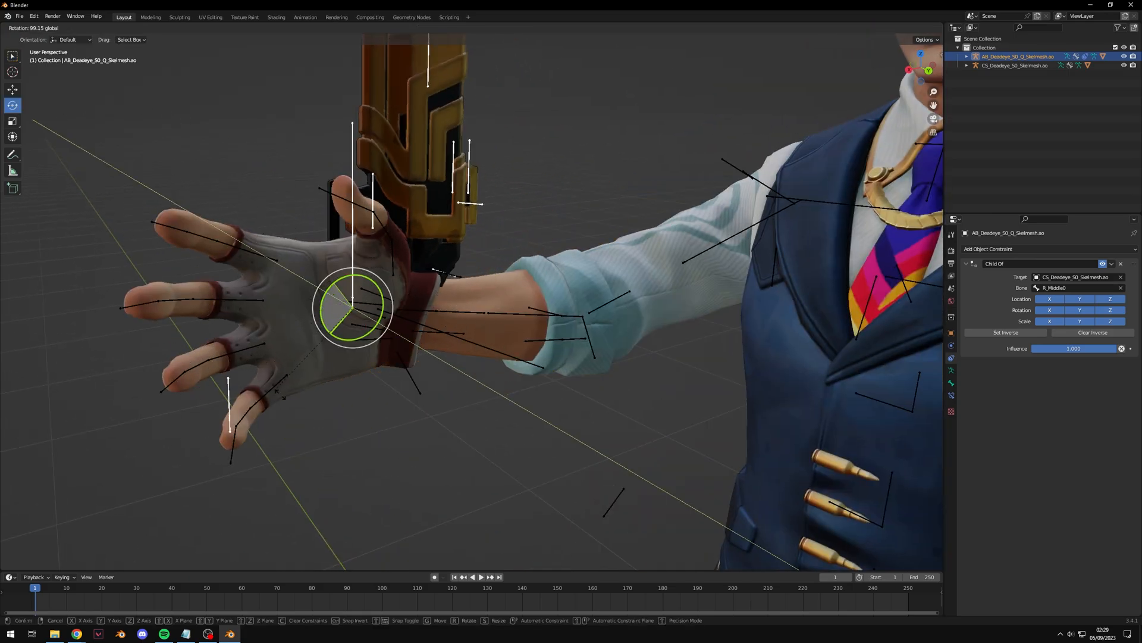
left_click_drag(433, 358, 426, 366)
middle_click_drag(470, 358, 505, 301, "shift")
scroll(505, 301, "down", 2)
Step: Test the pistol's attachment by rotating the character's R_Elbow bone in Pose Mode, and undo the rotation
left_click(360, 256)
left_click(45, 28)
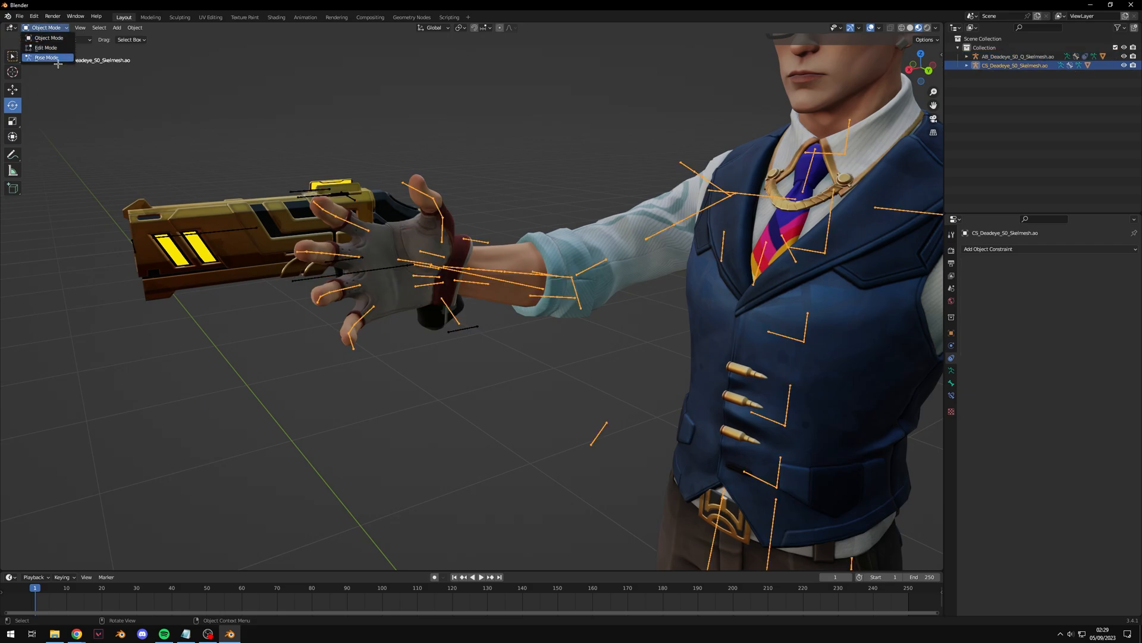
left_click(57, 61)
left_click_drag(557, 265, 535, 245)
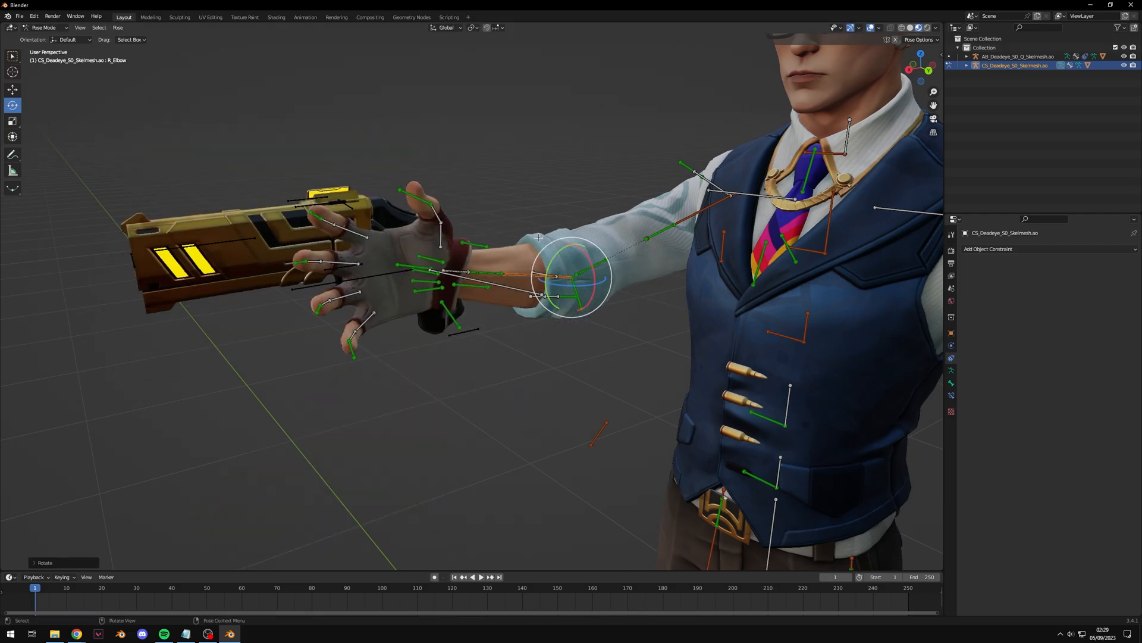
key("ctrl+z")
Step: Return to Object Mode, select the pistol and move it toward the right palm with the Transform tool
left_click(526, 336)
middle_click_drag(526, 273, 712, 315, "shift")
scroll(712, 315, "up", 3)
left_click(46, 28)
left_click(47, 39)
left_click(632, 353)
left_click(659, 361)
scroll(744, 381, "down", 4)
middle_click_drag(665, 355, 697, 351)
left_click(12, 137)
left_click_drag(576, 257, 609, 253)
middle_click_drag(610, 253, 517, 262)
left_click_drag(487, 276, 431, 278)
left_click_drag(482, 225, 482, 182)
Step: Fine-tune the pistol's position and rotation from several angles to seat its grip in the right palm
mouse_move(183, 148)
middle_mouse_down()
mouse_move(81, 214)
mouse_move(217, 152)
mouse_move(183, 149)
middle_mouse_up()
left_click_drag(505, 210, 512, 219)
left_click_drag(481, 182, 482, 159)
left_click_drag(434, 209, 439, 209)
middle_click_drag(453, 208, 336, 228)
left_click_drag(338, 228, 350, 228)
left_click_drag(411, 196, 426, 203)
middle_click_drag(426, 202, 672, 202)
left_click_drag(590, 204, 597, 204)
middle_click_drag(597, 204, 244, 223)
Step: Put the character armature in Pose Mode and rotate the R_Thumb2 bone toward the pistol grip
left_click(257, 242)
left_click(46, 28)
left_click(43, 60)
middle_click_drag(439, 109, 685, 137)
left_click(536, 182)
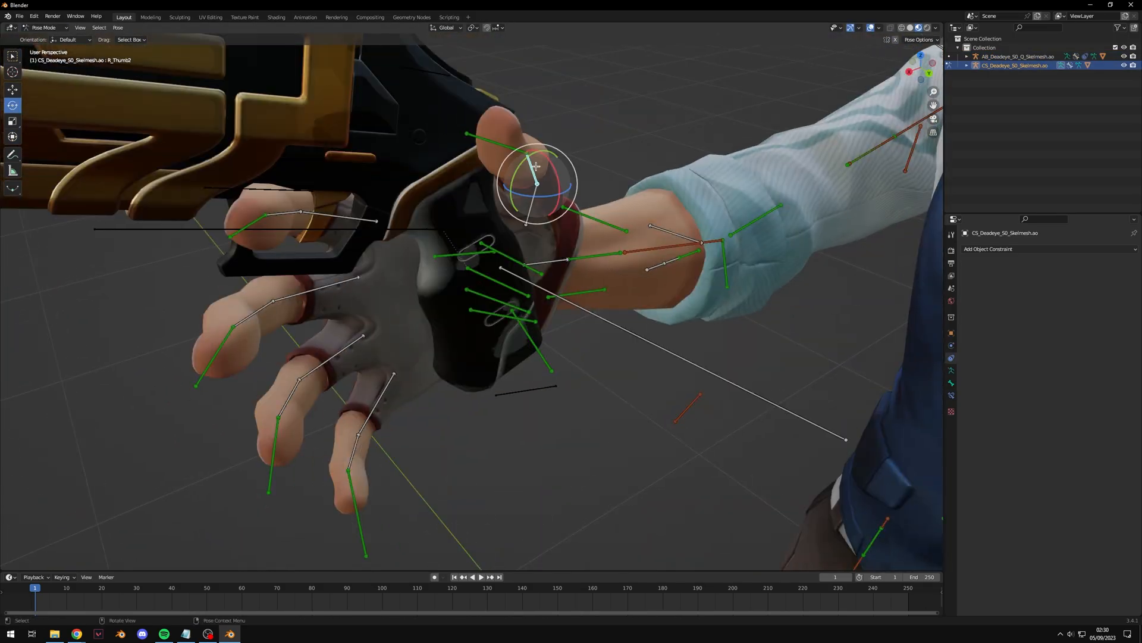
middle_click_drag(536, 178, 500, 238)
left_click_drag(492, 348, 491, 352)
left_click(478, 358)
left_click(447, 328)
key("r")
key("r")
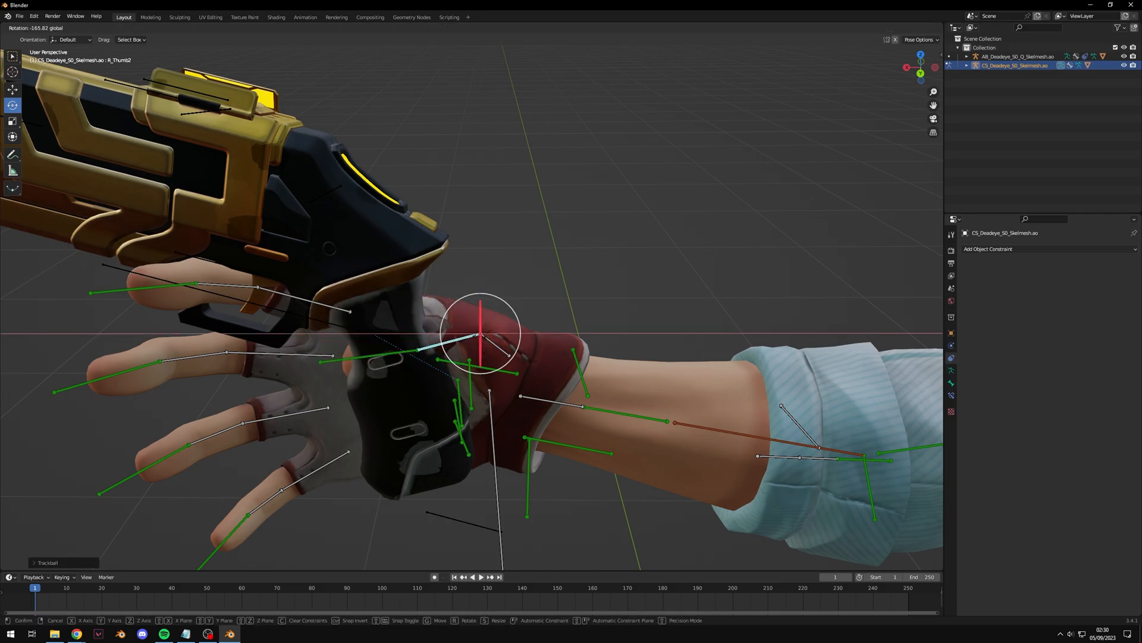
left_click(467, 332)
Step: Refine the right thumb's bend against the grip with a free trackball rotation
middle_click_drag(468, 332, 544, 333)
left_click(457, 286)
key("r")
key("r")
left_click(444, 304)
Step: Rotate R_Index1 and the neighbouring index finger bone toward the pistol's trigger
left_click(479, 364)
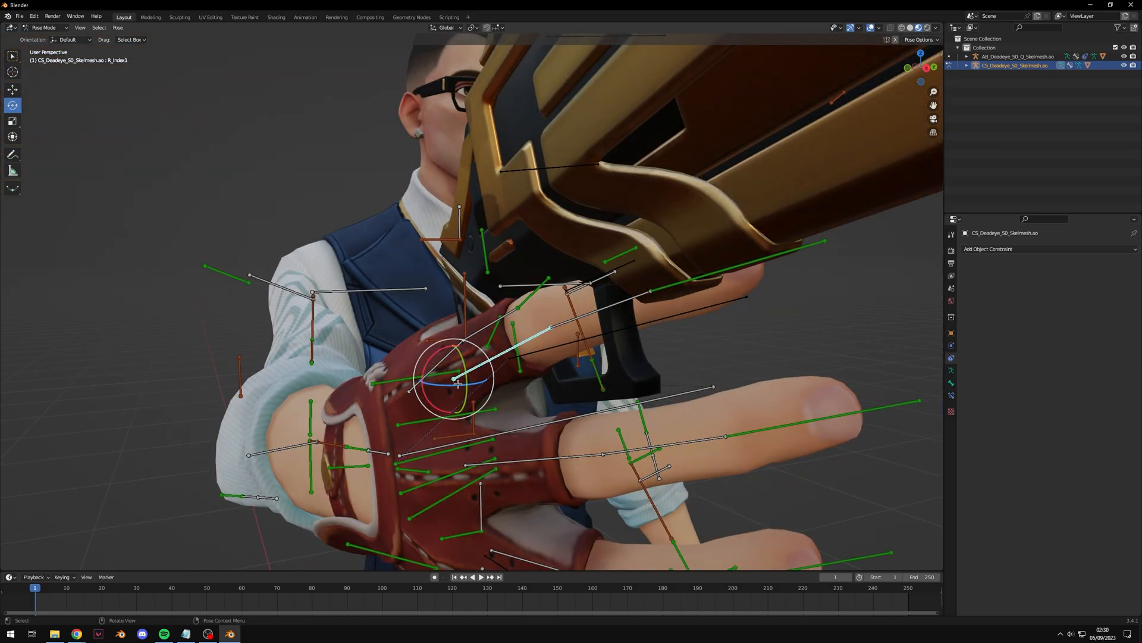
left_click_drag(476, 372, 465, 371)
middle_click_drag(465, 370, 381, 357)
left_click(357, 199)
left_click_drag(345, 247, 393, 238)
middle_click_drag(630, 156, 502, 273)
left_click(411, 260)
mouse_move(386, 261)
left_mouse_down()
mouse_move(397, 267)
mouse_move(386, 259)
left_mouse_up()
right_click(398, 266)
Step: Switch the transform orientation to Local and curl the right index finger's bones around the trigger
left_click(446, 27)
left_click(441, 64)
middle_click_drag(386, 259, 473, 223)
left_click(467, 241)
left_click_drag(458, 250, 485, 220)
left_click(511, 217)
left_click_drag(485, 238, 491, 231)
middle_click_drag(738, 191, 586, 196)
Step: Rotate the R_Middle1 bone to begin curling the middle finger around the pistol grip
left_click(419, 253)
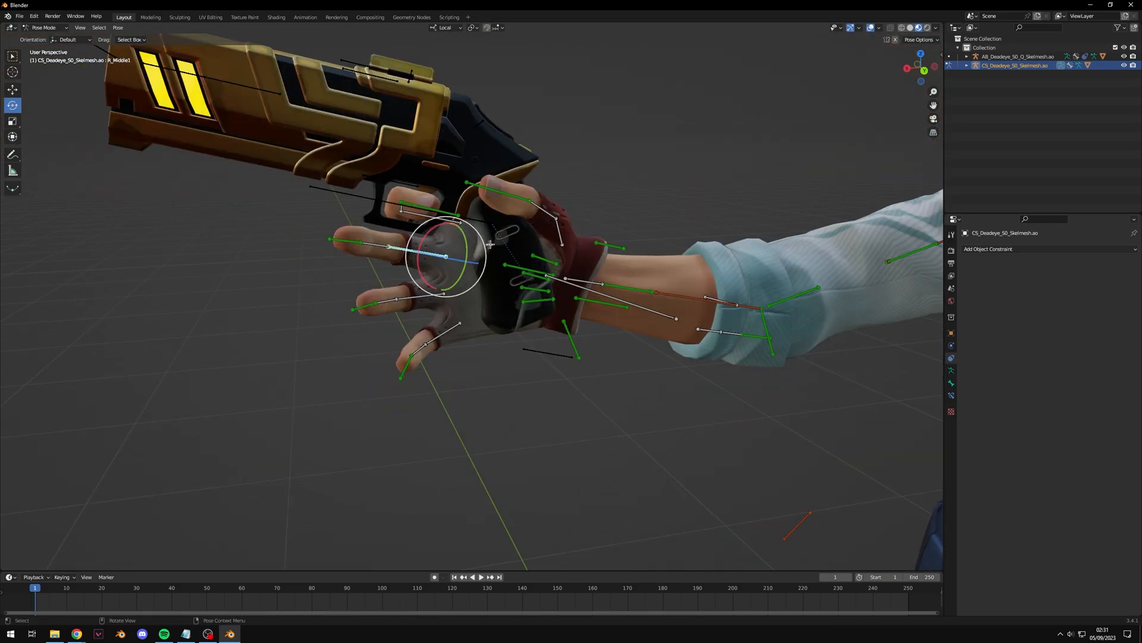
scroll(452, 250, "up", 3)
left_click_drag(447, 229, 451, 232)
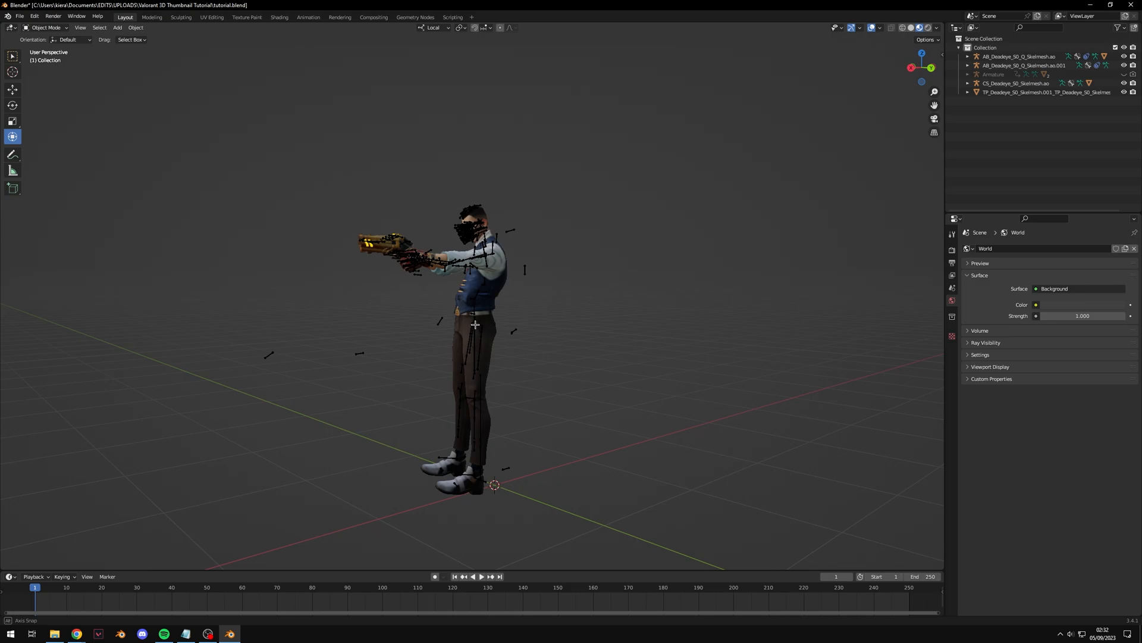
middle_click_drag(417, 333, 244, 347)
middle_click_drag(526, 343, 328, 351)
scroll(566, 332, "up", 8)
scroll(584, 357, "down", 4)
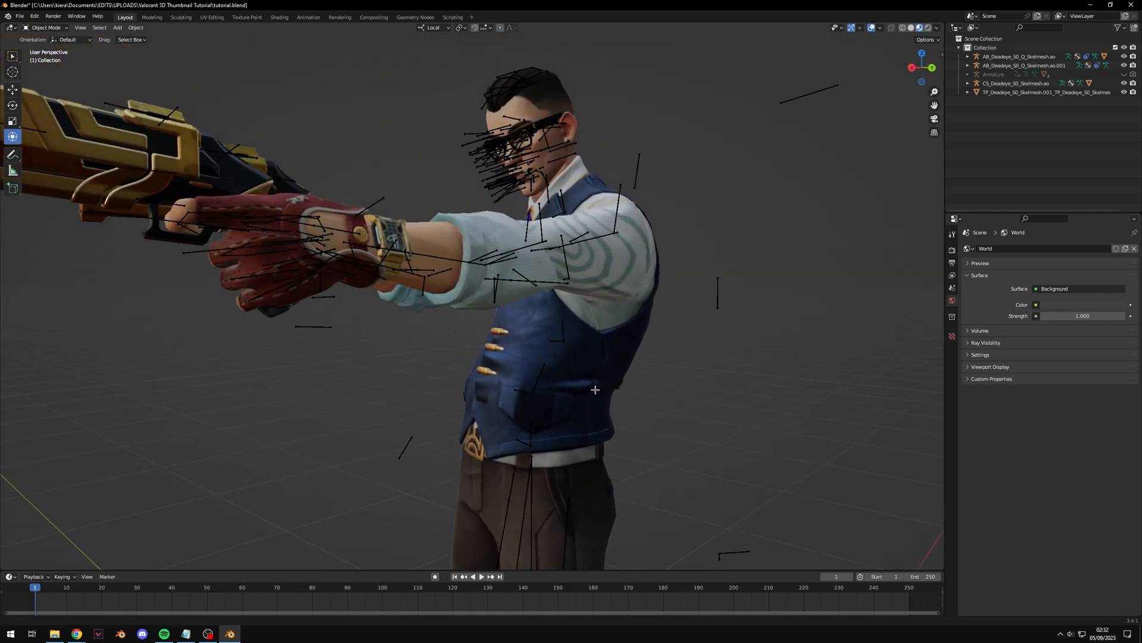
Step: Inspect the two-pistol pose from the front without viewport overlays, and show the overlays again
scroll(592, 374, "up", 2)
middle_click_drag(598, 381, 608, 375)
scroll(608, 376, "up", 2)
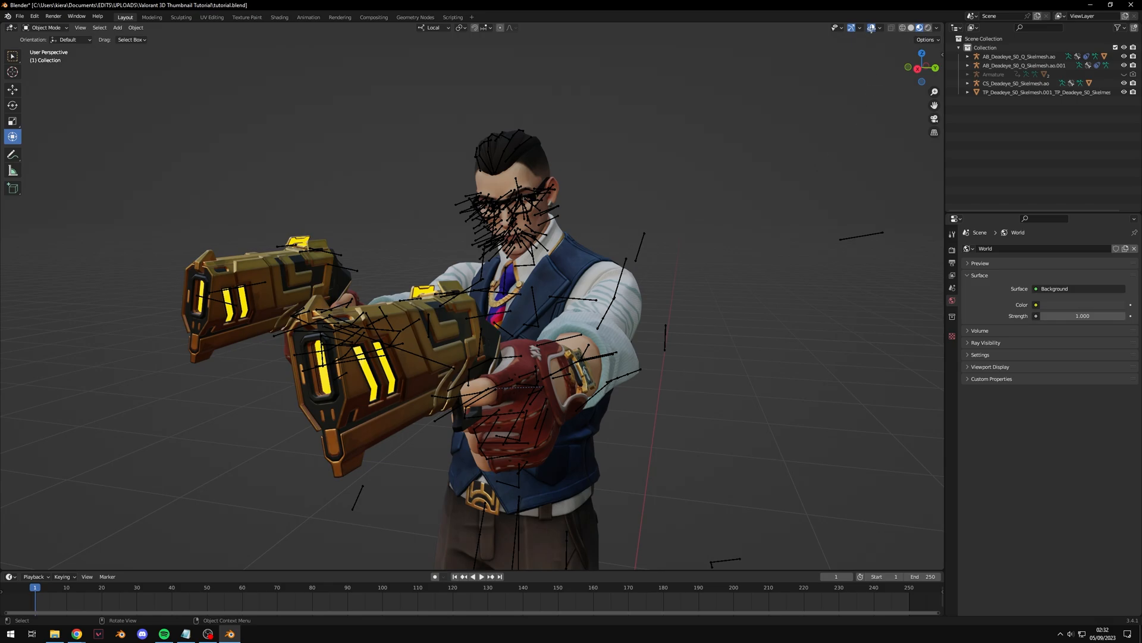
mouse_move(722, 184)
middle_mouse_down()
mouse_move(711, 189)
mouse_move(733, 191)
mouse_move(712, 192)
middle_mouse_up()
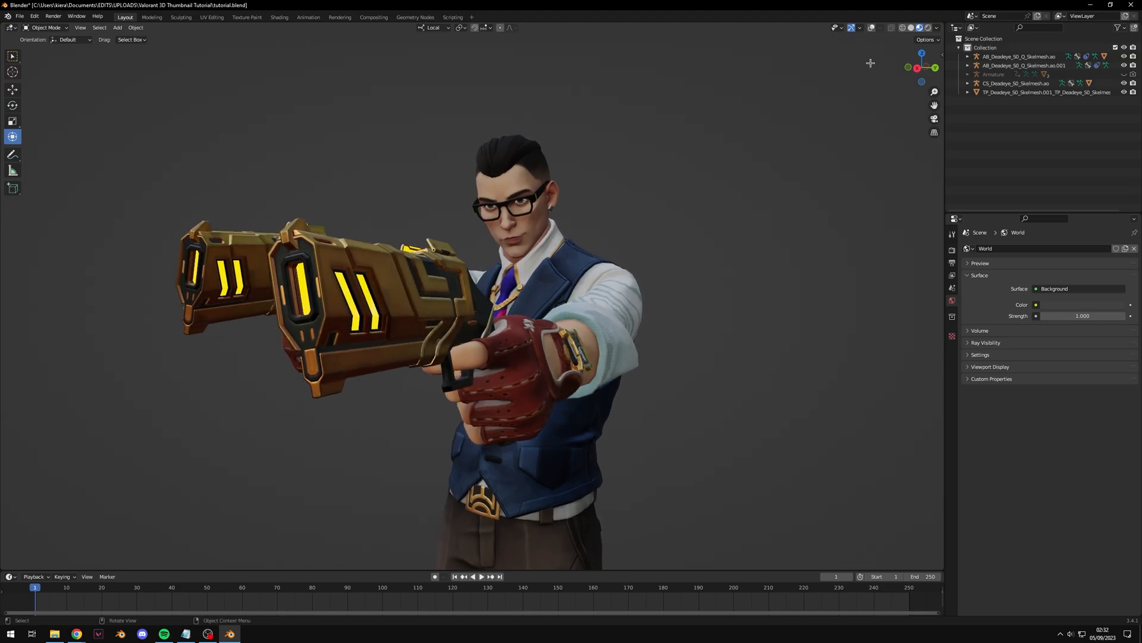
left_click(871, 28)
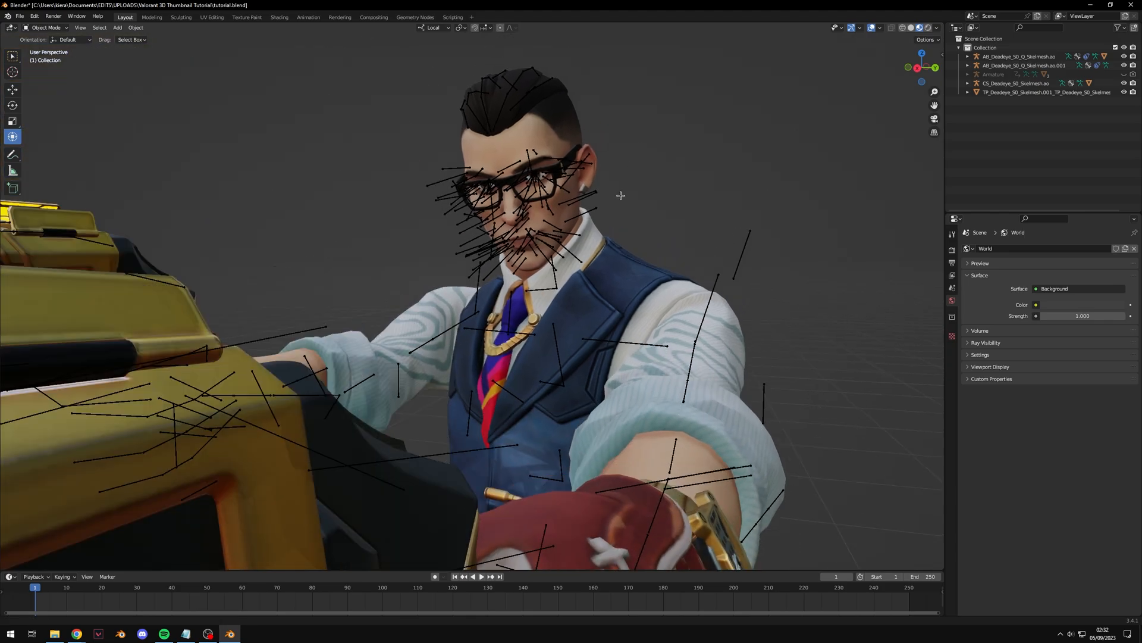
Step: Switch the character's armature CS_Deadeye_S0_Skelmesh.ao to Pose Mode and focus on its facial bones
left_click(497, 228)
left_click(46, 28)
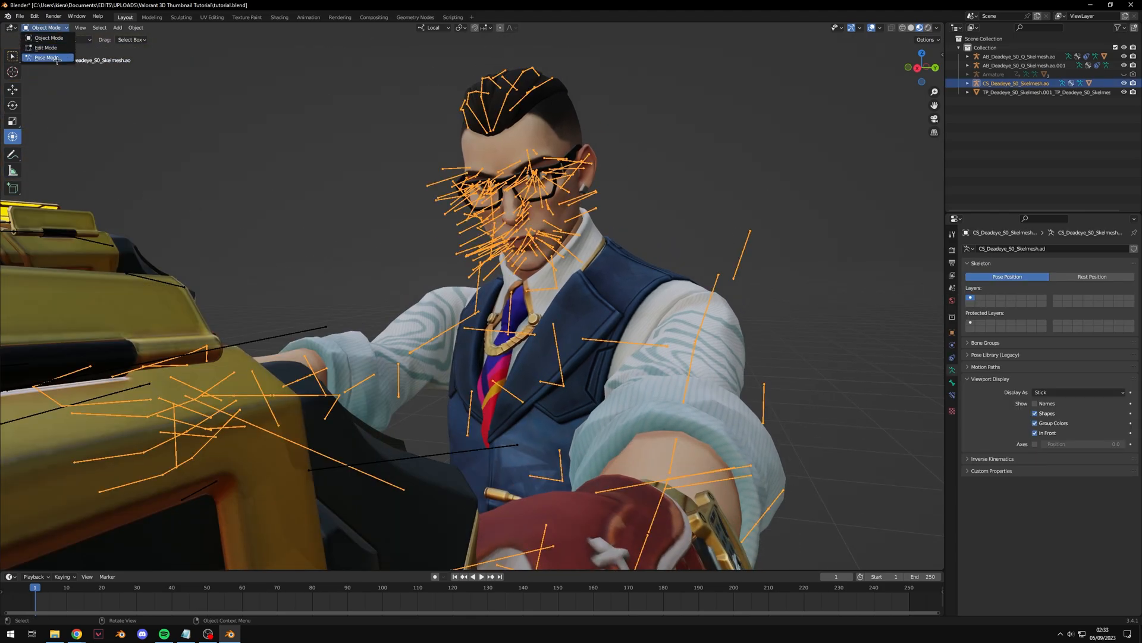
left_click(48, 58)
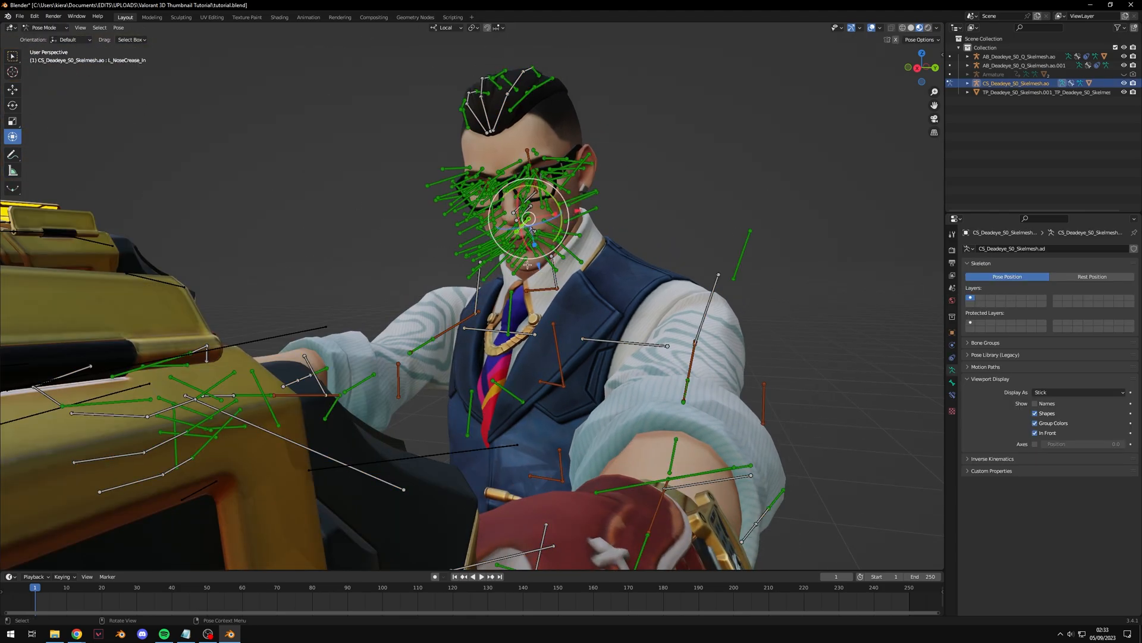
key("KP_Decimal")
scroll(527, 265, "down", 4)
middle_click_drag(464, 266, 568, 266)
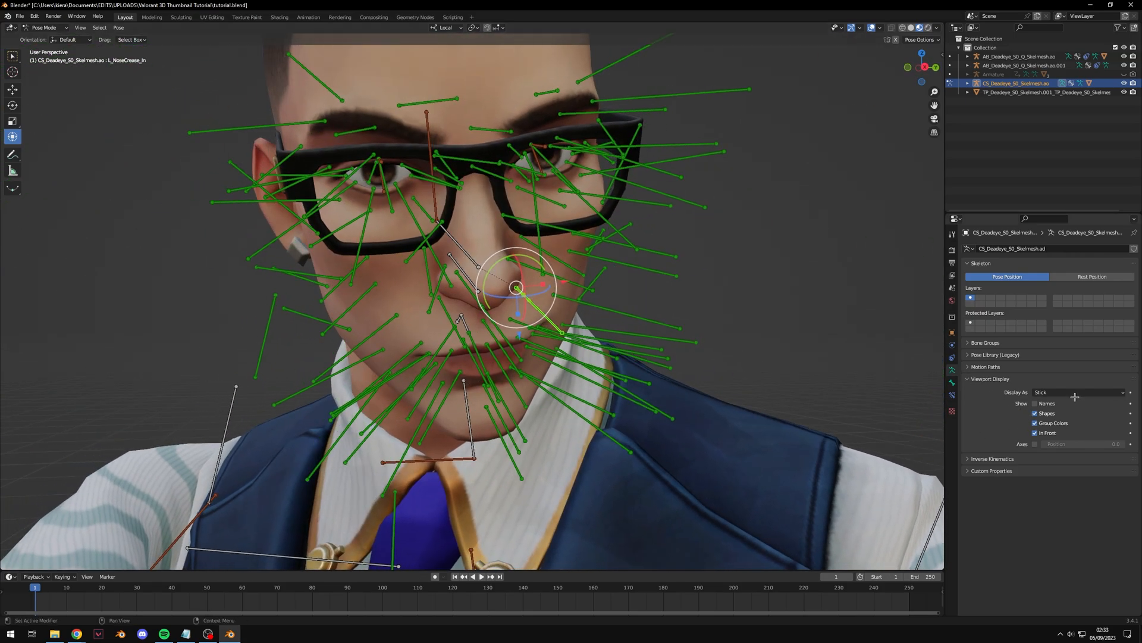
Step: Display the armature's bone names and examine the eyebrow and eyelid bones around the glasses
left_click(1050, 404)
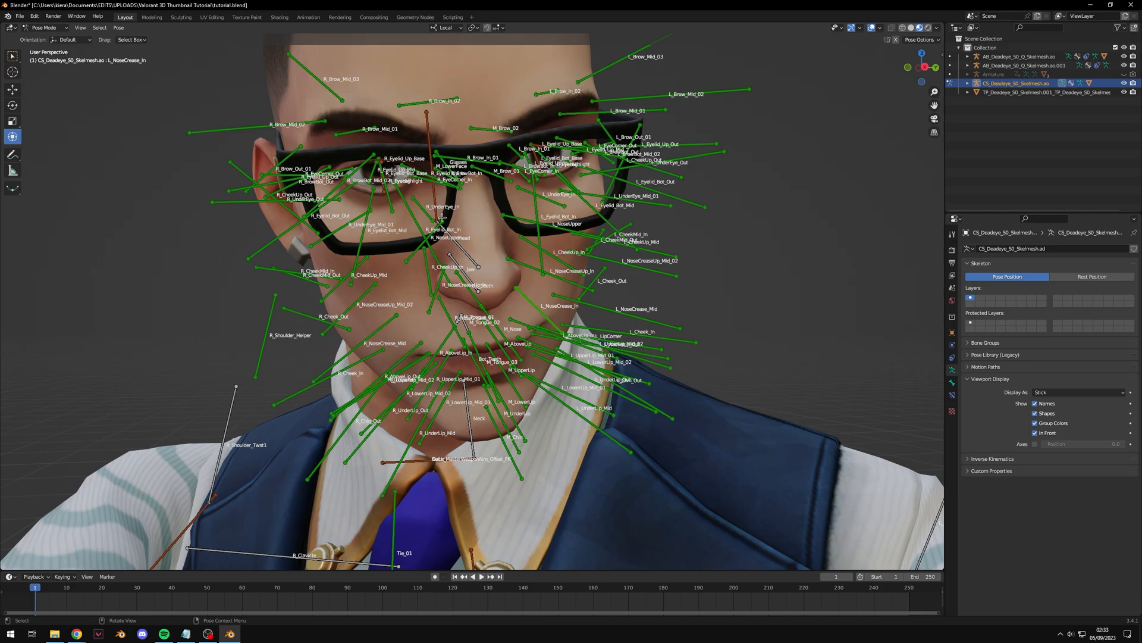
scroll(442, 217, "up", 3)
middle_click_drag(486, 228, 598, 420, "shift")
middle_click_drag(496, 348, 476, 315)
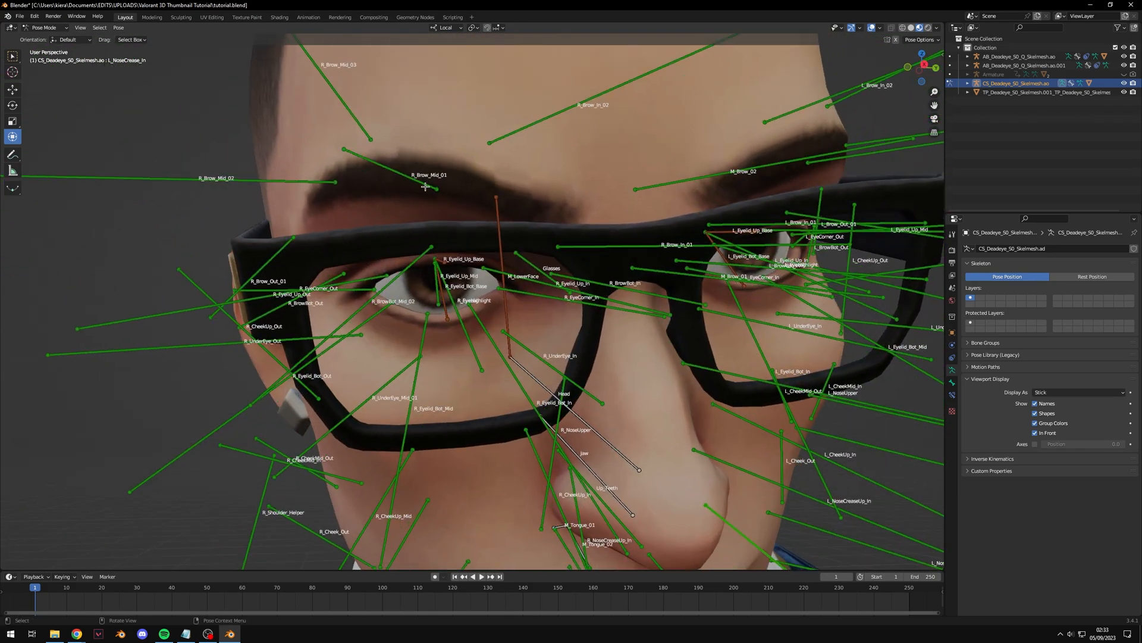
scroll(425, 188, "down", 2)
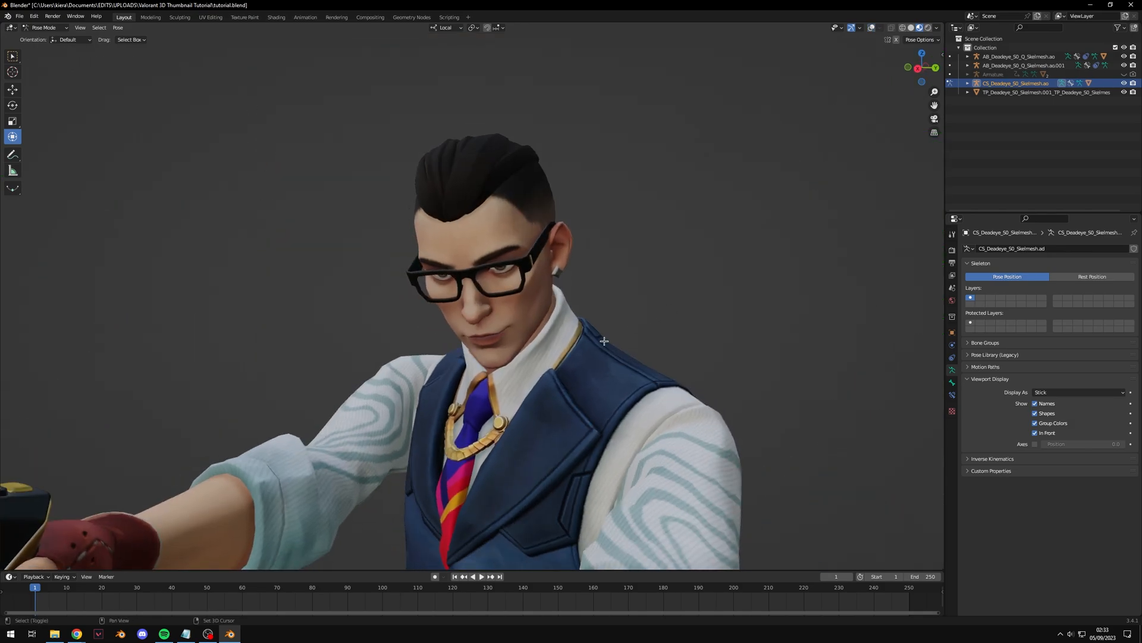
Step: Show the viewport overlays, return the armature to Object Mode, hide its bone names and deselect it
scroll(636, 174, "down", 5)
middle_click_drag(604, 341, 649, 216, "shift")
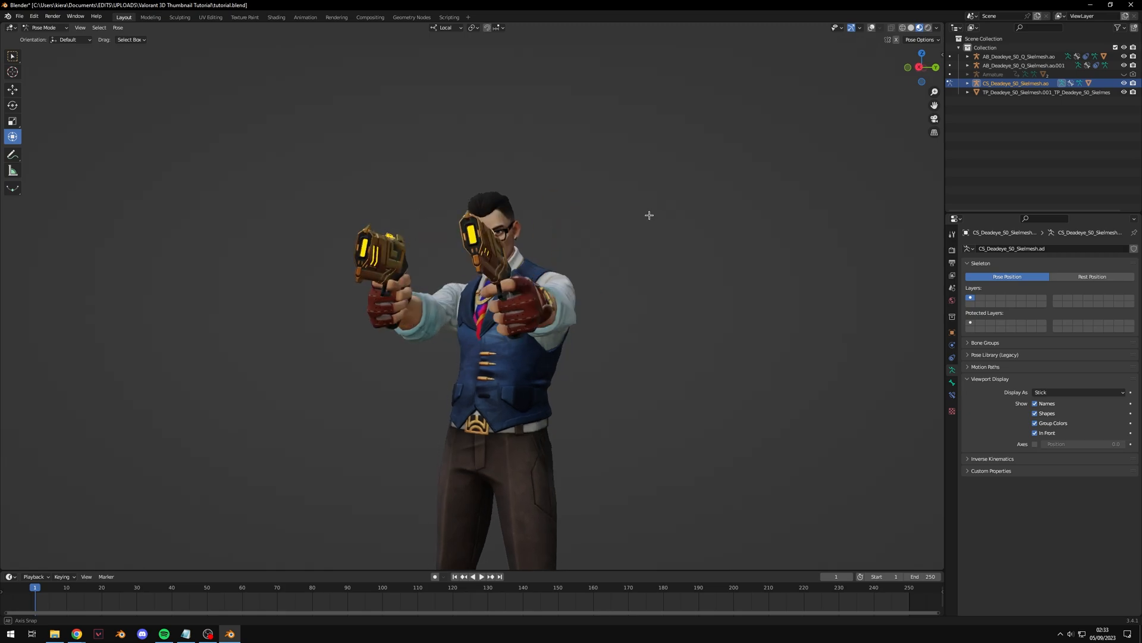
left_click(872, 28)
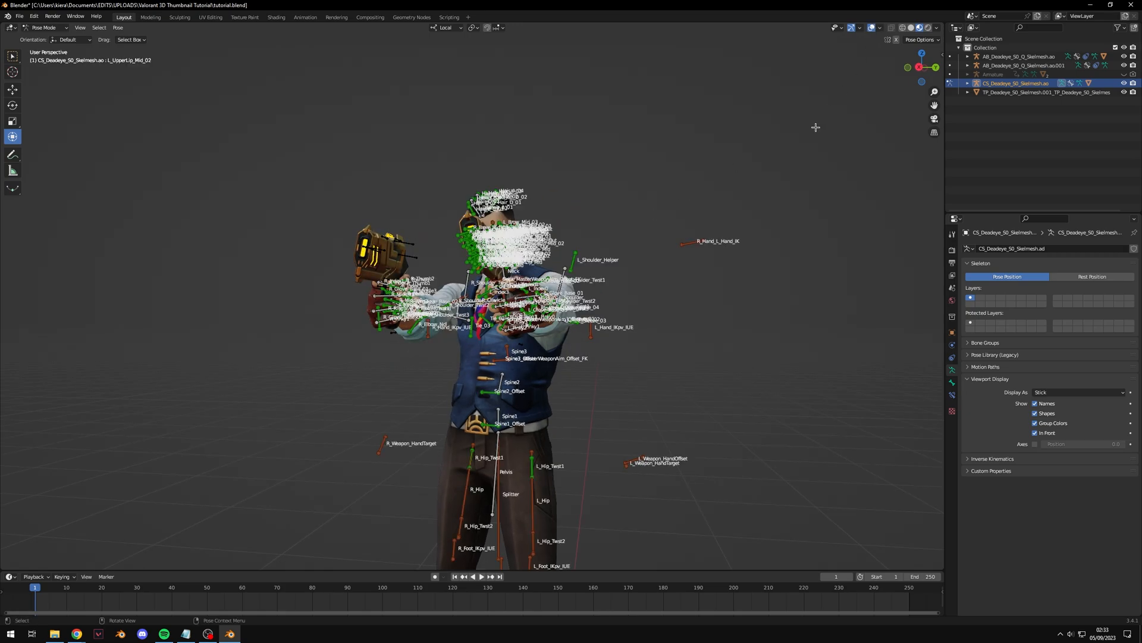
left_click(49, 28)
left_click(47, 38)
left_click(1035, 403)
left_click(682, 298)
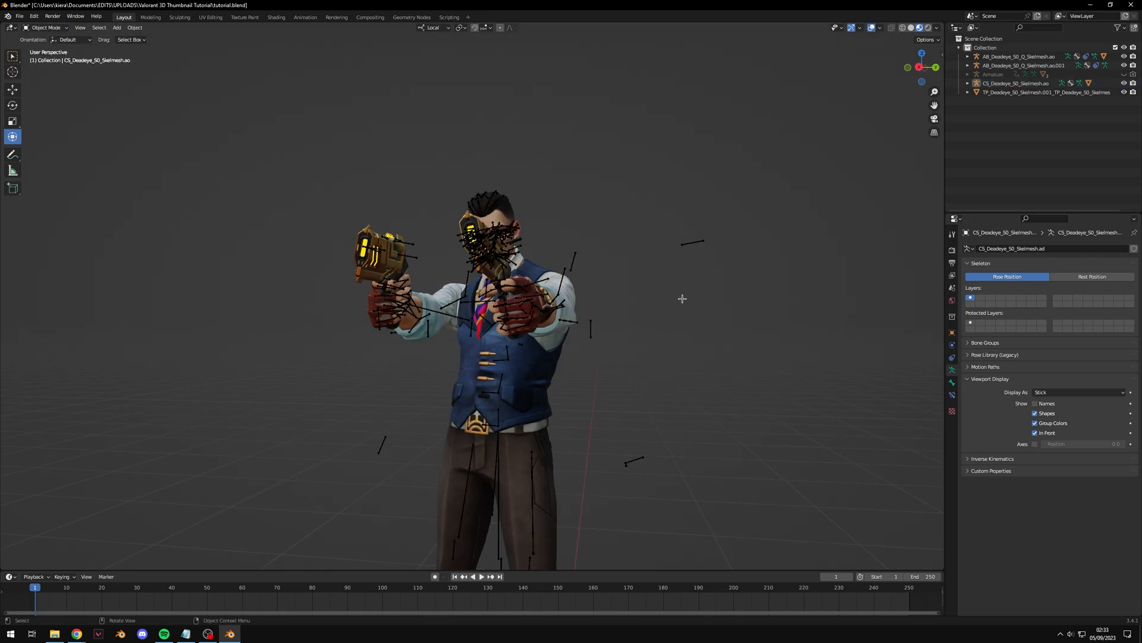
Step: Add a camera to the scene and switch the viewport to the camera's view
middle_click_drag(682, 298, 616, 339)
middle_click_drag(700, 272, 600, 343)
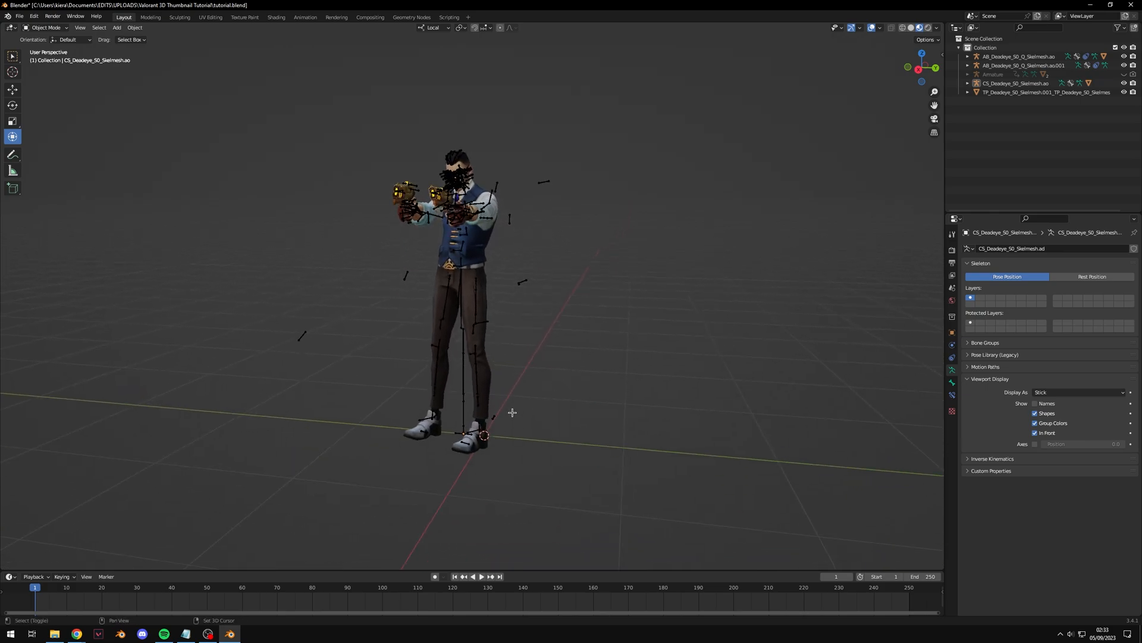
key("shift+a")
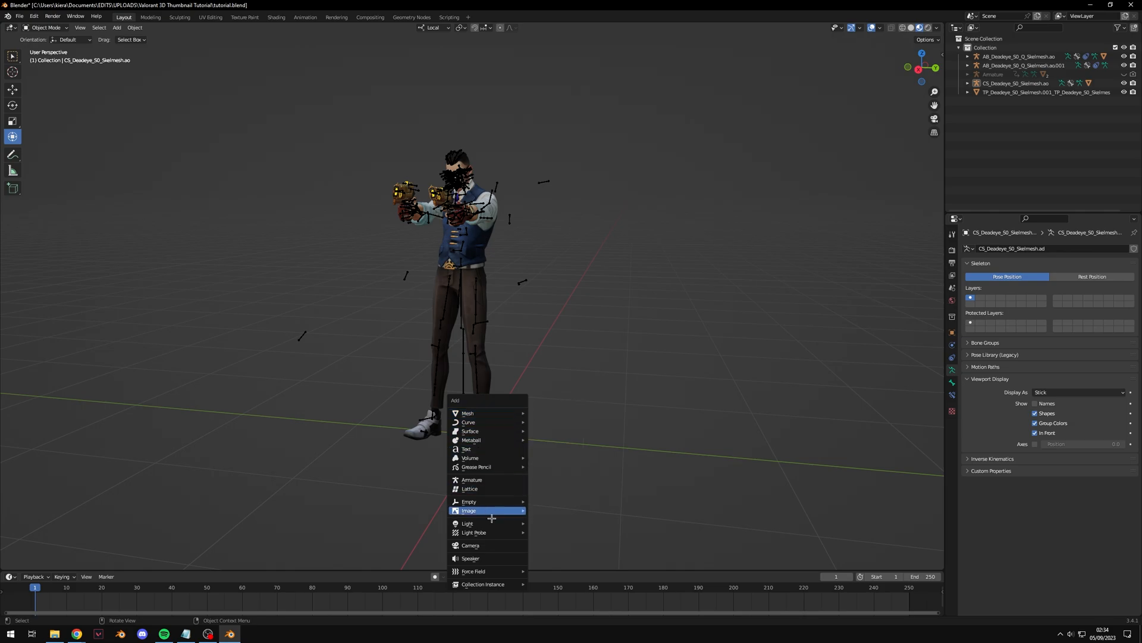
left_click(464, 545)
left_click(934, 119)
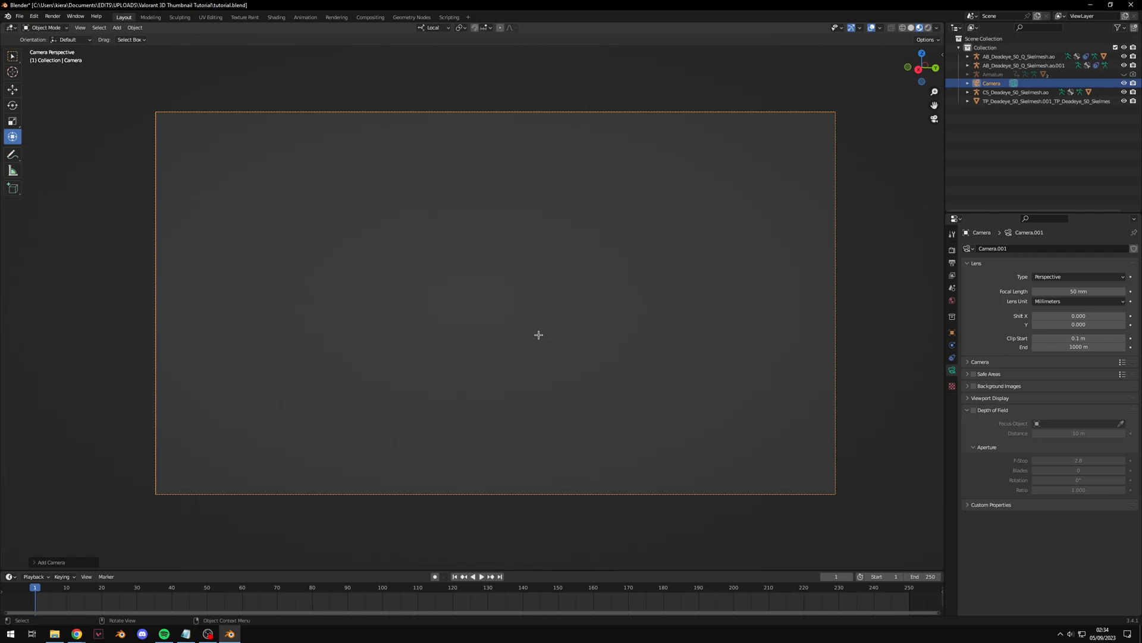
Step: Search the keymap preferences for "FLY" to check the walk/fly view navigation shortcut
left_click(34, 16)
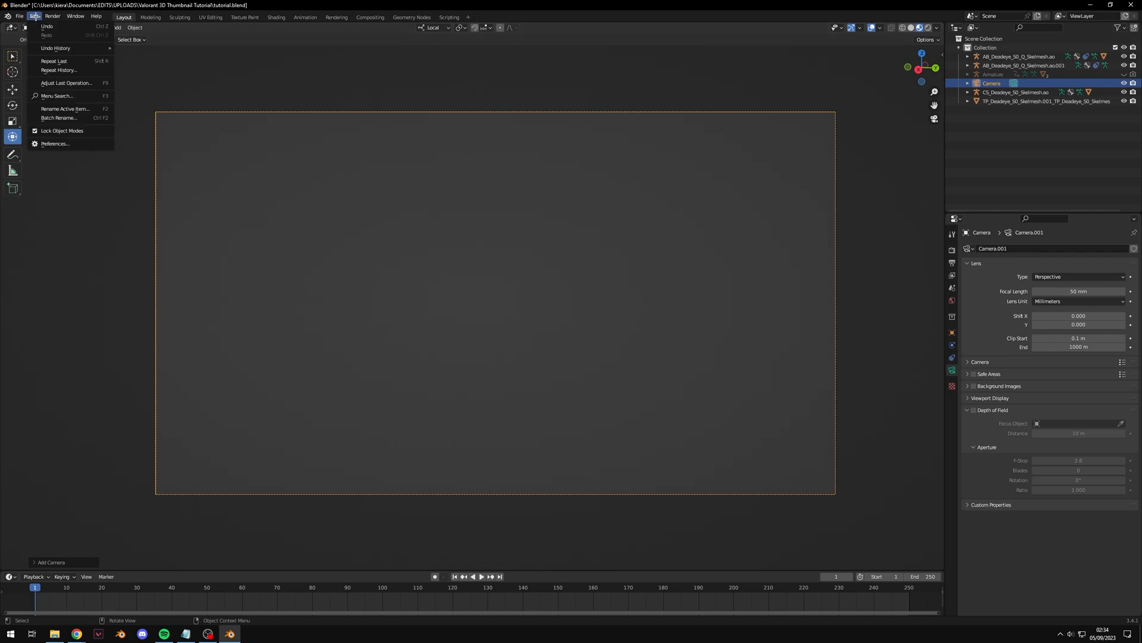
left_click(59, 134)
left_click_drag(123, 21, 287, 97)
left_click(169, 168)
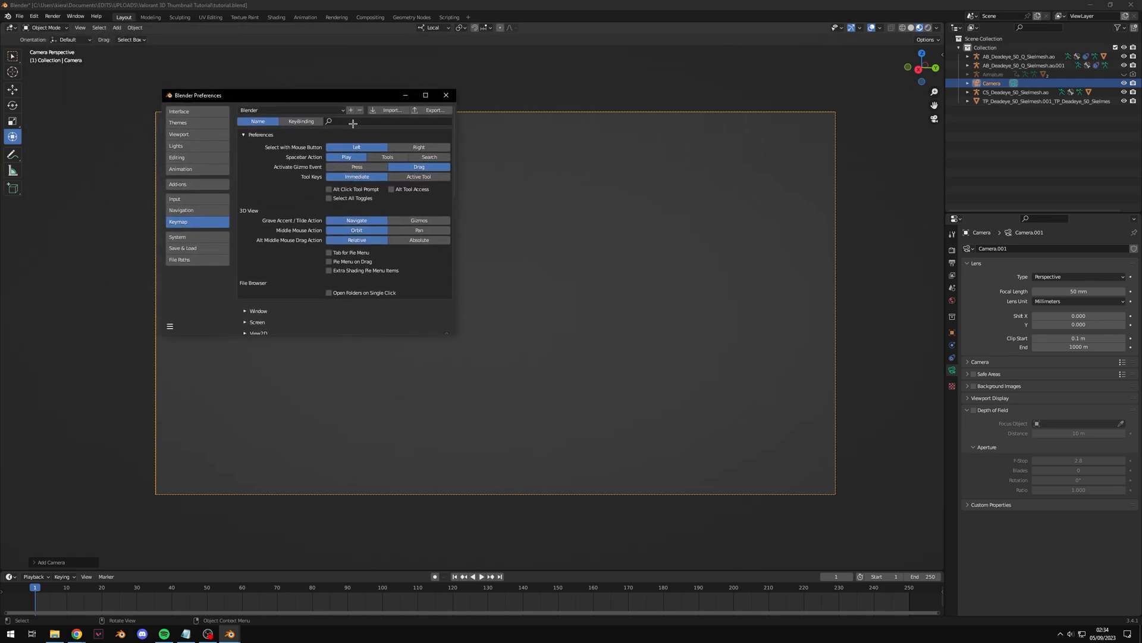
type("FLY")
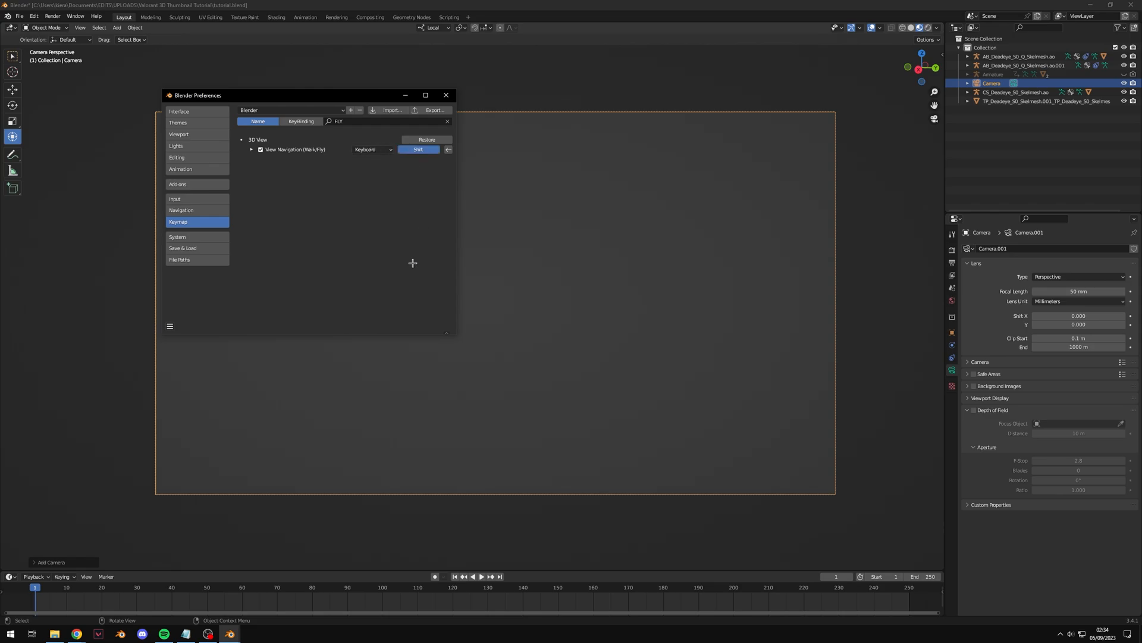
left_click(446, 95)
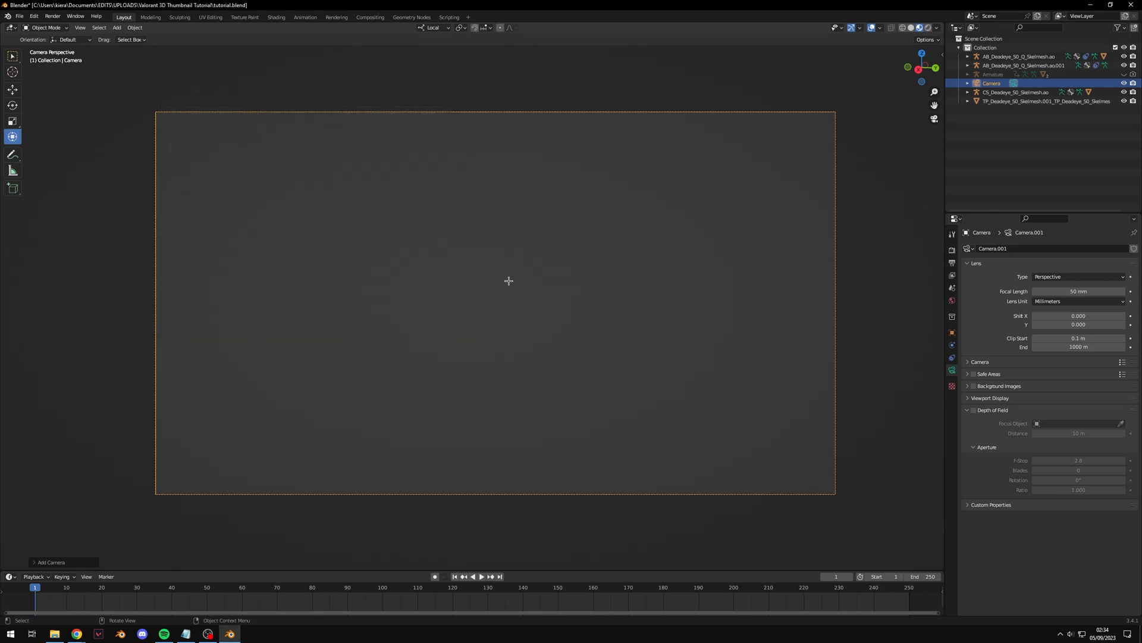
Step: Fly the camera with walk navigation until it frames the character's upper body and both pistols
key("shift+grave")
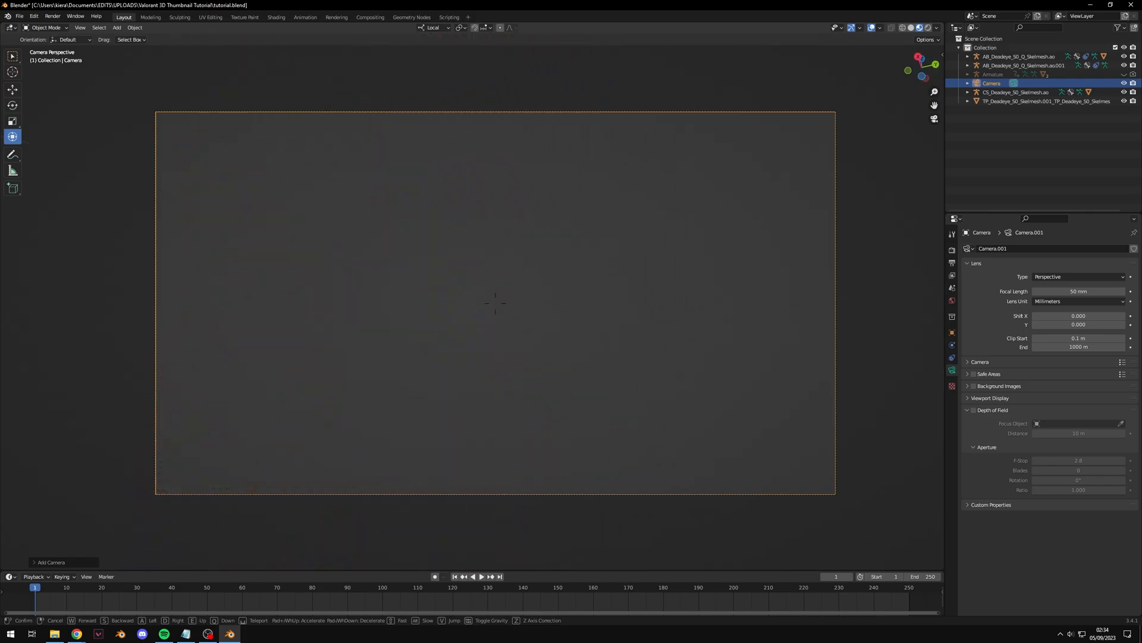
left_click(506, 342)
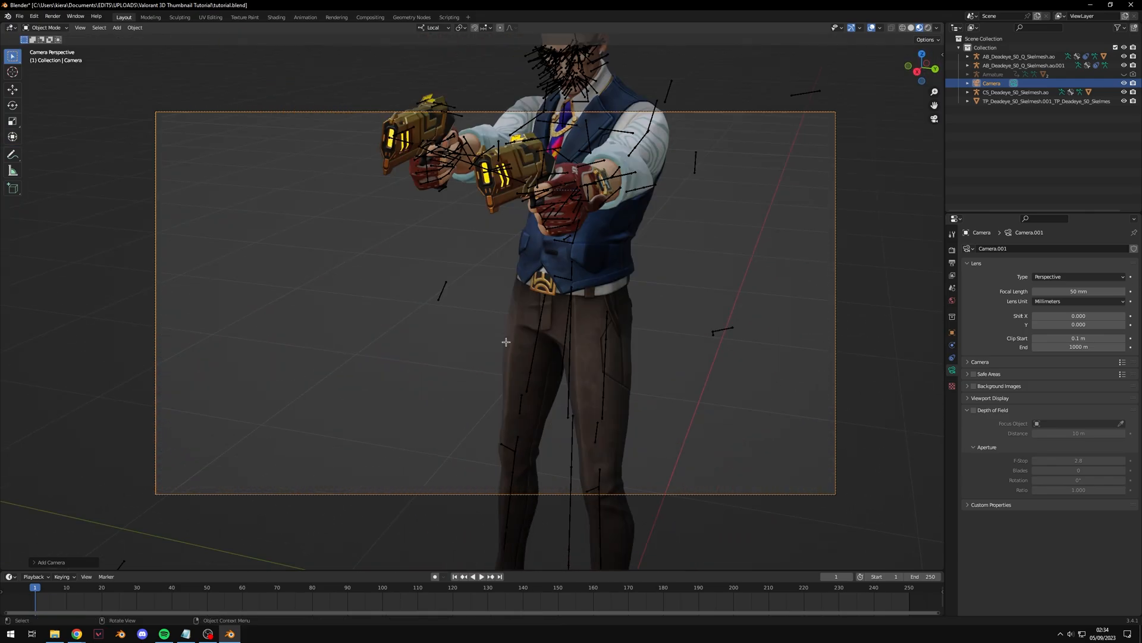
key("shift+grave")
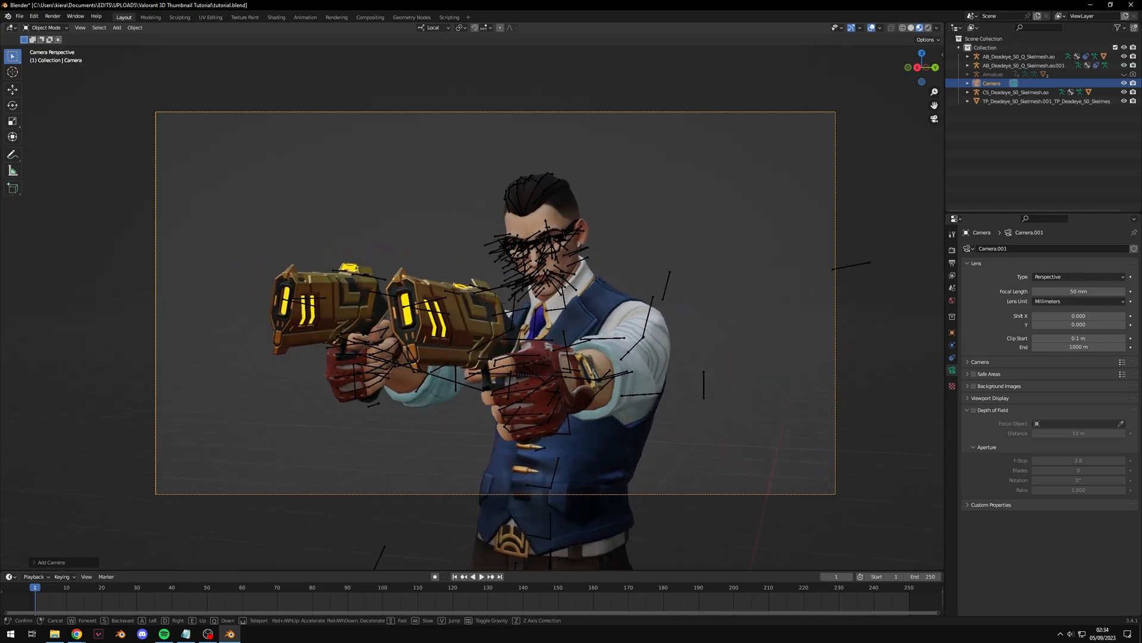
left_click(508, 335)
key("shift+grave")
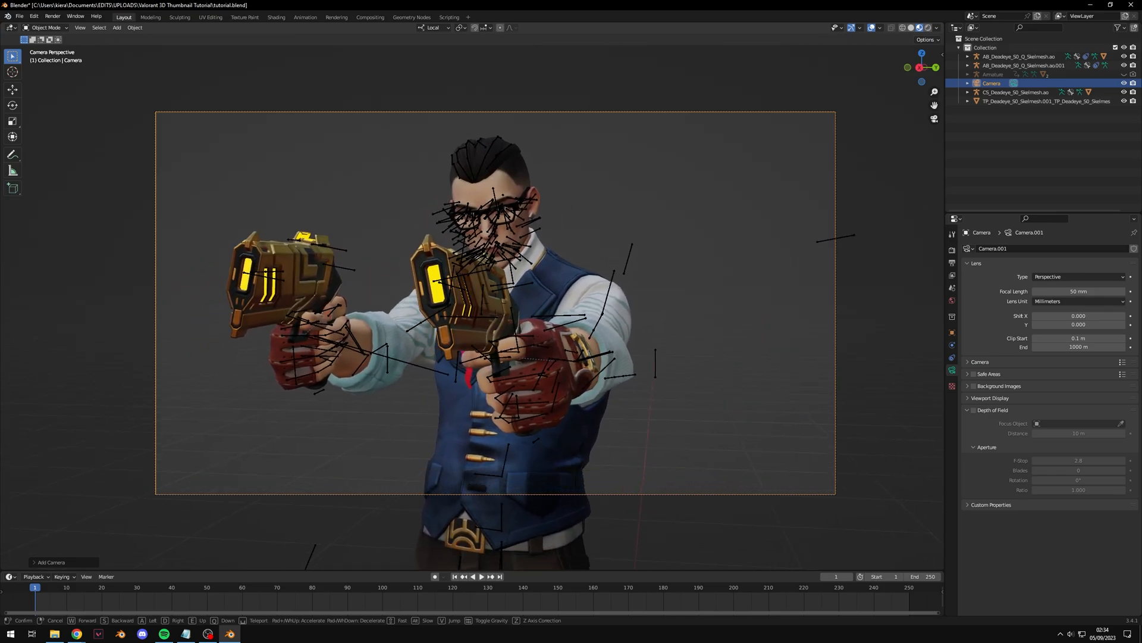
key("w")
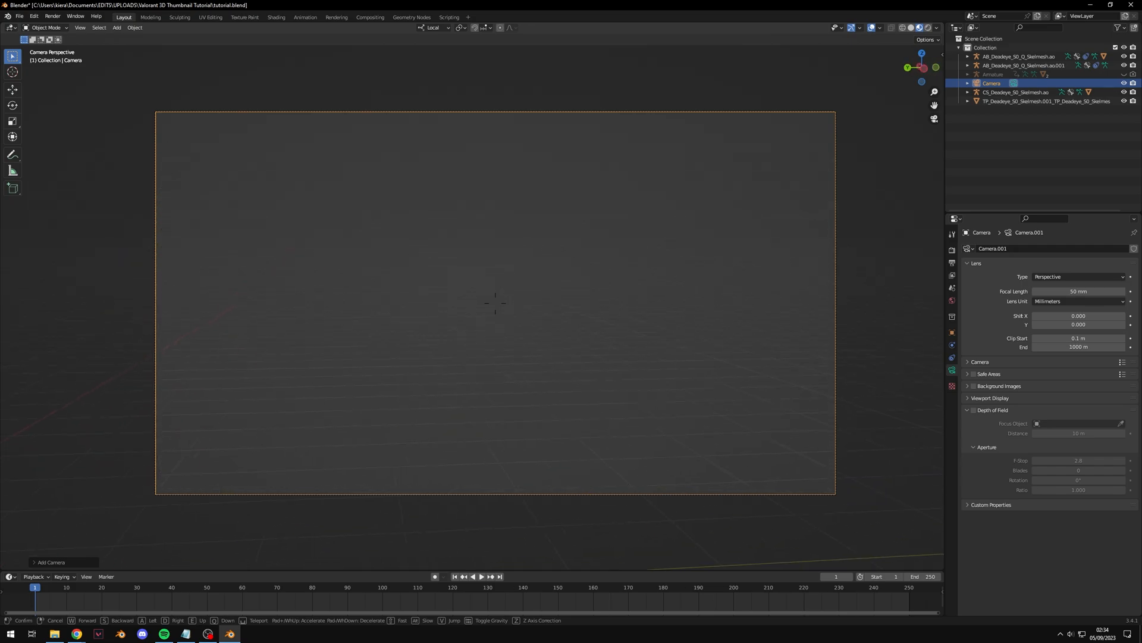
key("d")
key("a")
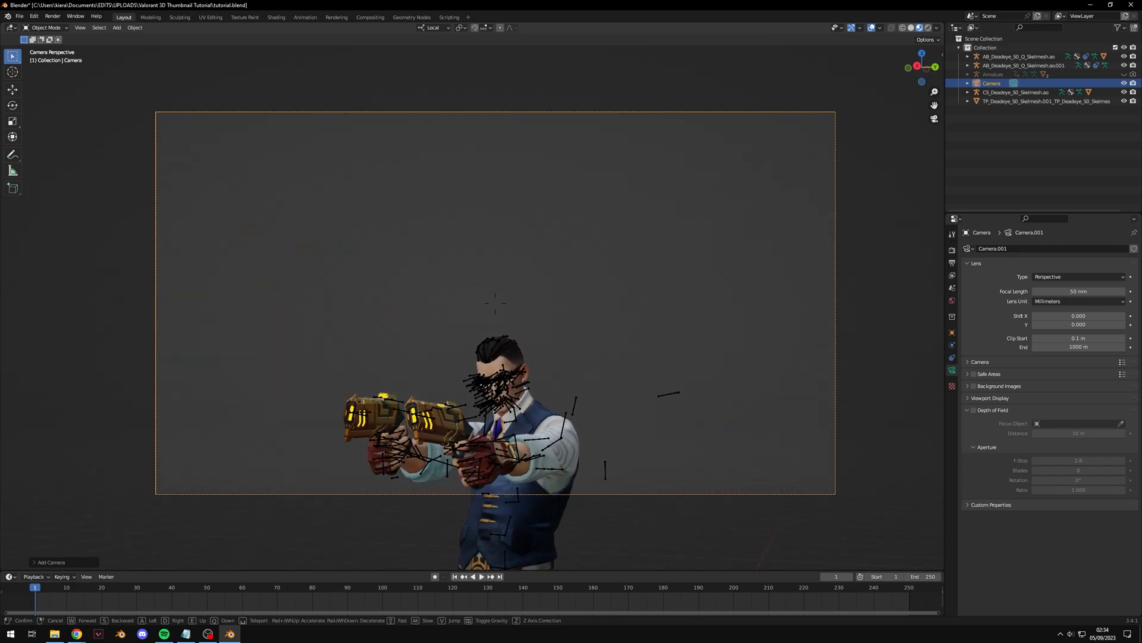
key("w")
left_click(528, 333)
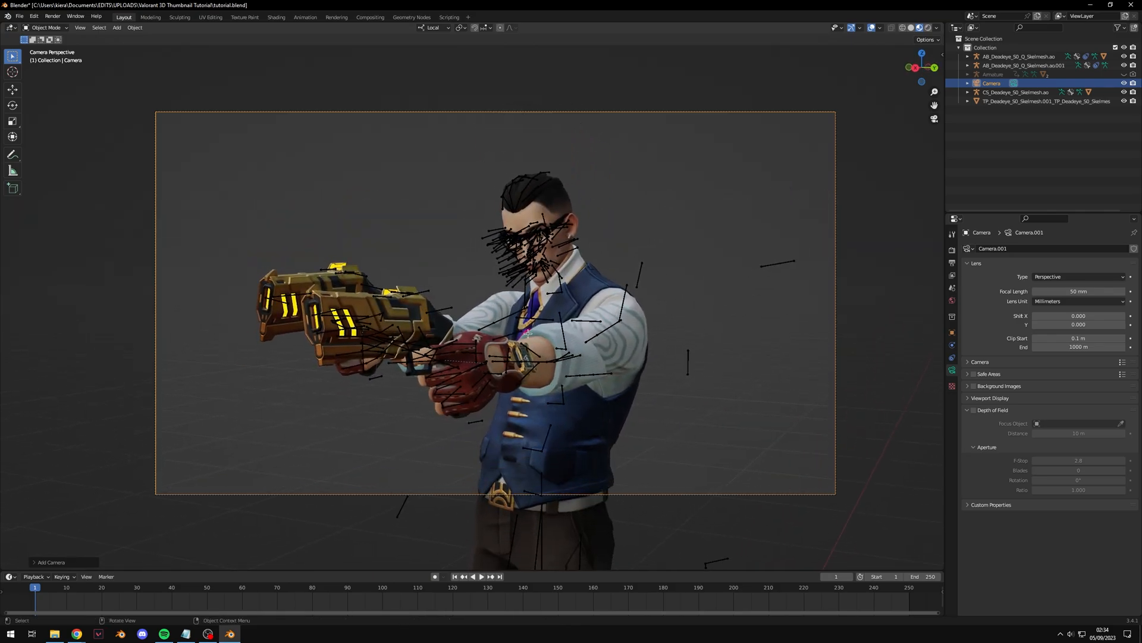
Step: Hide the viewport overlays and refine the camera framing with walk navigation, moving closer to the face and pistols
left_click(871, 27)
key("shift+grave")
key("a")
key("d")
key("w")
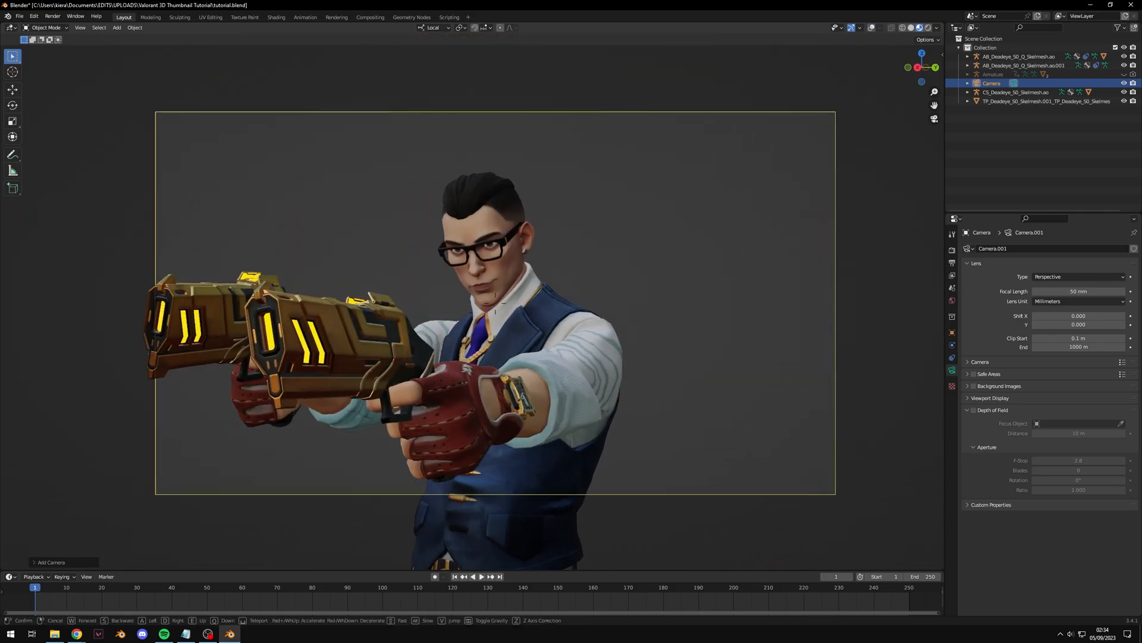
key("a")
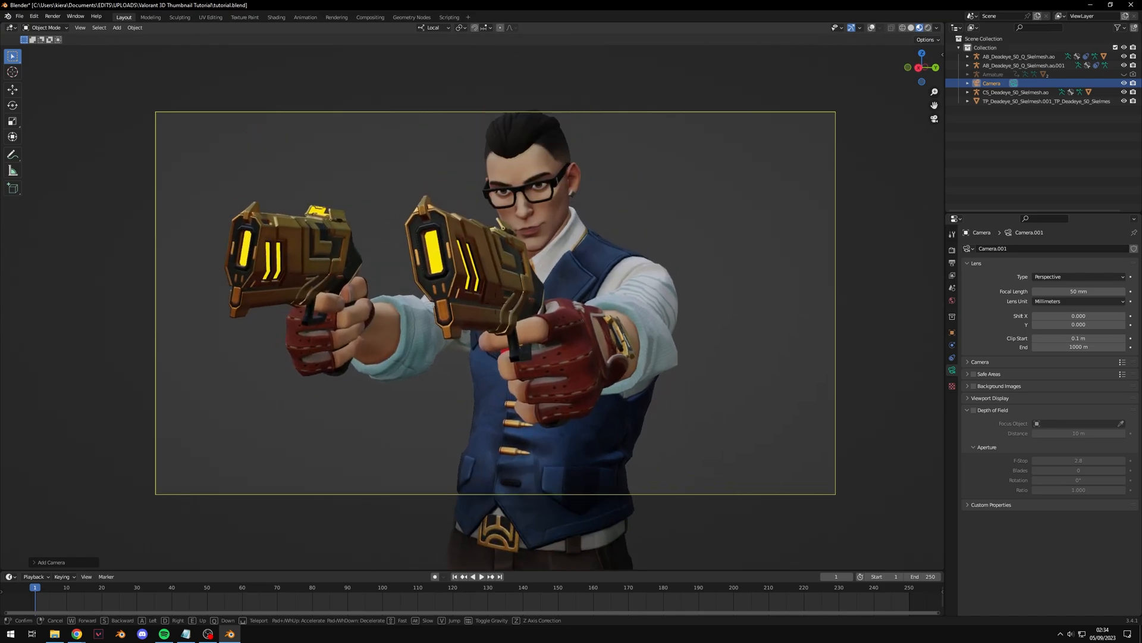
key("w")
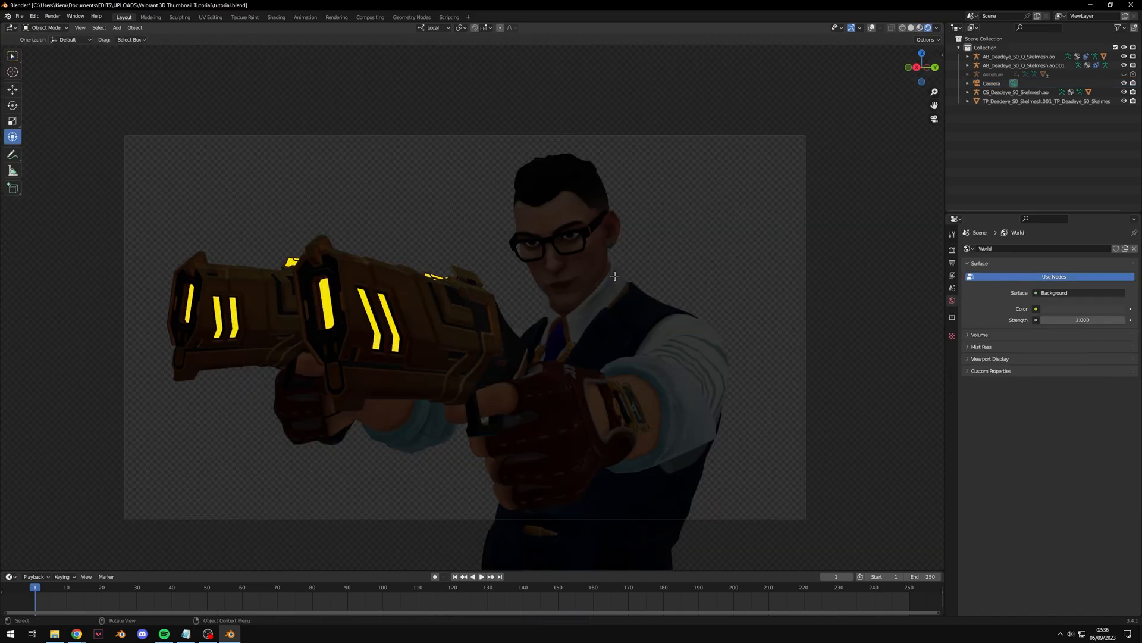
Step: Show the viewport overlays, leave the camera view and add a point light at the character's feet
left_click(872, 27)
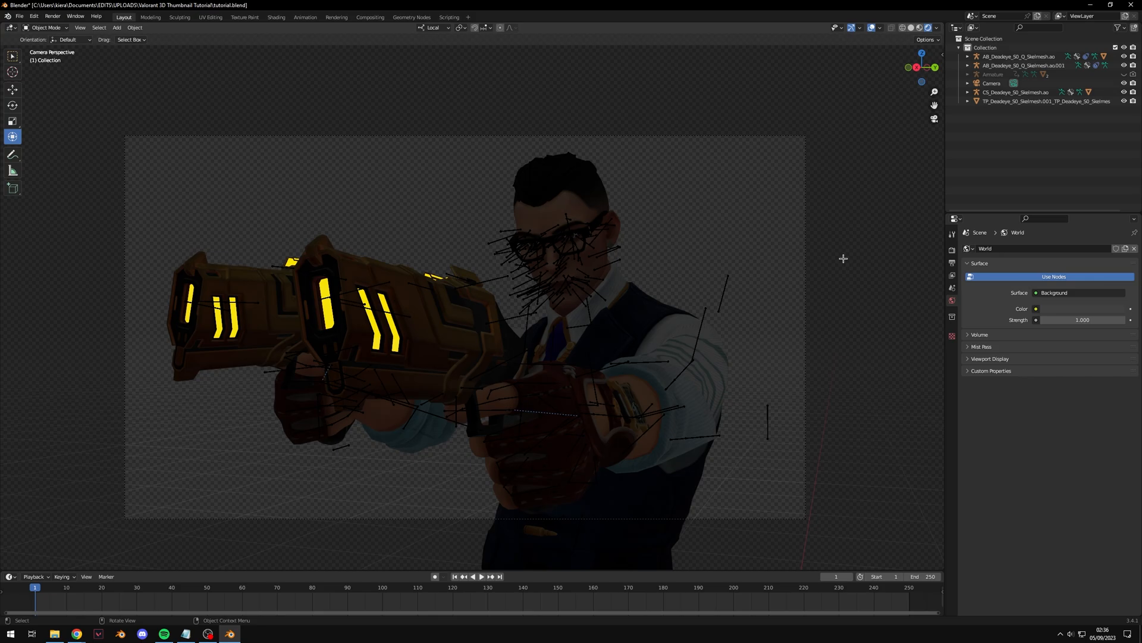
middle_click_drag(659, 291, 573, 122)
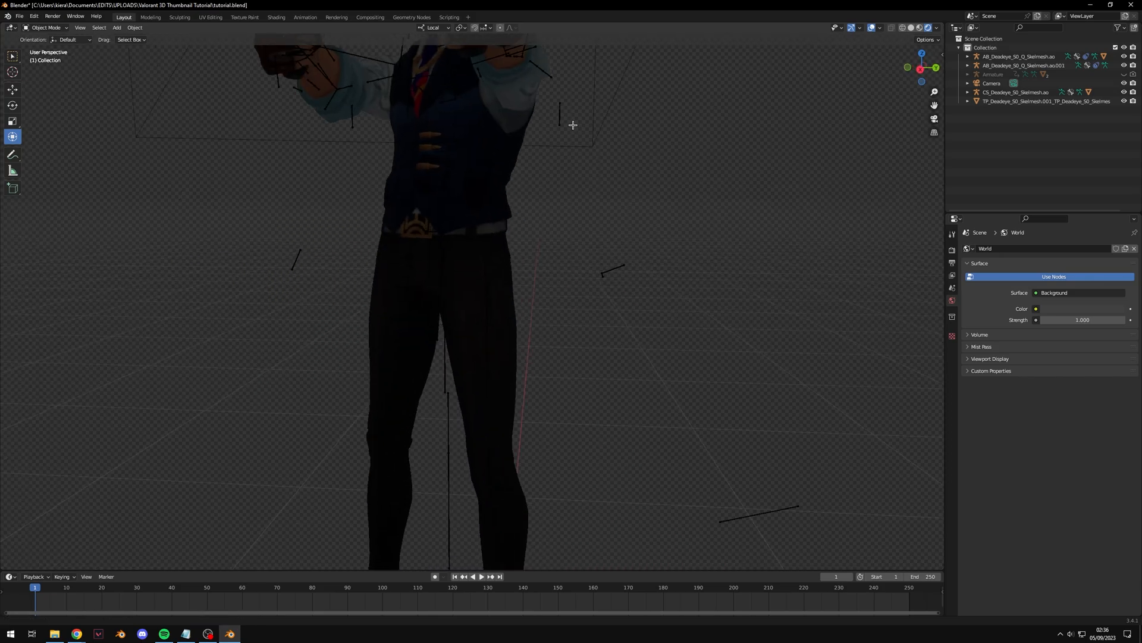
scroll(512, 372, "down", 4)
middle_click_drag(512, 373, 496, 348, "shift")
key("shift+a")
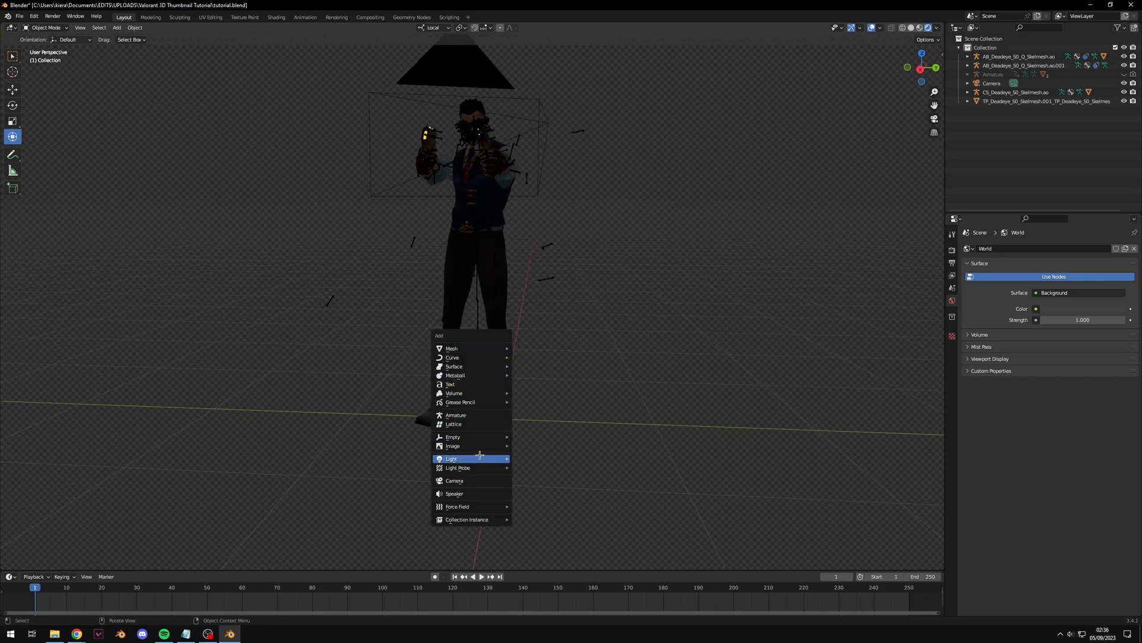
mouse_move(495, 459)
left_click(529, 459)
Step: Raise the point light about 1.7 m along Z to chest height and shift it sideways toward the body's centre
key("g")
key("z")
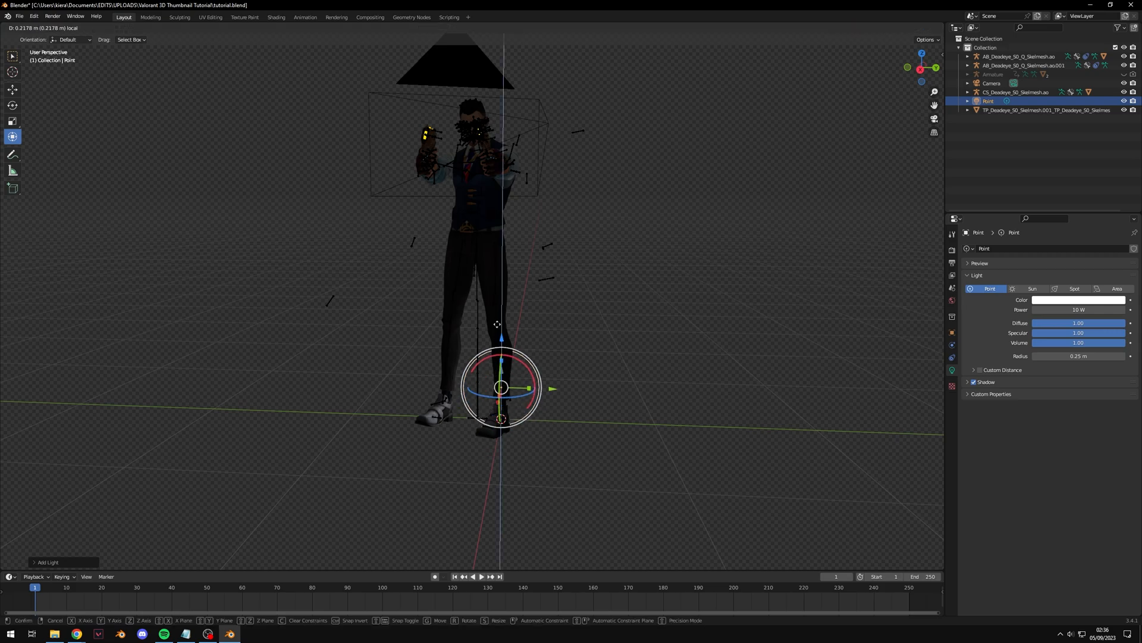
left_click(555, 155)
left_click_drag(554, 156, 533, 155)
middle_click_drag(533, 154, 533, 195)
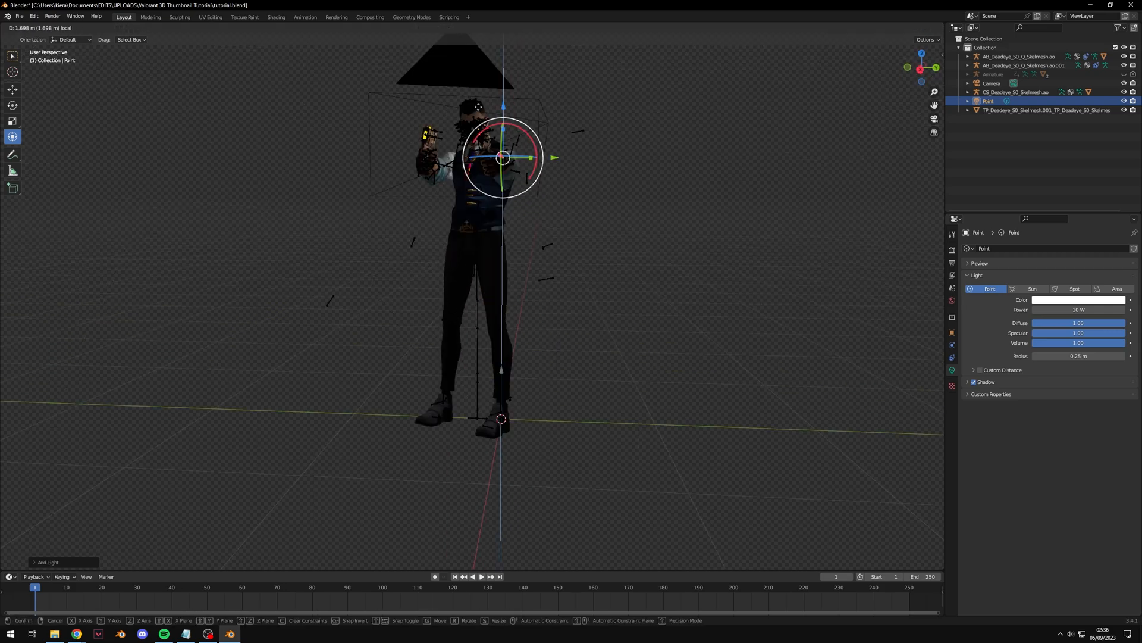
left_click(478, 107)
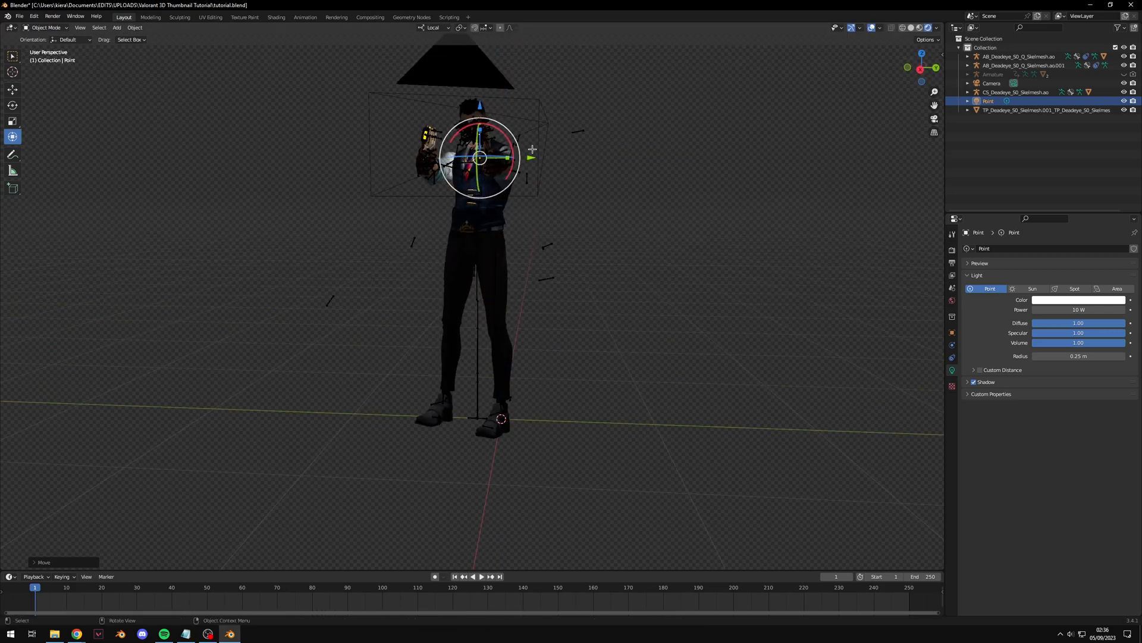
Step: Reposition the point light along Z and Y in the camera view, placing it beside the face above the pistols
middle_click_drag(478, 107, 477, 208)
left_click_drag(477, 208, 467, 278)
left_click(934, 119)
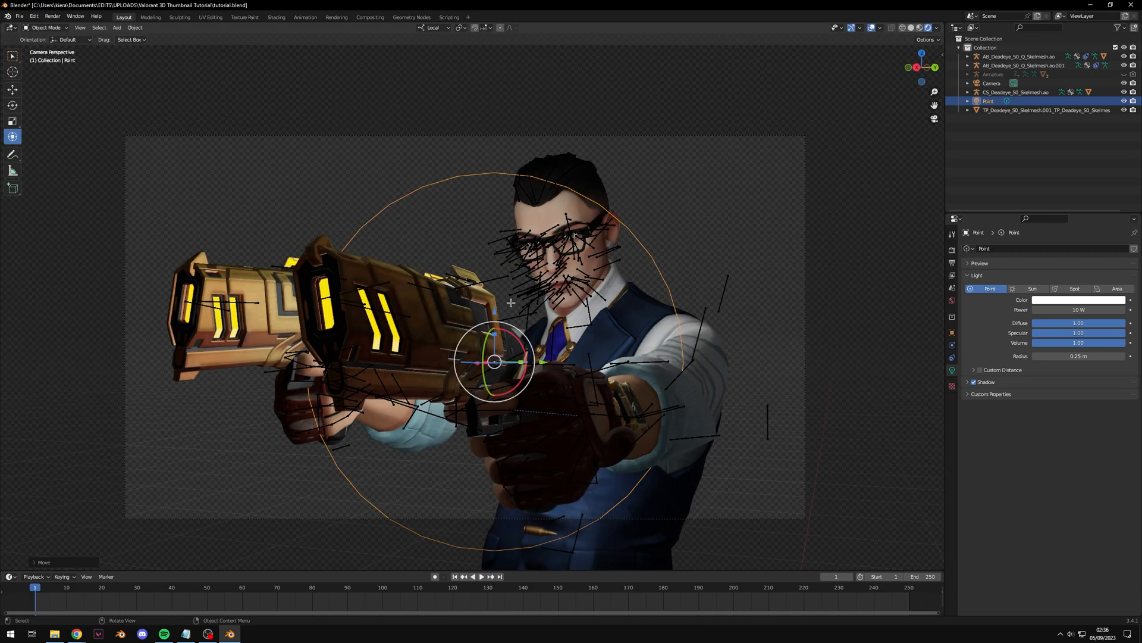
key("shift+alt+z")
key("g")
key("z")
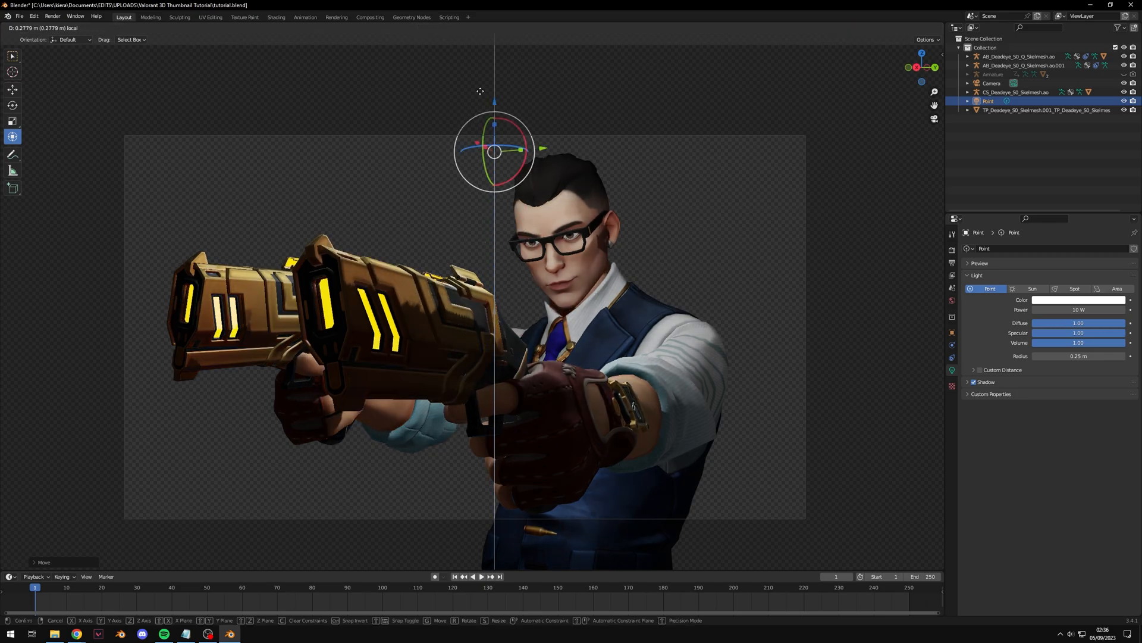
key("y")
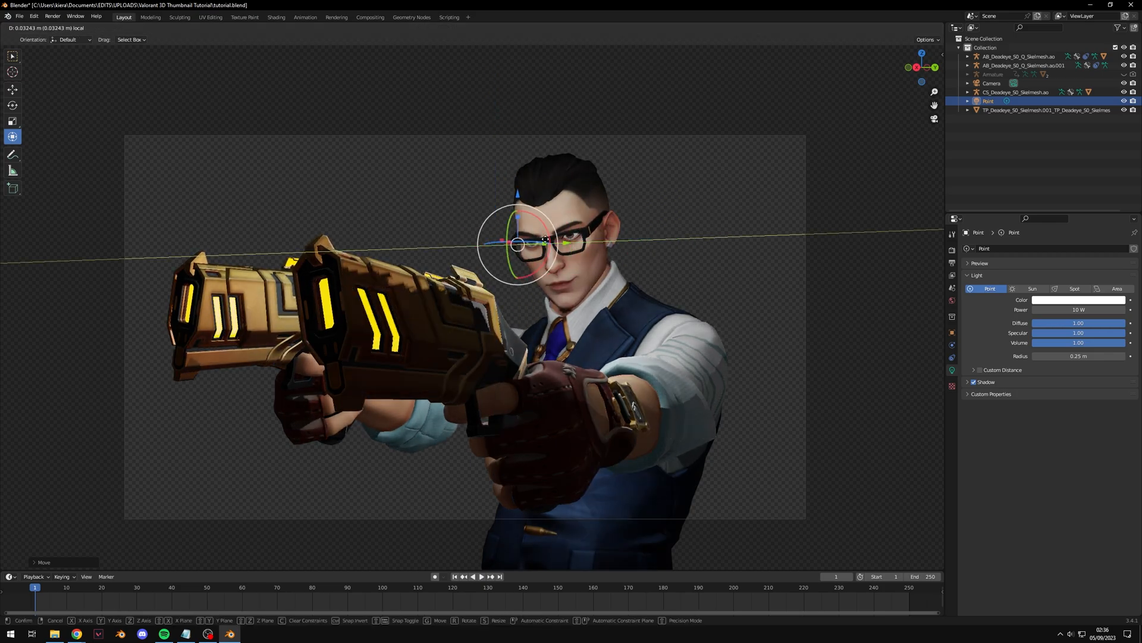
left_click(529, 256)
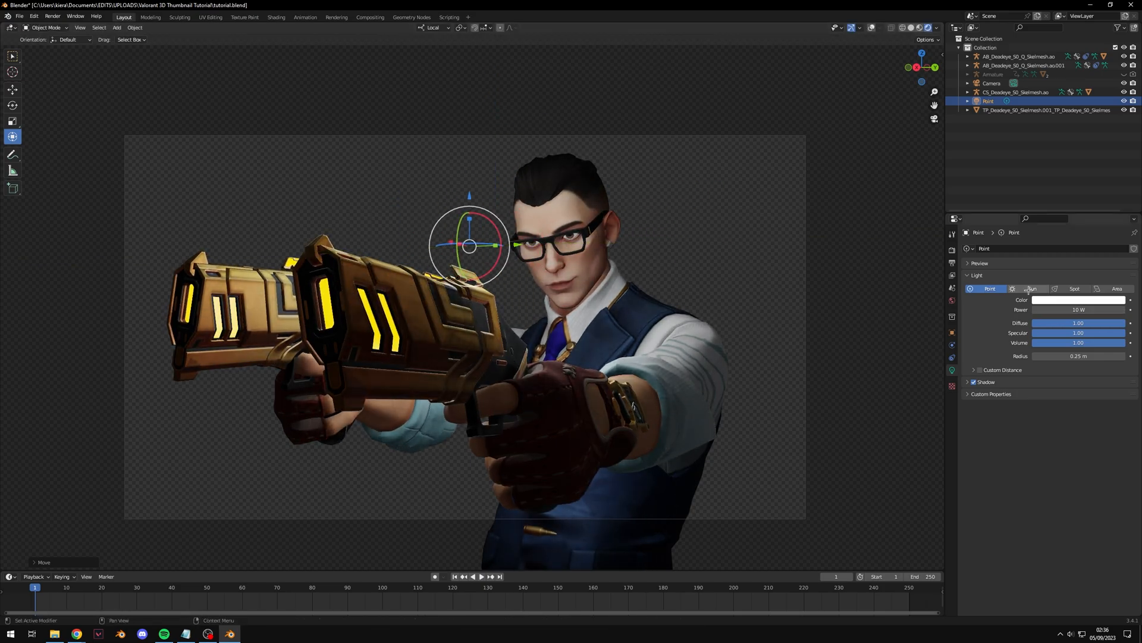
Step: Change the render engine to Cycles
left_click(952, 250)
left_click(1063, 247)
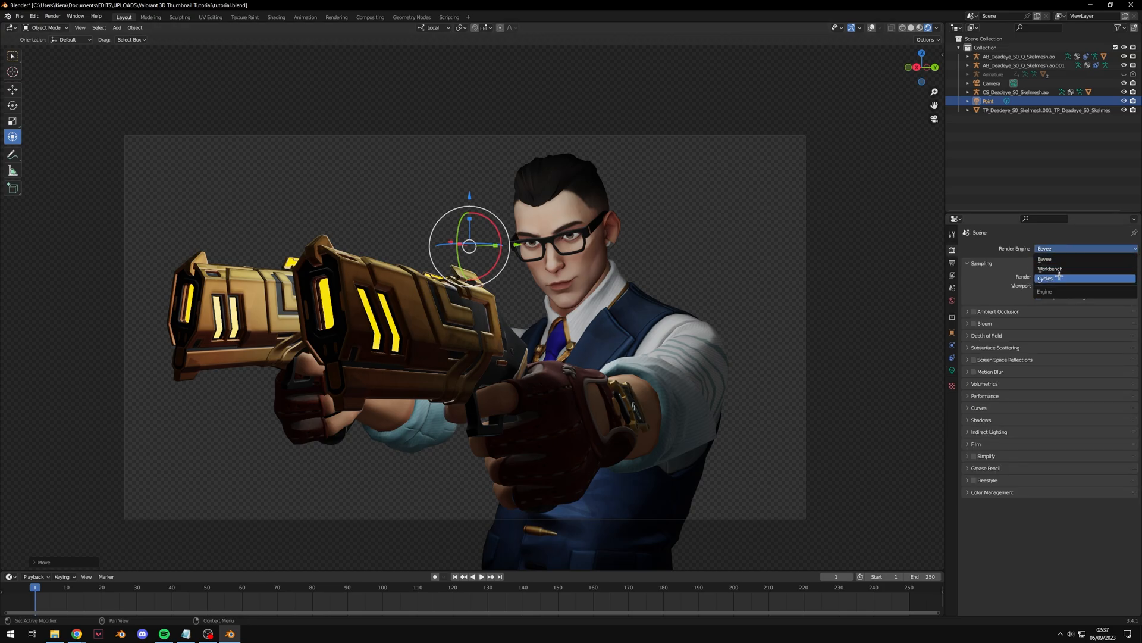
left_click(1059, 276)
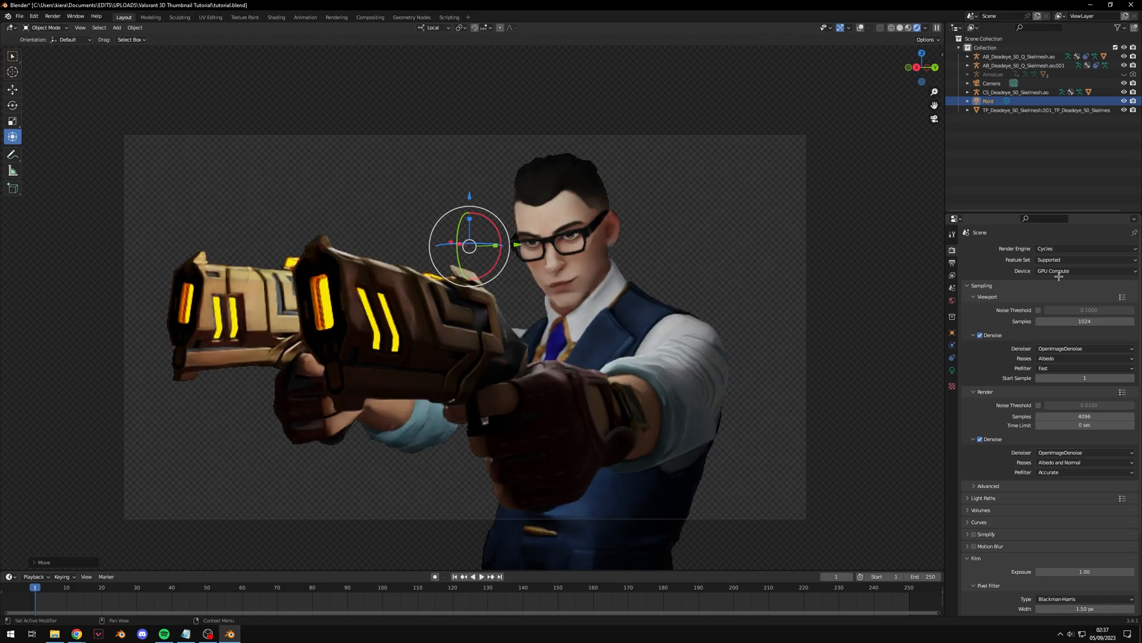
Step: Turn viewport and render denoising off and back on
left_click(979, 336)
left_click(980, 439)
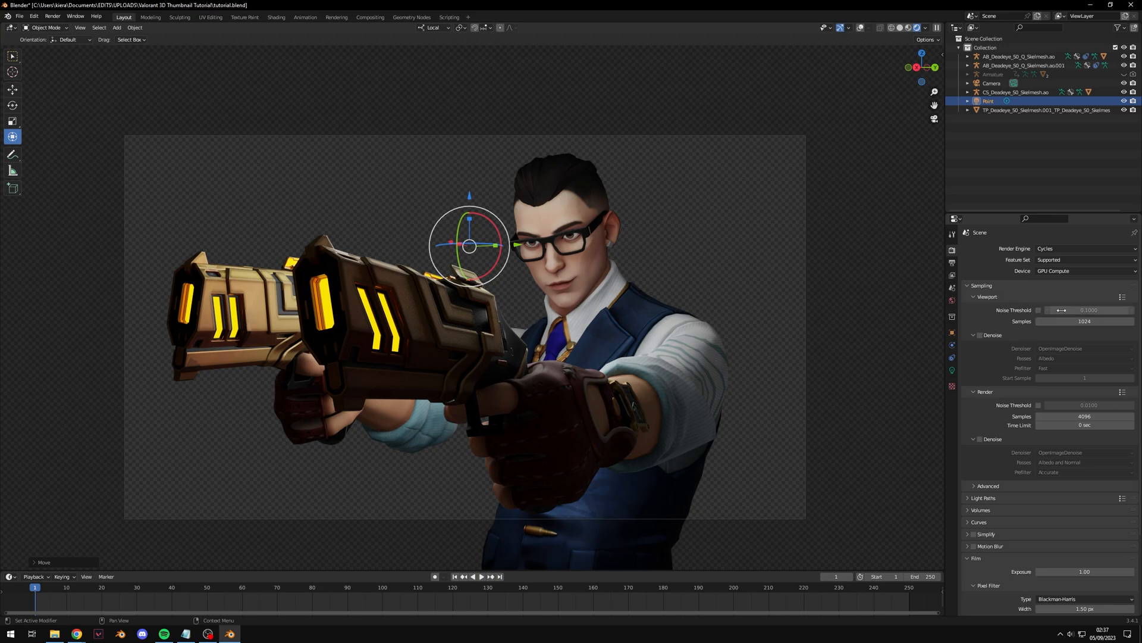
left_click(980, 335)
left_click(980, 439)
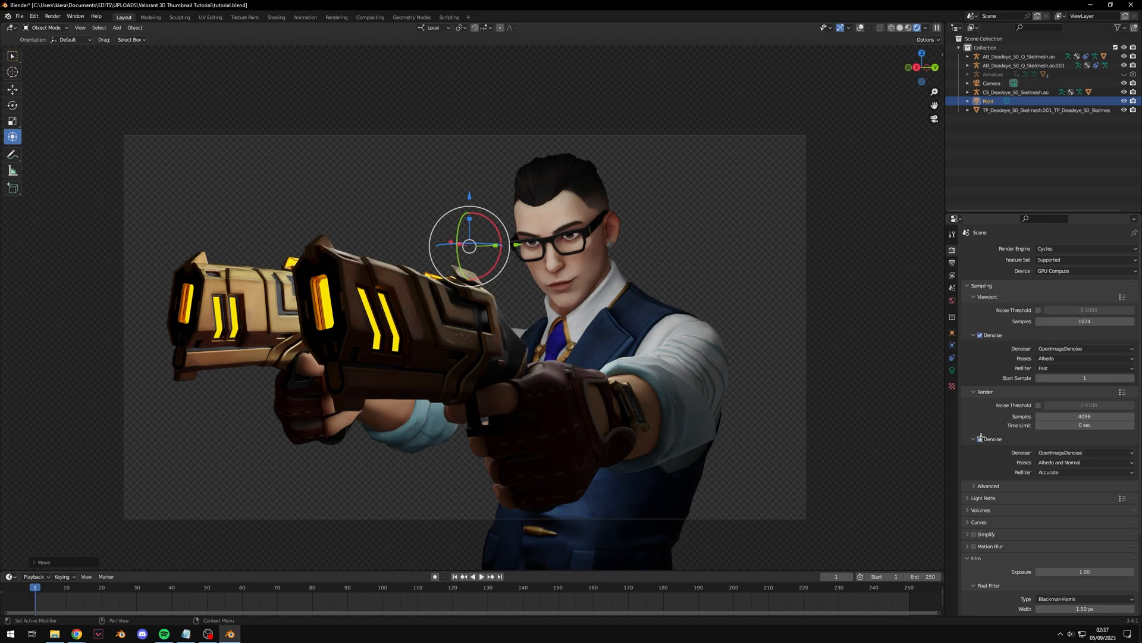
Step: Choose OpenImageDenoise as the viewport and render denoiser and GPU Compute as the rendering device
left_click(1074, 349)
left_click(1075, 379)
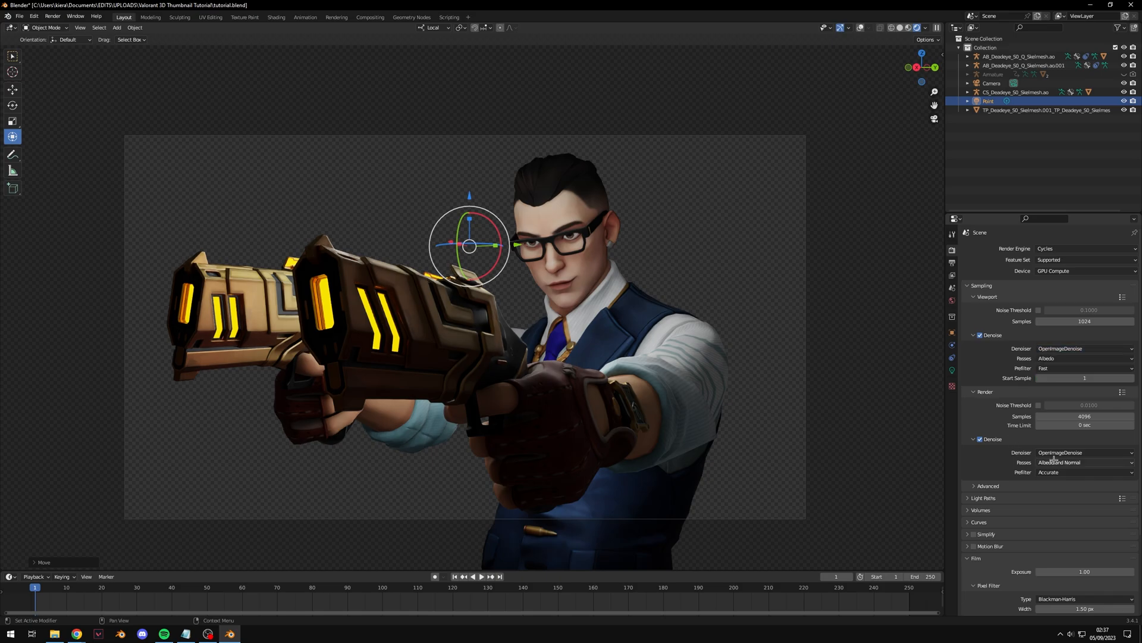
left_click(1074, 453)
left_click(1074, 271)
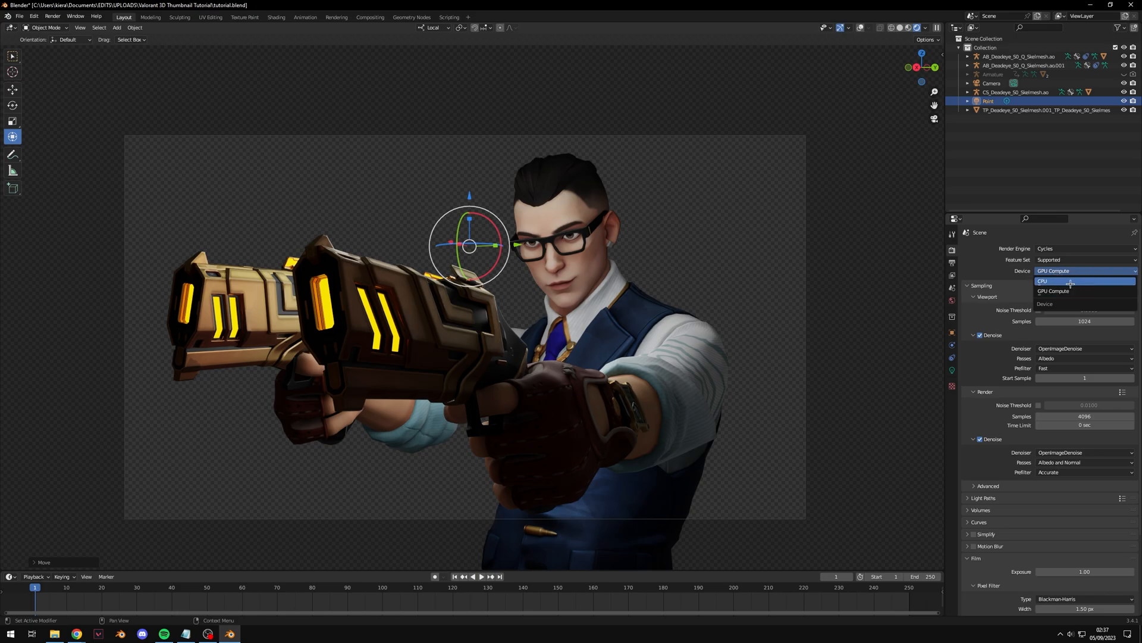
left_click(1063, 290)
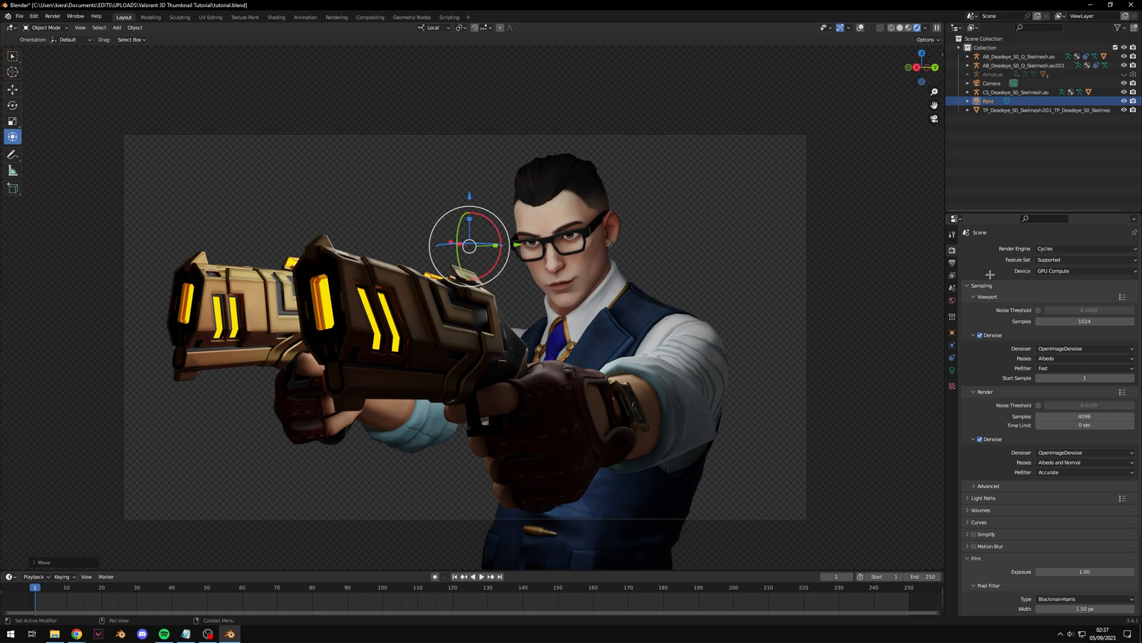
Step: Check the Cycles render device settings in the system preferences, then close the preferences
left_click(34, 16)
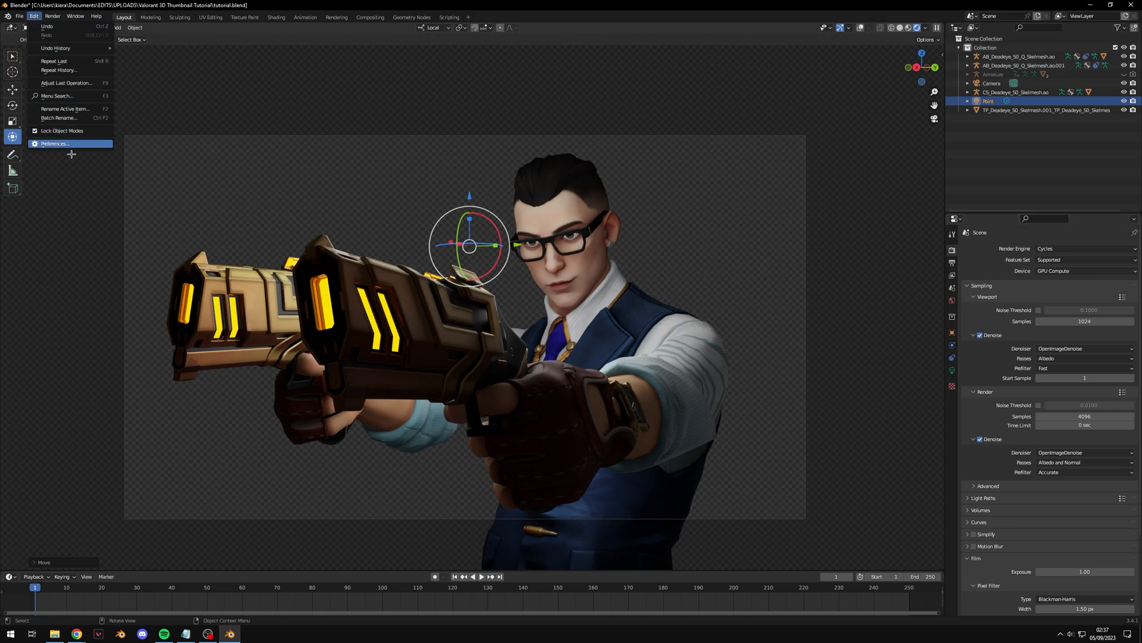
left_click(70, 144)
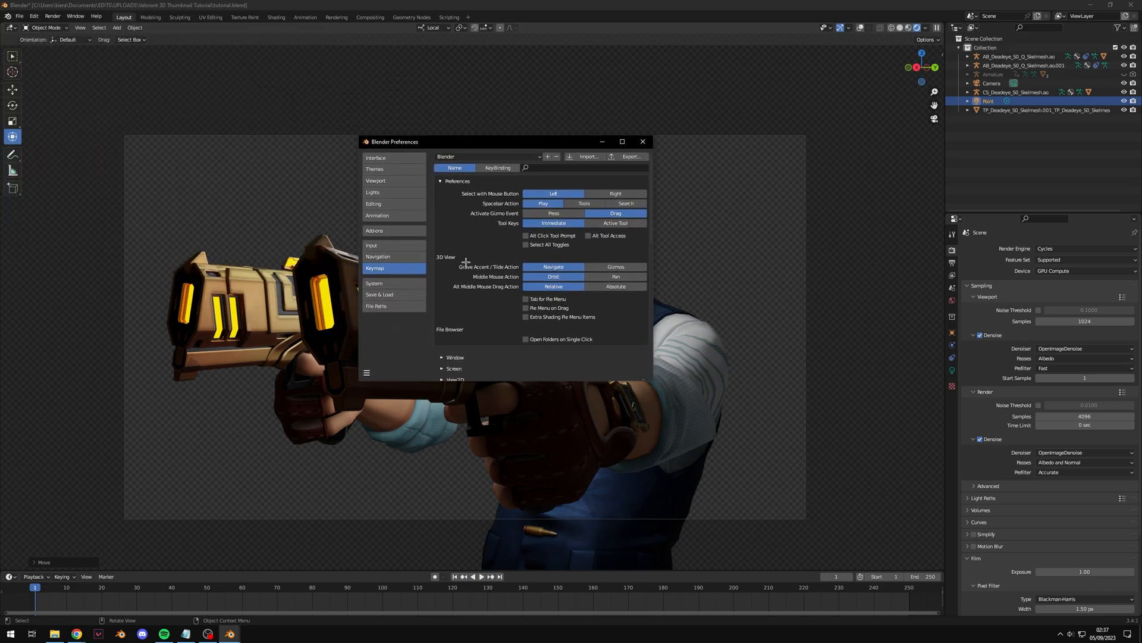
left_click(395, 283)
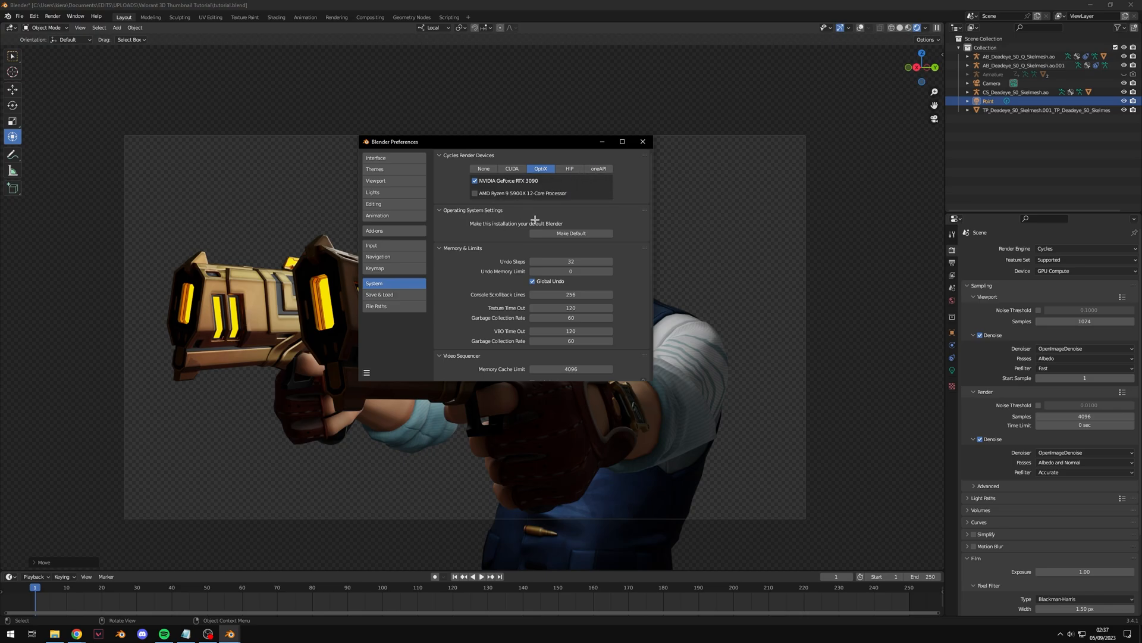
left_click_drag(523, 143, 557, 159)
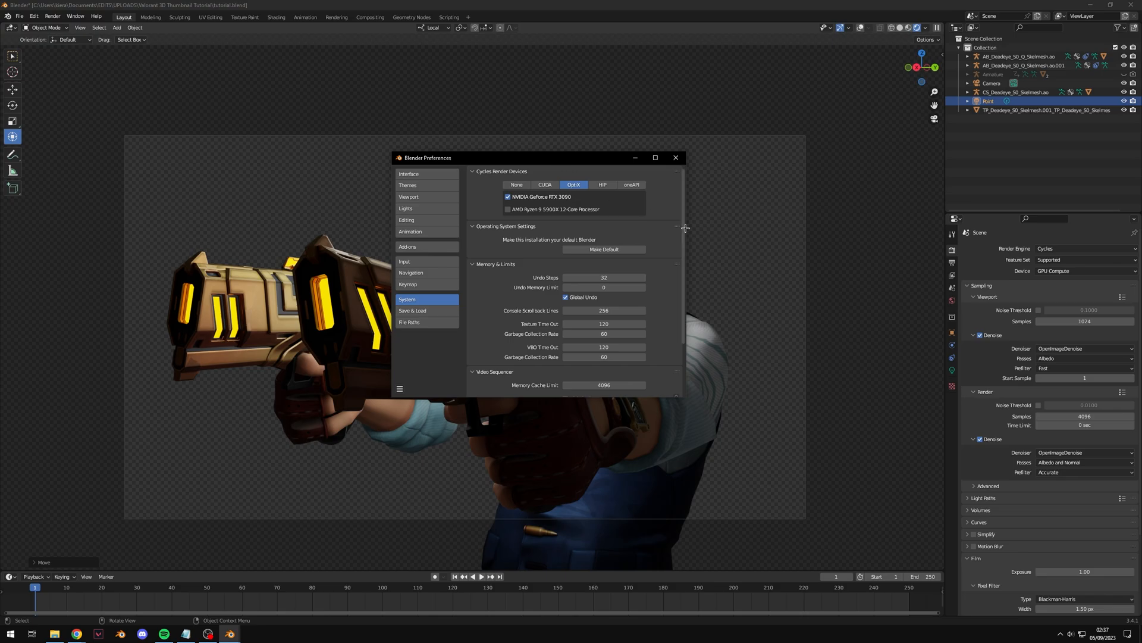
left_click(676, 158)
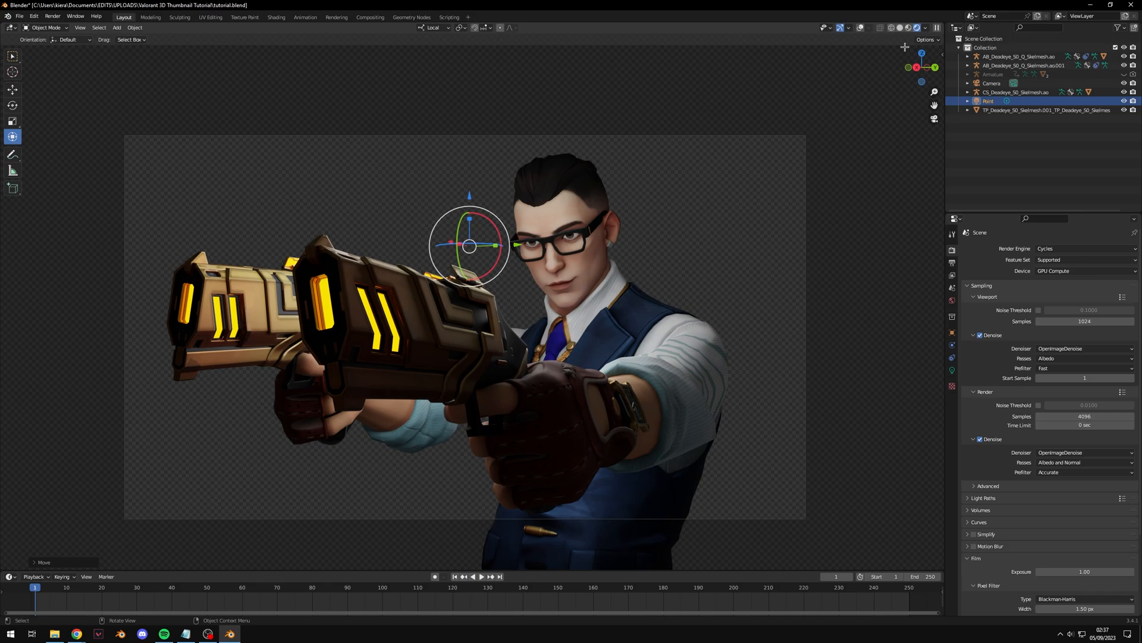
Step: Switch to material preview shading outside the camera view, show the overlays and delete the point light
left_click(909, 28)
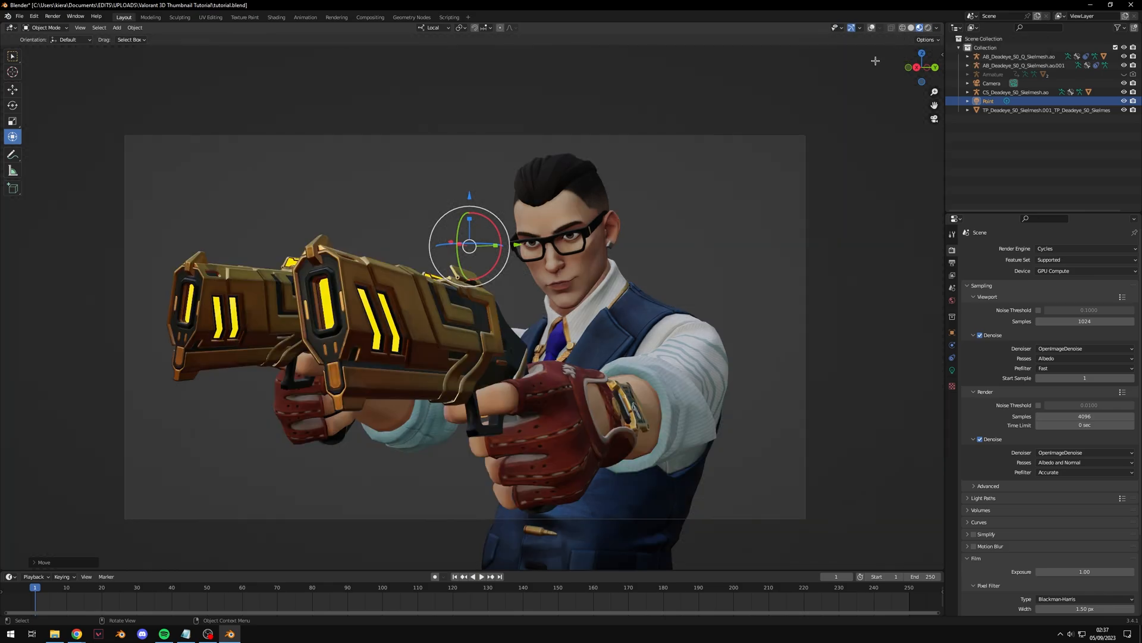
key("KP_0")
left_click(872, 28)
scroll(727, 173, "down", 4)
left_click(731, 163)
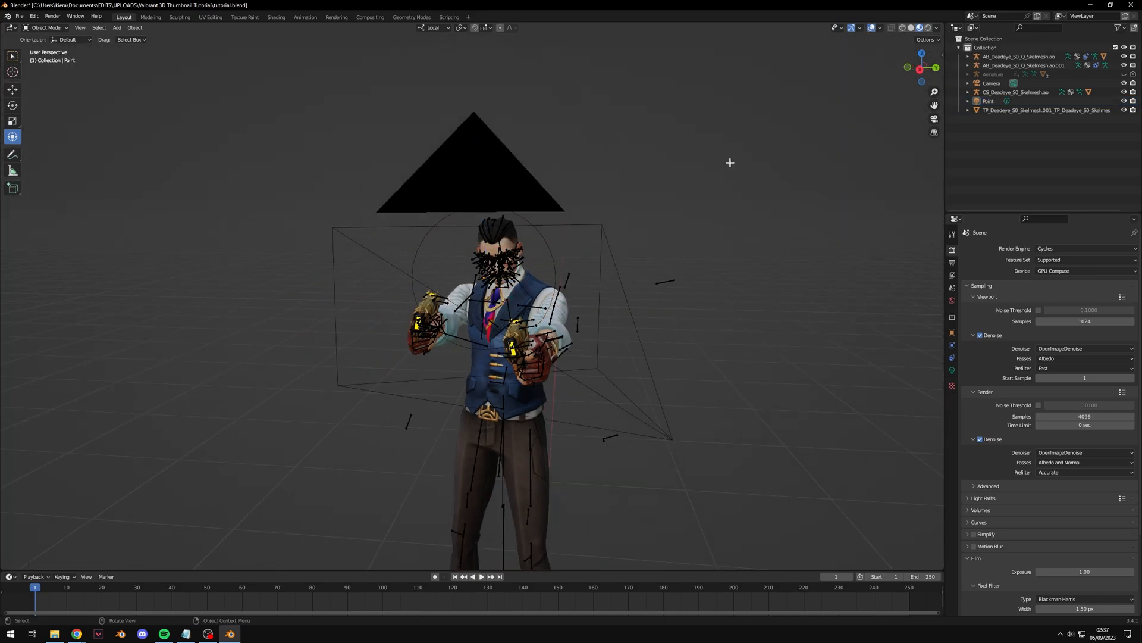
scroll(727, 164, "down", 2)
middle_click_drag(727, 163, 537, 248)
left_click(455, 292)
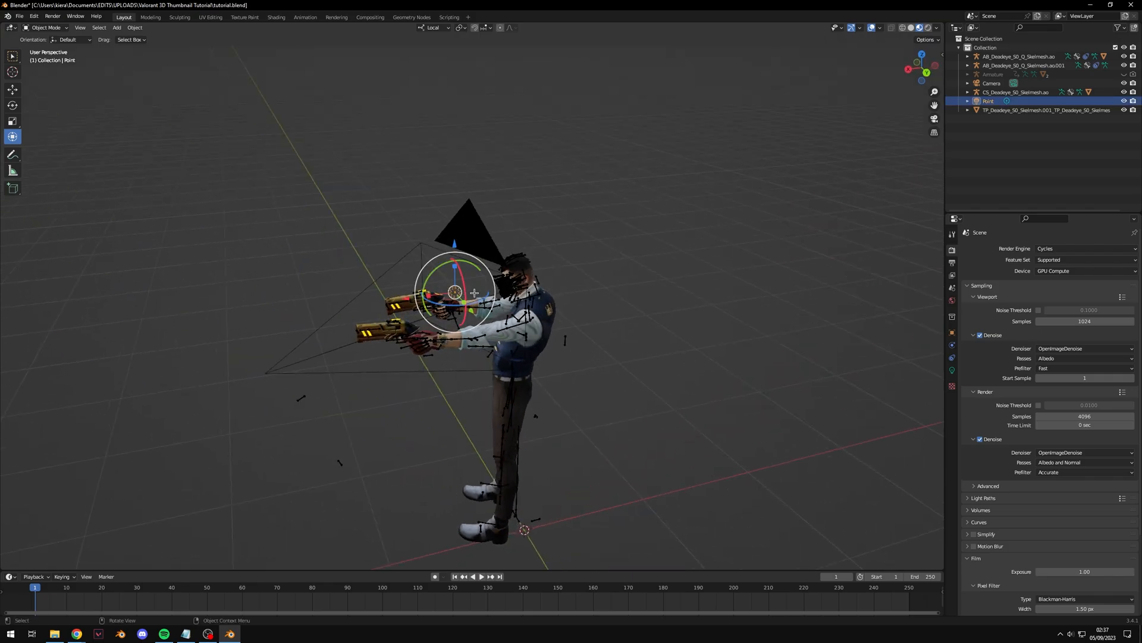
left_click(475, 293)
left_click(455, 292)
key("Delete")
Step: Add an area light, raise it along Z to head height and move it along X well behind the character
key("shift+a")
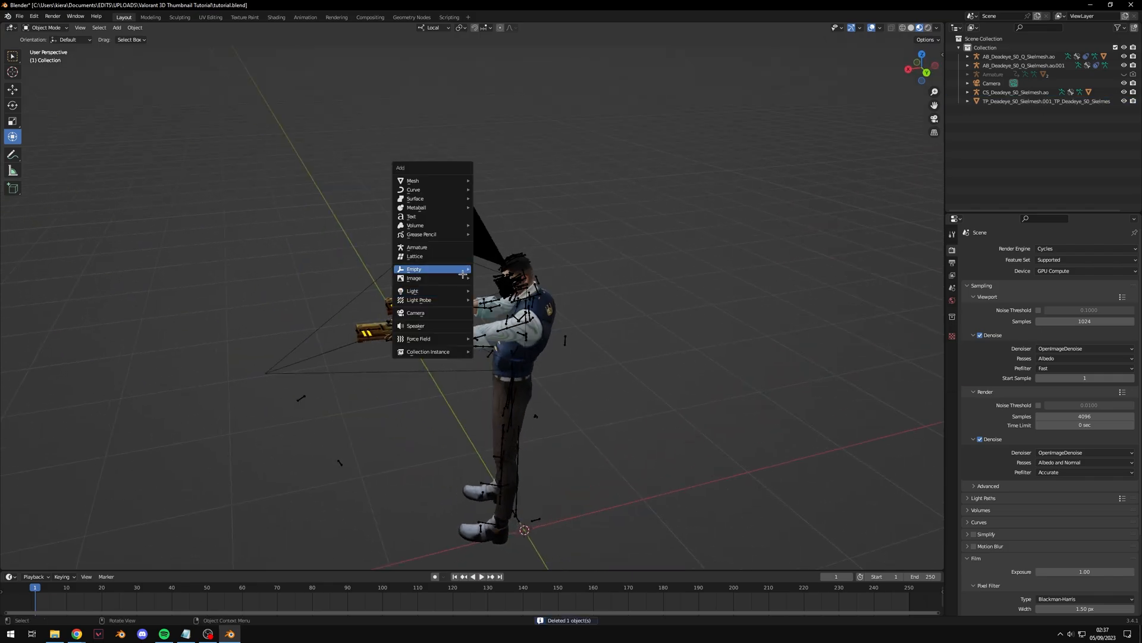
mouse_move(440, 290)
left_click(499, 321)
scroll(501, 370, "down", 3)
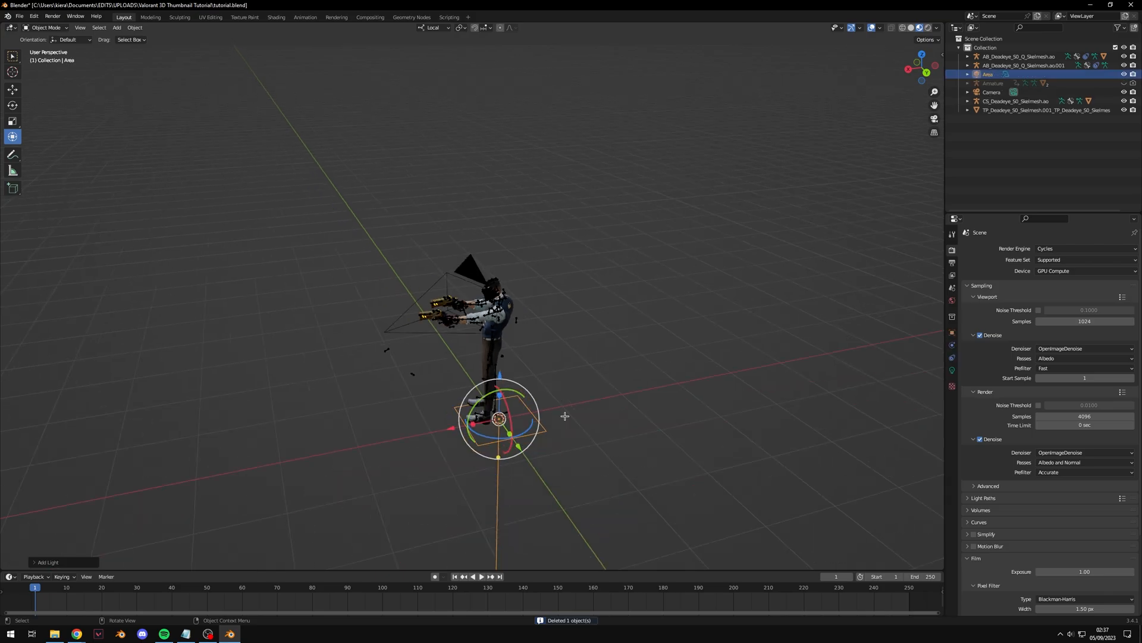
left_click_drag(501, 371, 502, 240)
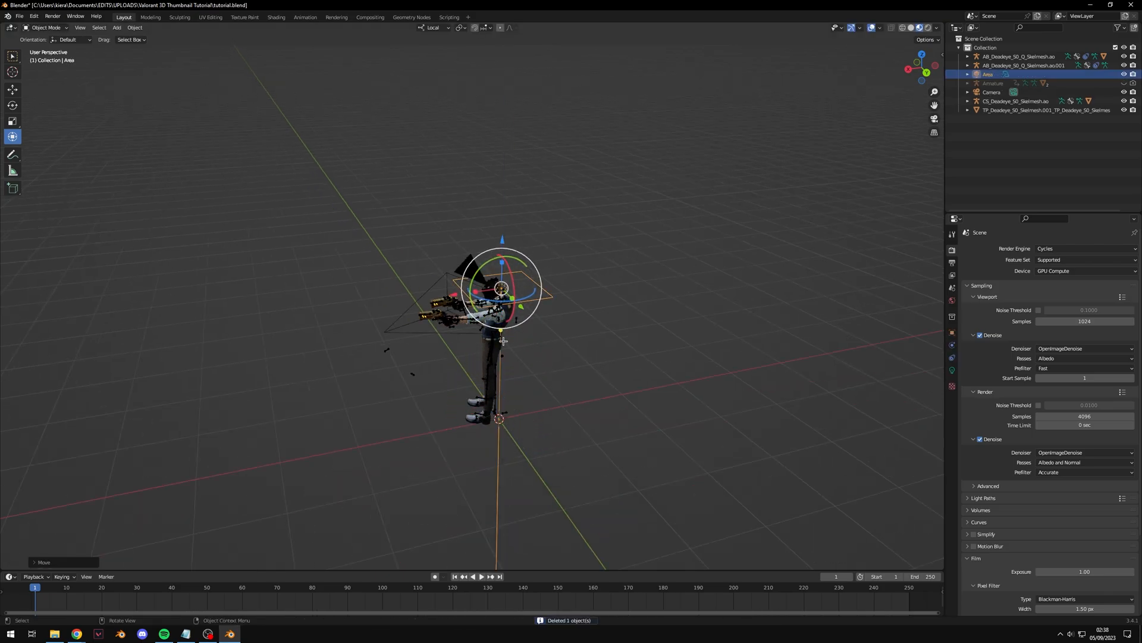
left_click_drag(448, 294, 593, 316)
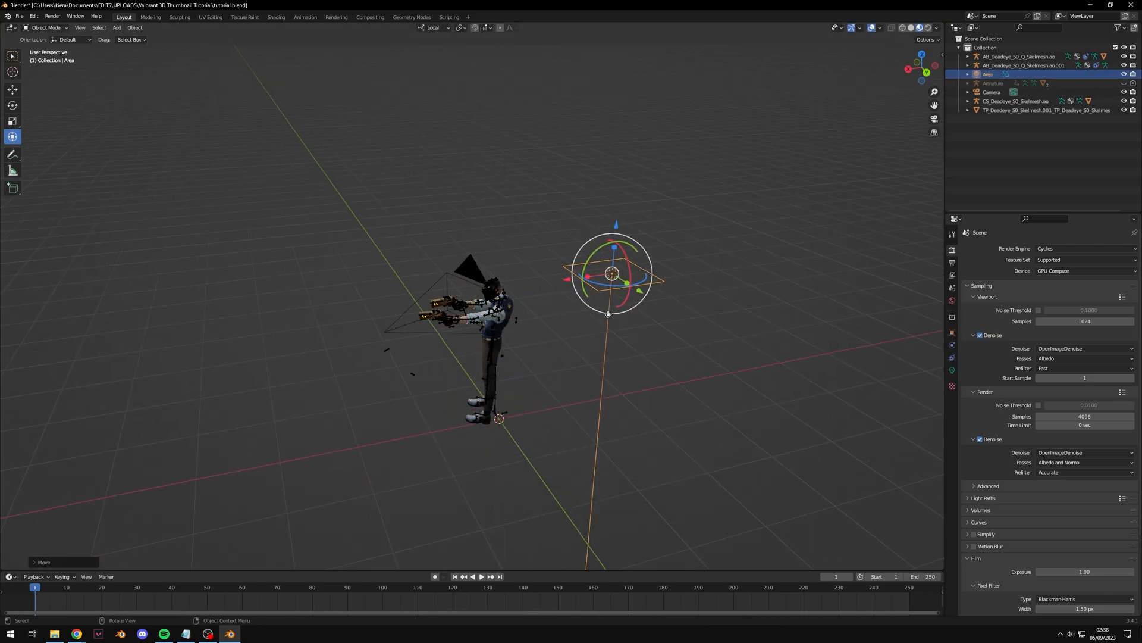
middle_click_drag(608, 313, 614, 269)
left_click_drag(561, 258, 598, 264)
scroll(600, 268, "up", 3)
middle_click_drag(604, 276, 612, 258)
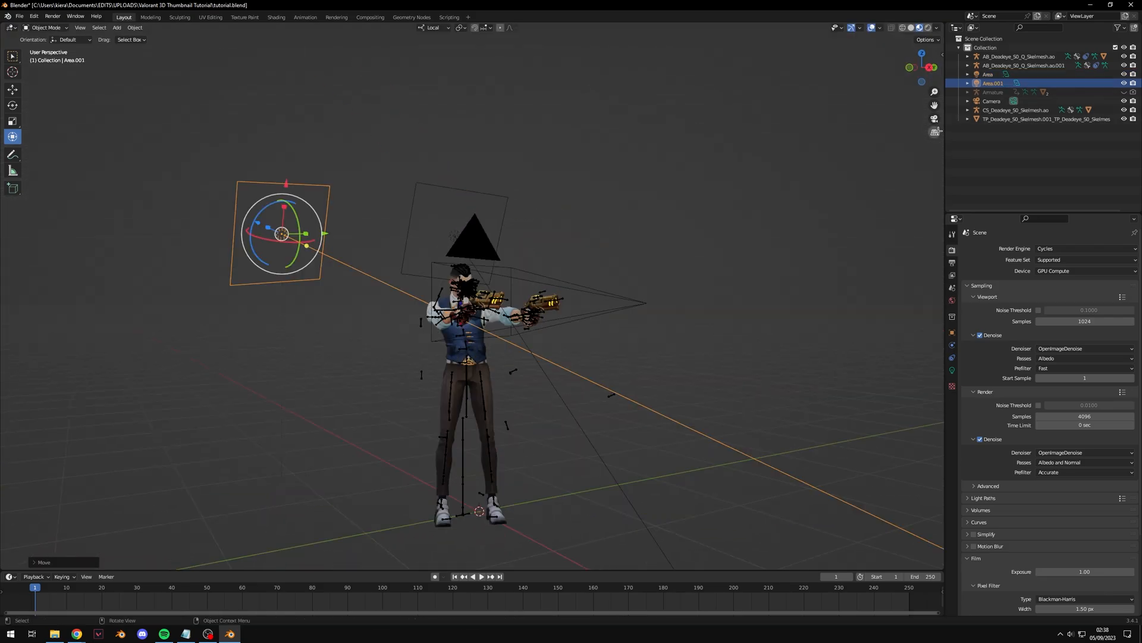
Step: View the scene through the camera in rendered shading and adjust the power of the first area light
left_click(382, 244)
left_click(934, 118)
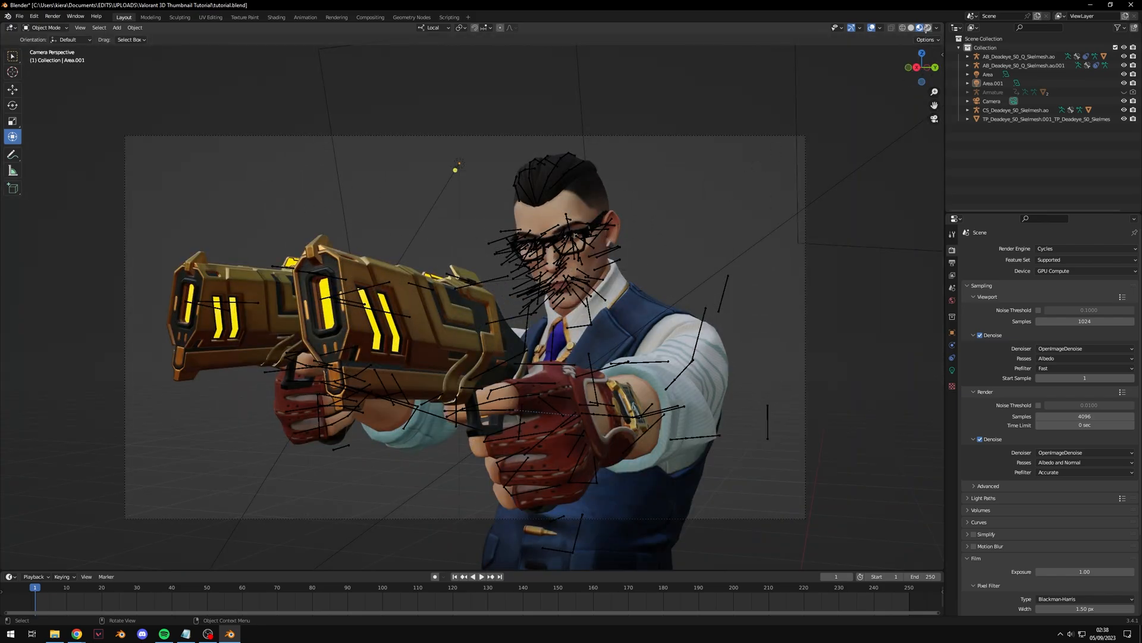
left_click(926, 28)
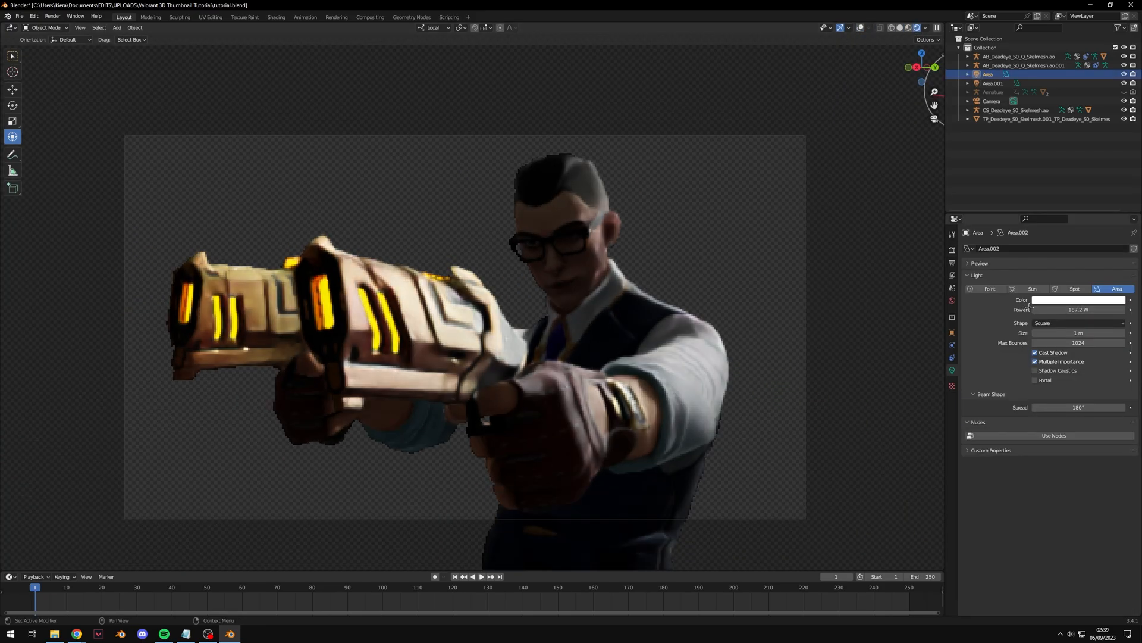
left_click_drag(1053, 309, 1077, 308)
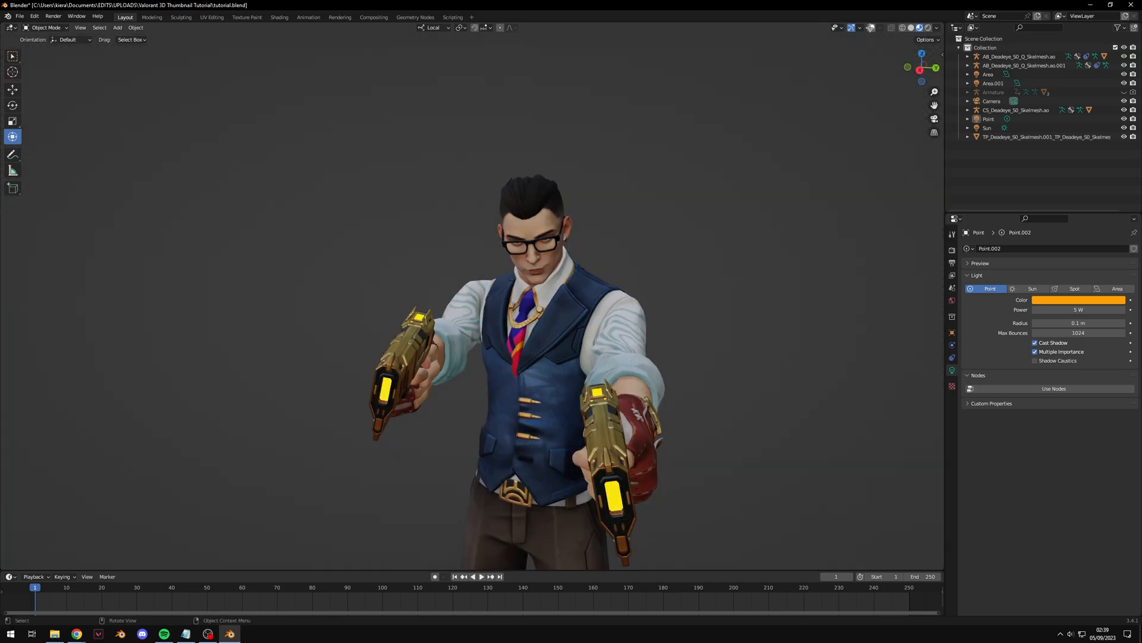
Step: Select the orange point light in front of the chest and inspect its effect from the side in rendered shading without overlays
left_click(871, 27)
middle_click_drag(529, 291, 479, 293)
left_click(595, 284)
left_click(518, 290)
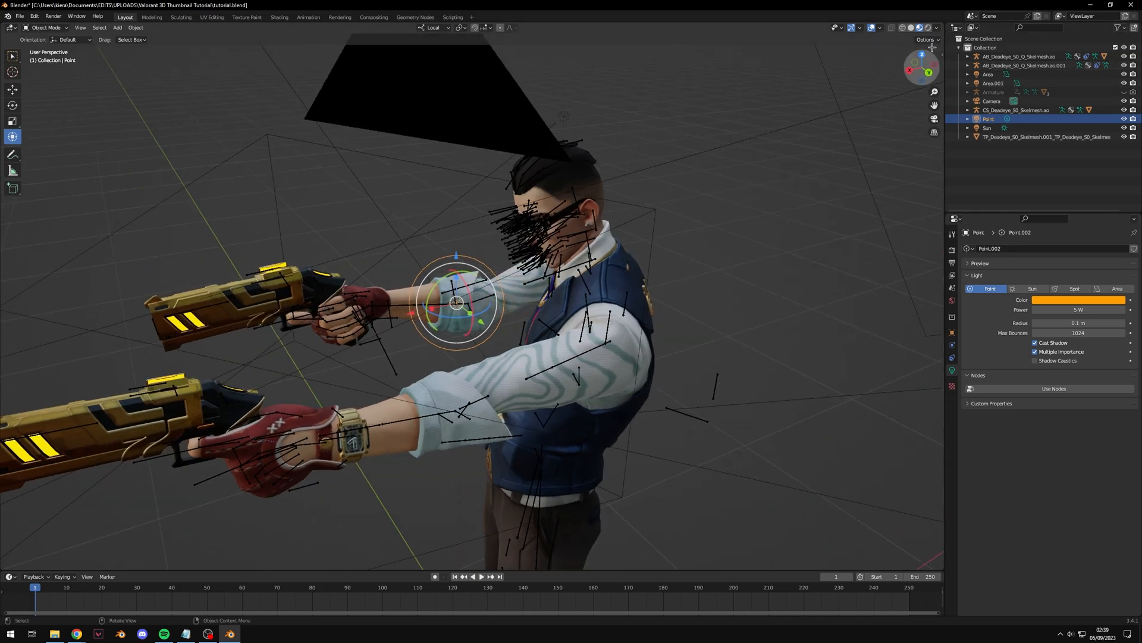
left_click(928, 28)
key("shift+alt+z")
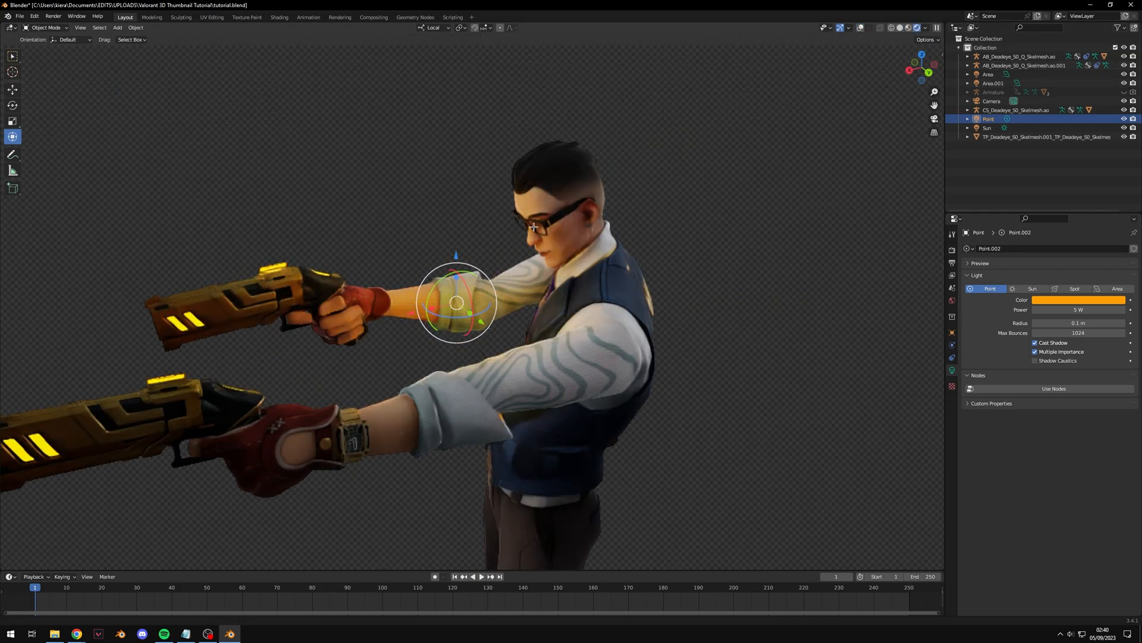
middle_click_drag(534, 227, 561, 275)
left_click_drag(564, 279, 489, 380)
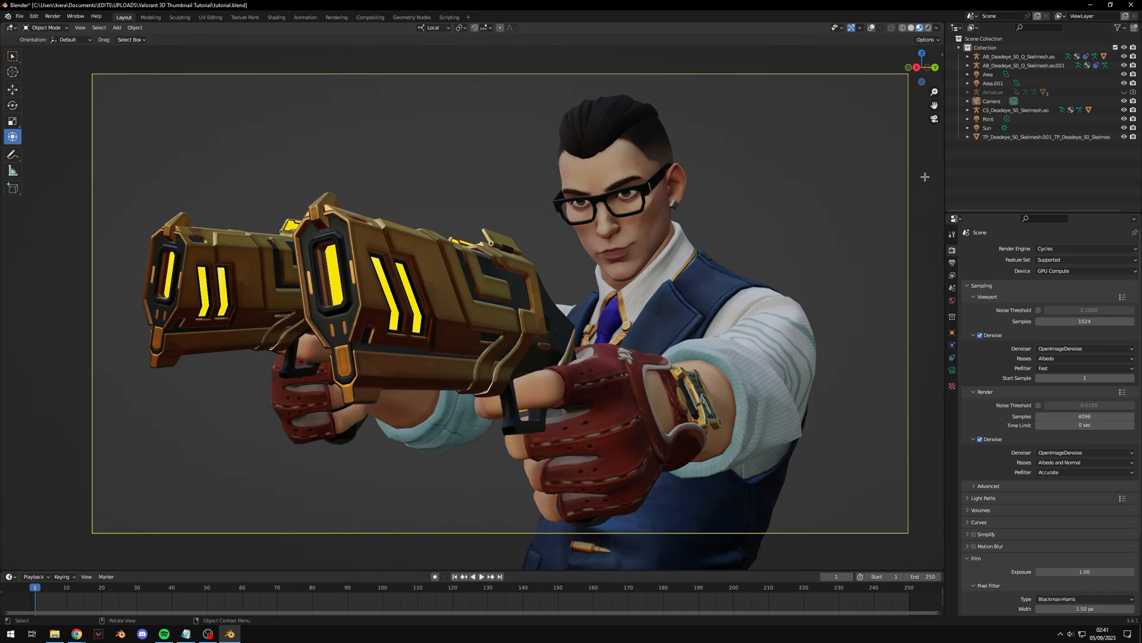
Step: Select the camera and enable its depth of field
left_click(659, 250)
left_click_drag(924, 156, 842, 209)
left_click(999, 101)
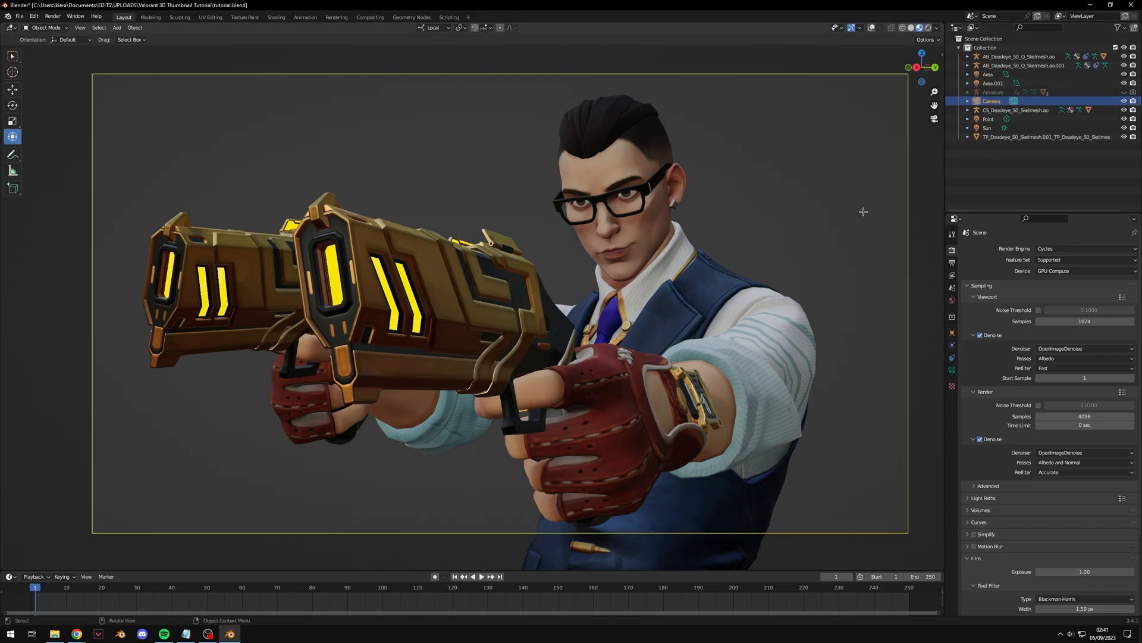
left_click(952, 369)
left_click(974, 410)
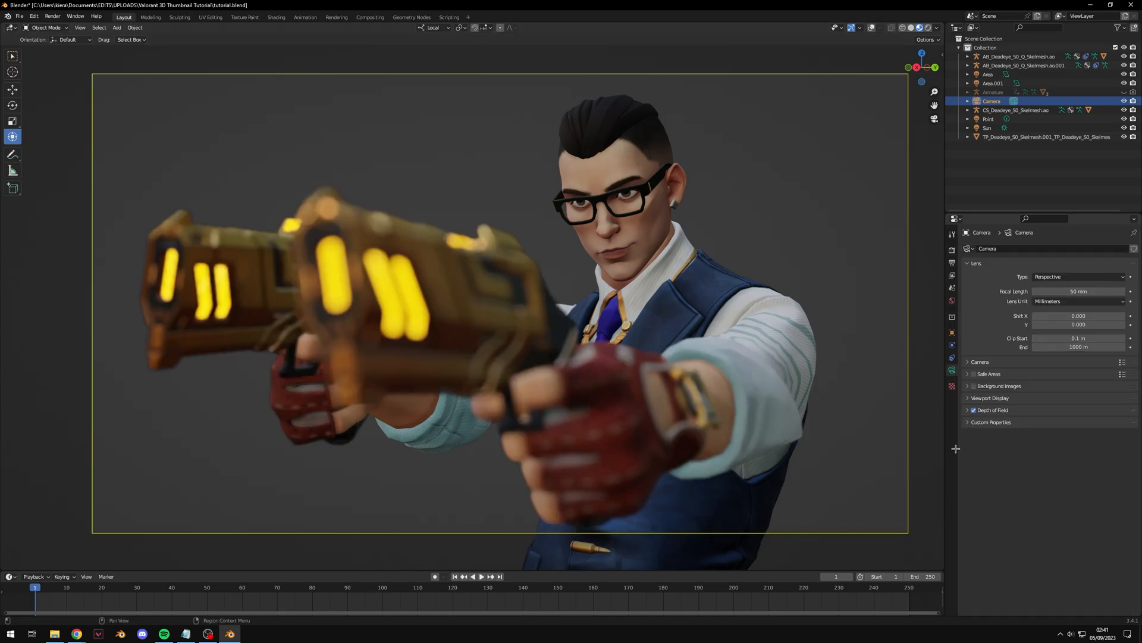
Step: Set the camera's focus distance to 1.6 m and its aperture F-stop to 1.0
left_click(968, 410)
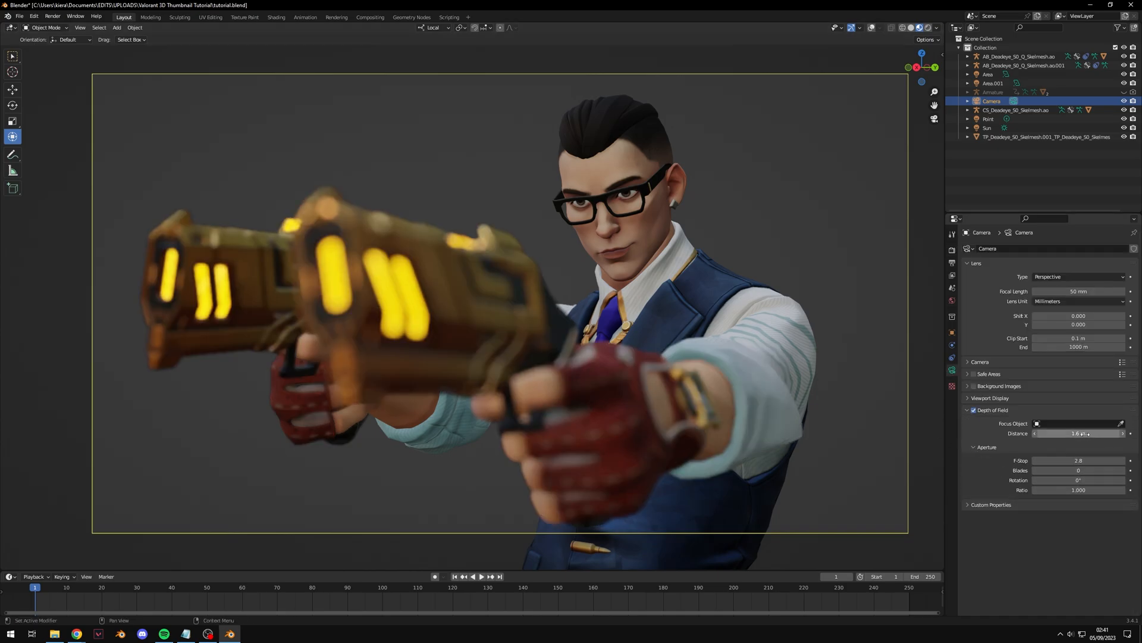
mouse_move(1079, 433)
left_mouse_down()
mouse_move(1122, 433)
mouse_move(1041, 433)
mouse_move(1124, 433)
mouse_move(1041, 433)
mouse_move(1073, 433)
left_mouse_up()
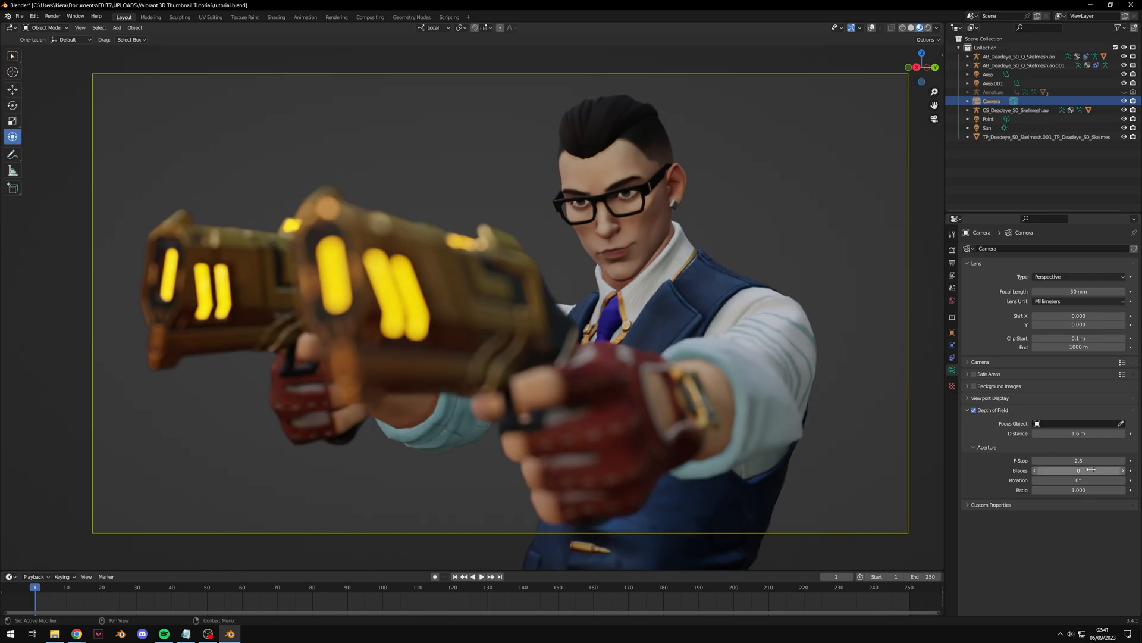
left_click(1078, 460)
type("1")
key("Return")
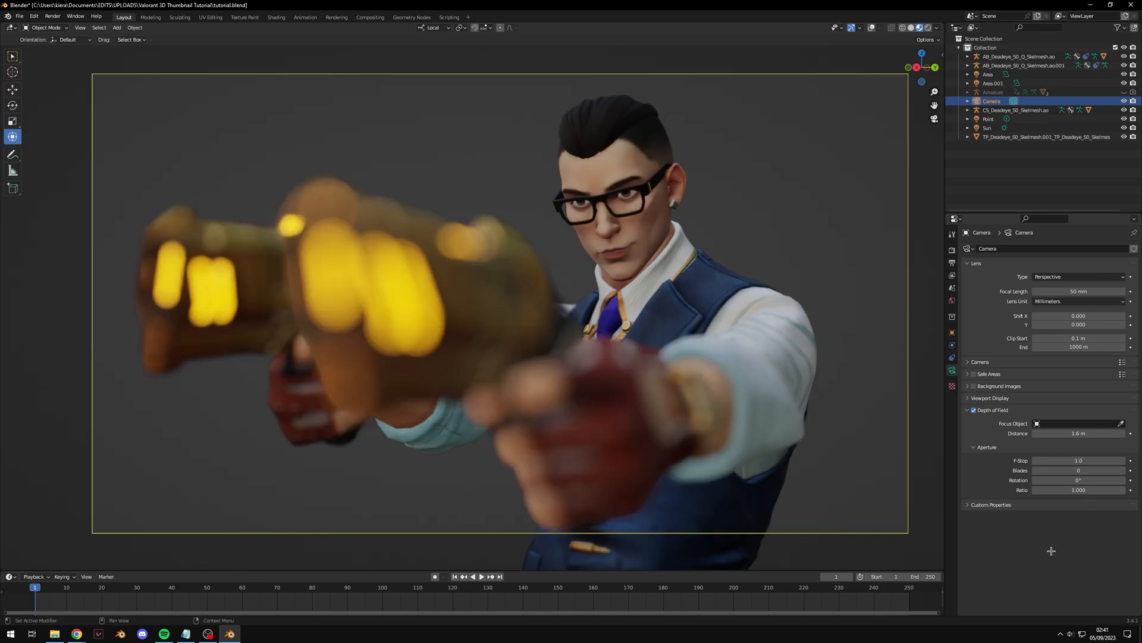
Step: Try an aperture F-stop of 2.0 on the camera and settle on 2.8
left_click(1094, 463)
type("2.0")
key("Return")
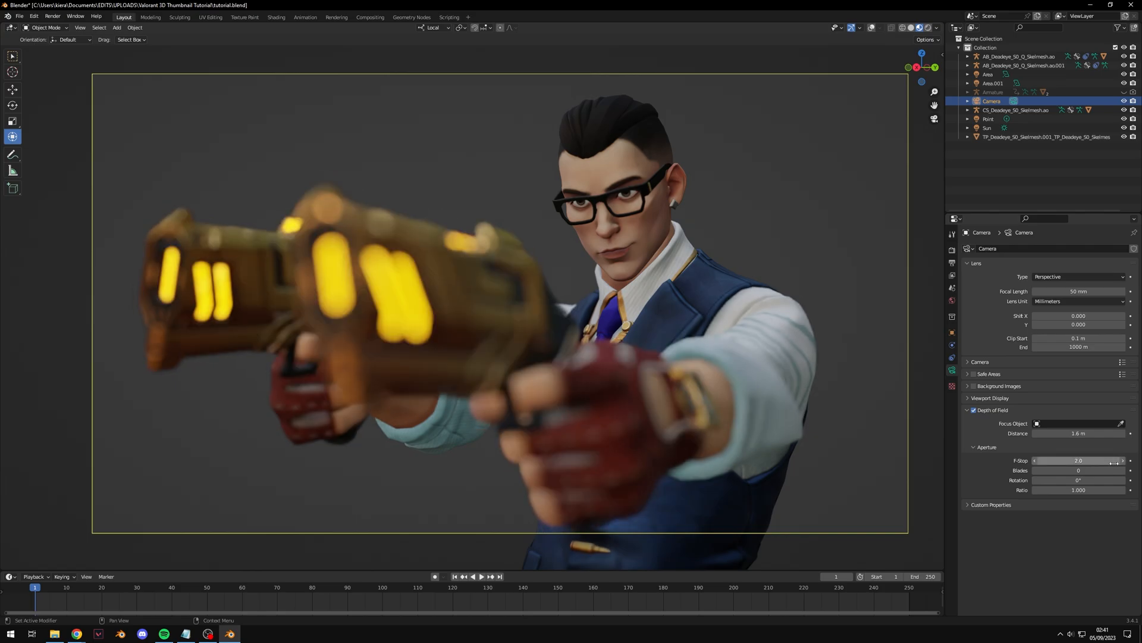
left_click(1115, 462)
type("2.8")
key("Return")
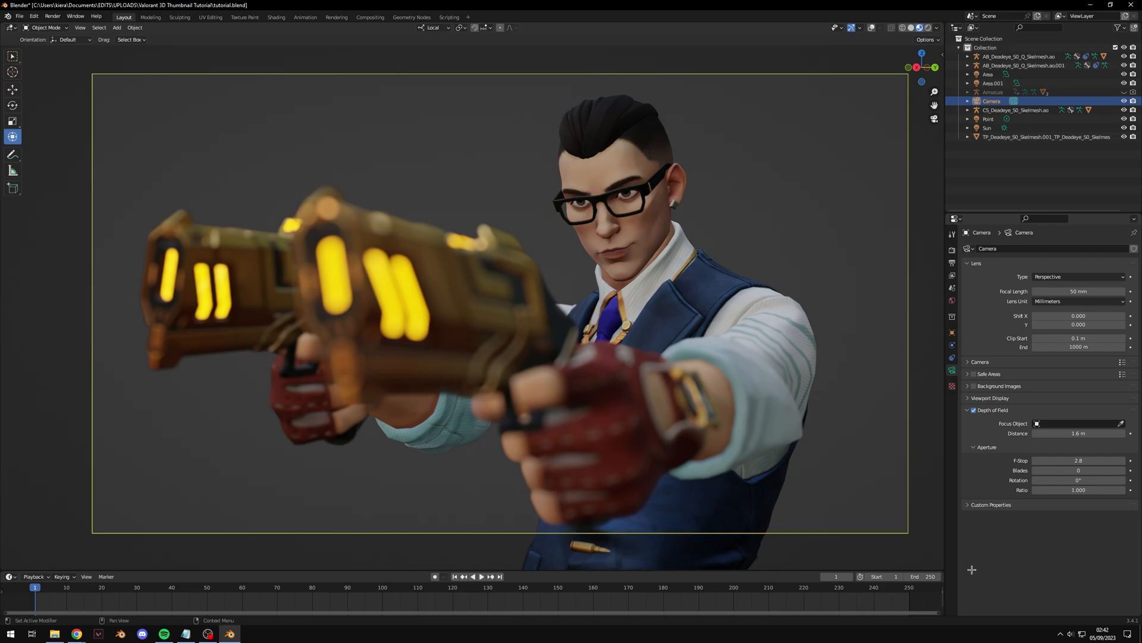
Step: Open the render settings and show the camera view in rendered shading
left_click(952, 250)
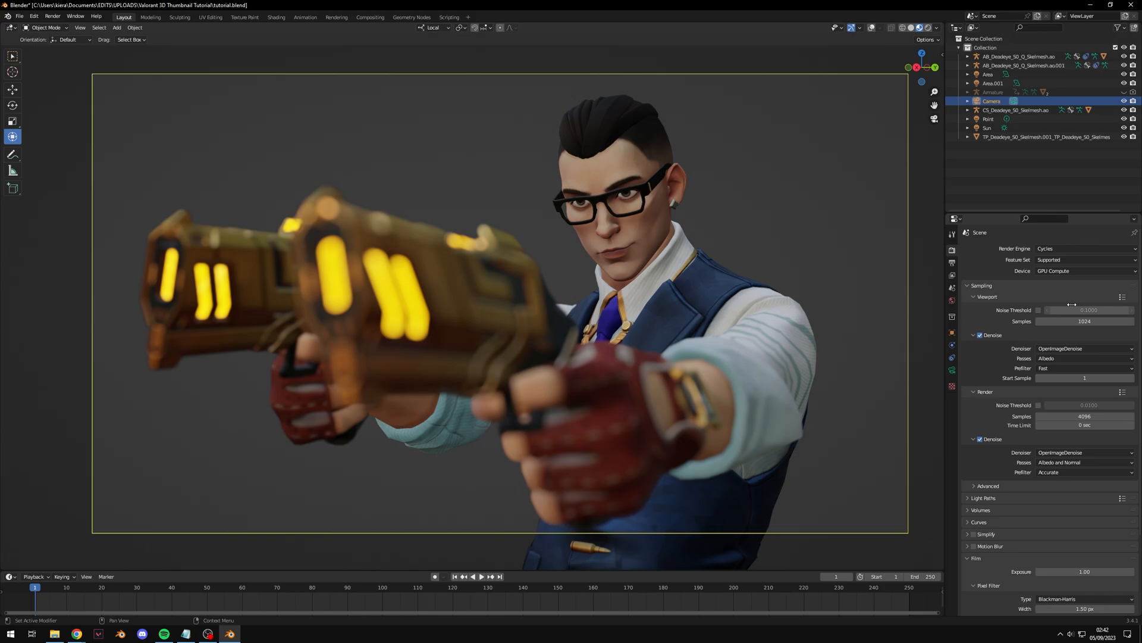
key("z")
key("8")
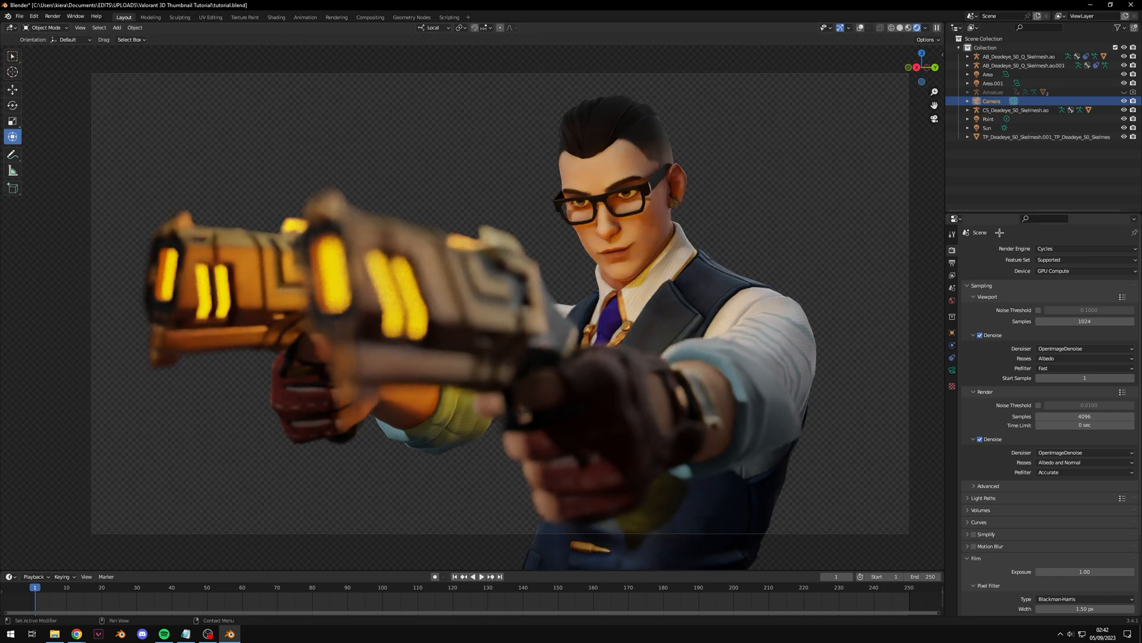
Step: Try the Eevee render engine with Bloom enabled and adjust the bloom threshold
left_click(1047, 249)
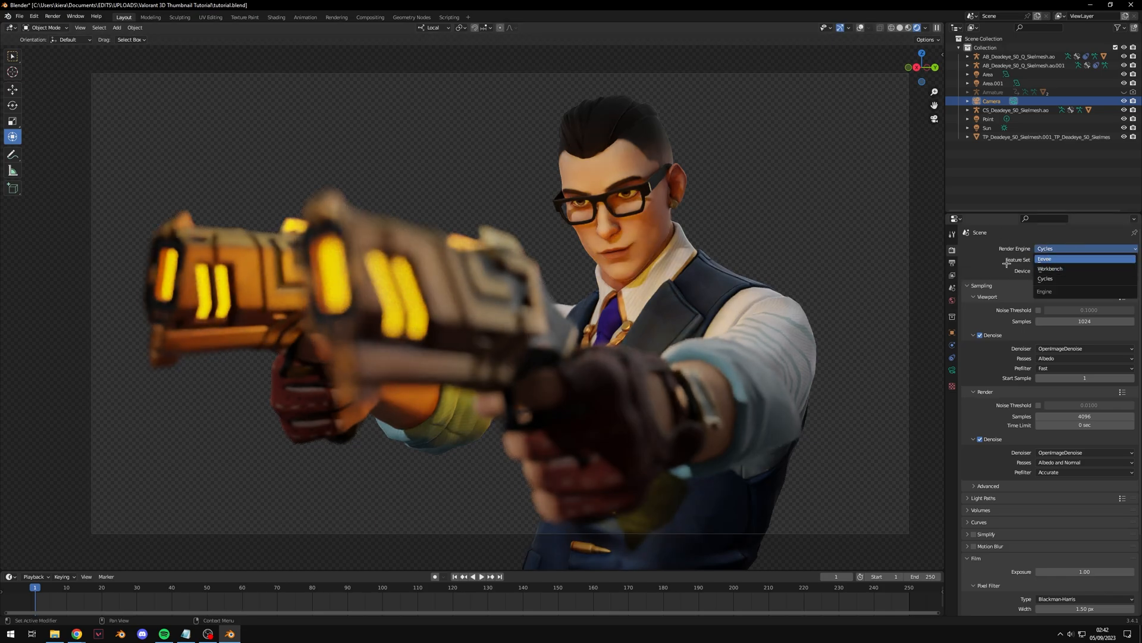
left_click(1047, 259)
left_click(974, 323)
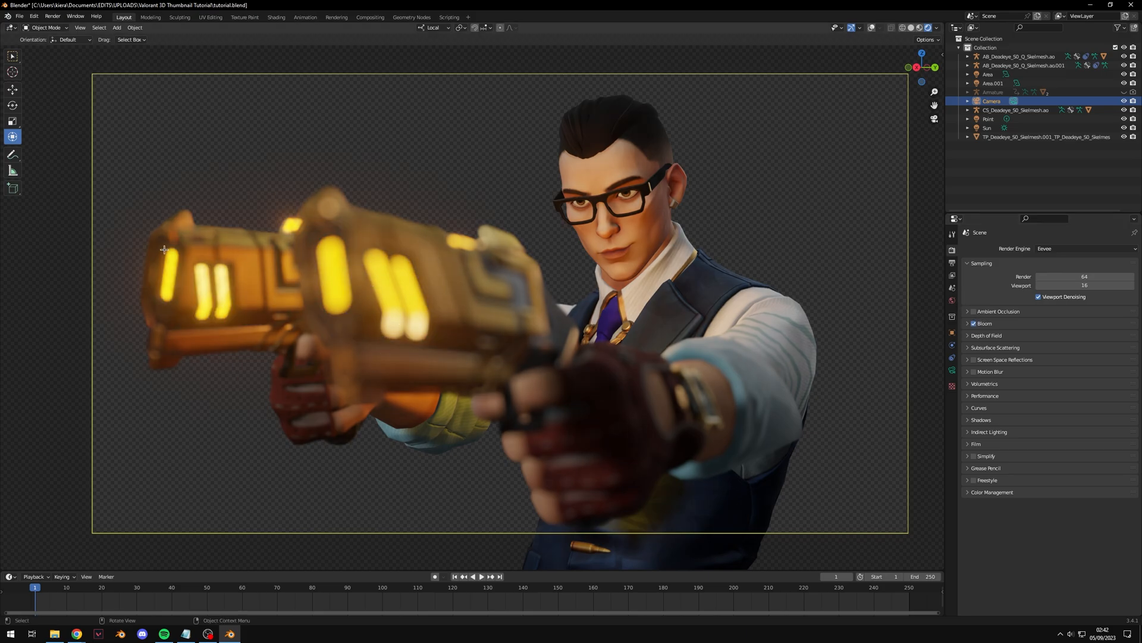
left_click(968, 323)
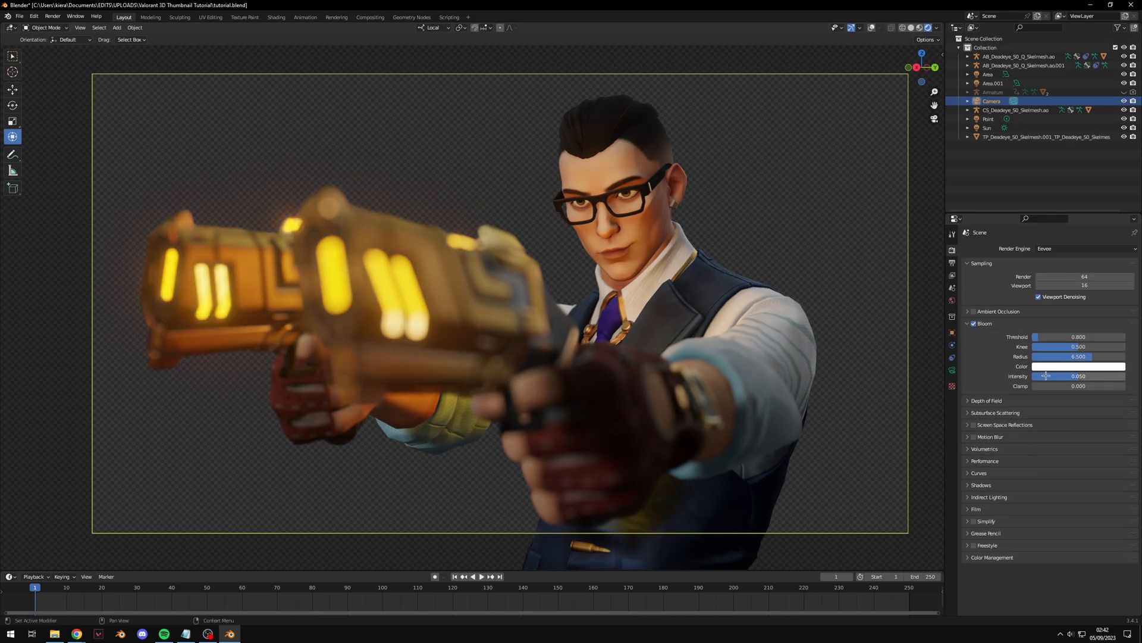
left_click_drag(1056, 337, 1050, 337)
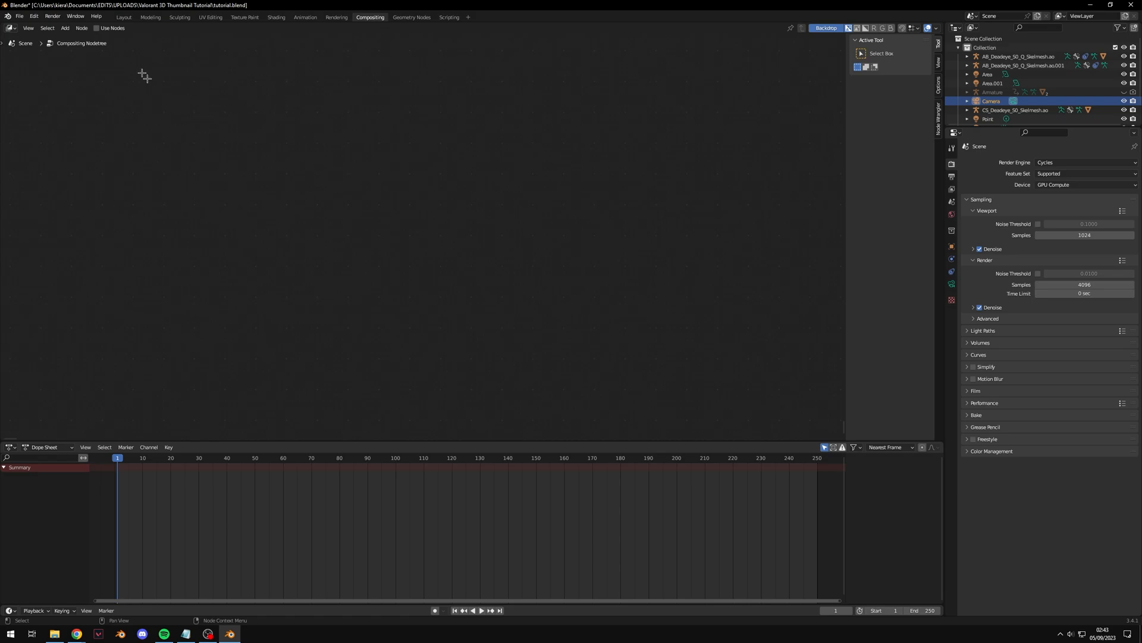
Step: Enable nodes in the compositor and add a Render Layers node
left_click(102, 27)
key("shift+a")
left_click(437, 177)
type("ren")
key("Return")
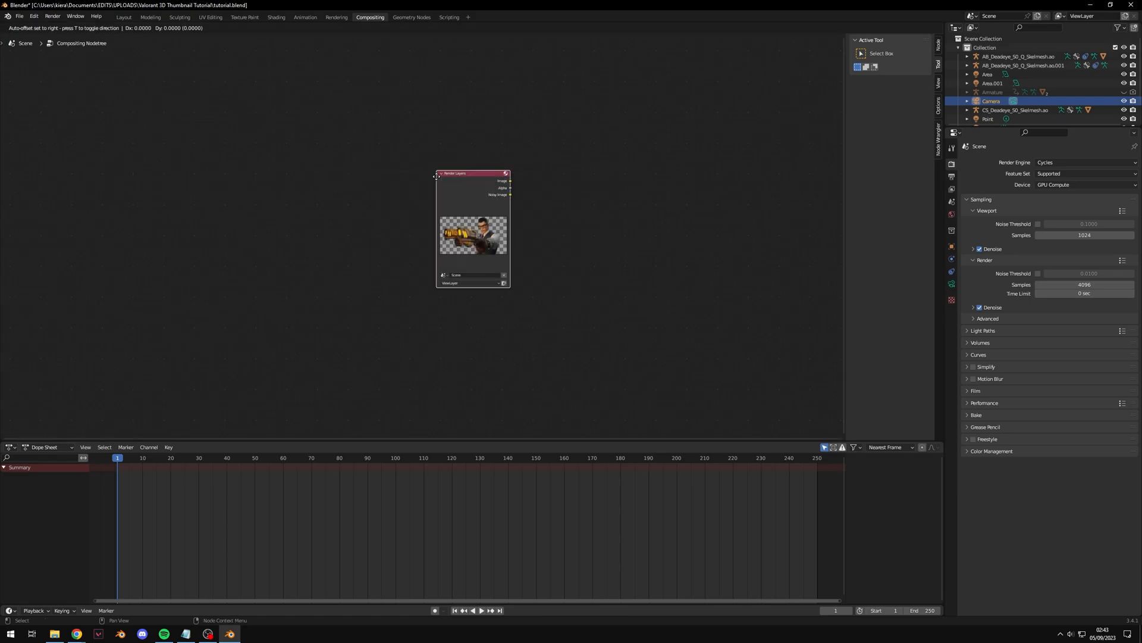
left_click(392, 222)
Step: Add a Composite node and connect the Render Layers image output to it
key("shift+a")
left_click(563, 207)
type("com")
left_click(580, 233)
left_click(538, 280)
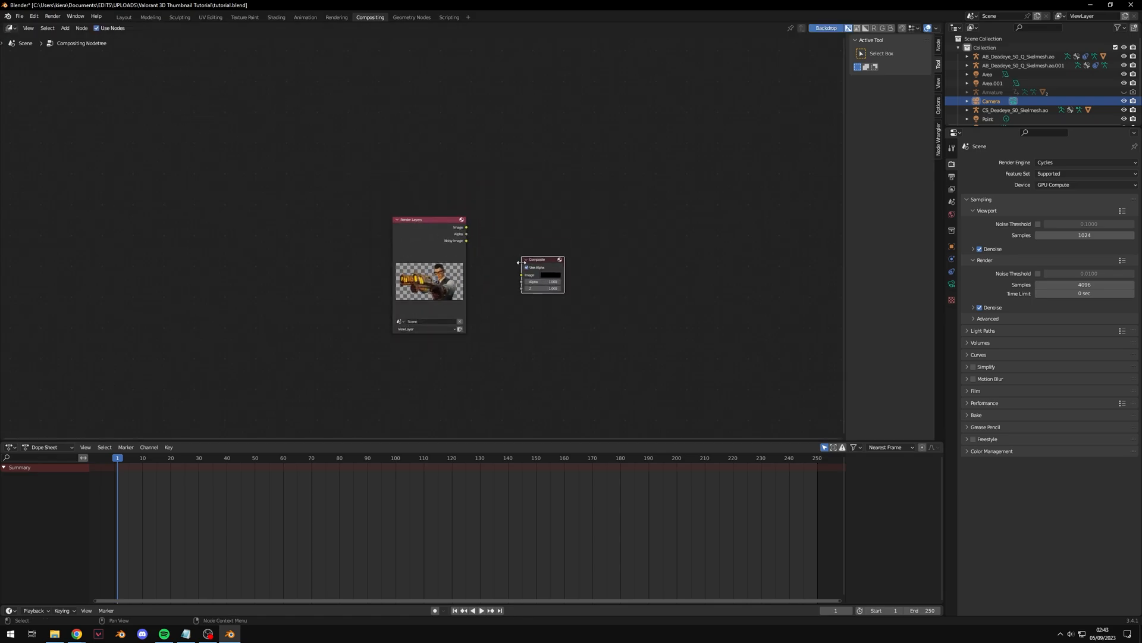
left_click_drag(466, 227, 577, 263)
Step: Add a Viewer node above the Composite node and feed it the Render Layers image
key("shift+a")
left_click(613, 205)
type("vi")
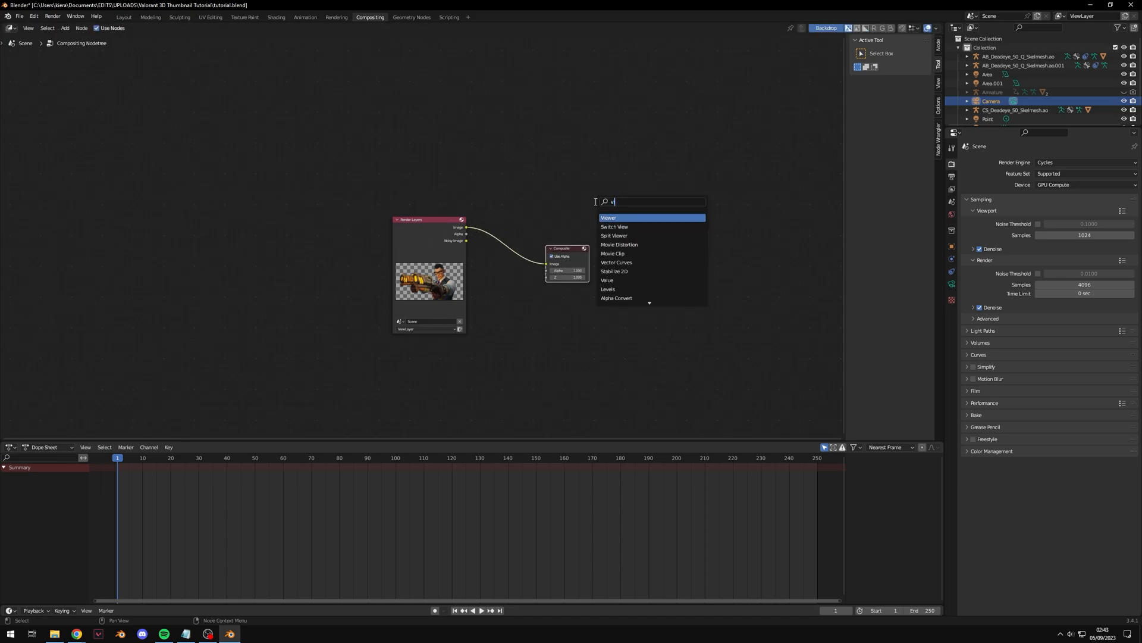
key("Return")
left_click(565, 182)
left_click_drag(466, 227, 565, 195)
Step: Select all three compositor nodes and move them together toward the middle of the backdrop
scroll(620, 209, "down", 2)
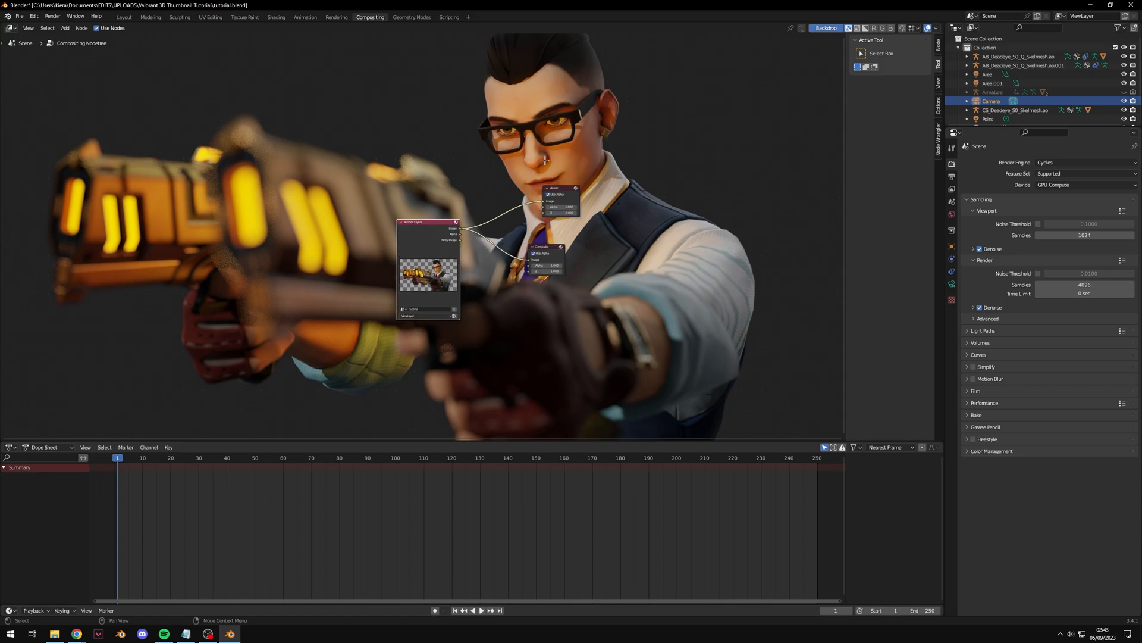
middle_click_drag(546, 160, 368, 141)
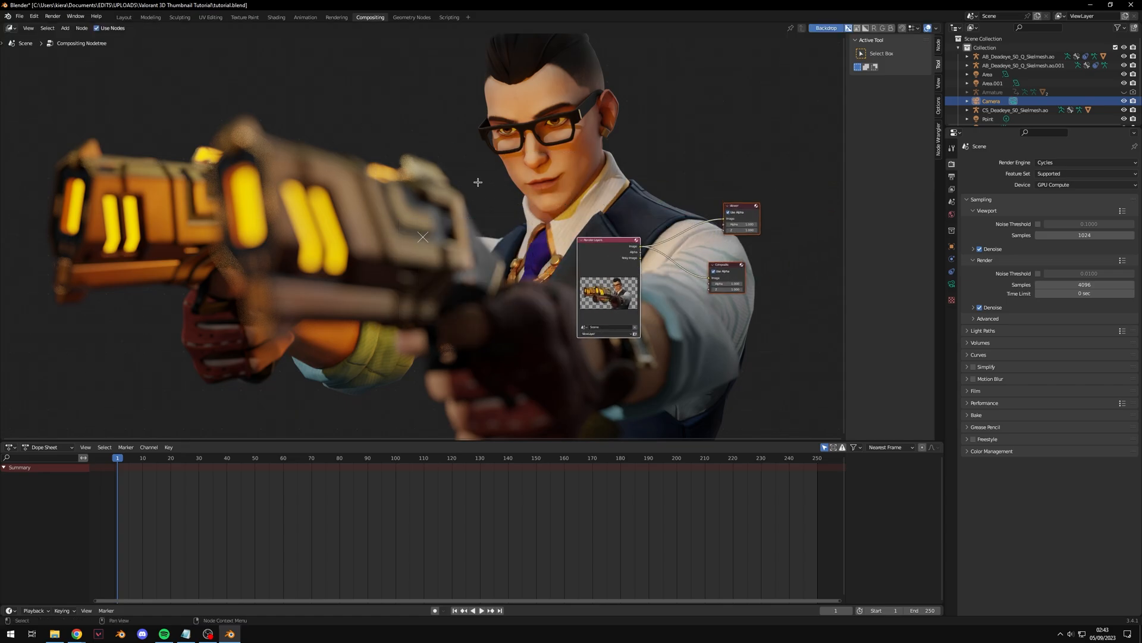
left_click_drag(758, 162, 557, 373)
left_click_drag(594, 271, 434, 278)
left_click(511, 271)
scroll(511, 272, "up", 2)
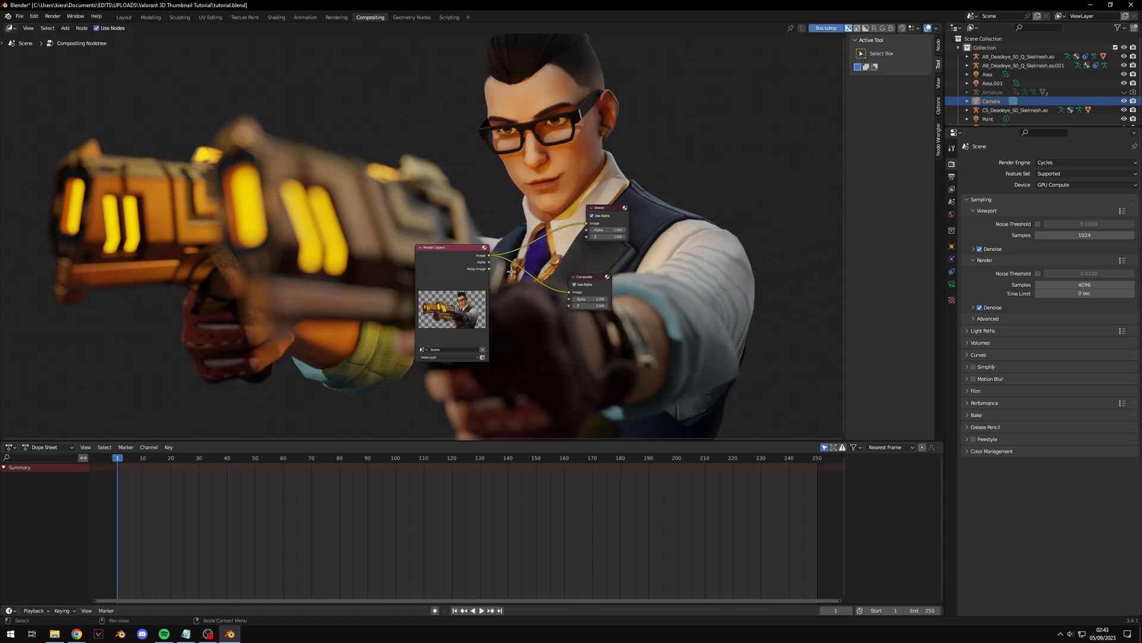
scroll(511, 272, "up", 3)
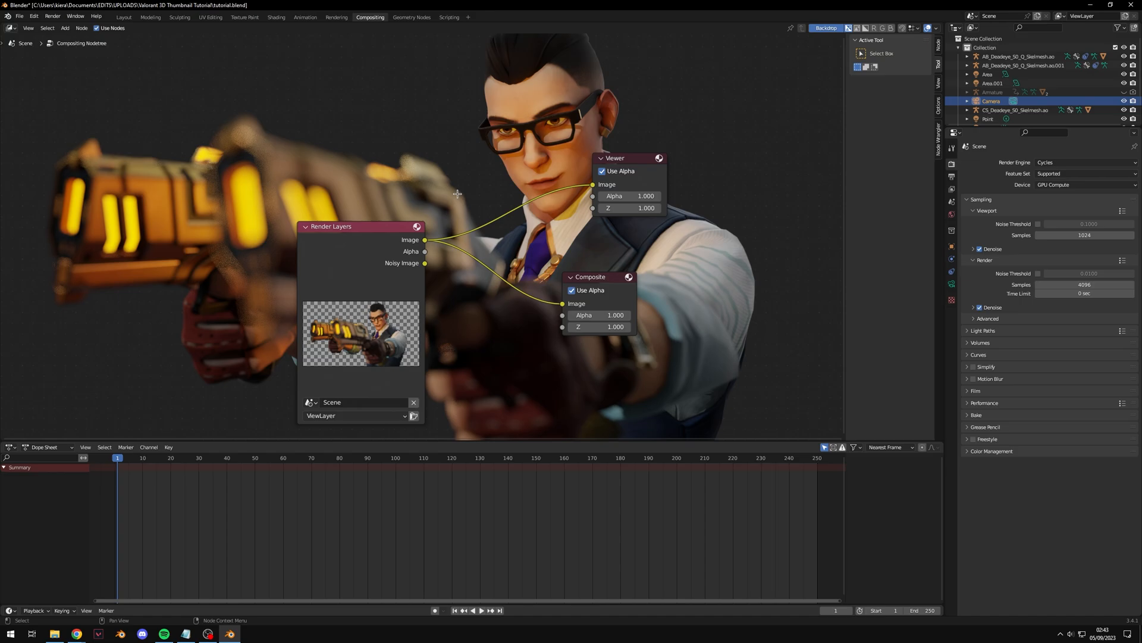
Step: Insert a Glare node between Render Layers and Composite and connect its image output to the Viewer too
key("shift+a")
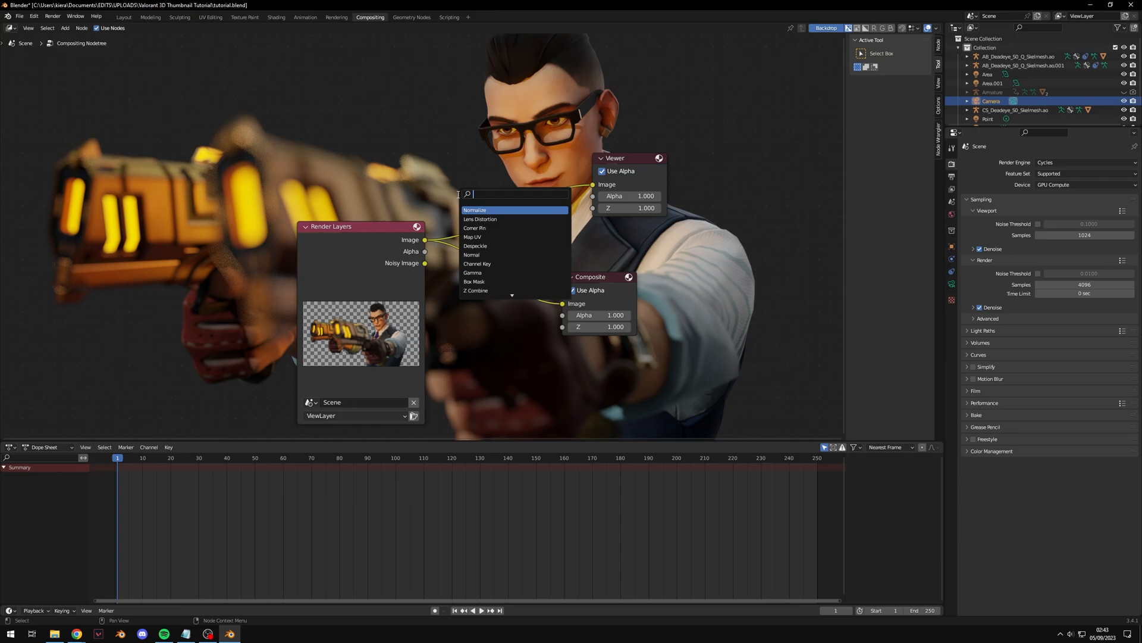
type("glare")
key("Return")
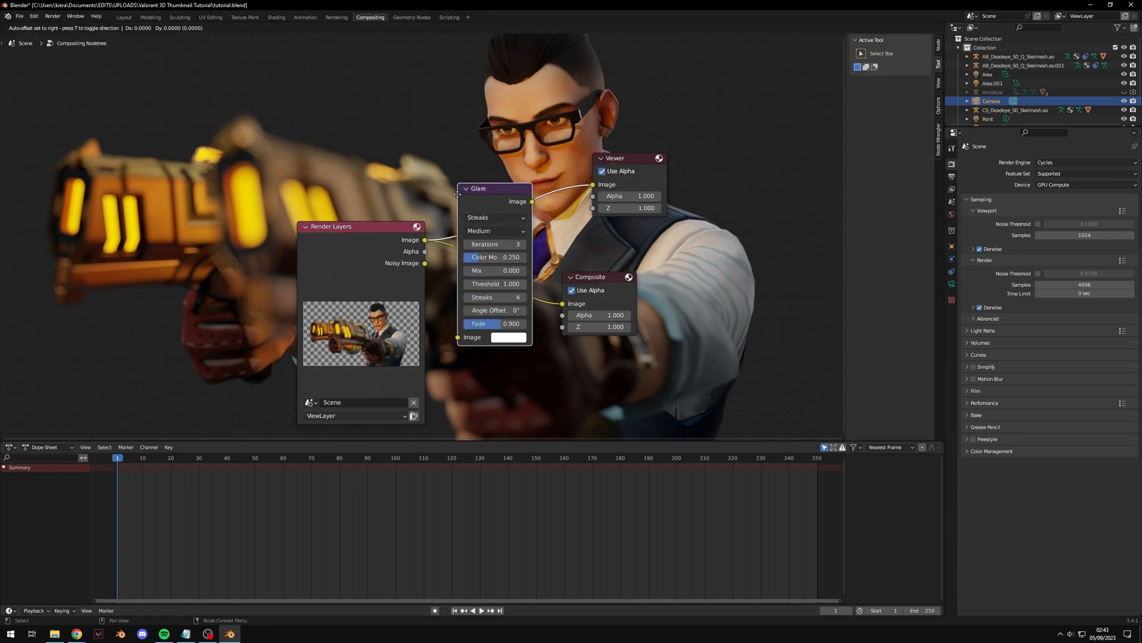
left_click(467, 266)
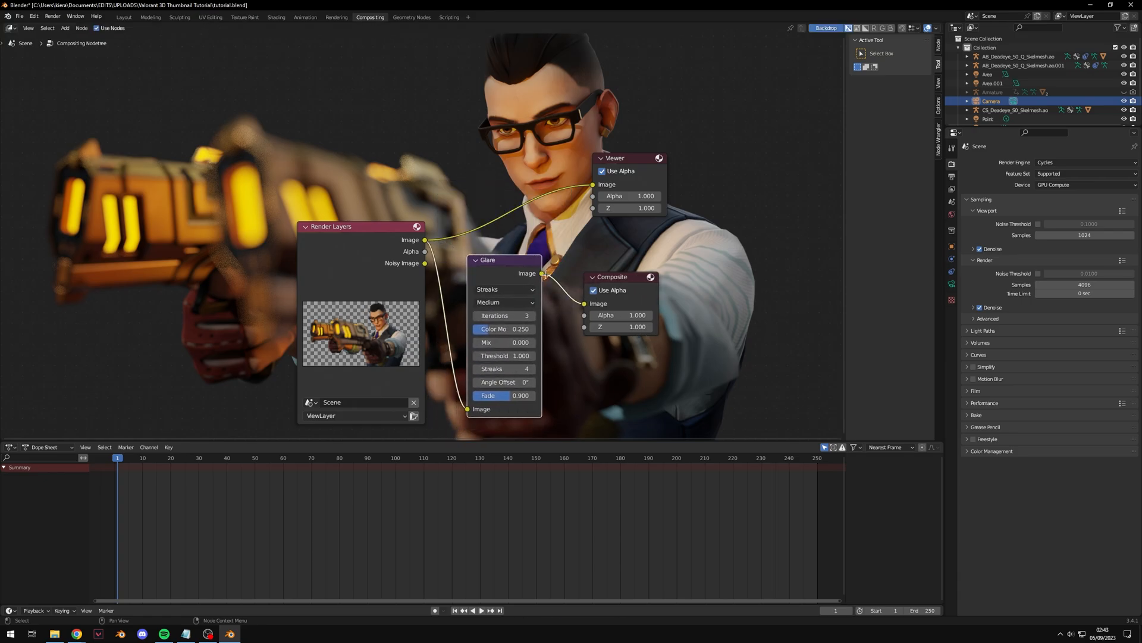
left_click_drag(542, 273, 593, 184)
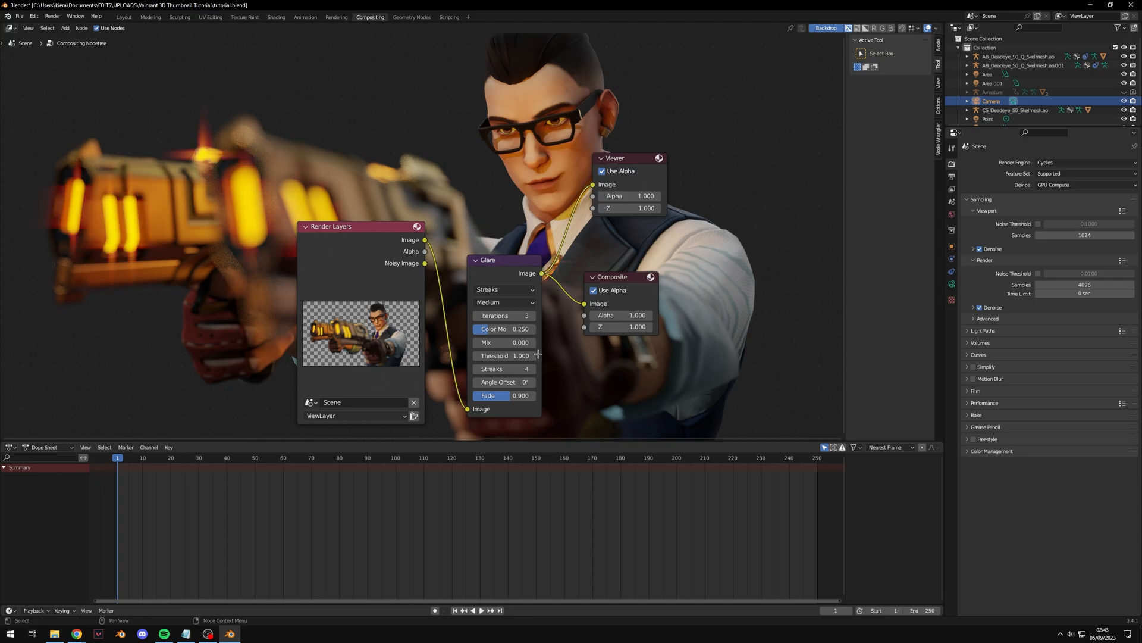
Step: Set the Glare node's type to Fog Glow and its quality to High
middle_click_drag(541, 352, 563, 350)
scroll(562, 350, "up", 4)
scroll(563, 349, "down", 3)
scroll(505, 295, "down", 1)
middle_click_drag(505, 295, 524, 250)
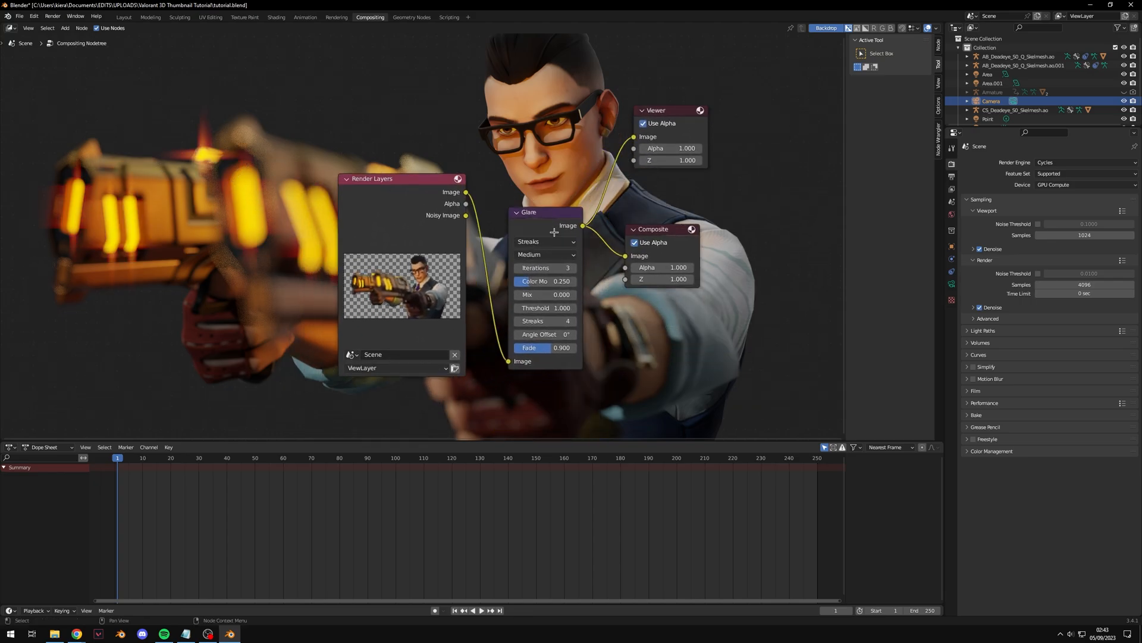
left_click(546, 242)
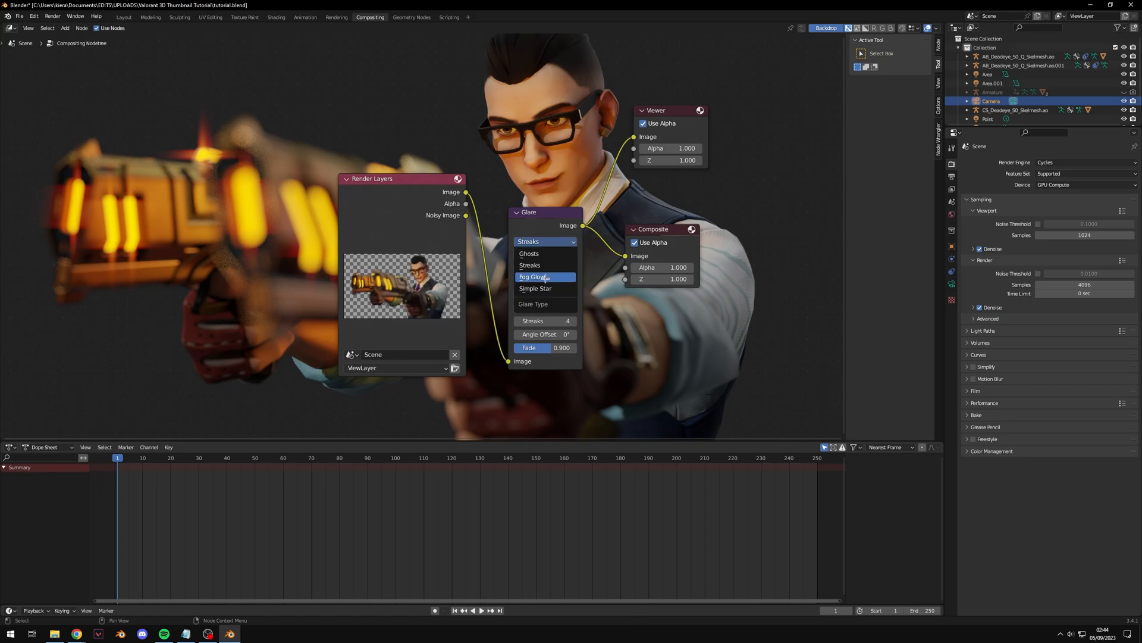
left_click(538, 272)
left_click(545, 254)
left_click(549, 267)
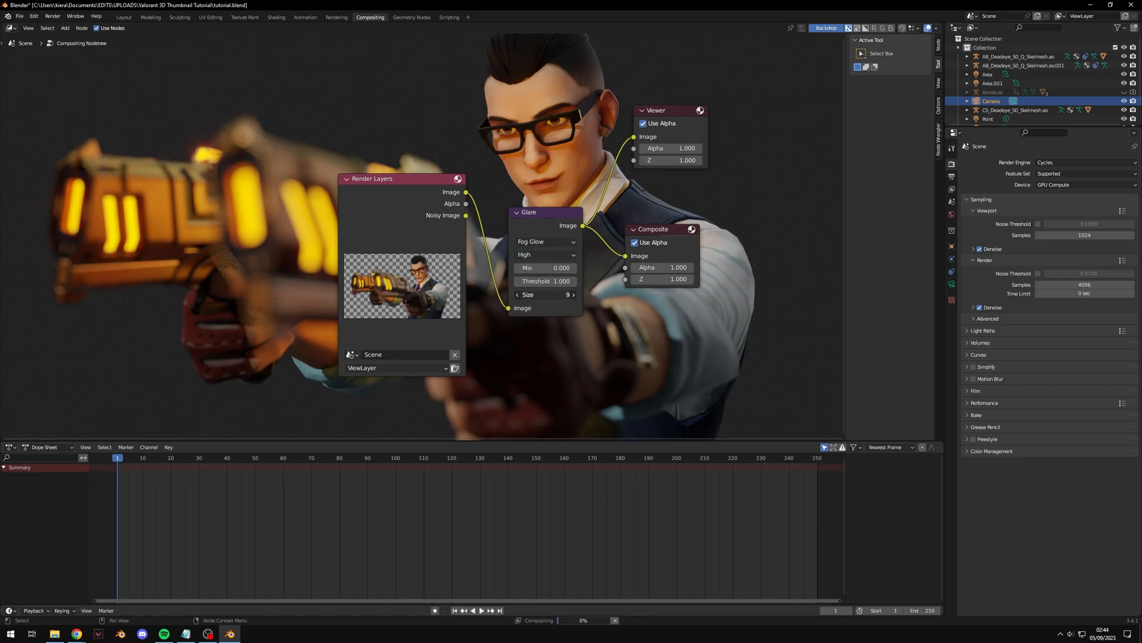
Step: Try a Glare threshold of 0.5 and change it to 0.3
left_click(547, 282)
type("0.5")
key("Return")
left_click(554, 282)
type("0.3")
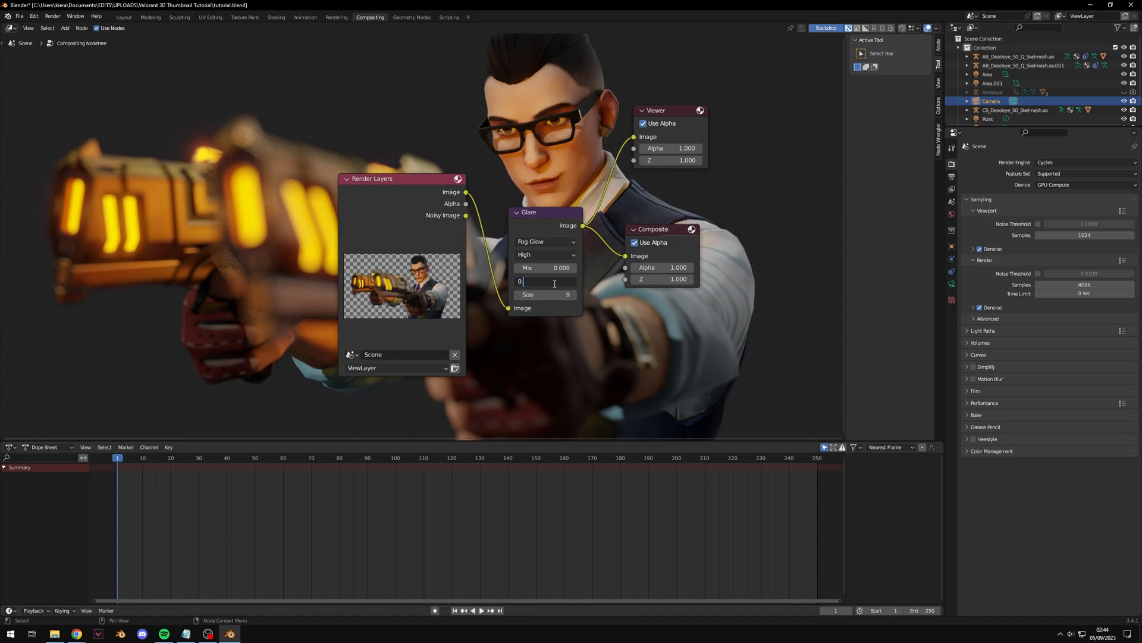
key("Return")
Step: Preview the Render Layers image without the glare for comparison and undo that preview
left_click(425, 321, "ctrl+shift")
scroll(424, 321, "down", 4)
key("ctrl+z")
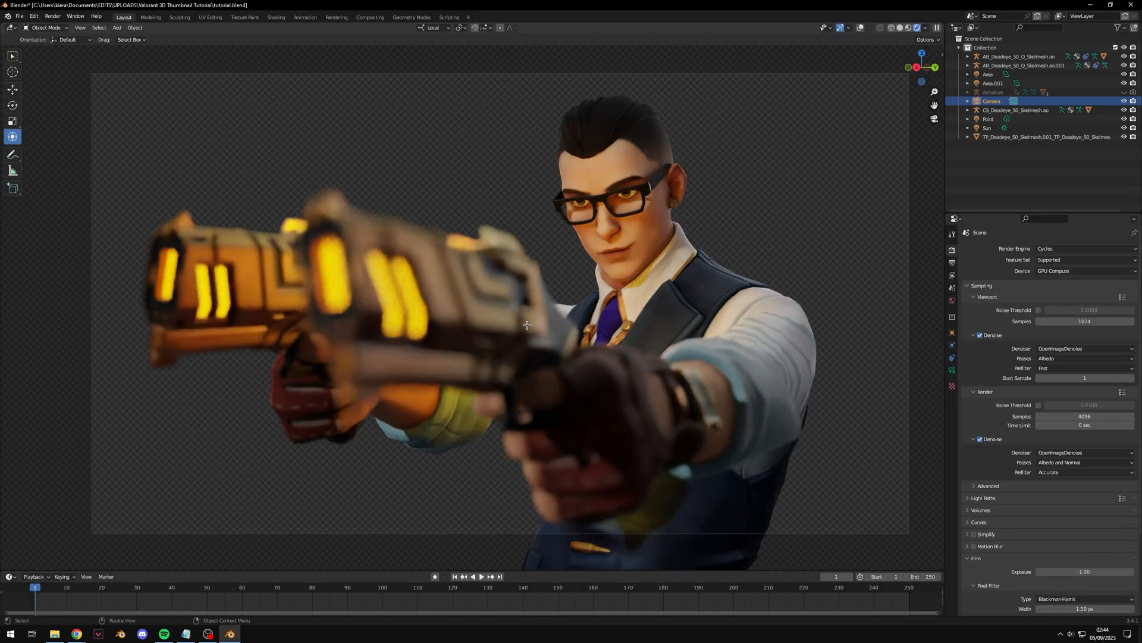
Step: Render the camera view and save the result as untitled.png in RGBA with 0% compression
key("F12")
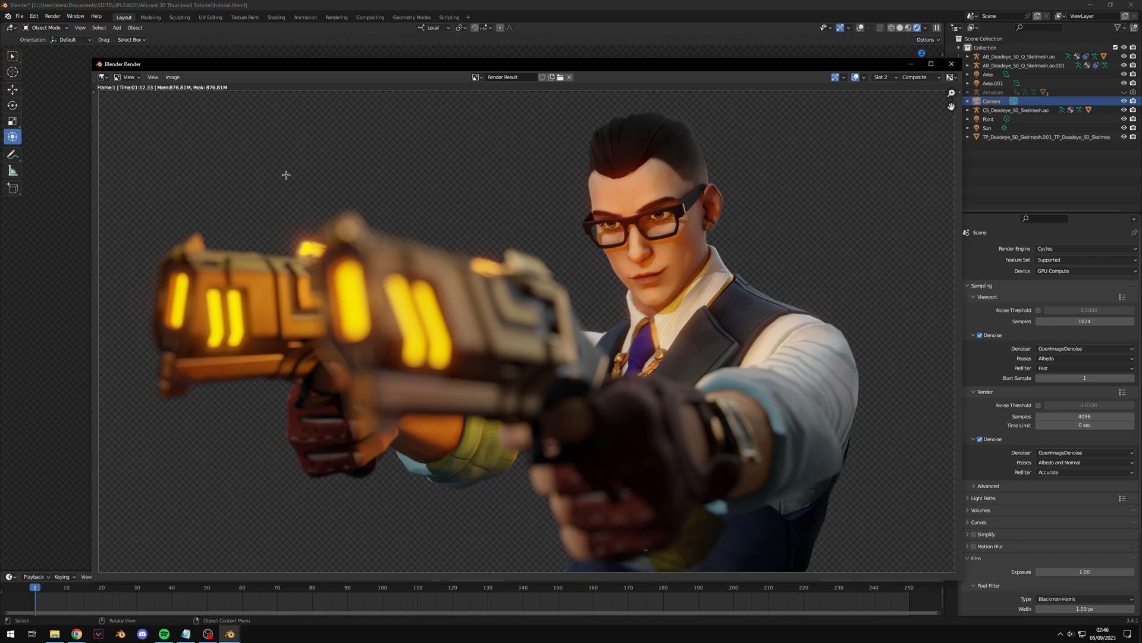
left_click(173, 77)
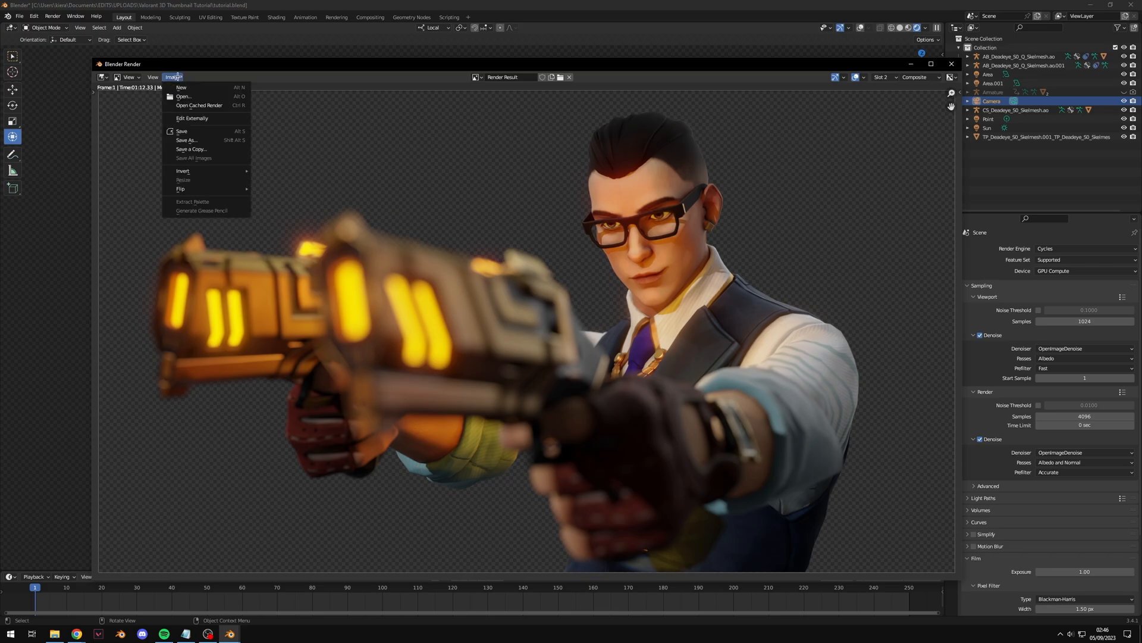
left_click(203, 141)
left_click_drag(732, 268, 702, 268)
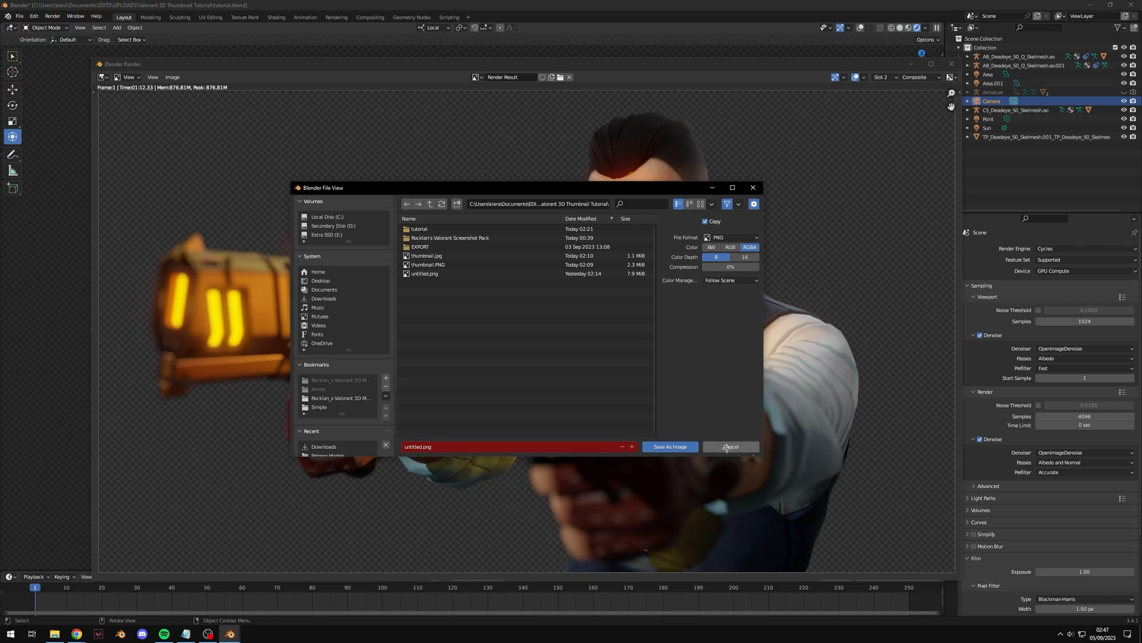
left_click(661, 447)
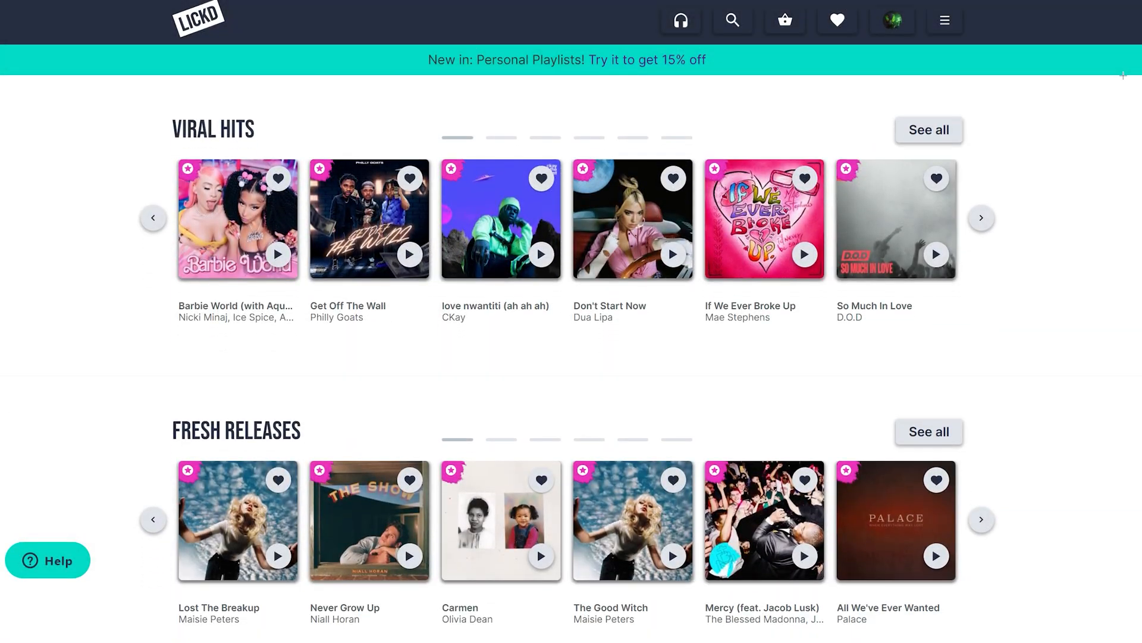
Step: Switch to the Lickd website and browse several pages of the Viral Hits and Fresh Releases music selections
left_click(983, 221)
left_click(983, 516)
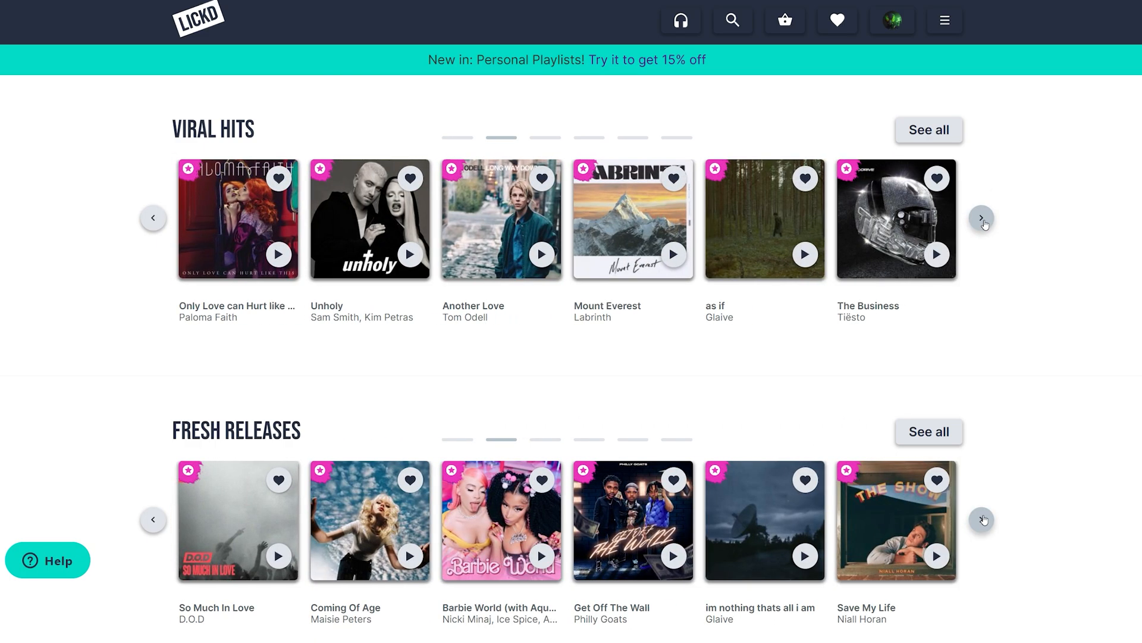
left_click(982, 220)
left_click(982, 518)
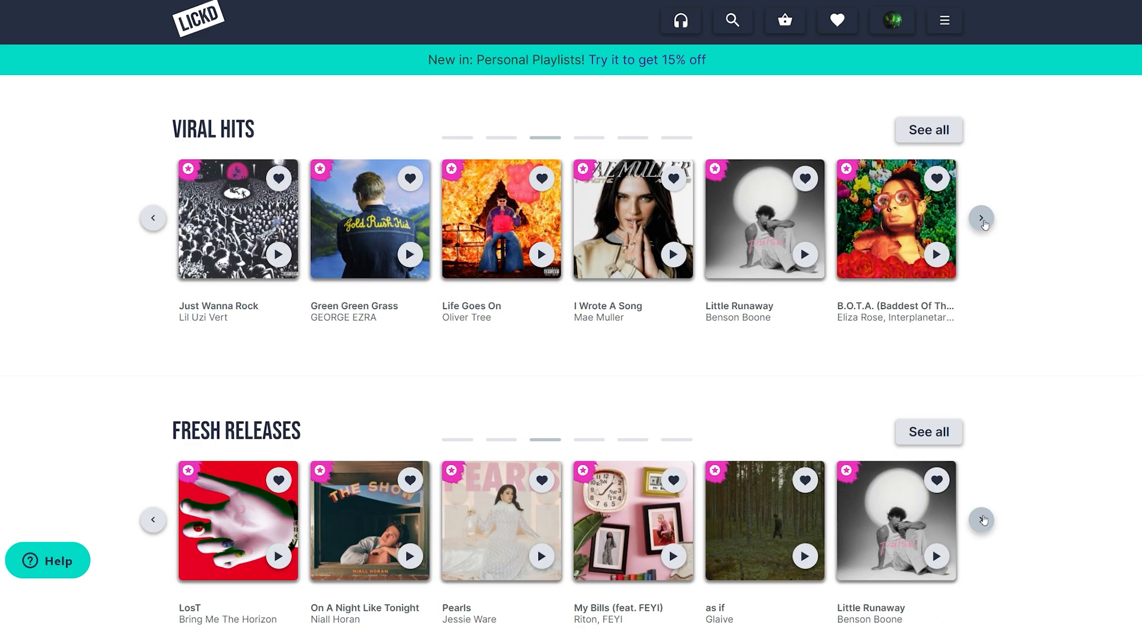
left_click(983, 220)
left_click(982, 519)
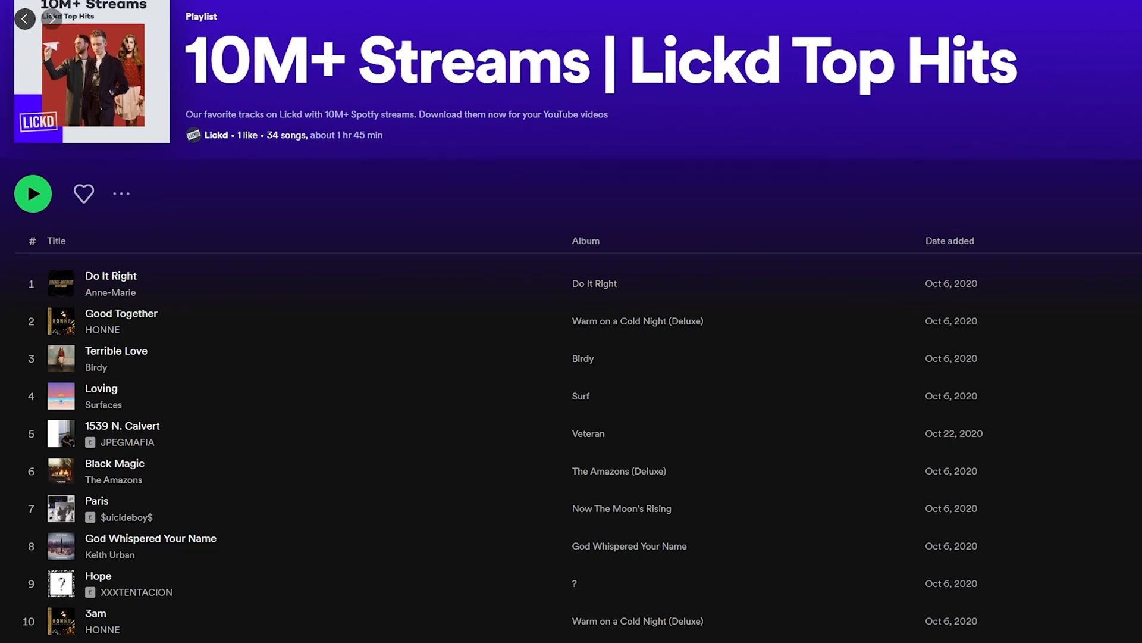
Step: Look through the songs in the 10M+ Streams | Lickd Top Hits playlist and the list of video copyright claims
scroll(572, 321, "down", 4)
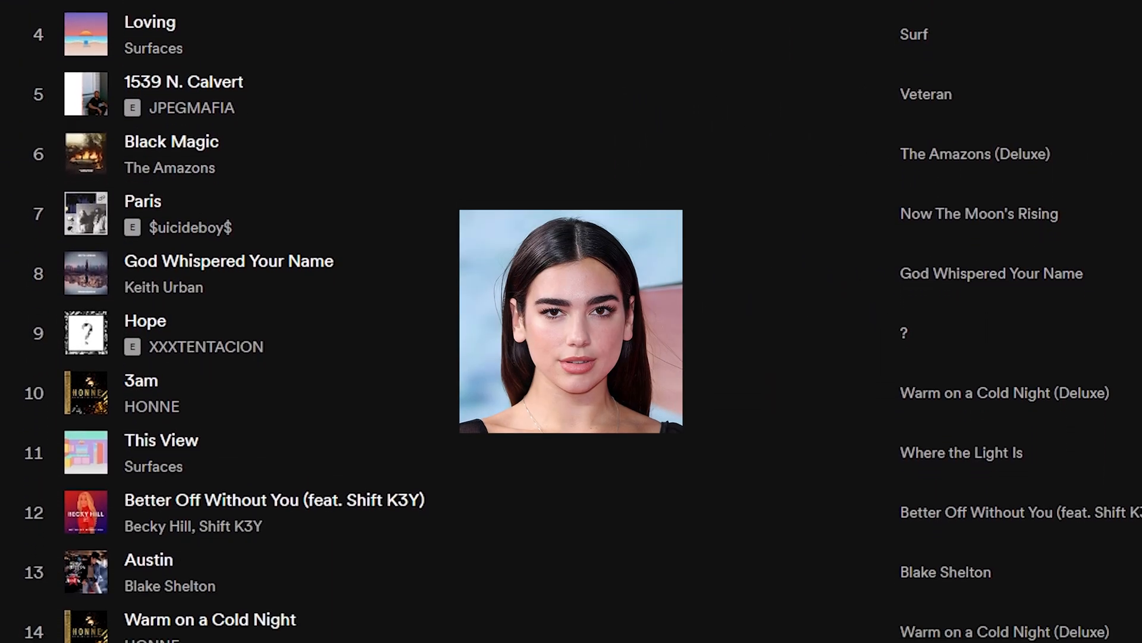
scroll(572, 321, "down", 6)
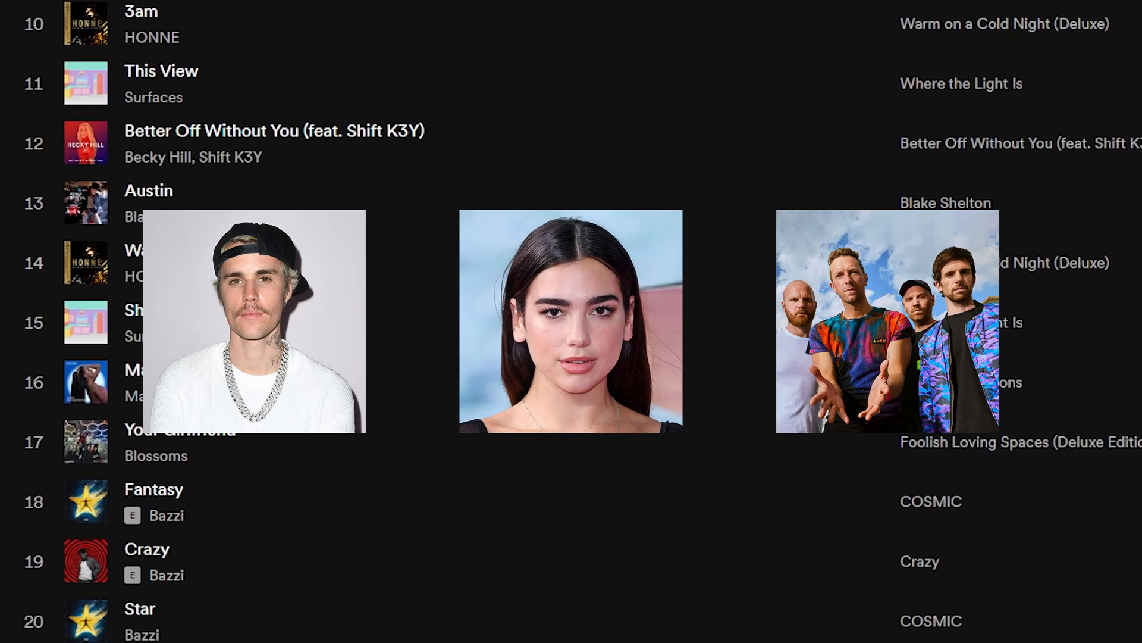
scroll(571, 321, "down", 2)
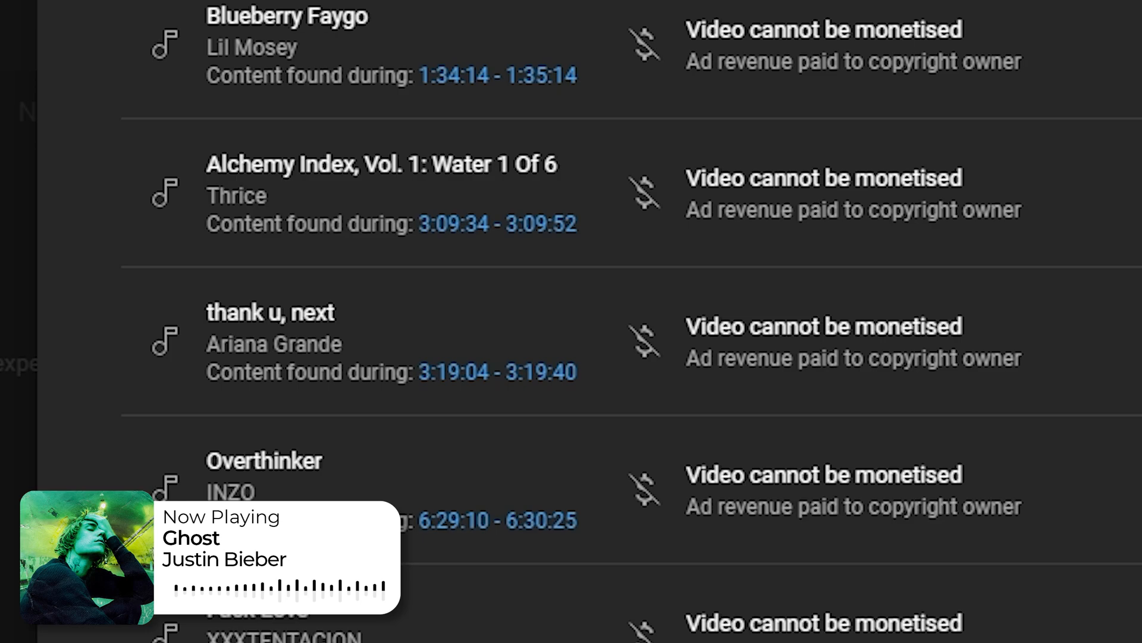
scroll(589, 322, "down", 1)
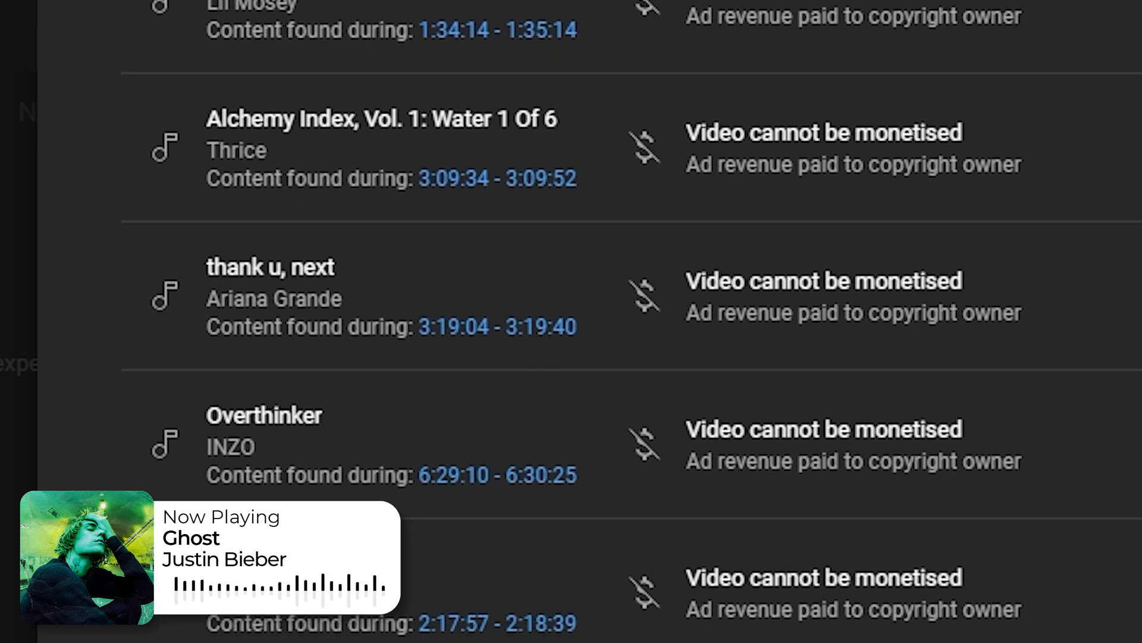
Step: Look through the remaining video copyright claims and the genre selection on the Lickd website
scroll(589, 321, "down", 1)
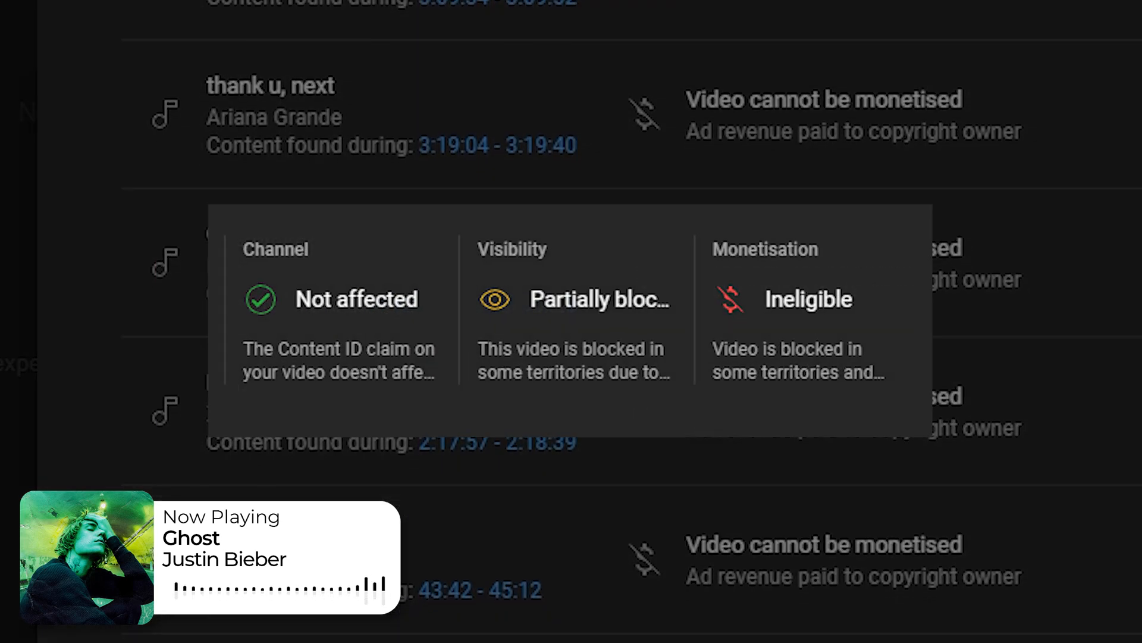
scroll(589, 321, "down", 2)
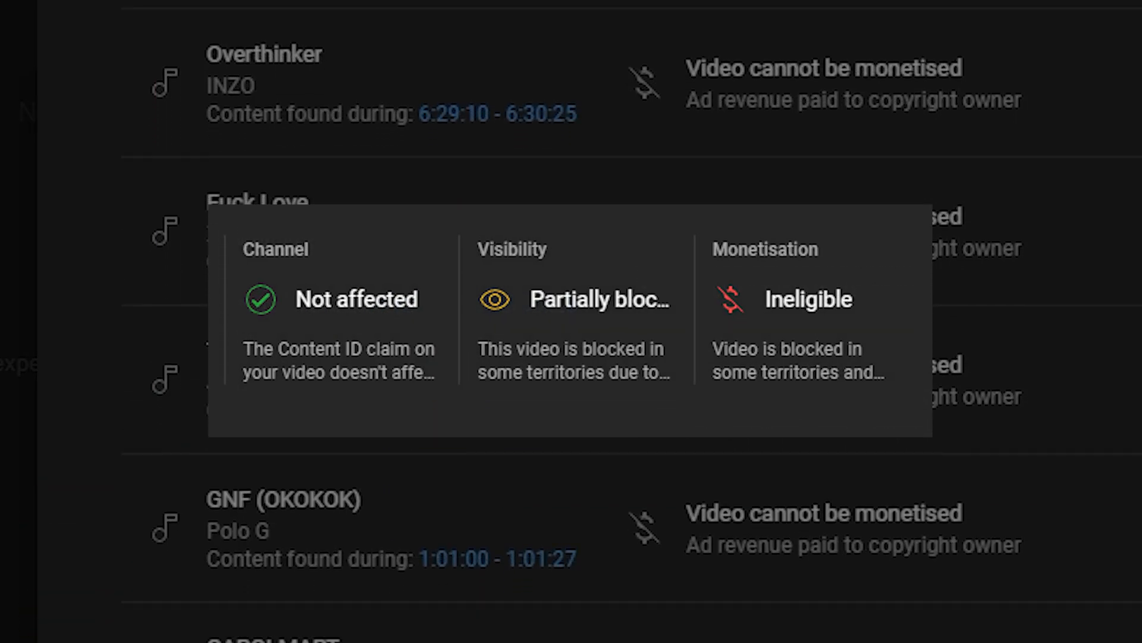
scroll(589, 321, "down", 2)
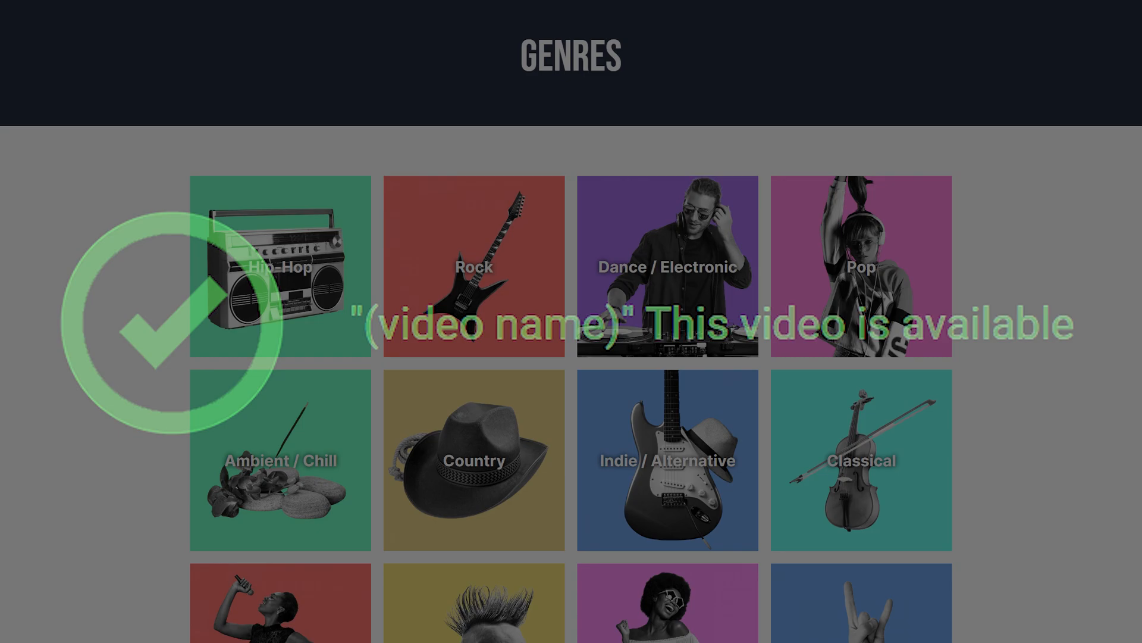
scroll(571, 321, "down", 3)
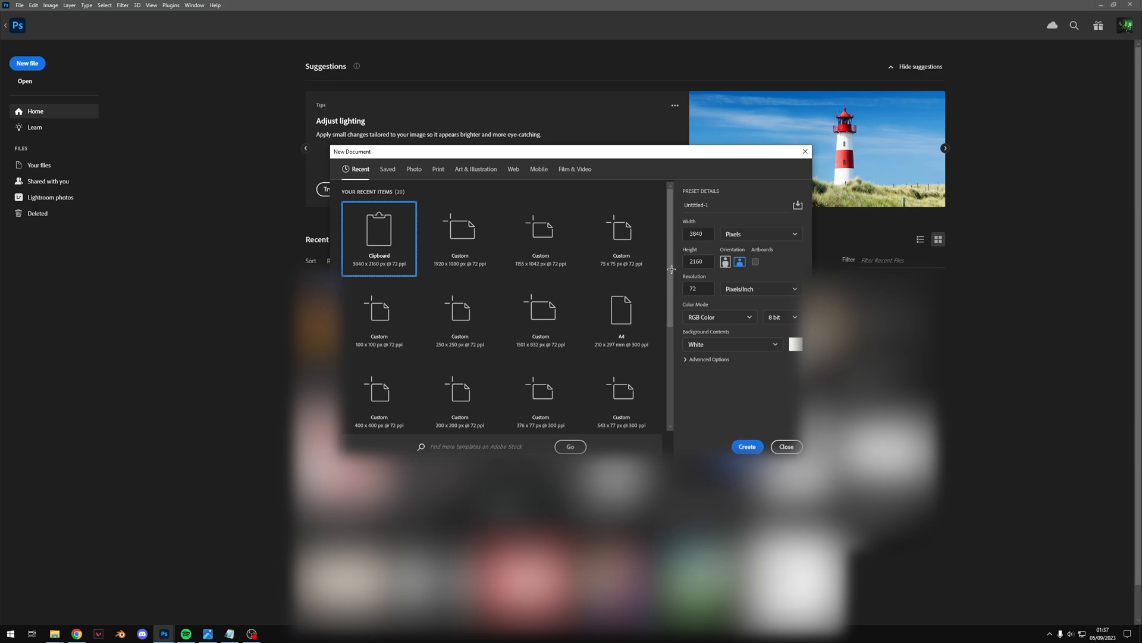
Step: Switch to Photoshop and create a new document 1920 pixels wide and 1080 pixels high
left_click(697, 233)
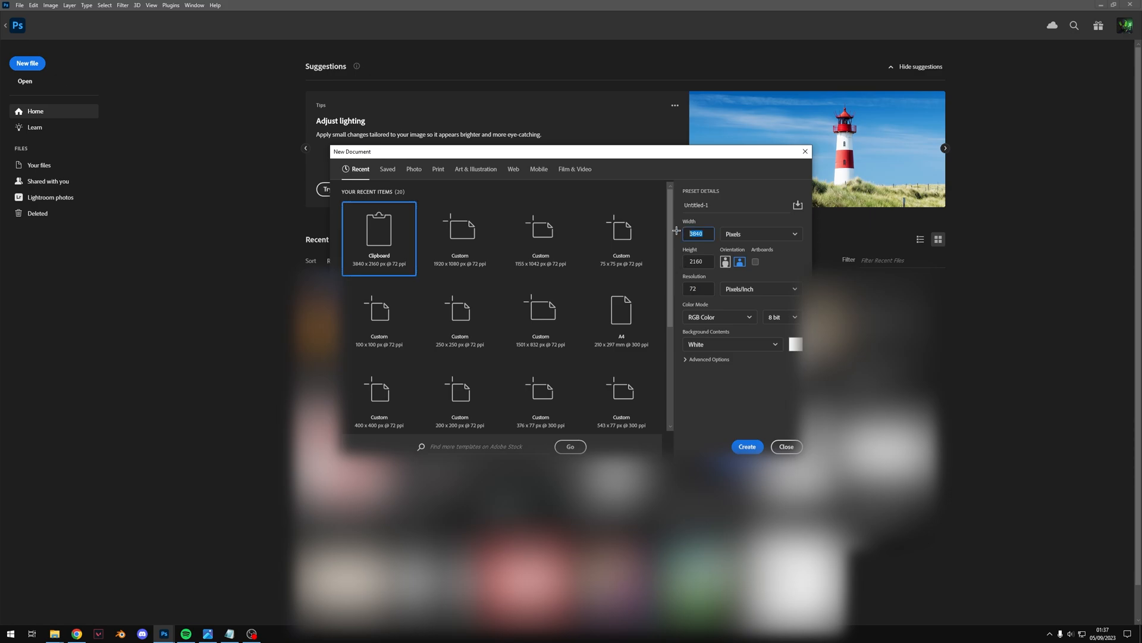
type("1920")
key("Tab")
type("1080")
key("Return")
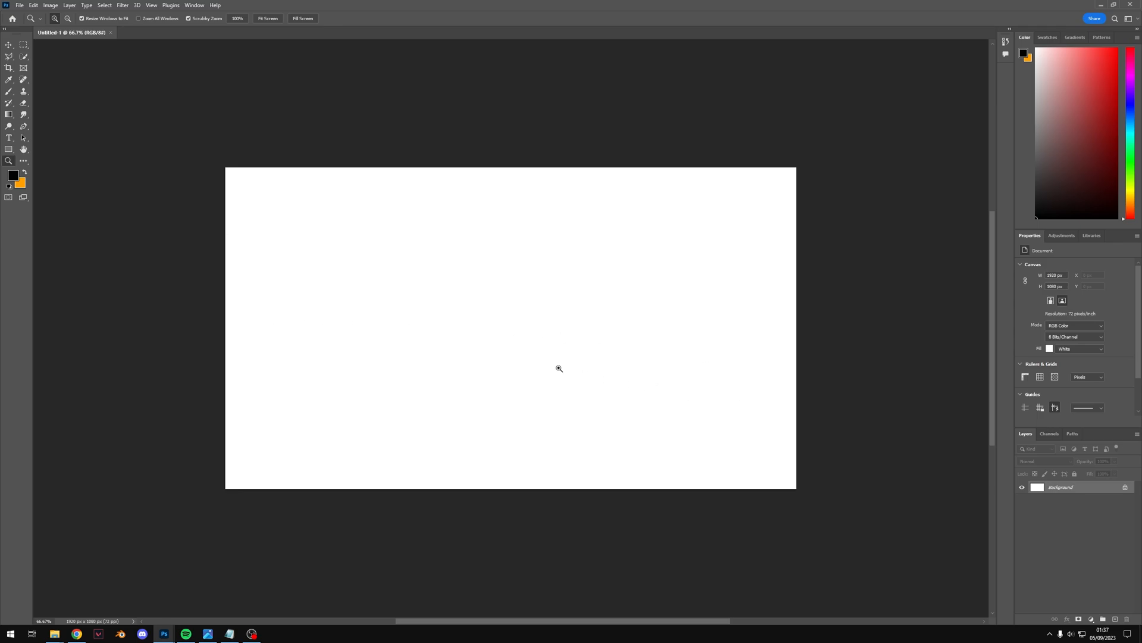
Step: Place the rendered untitled.png from File Explorer across the canvas and delete the white Background layer
left_click(54, 633)
left_click_drag(469, 342, 505, 317)
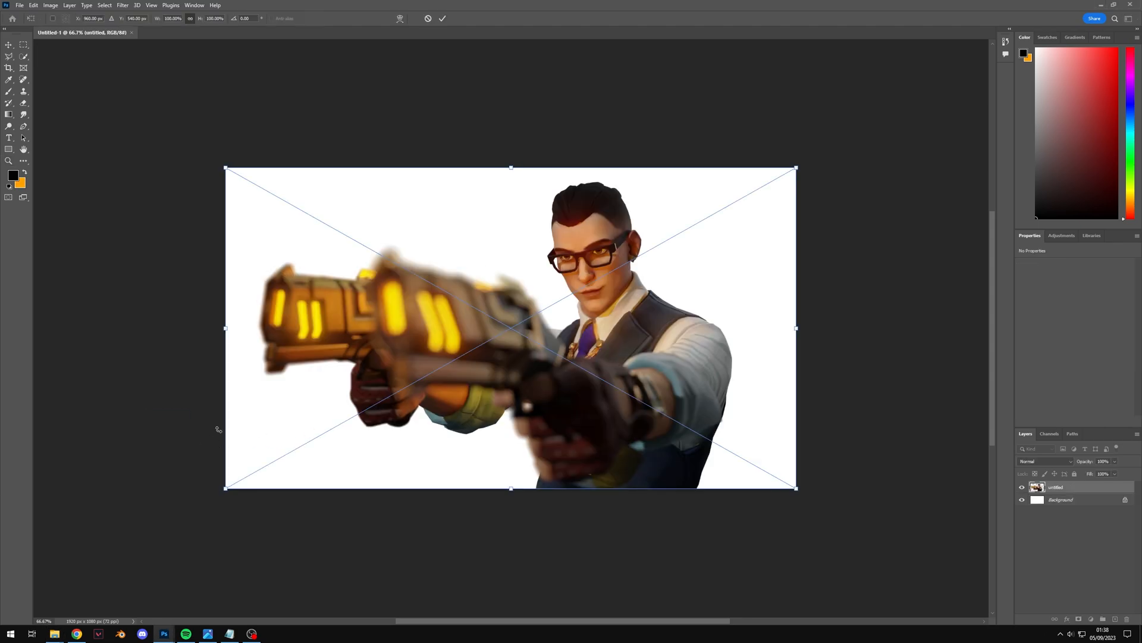
key("Return")
left_click(1124, 499)
key("Delete")
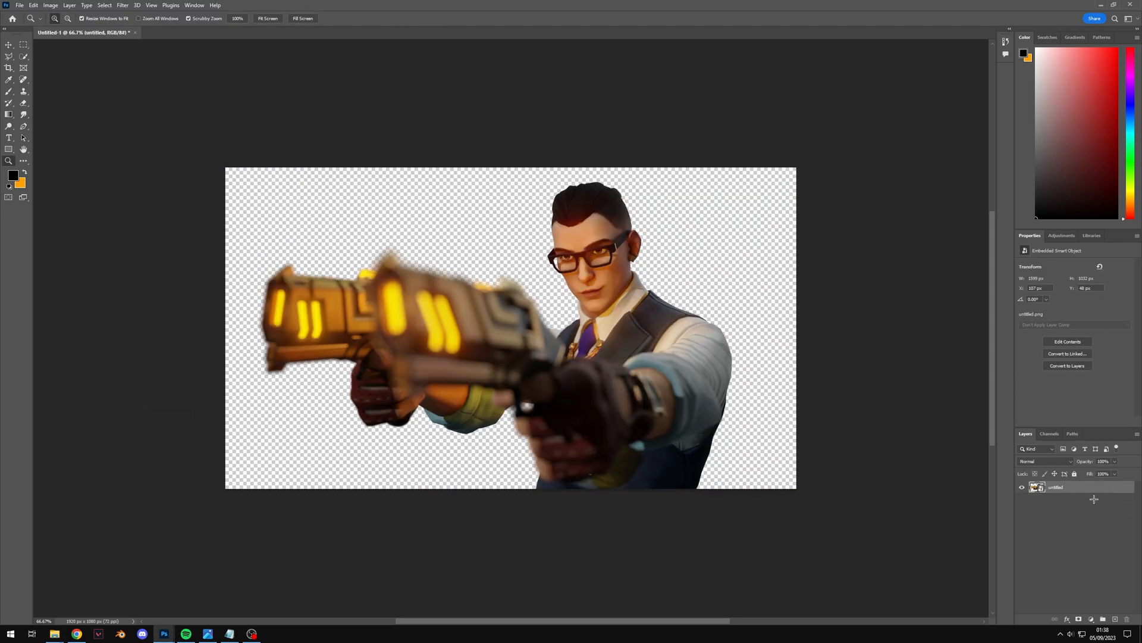
Step: Rasterize the character layer, duplicate it and hide the original as a backup
right_click(1094, 488)
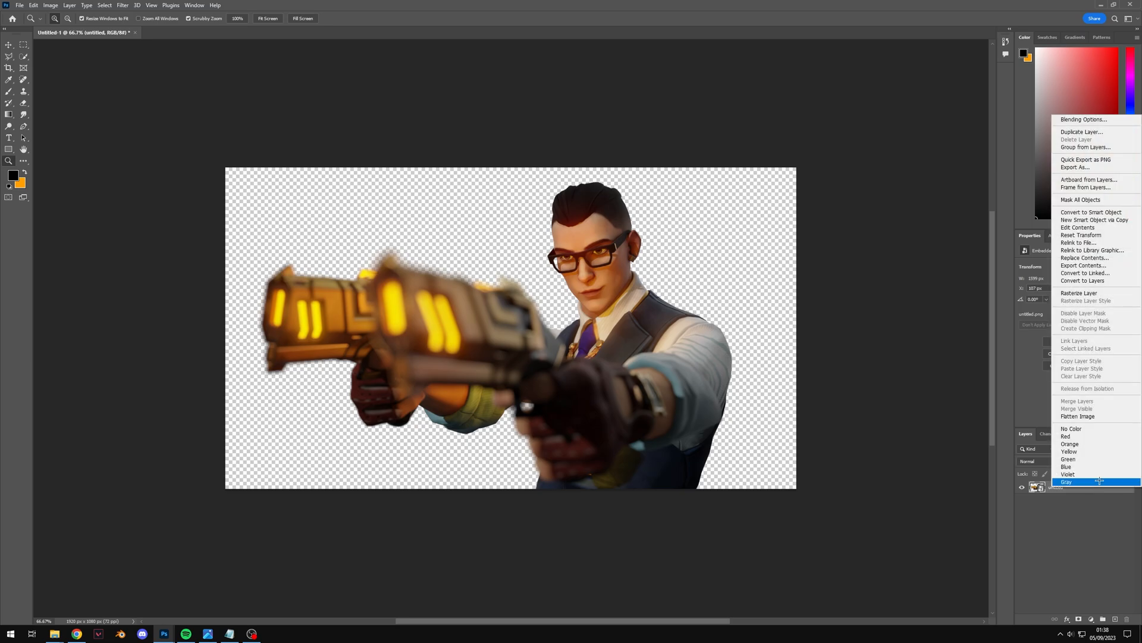
left_click(1087, 292)
key("ctrl+j")
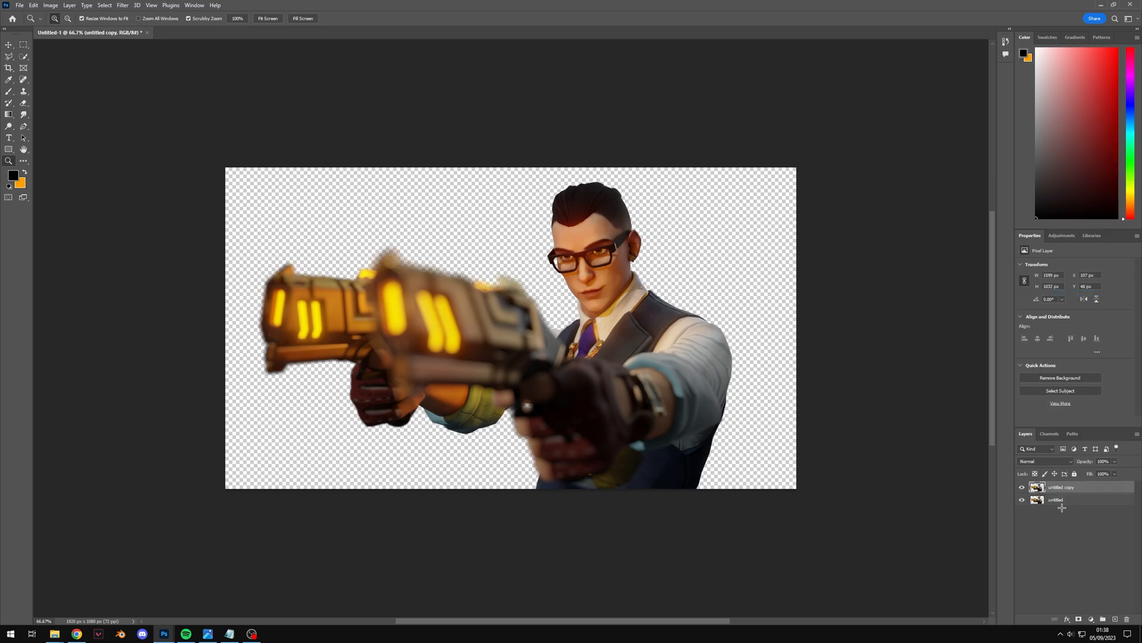
left_click(1022, 499)
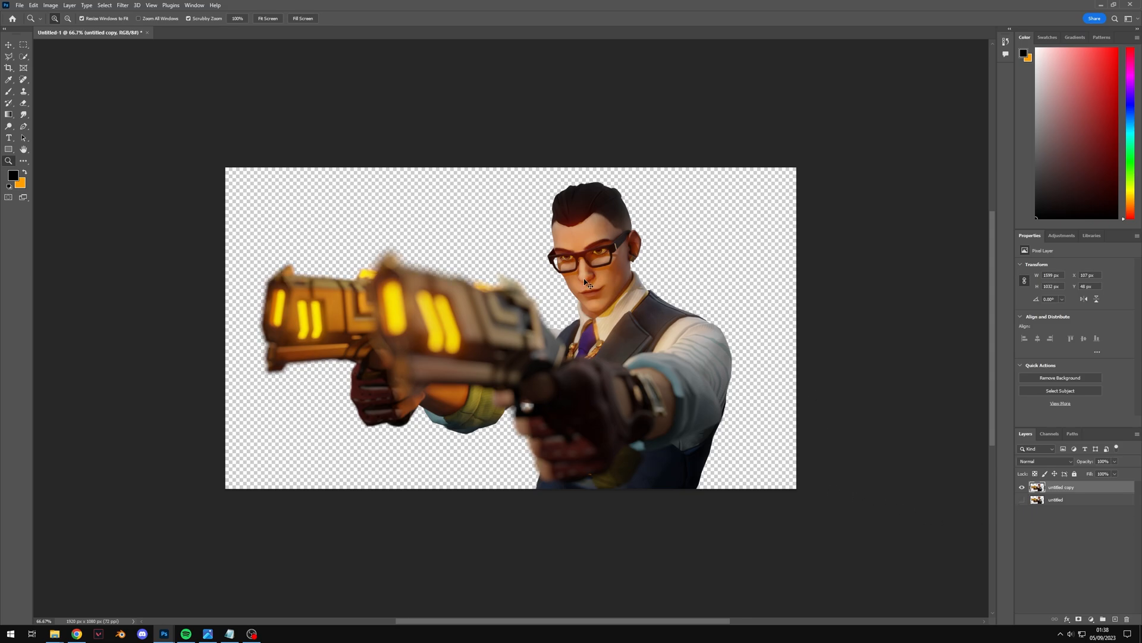
Step: Enlarge the copied character layer, tilt it slightly clockwise and reposition it to fill more of the canvas
key("ctrl+t")
left_click_drag(731, 171, 758, 229)
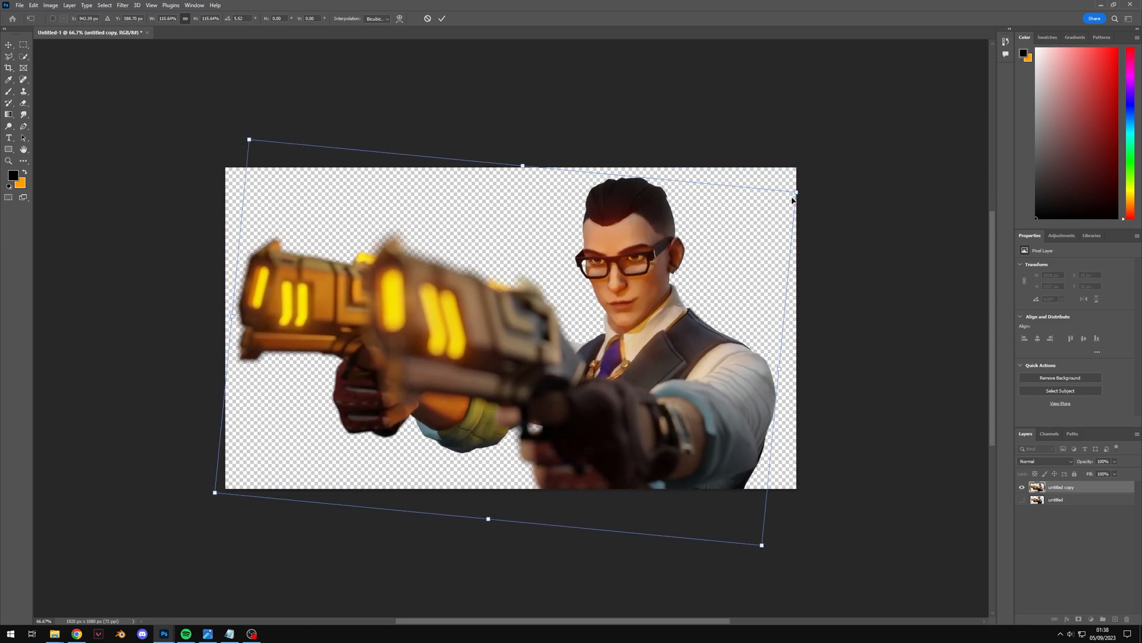
left_click_drag(798, 191, 816, 170)
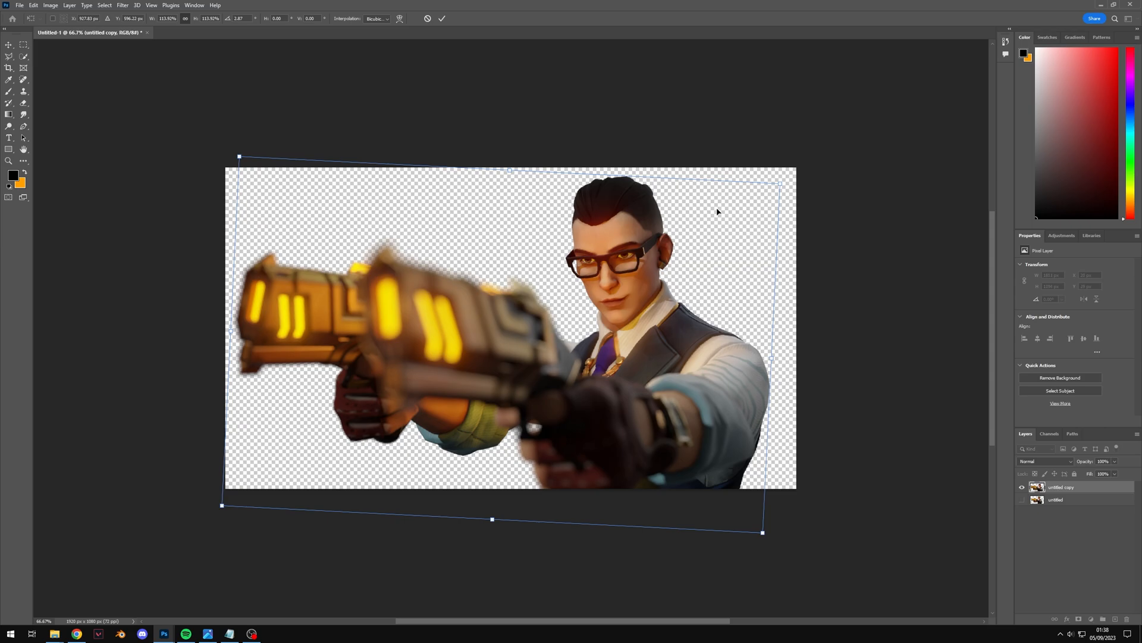
left_click_drag(719, 212, 727, 210)
left_click_drag(793, 177, 744, 204)
left_click(442, 19)
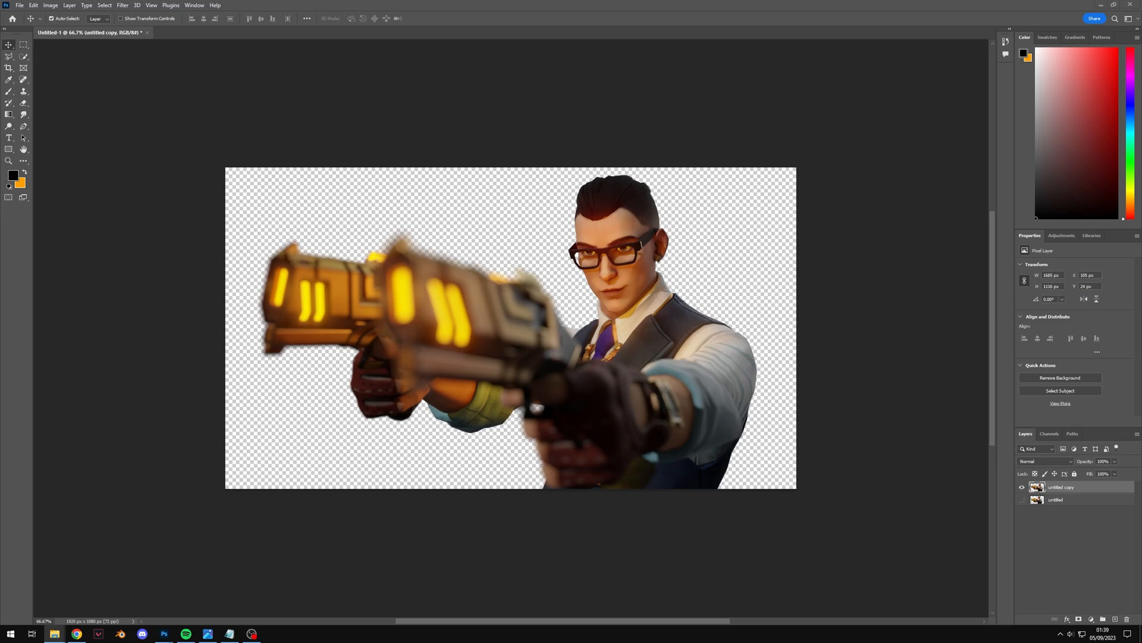
Step: Switch to File Explorer, enter the Icebox folder of the Valorant Screenshot Pack and open Icebox (22).png for viewing
left_click_drag(0, 417, 473, 149)
left_click(513, 177)
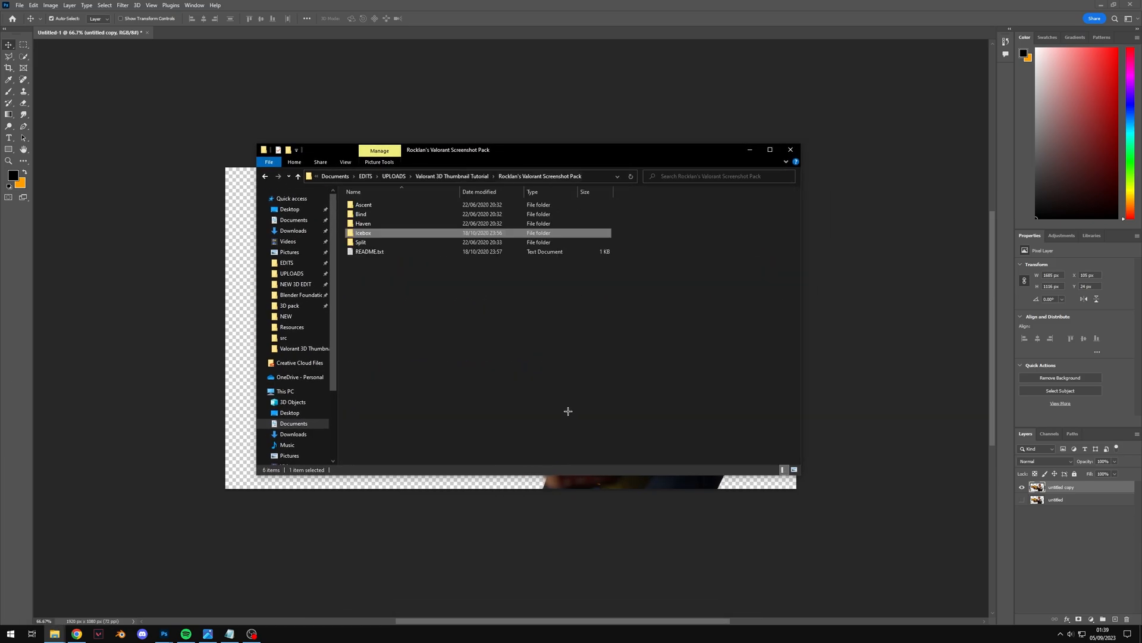
left_click(568, 411)
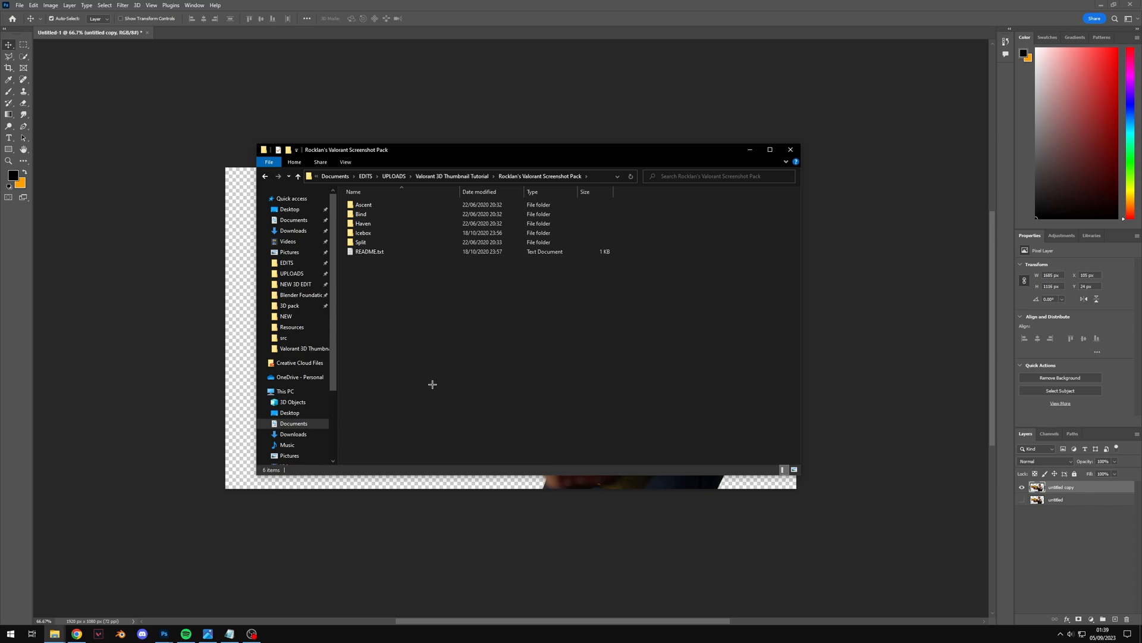
left_click_drag(539, 154, 542, 154)
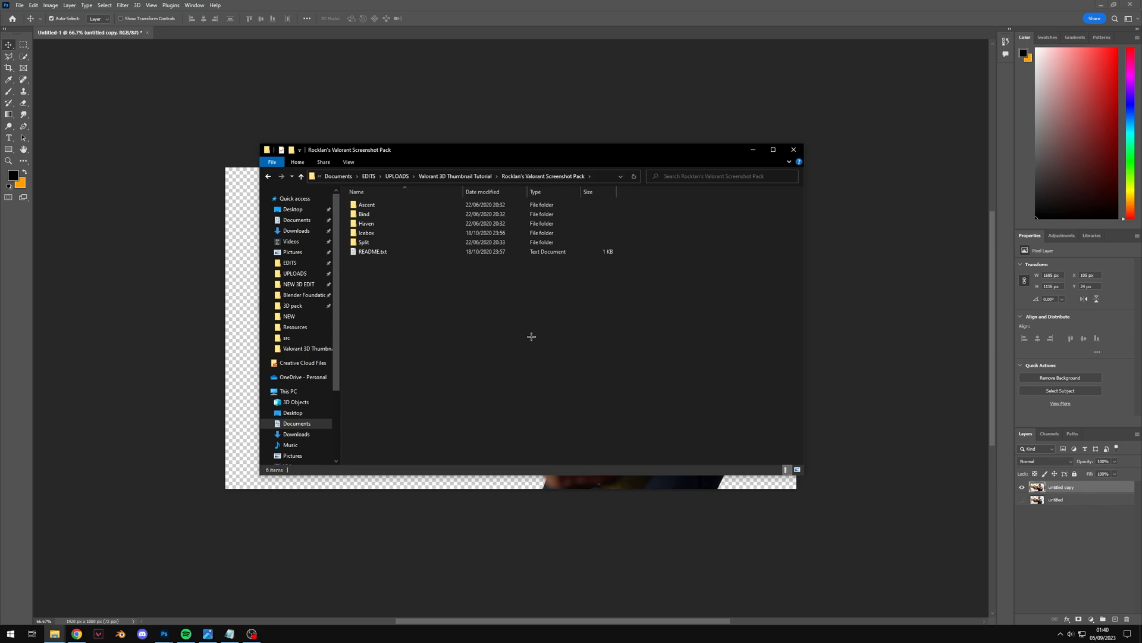
double_click(405, 233)
left_click_drag(800, 262, 800, 289)
double_click(510, 301)
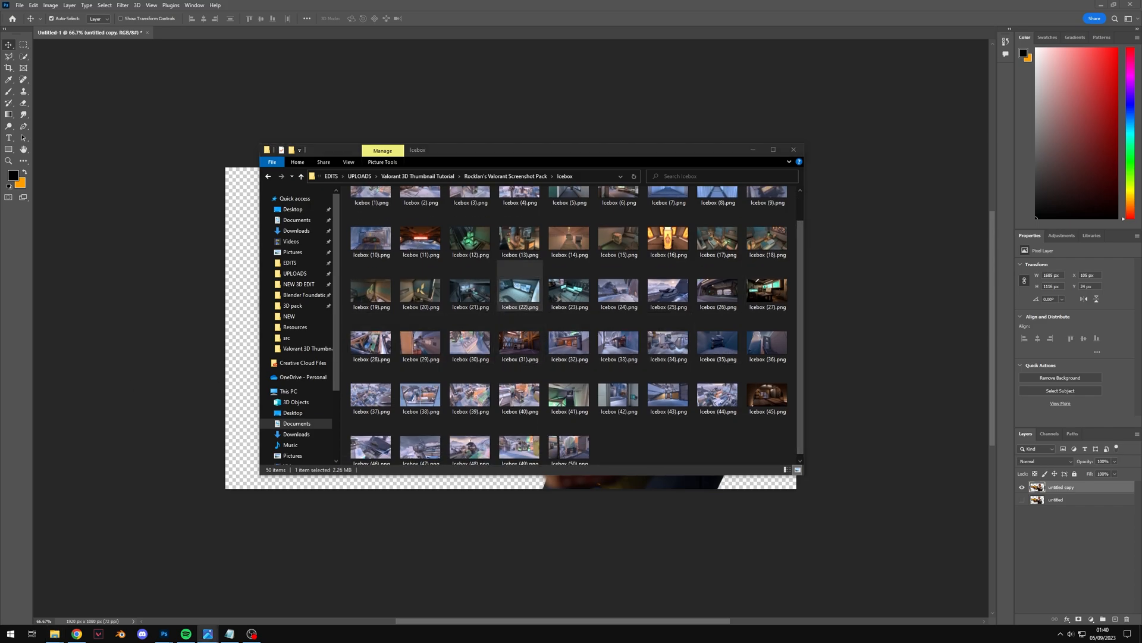
Step: Browse the Icebox screenshots from Icebox (22).png to Icebox (32).png for a suitable background
left_click(617, 242)
left_click(617, 242)
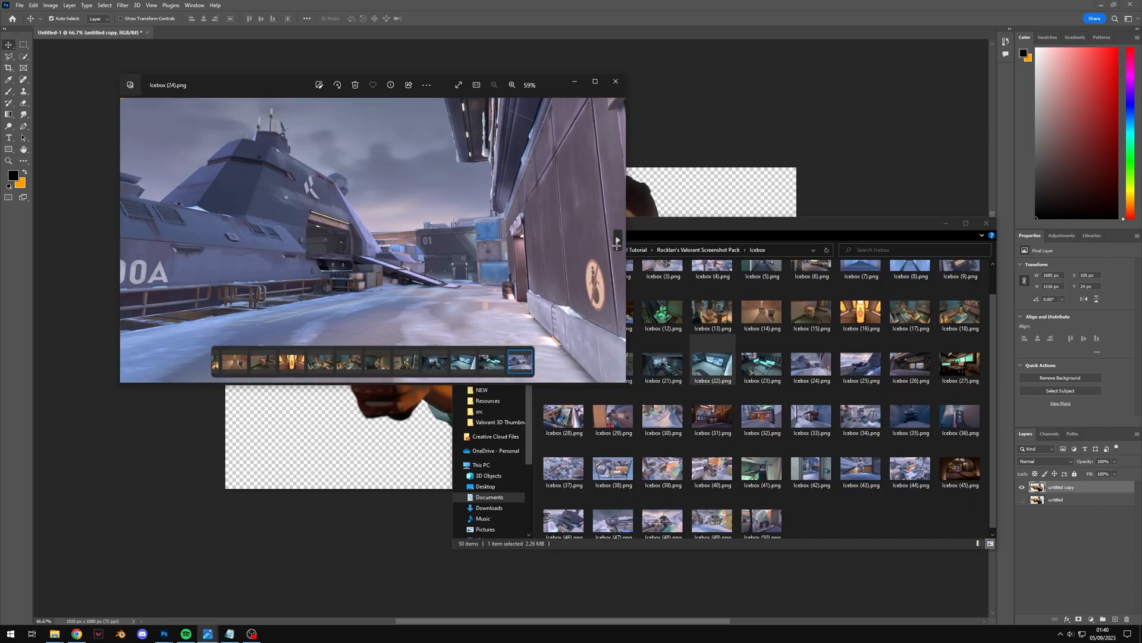
left_click(617, 243)
left_click(617, 242)
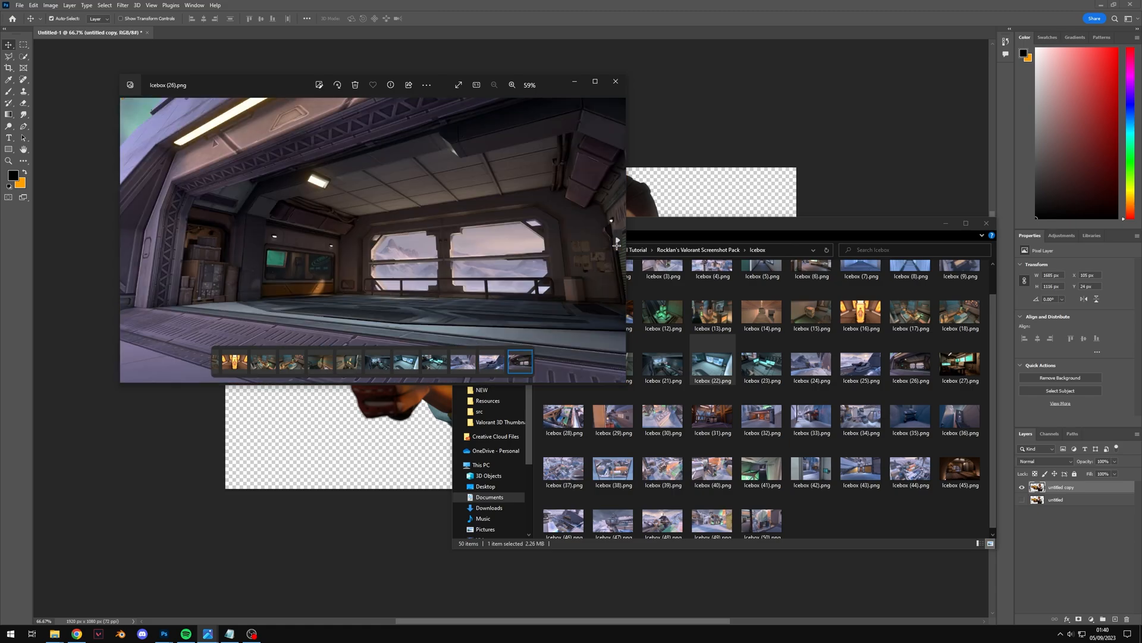
left_click(617, 242)
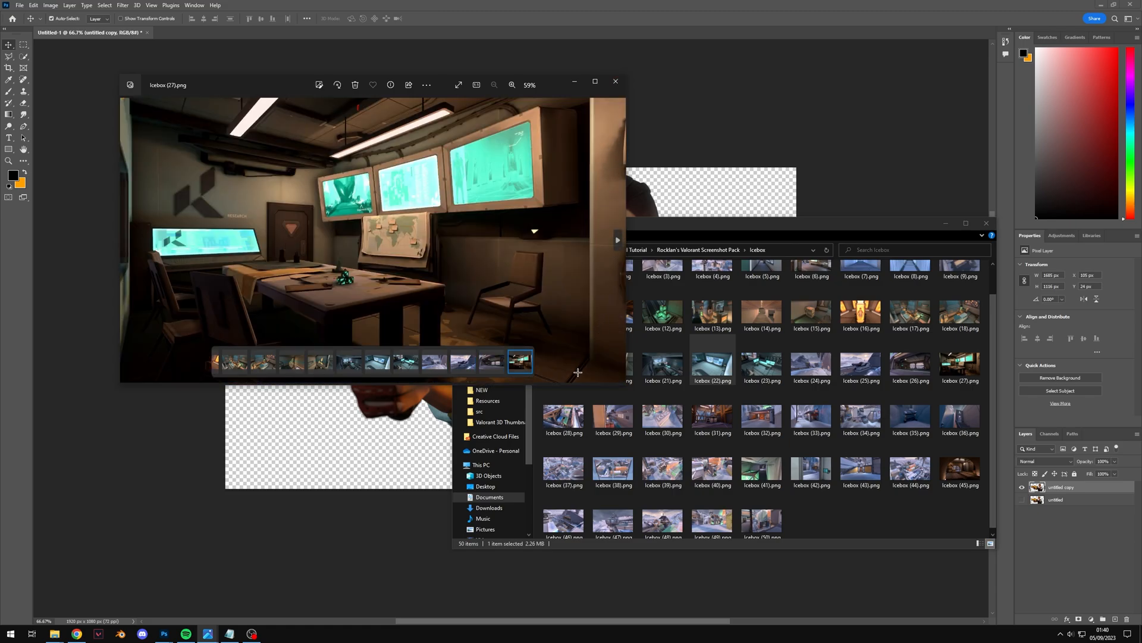
left_click(617, 242)
left_click(617, 242)
left_click(617, 243)
left_click(617, 242)
left_click(617, 242)
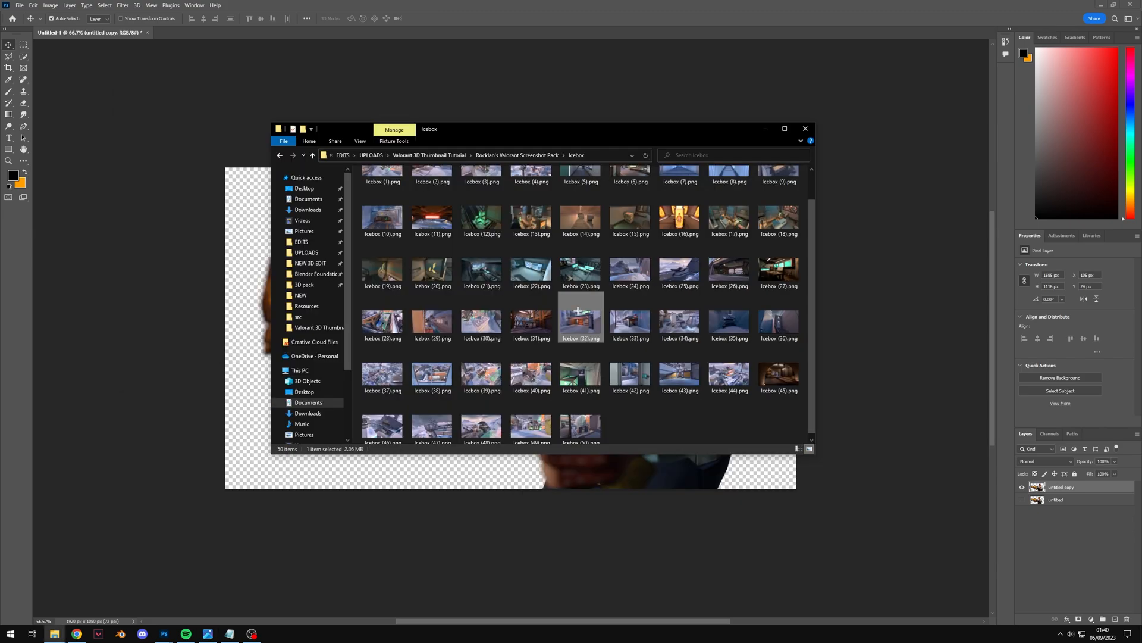
Step: Place Icebox (32).png in the Photoshop document and move its layer beneath both character layers
left_click_drag(579, 310, 269, 321)
left_click(442, 19)
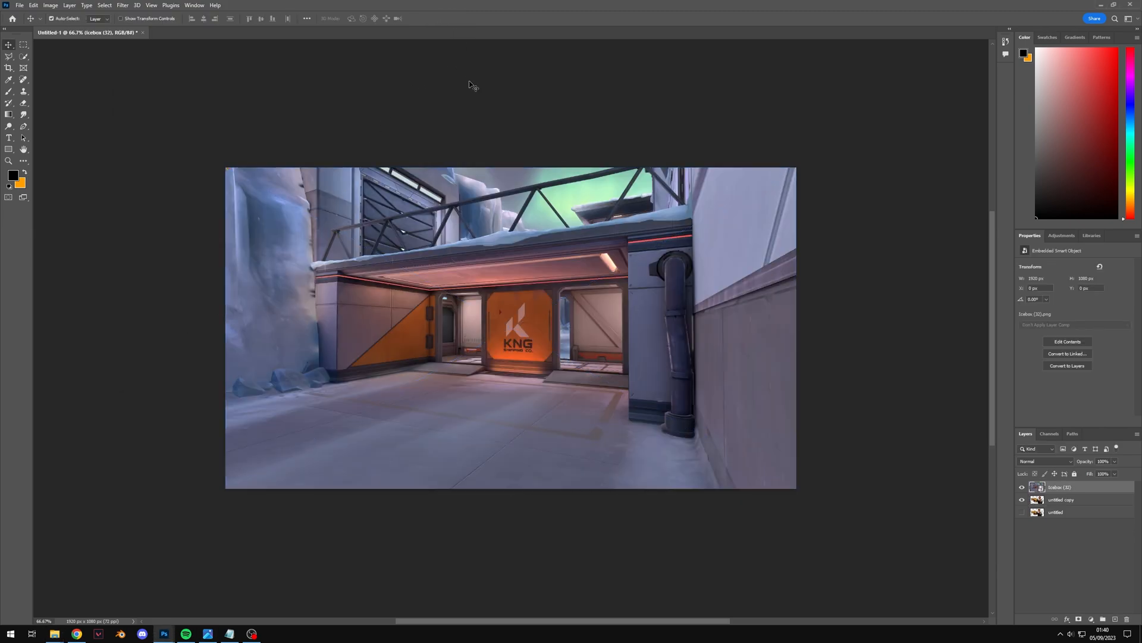
left_click_drag(1062, 487, 1073, 515)
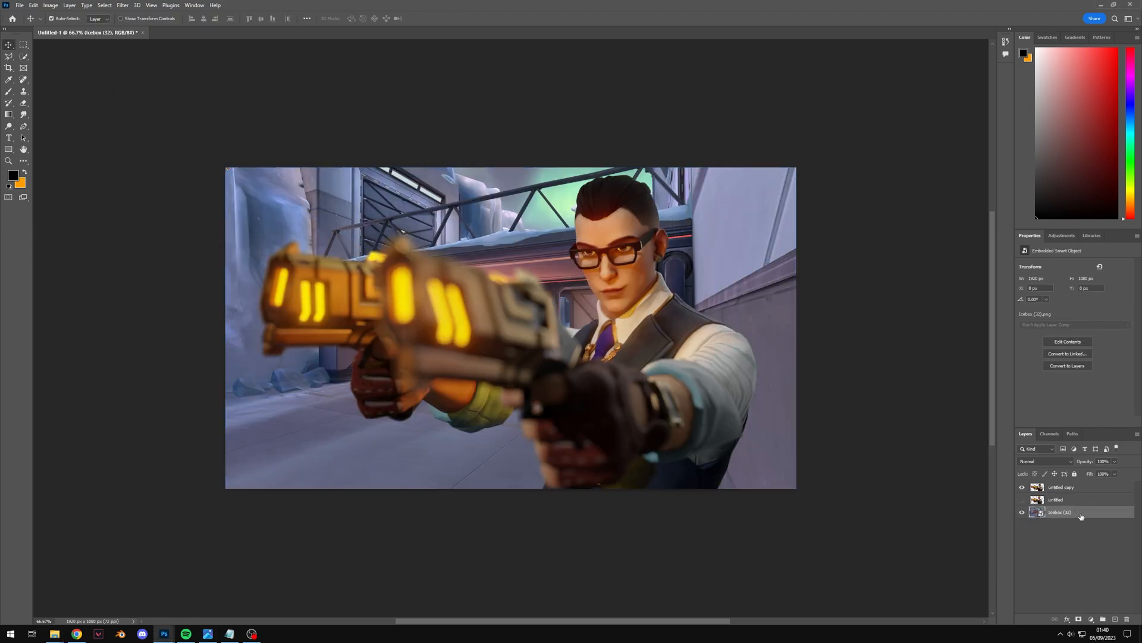
Step: Rasterize and duplicate the Icebox (32) layer, and hide its original along with the character copy
right_click(1071, 513)
left_click(1081, 318)
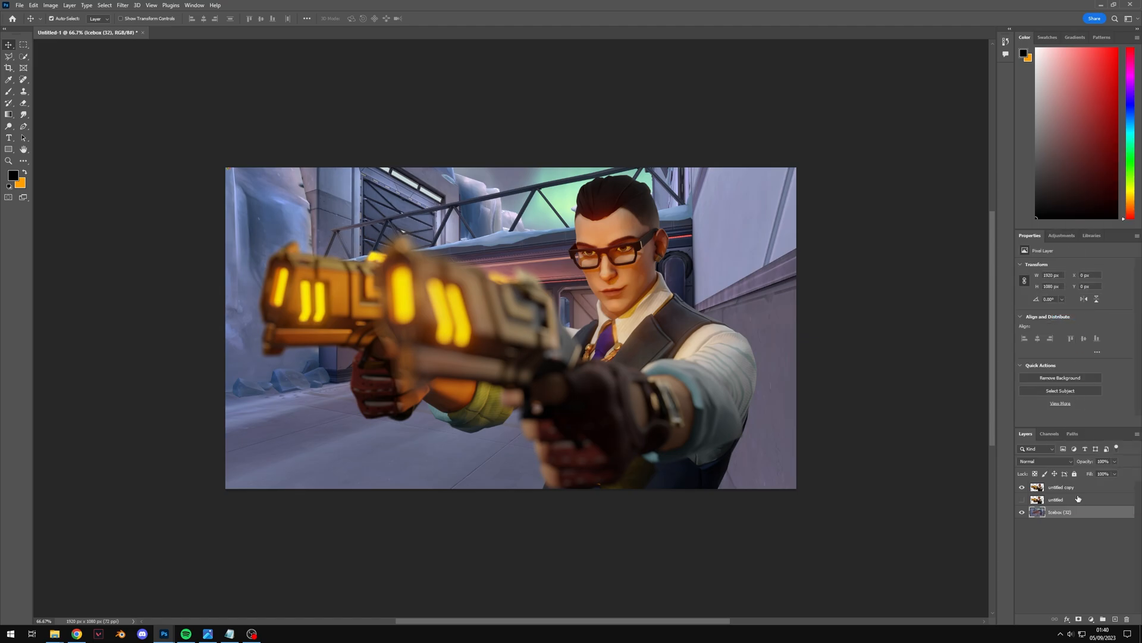
key("ctrl+j")
left_click(1022, 525)
left_click(1022, 487)
Step: Add a Color Lookup adjustment above the Icebox copy and set its 3D LUT to NightFromDay.CUBE
left_click(1091, 619)
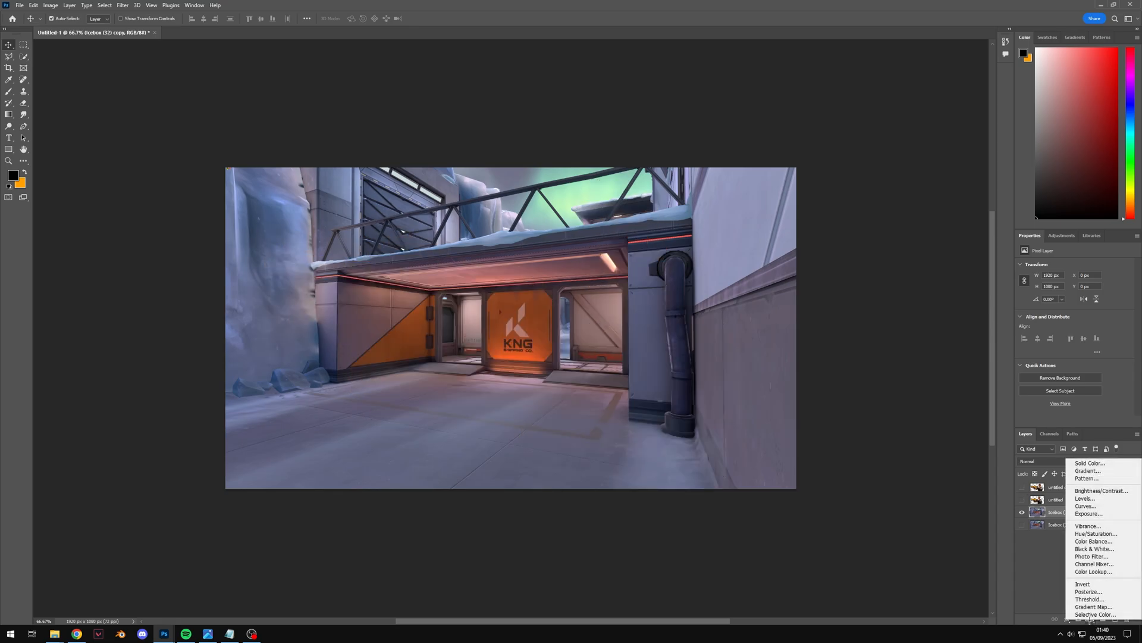
left_click(1093, 571)
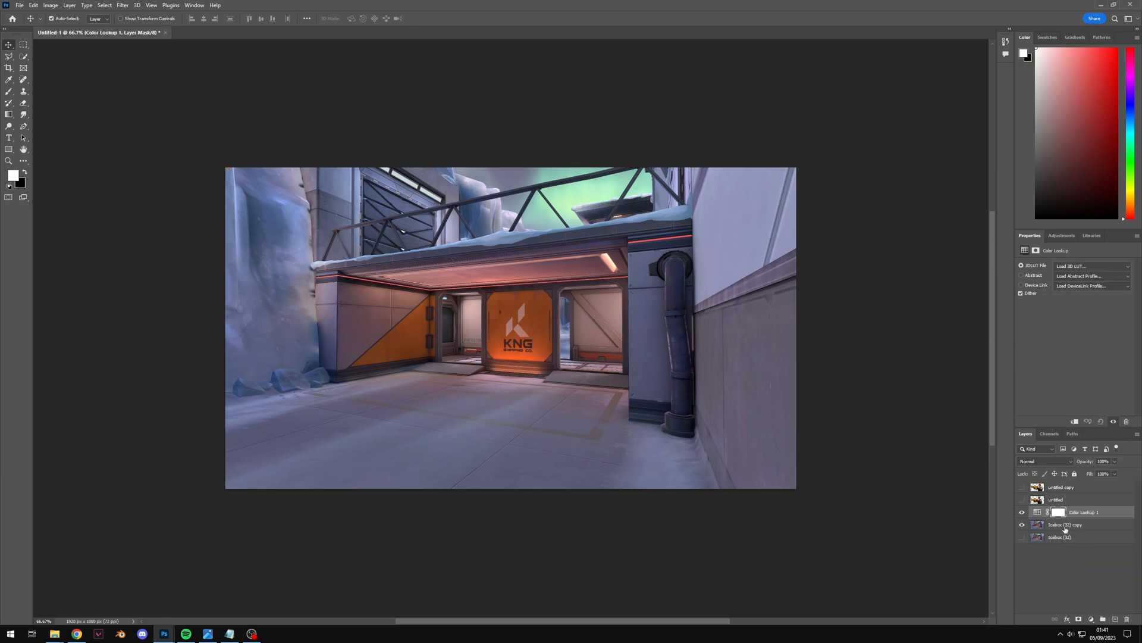
left_click(1082, 265)
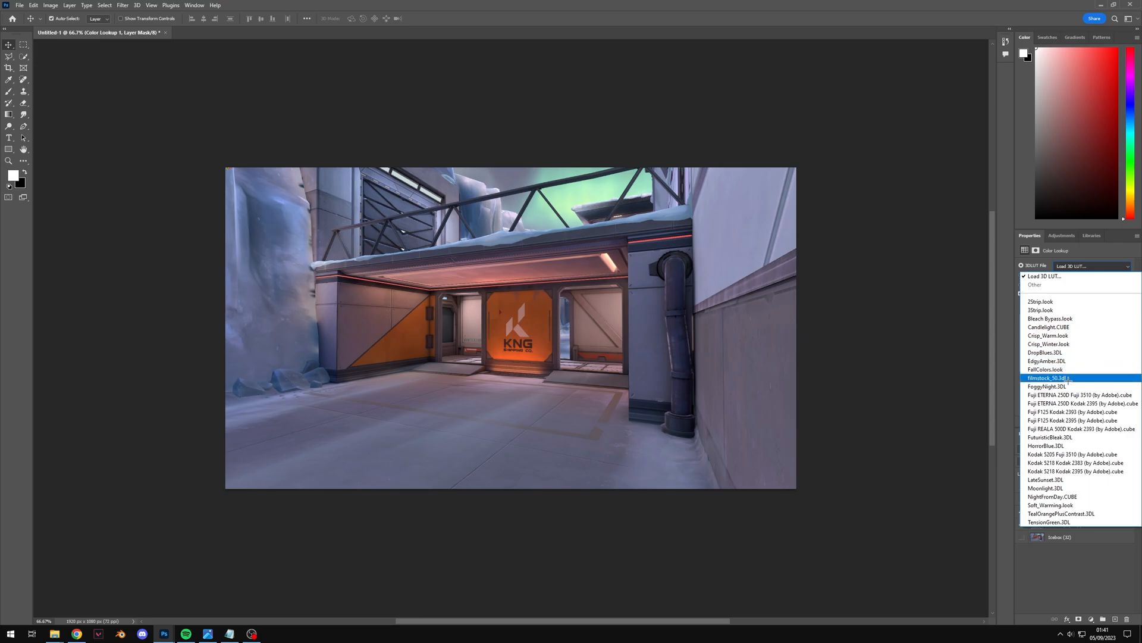
left_click(1063, 489)
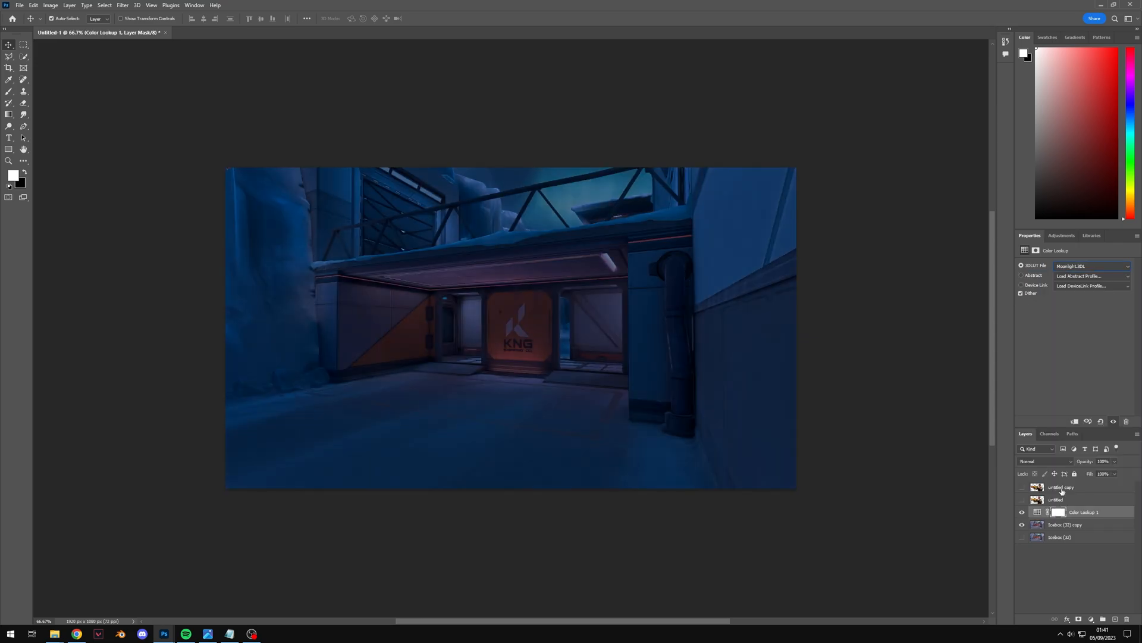
left_click(1047, 496)
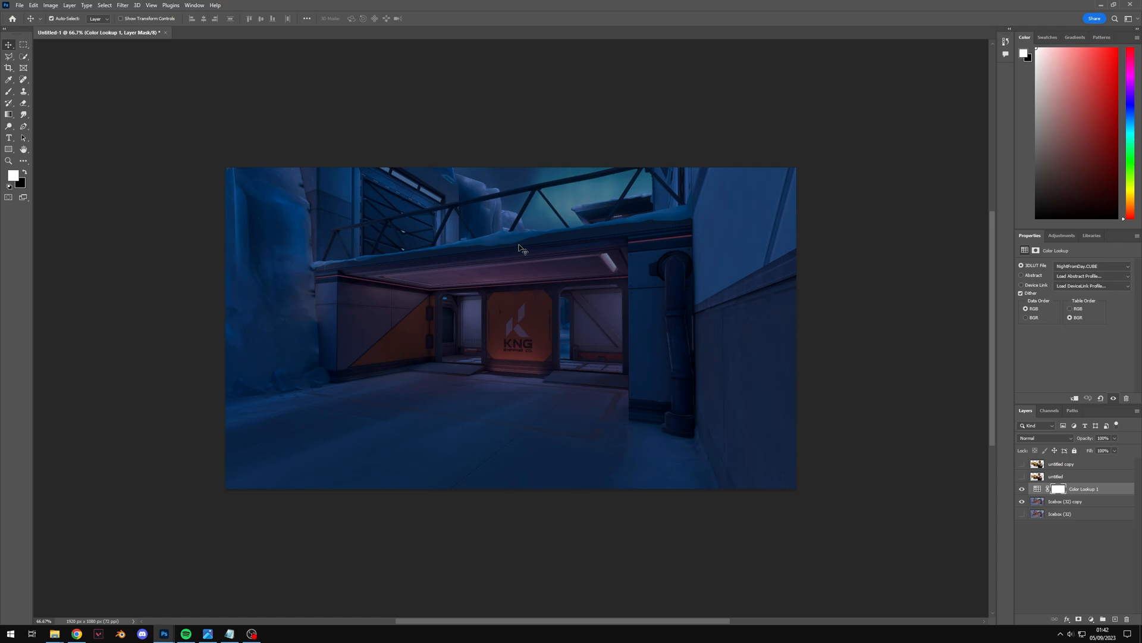
Step: Apply a blur filter to the Icebox (32) copy layer beneath the Color Lookup adjustment
left_click(1060, 571)
left_click(636, 373)
left_click(1033, 547)
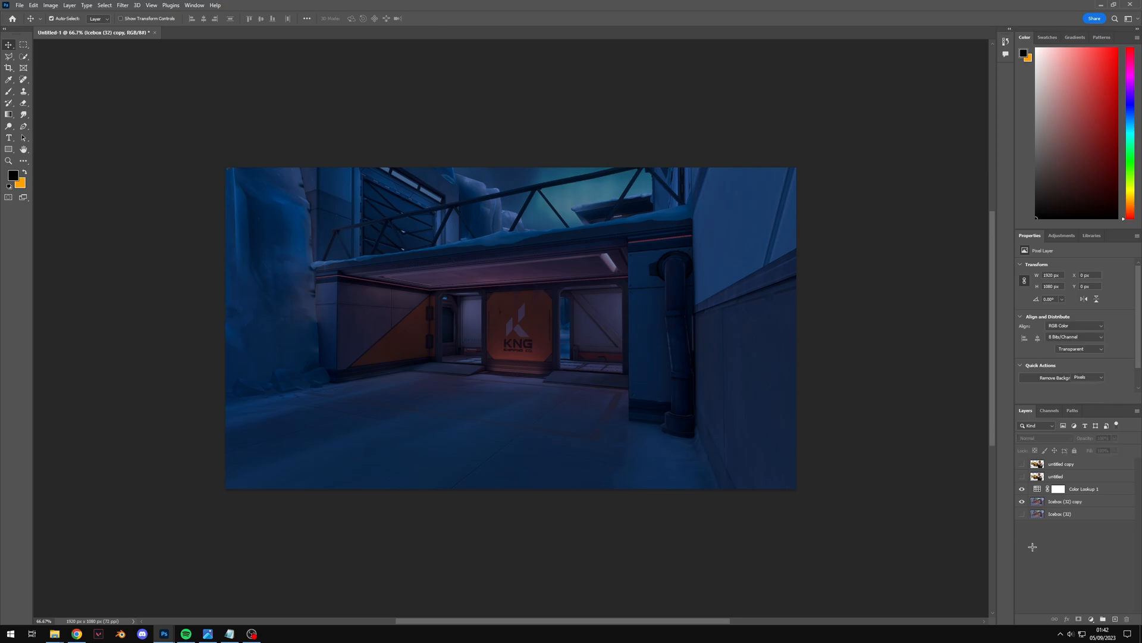
left_click(1077, 503)
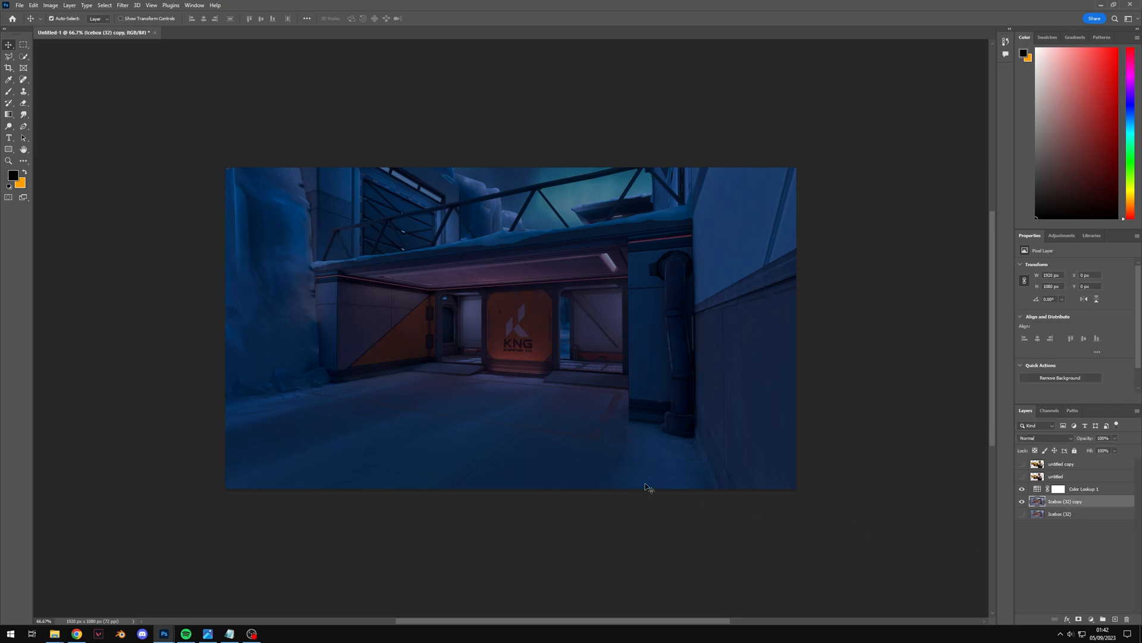
left_click(122, 6)
mouse_move(179, 119)
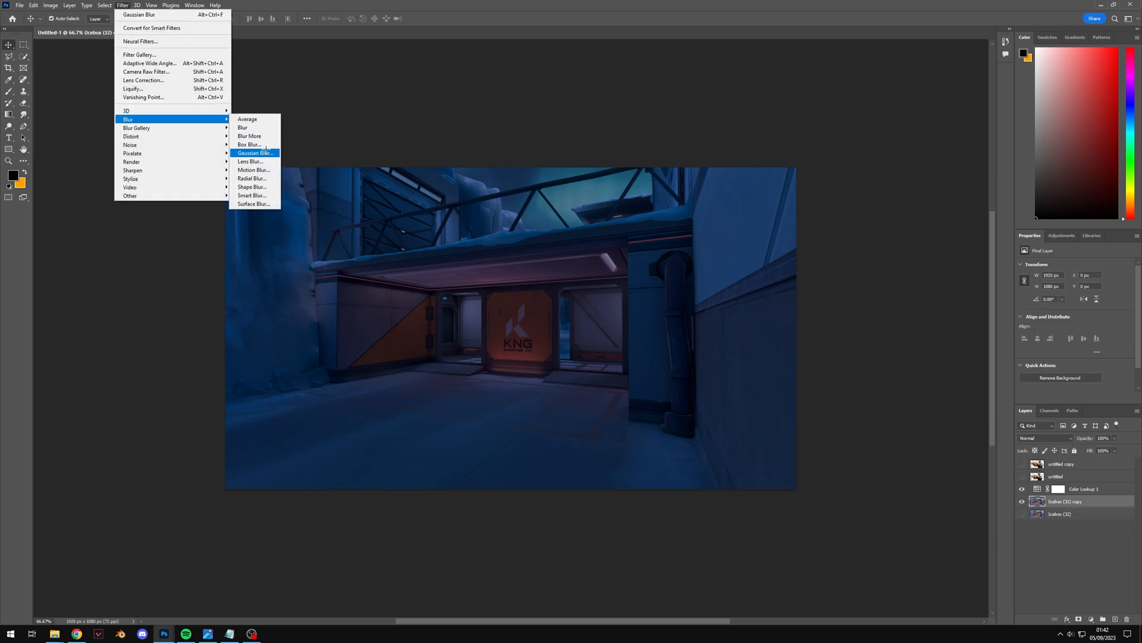
left_click(253, 161)
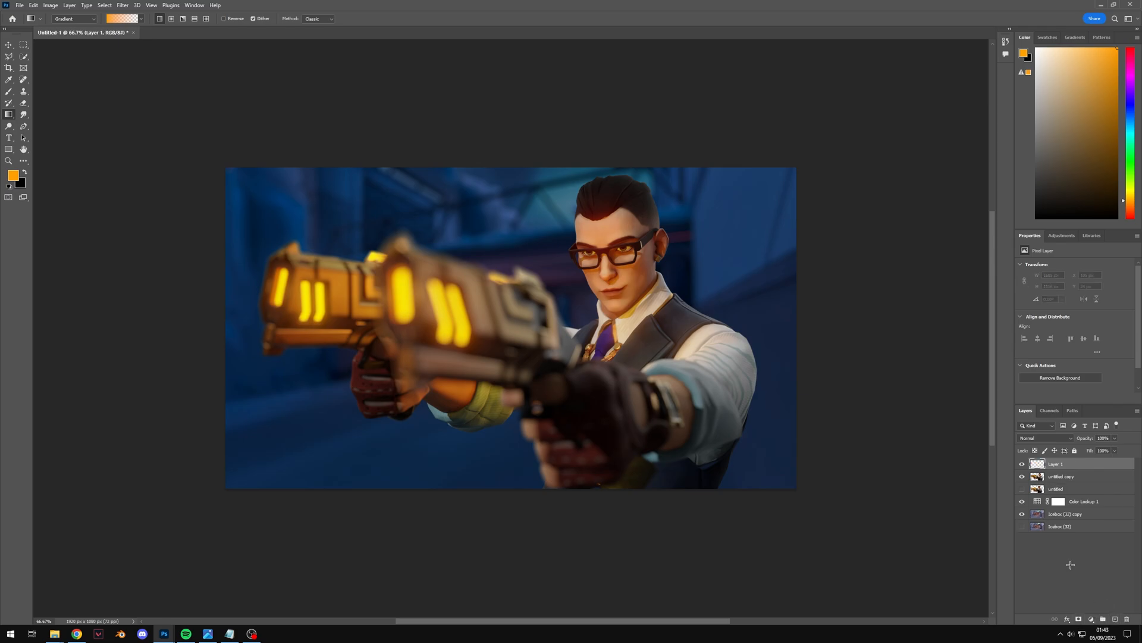
Step: Move Layer 1 beneath both character layers and draw an orange-to-transparent gradient on it, rising from the canvas's bottom edge
left_click_drag(1050, 468, 1047, 494)
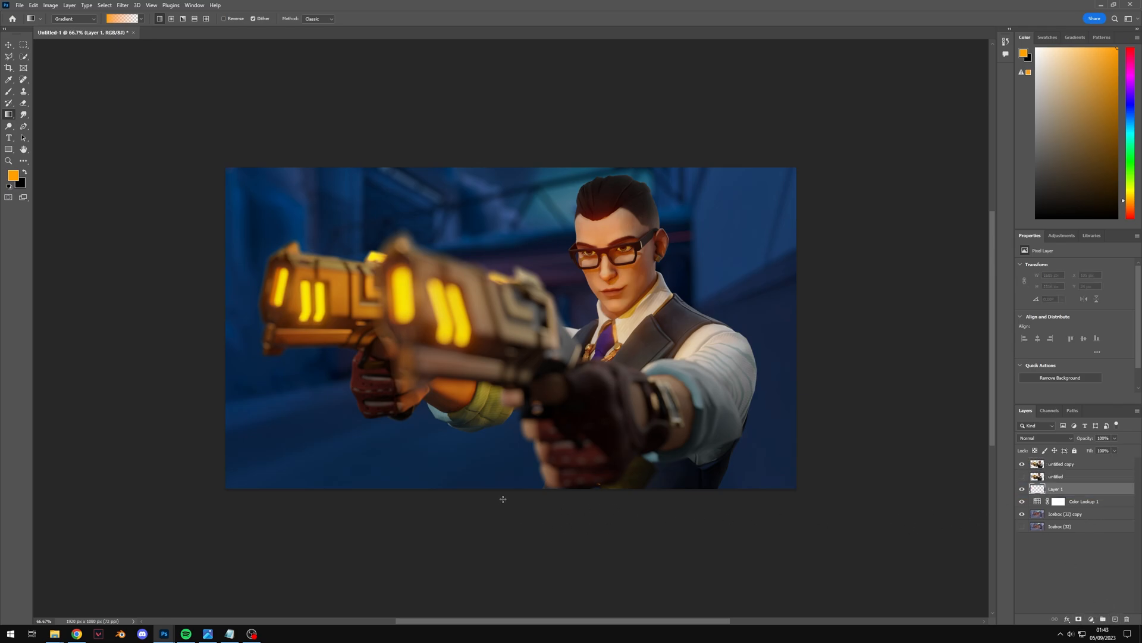
left_click_drag(505, 498, 507, 228)
key("m")
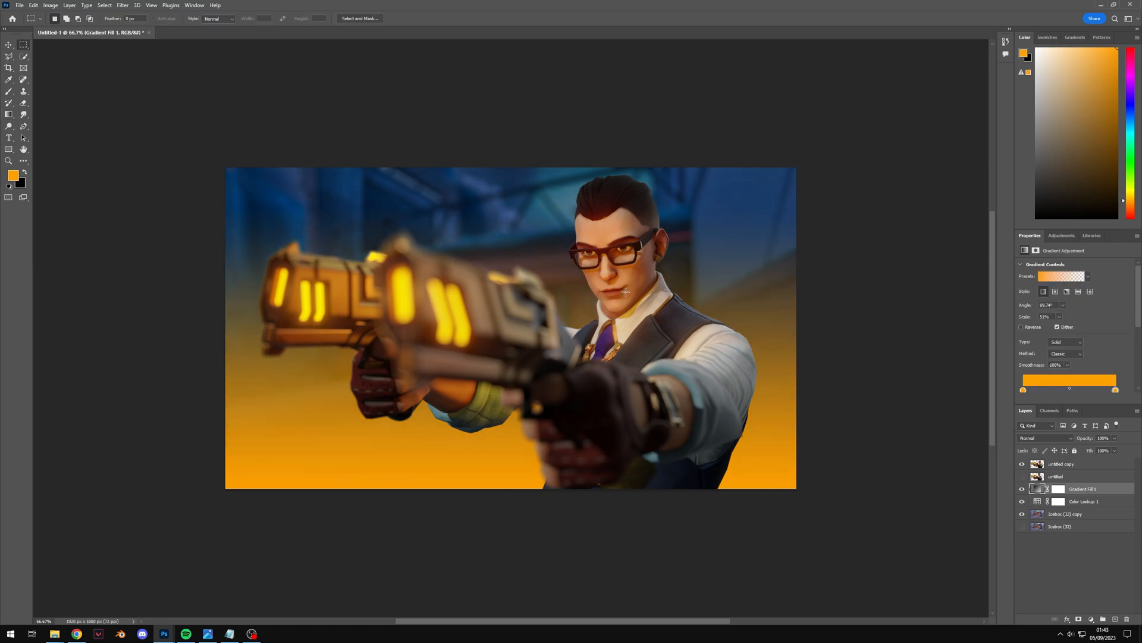
key("v")
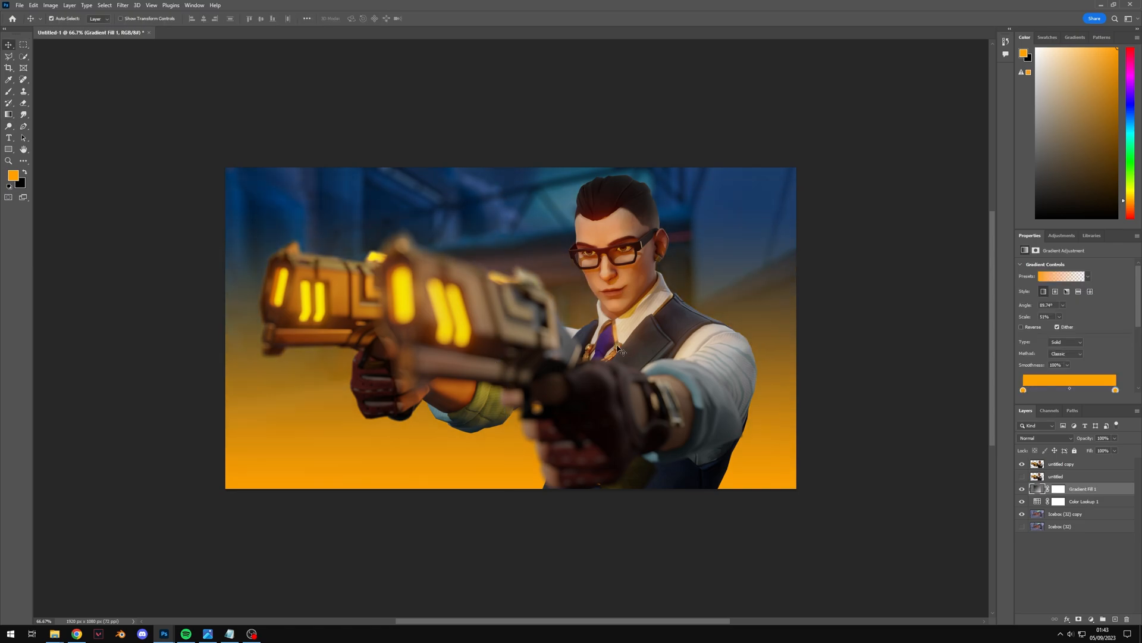
Step: Add a Brightness/Contrast adjustment above the untitled copy layer, clip it to that layer, and adjust its brightness and contrast
left_click(1047, 467)
left_click(1091, 619)
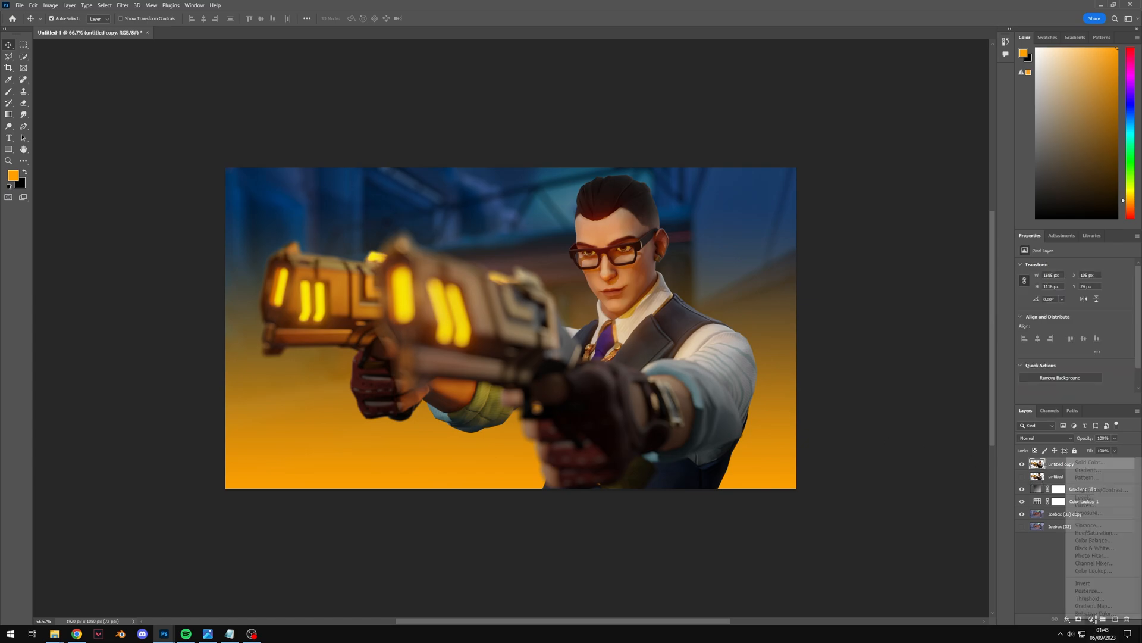
left_click(1121, 489)
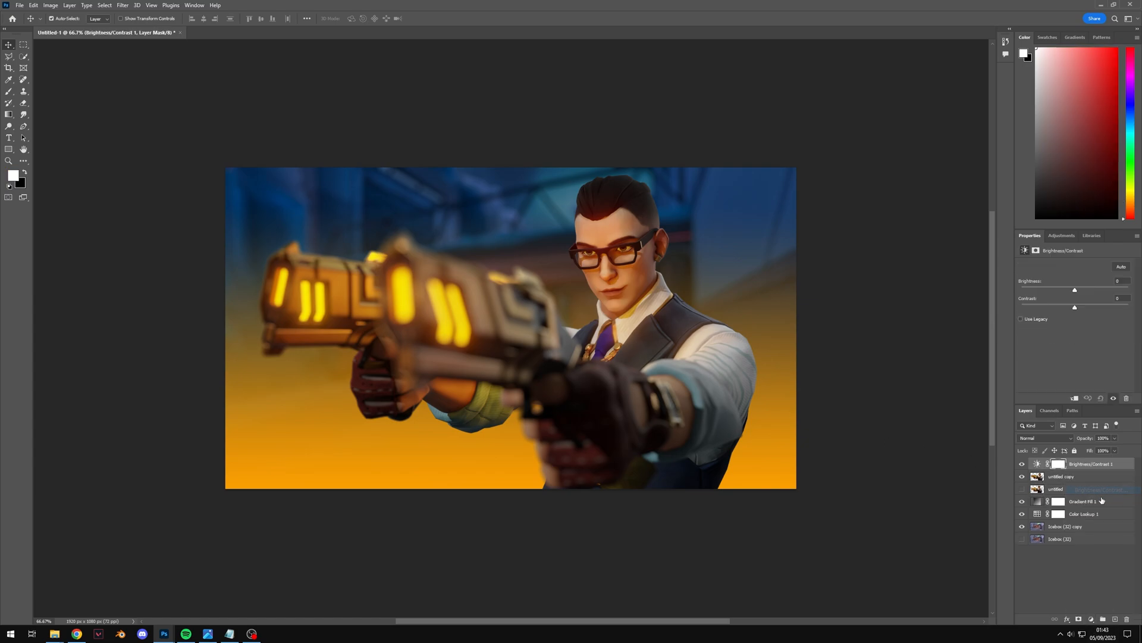
left_click(1083, 469, "alt")
left_click_drag(1074, 289, 1085, 305)
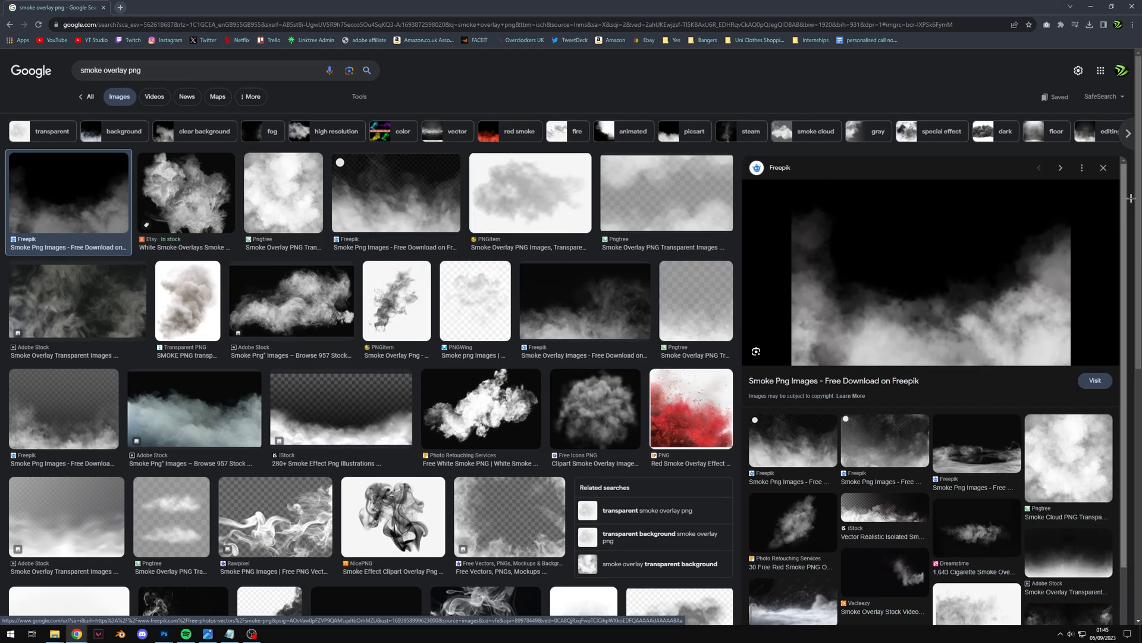
Step: Open the Freepik source page of the smoke overlay and review the license summary for the realistic fog background
scroll(1139, 193, "down", 1)
scroll(1139, 194, "down", 2)
scroll(1139, 138, "up", 3)
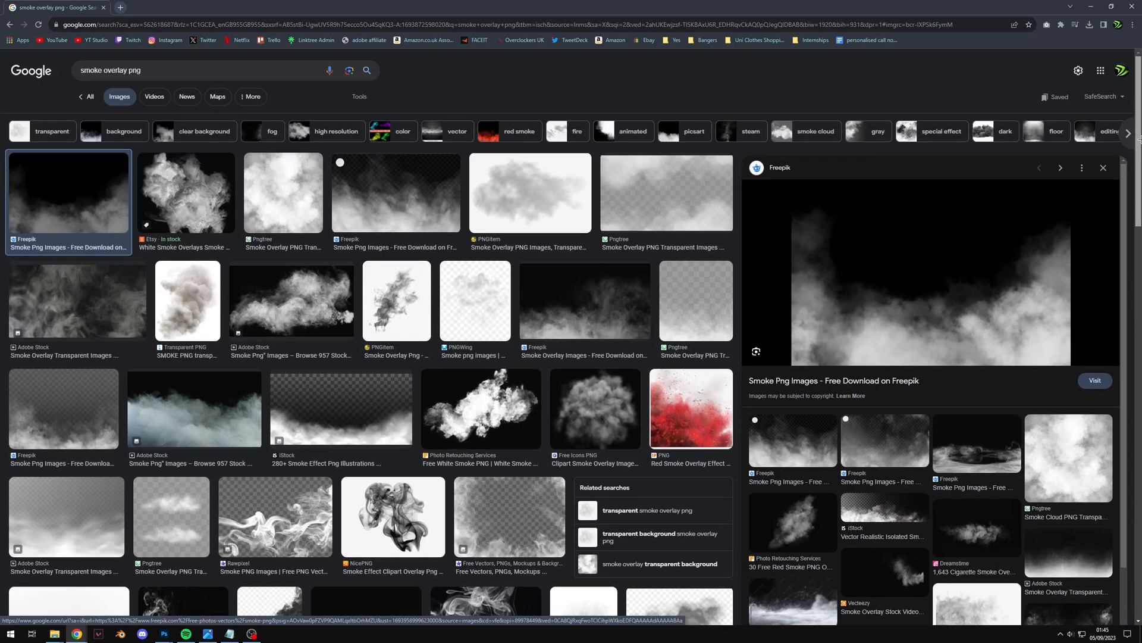
left_click(872, 381)
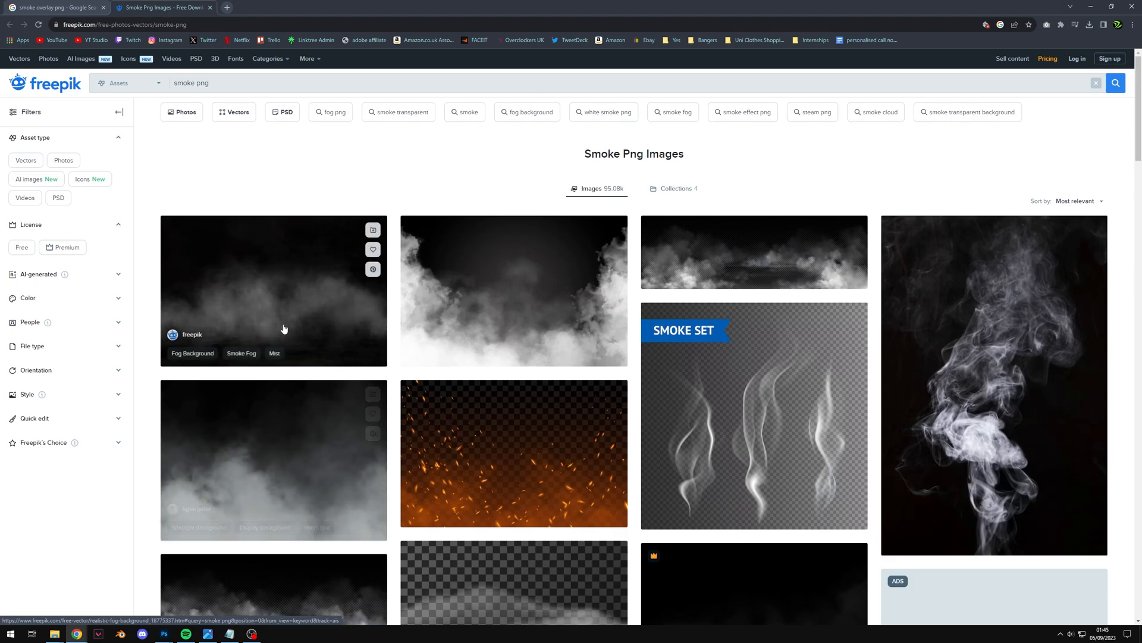
left_click(283, 326)
left_click(800, 246)
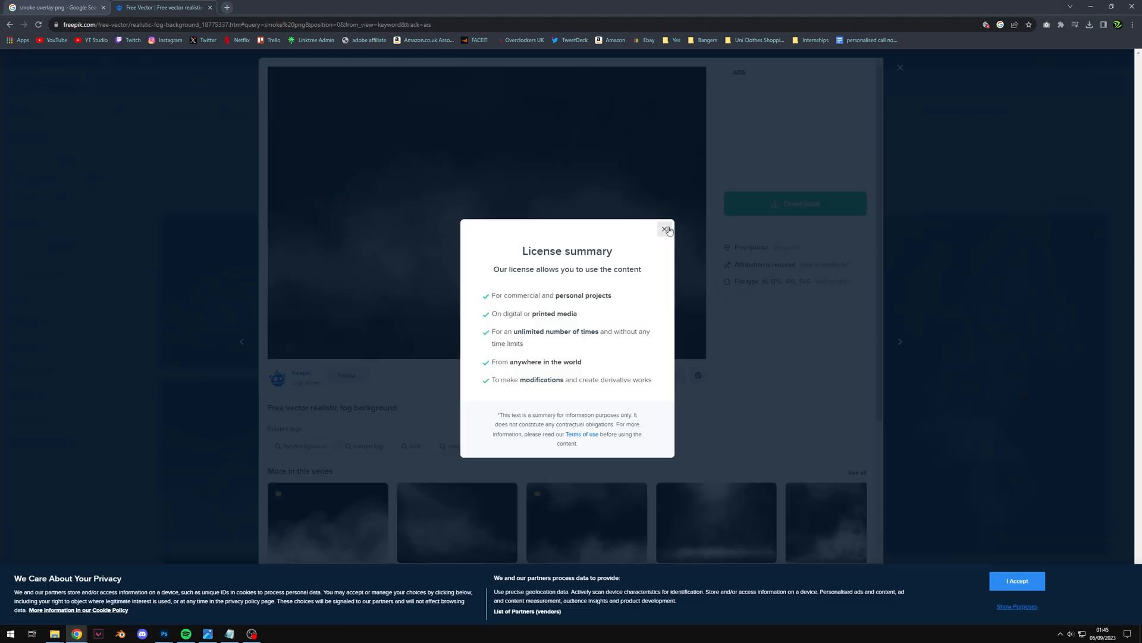
key("ctrl+w")
Step: Copy the Freepik smoke preview image into the Photoshop document as the top, unclipped layer and scale it to the full canvas width
right_click(950, 296)
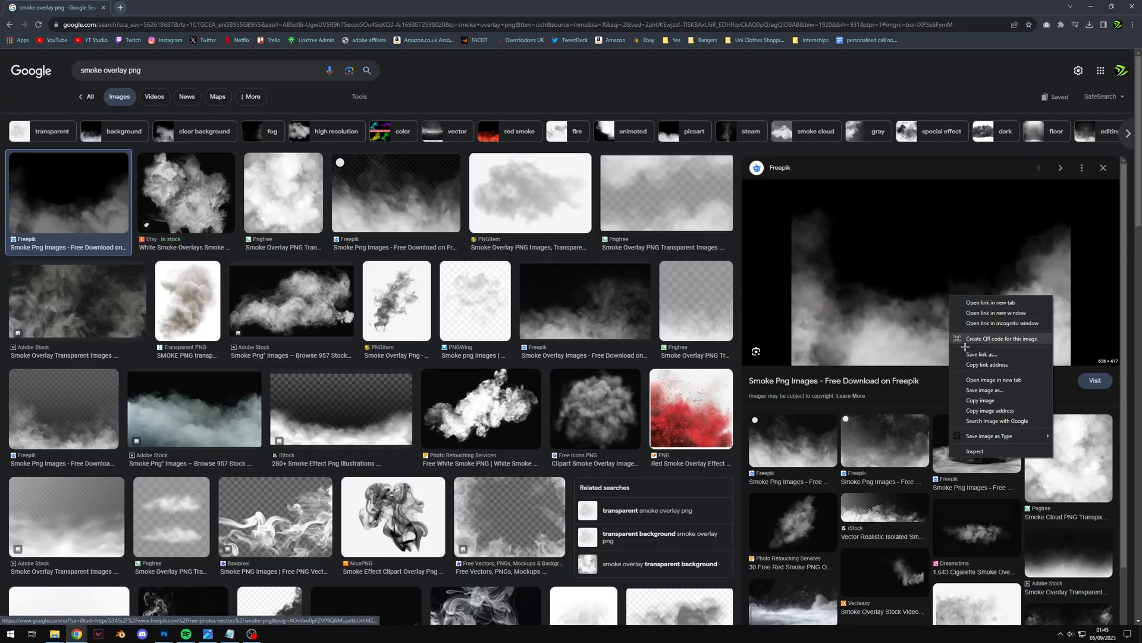
left_click(980, 400)
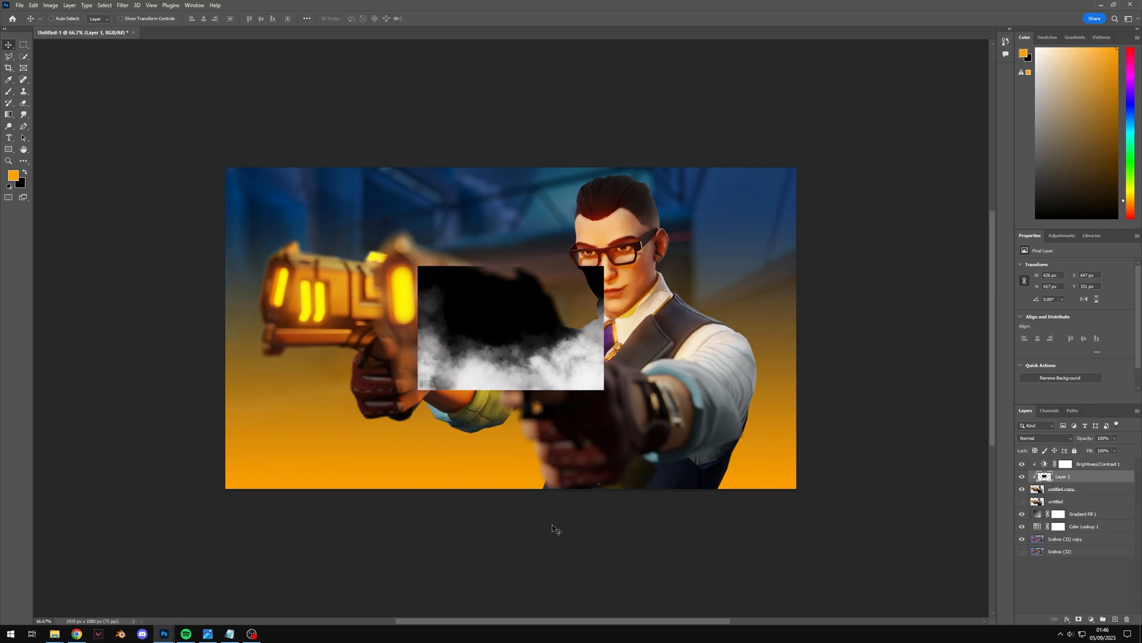
key("ctrl+t")
left_click_drag(530, 368, 502, 363)
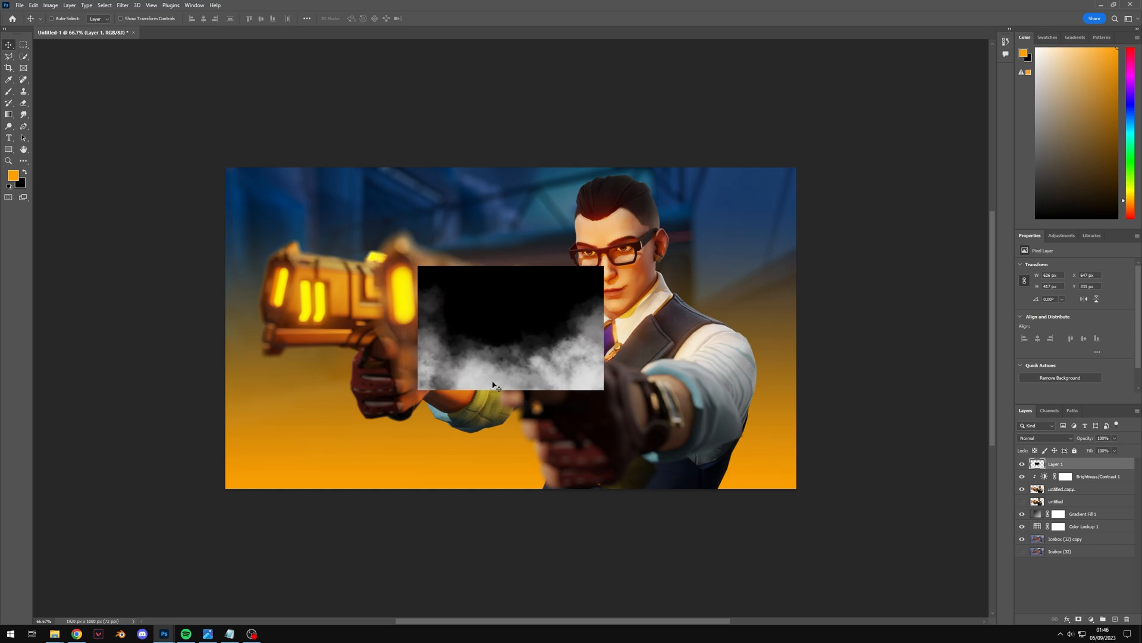
key("ctrl+t")
left_click_drag(598, 388, 823, 492)
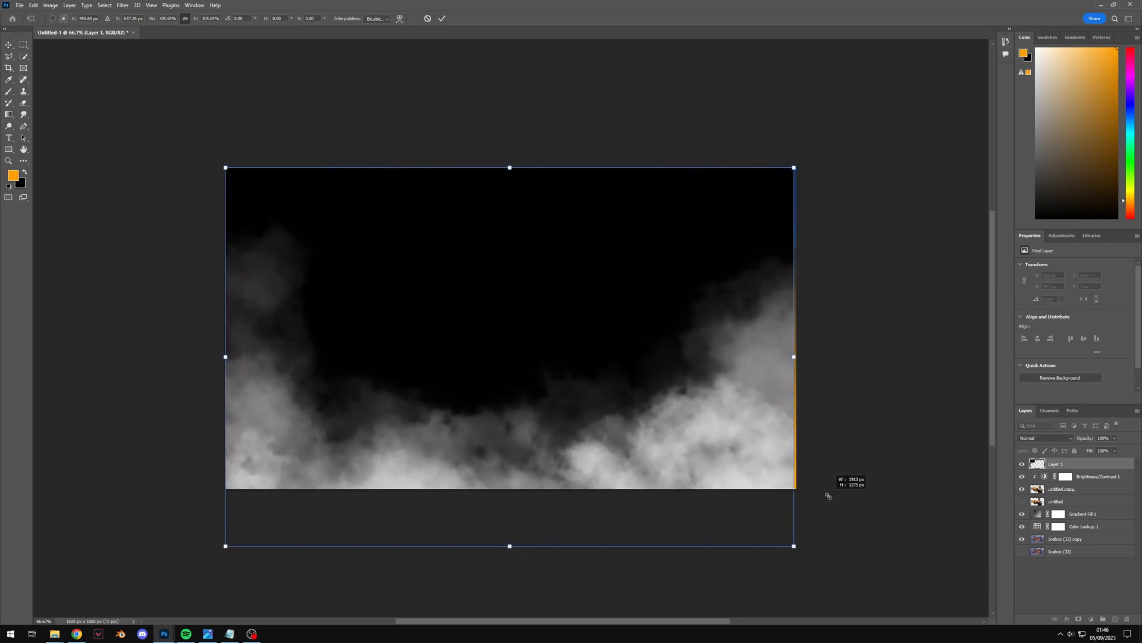
left_click(441, 19)
Step: Set the smoke layer's blend mode to Screen and move it between Gradient Fill 1 and Color Lookup 1
left_click(1046, 437)
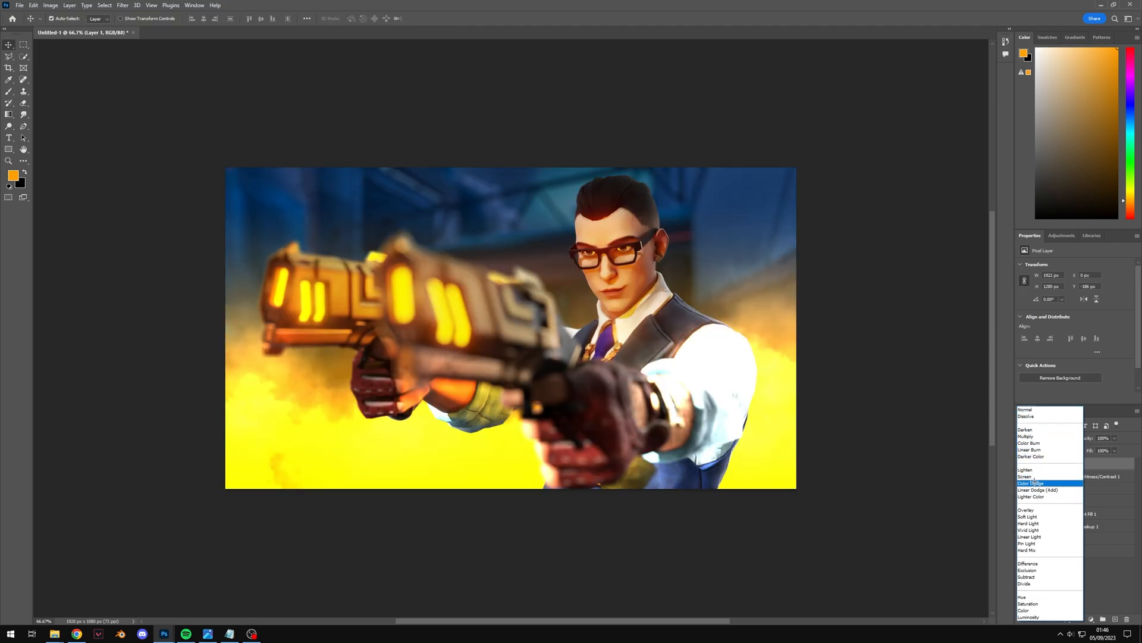
left_click(1033, 477)
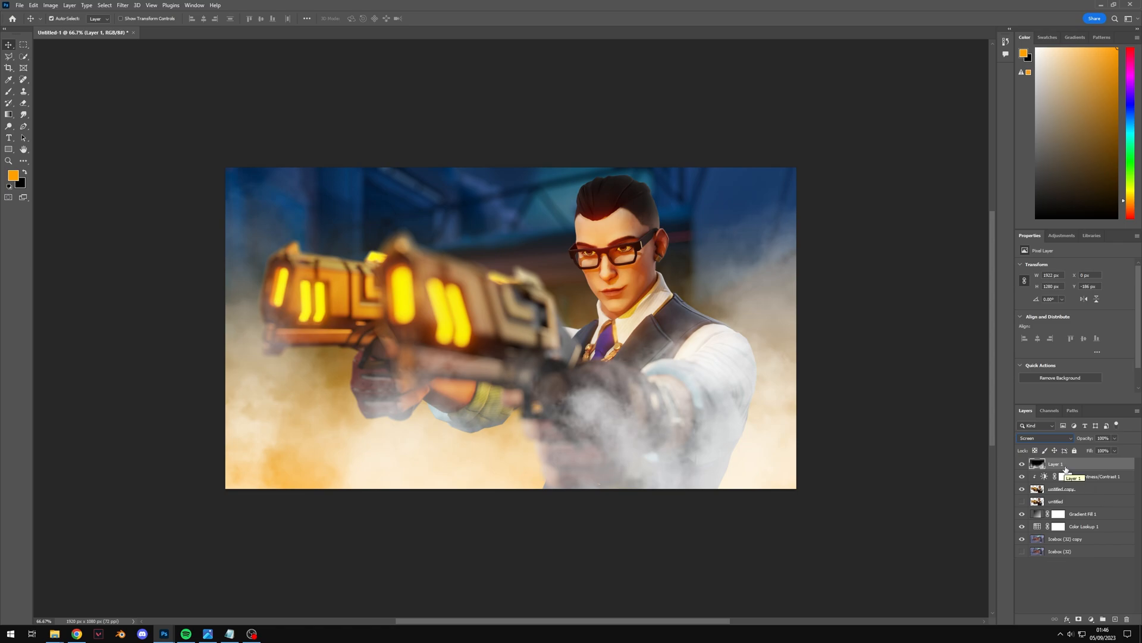
left_click_drag(1065, 469, 1080, 527)
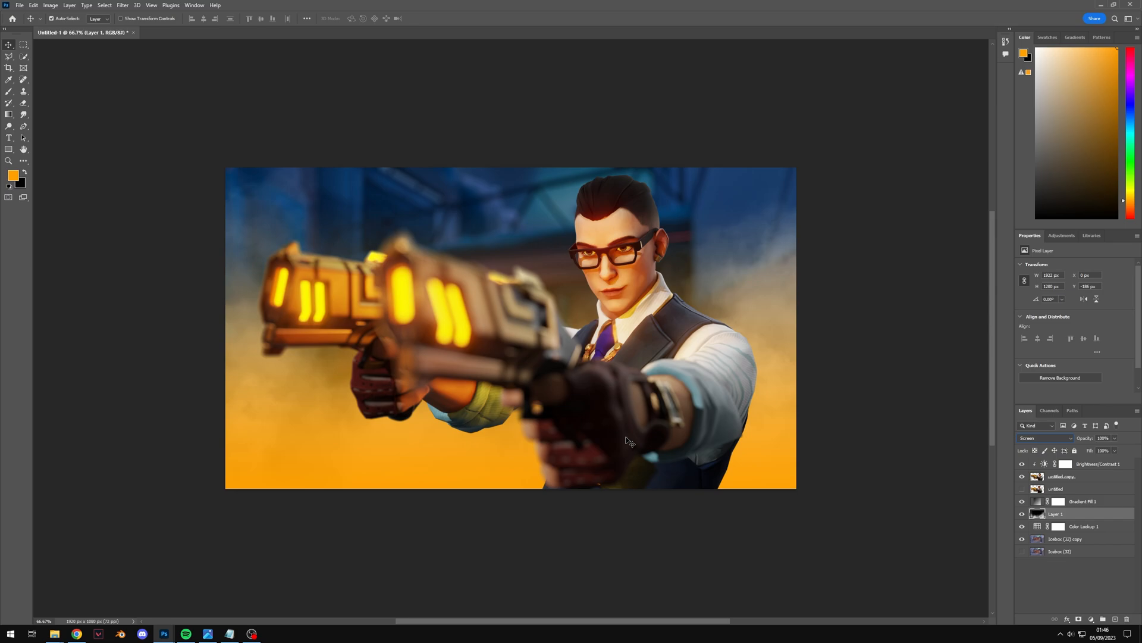
Step: Apply a Gaussian Blur to the smoke layer
left_click(122, 5)
mouse_move(153, 120)
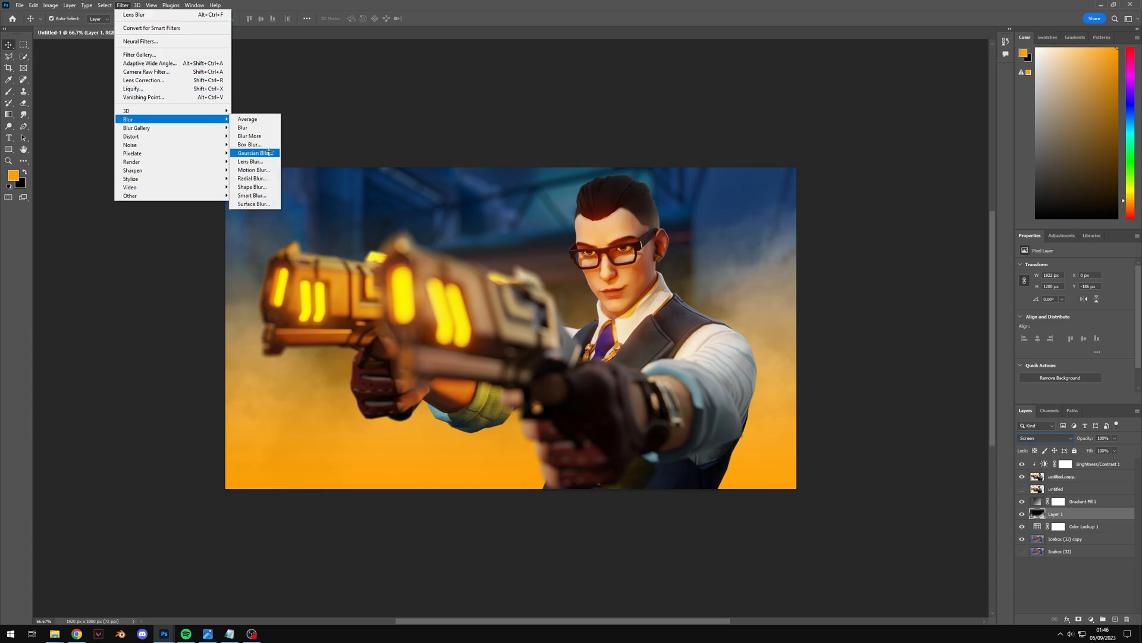
left_click(270, 152)
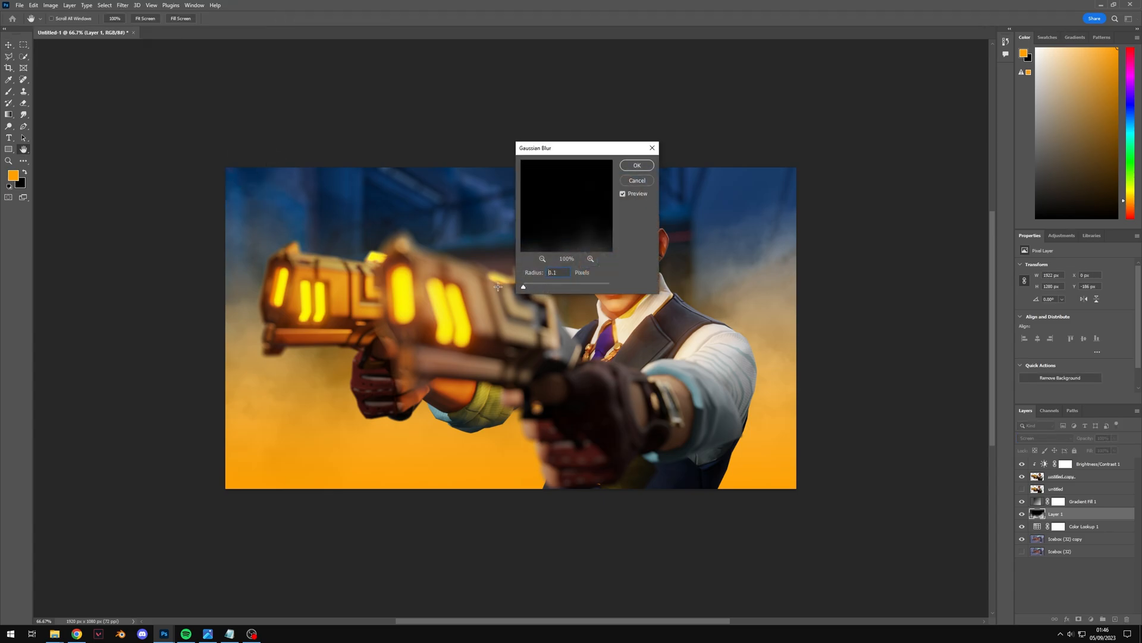
left_click(636, 166)
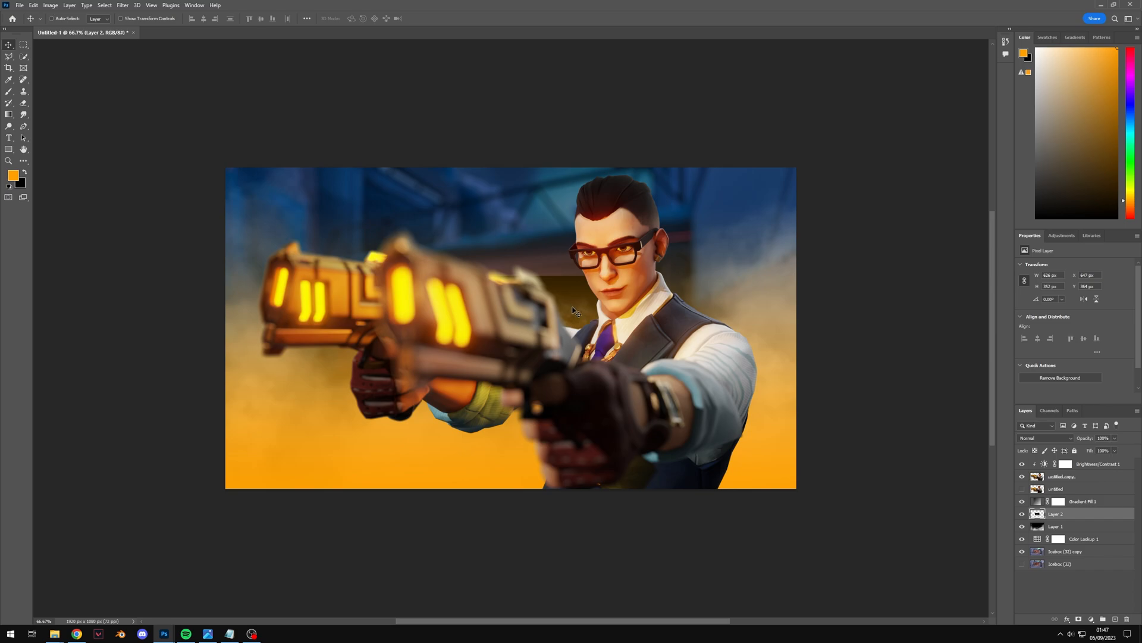
Step: Move the second smoke image, Layer 2, to the canvas's upper-left corner and scale it up to cover the canvas
key("ctrl+t")
left_click_drag(565, 301, 380, 193)
left_click_drag(412, 267, 807, 494)
key("Return")
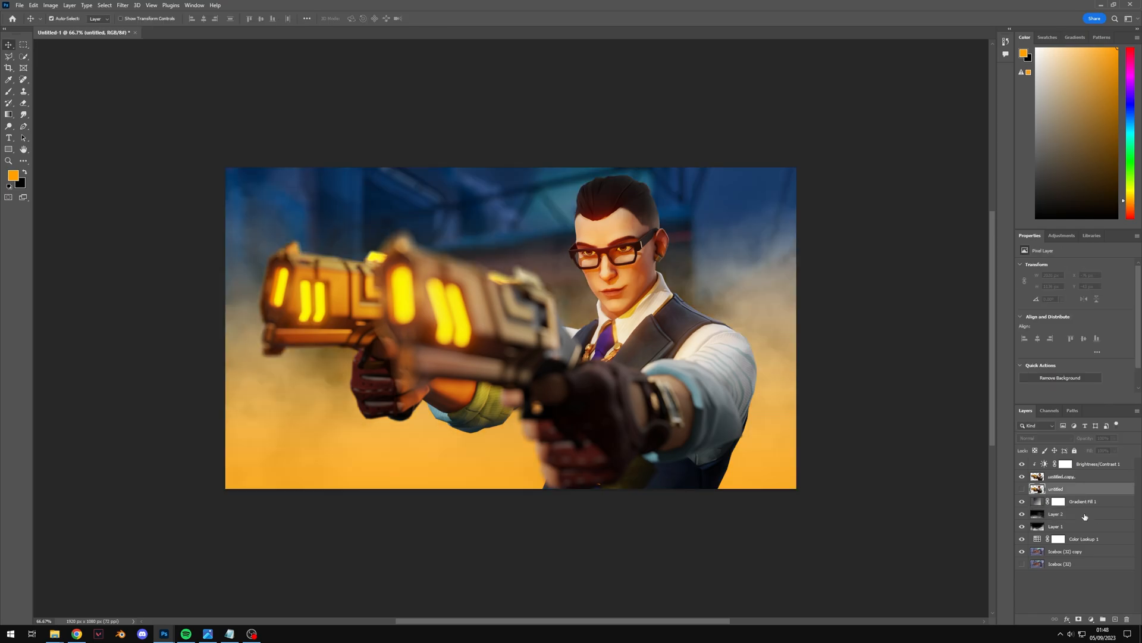
Step: Add a new layer beneath both character layers and paint a large soft white glow behind the character
left_click(1116, 619)
mouse_move(1062, 489)
left_mouse_down()
mouse_move(1071, 497)
mouse_move(1058, 507)
left_mouse_up()
key("b")
right_click_drag(534, 333, 582, 337, "alt")
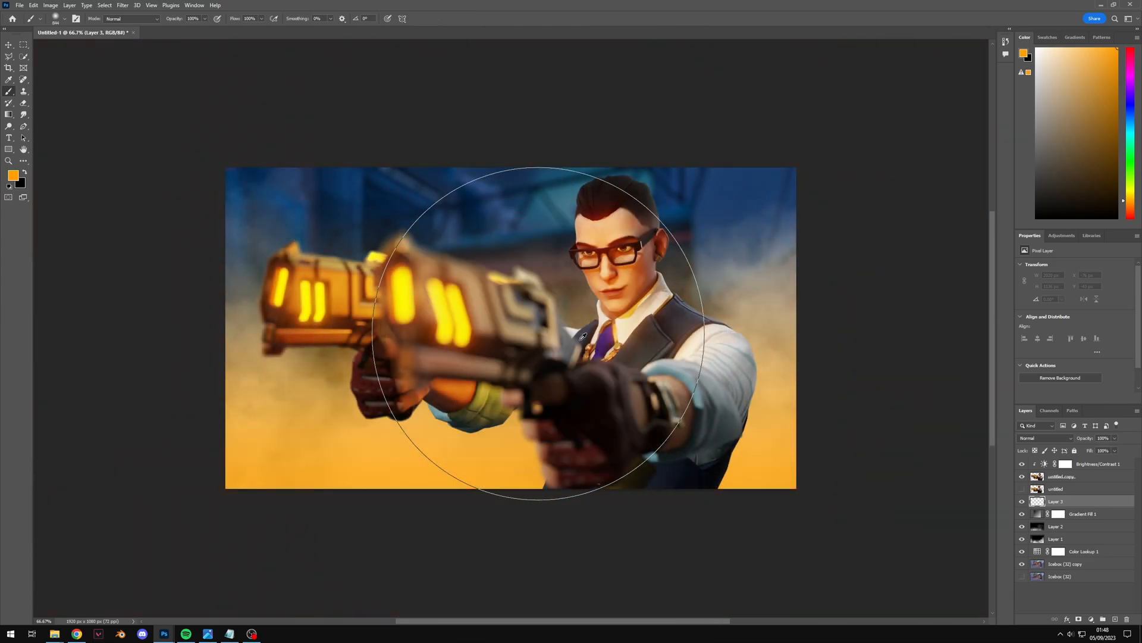
left_click(9, 186)
left_click(24, 172)
mouse_move(612, 382)
right_mouse_down("alt")
mouse_move(645, 370)
mouse_move(612, 383)
mouse_move(635, 384)
right_mouse_up("alt")
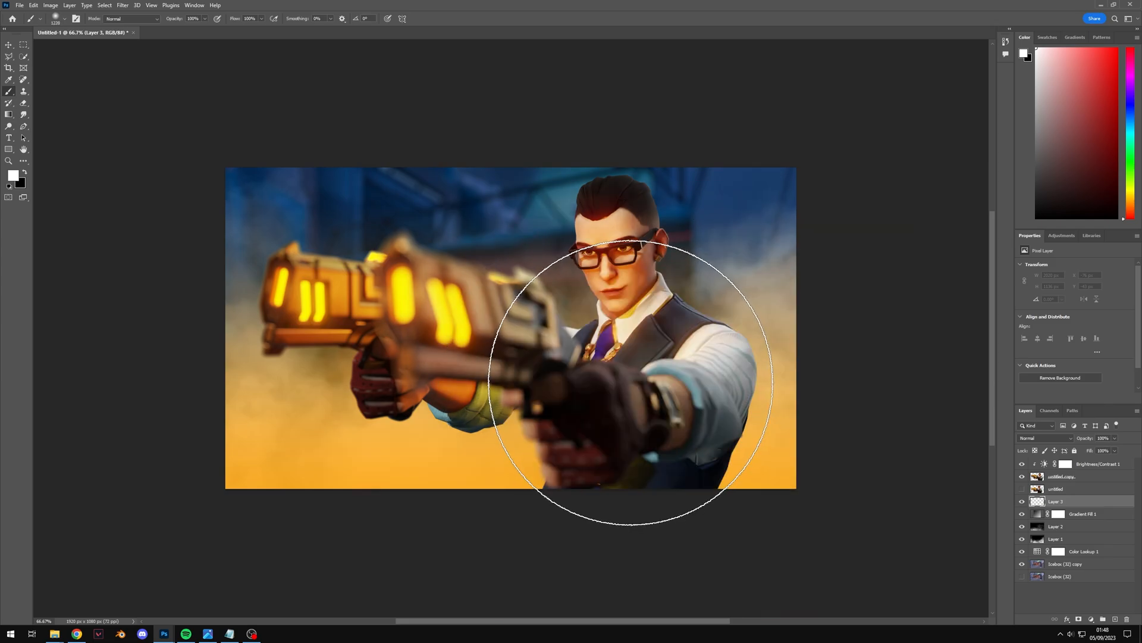
left_click(629, 372)
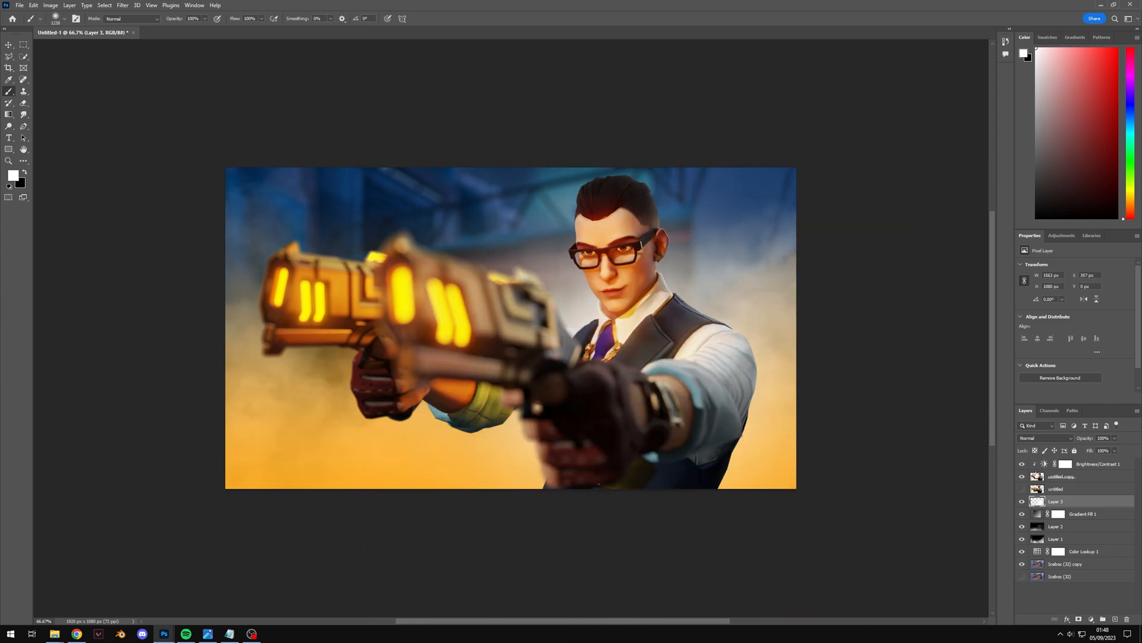
Step: Set the white glow layer to Overlay and paint another soft white spot over the upper background beside the character's head
left_click(1039, 438)
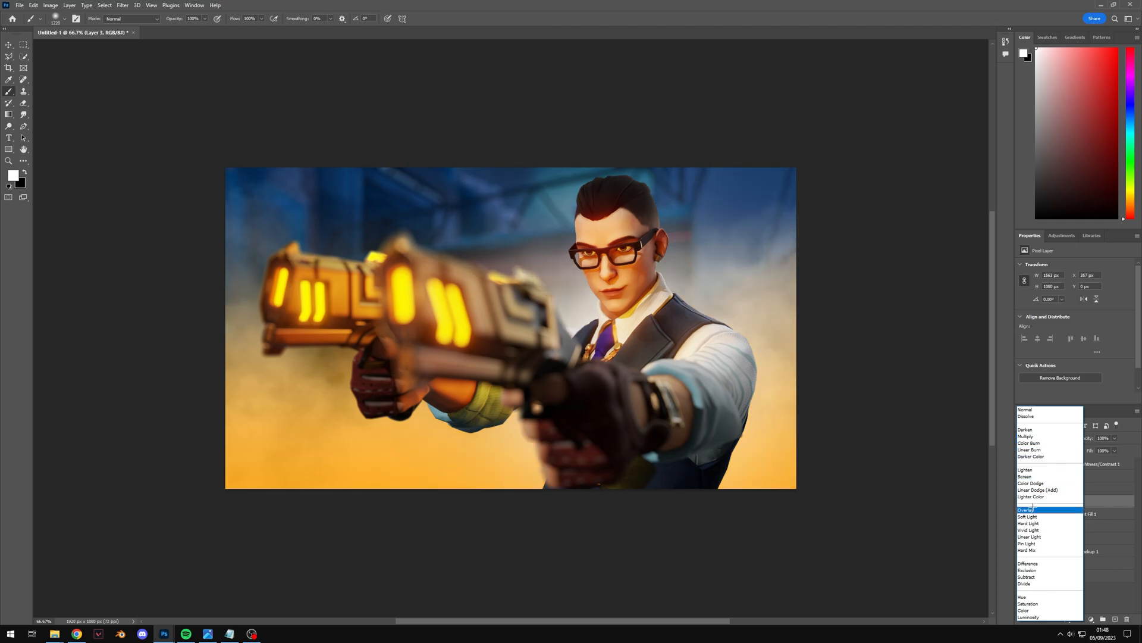
left_click(1034, 510)
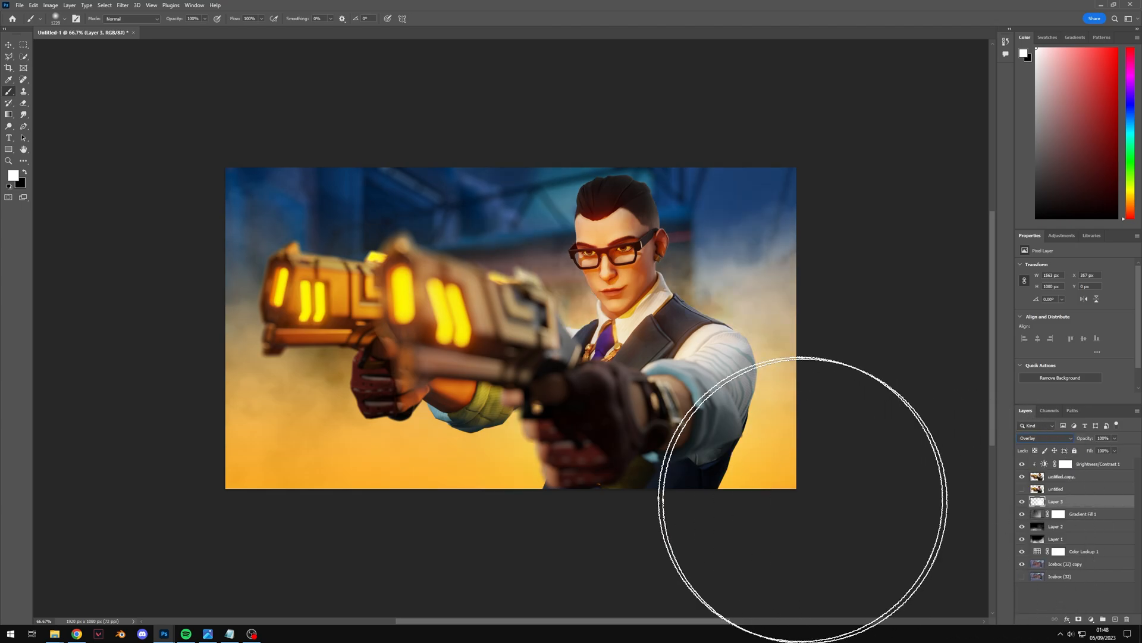
left_click(529, 204)
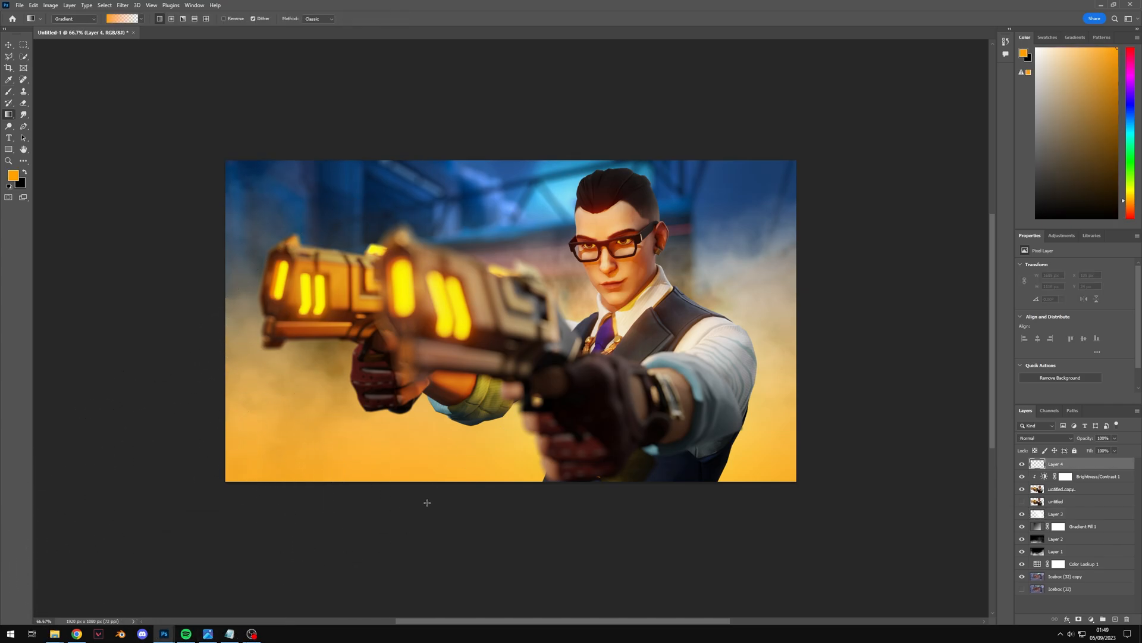
Step: Draw a diagonal orange-to-transparent gradient on Layer 4, clip it to the character, and adjust its opacity
left_click_drag(426, 509, 726, 183)
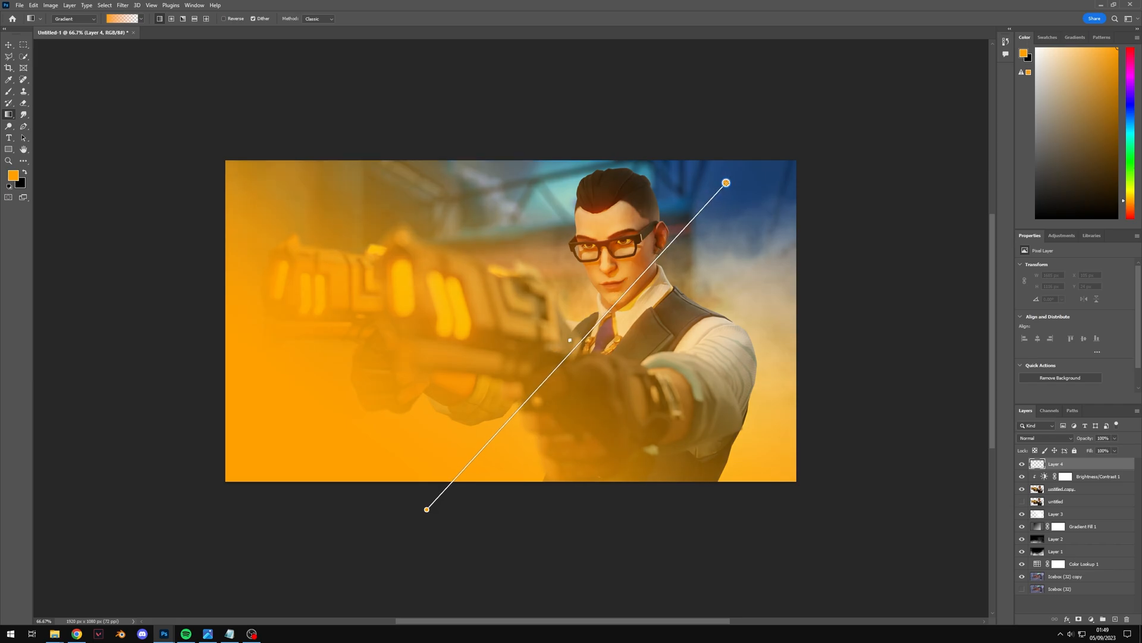
left_click_drag(507, 507, 654, 164)
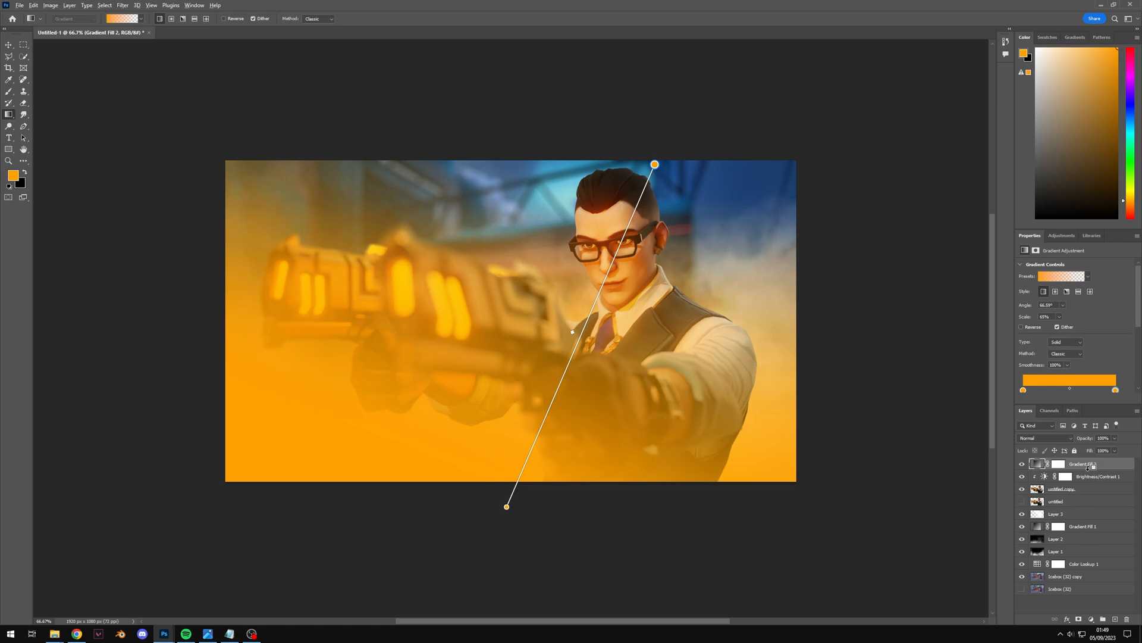
left_click(1093, 467, "alt")
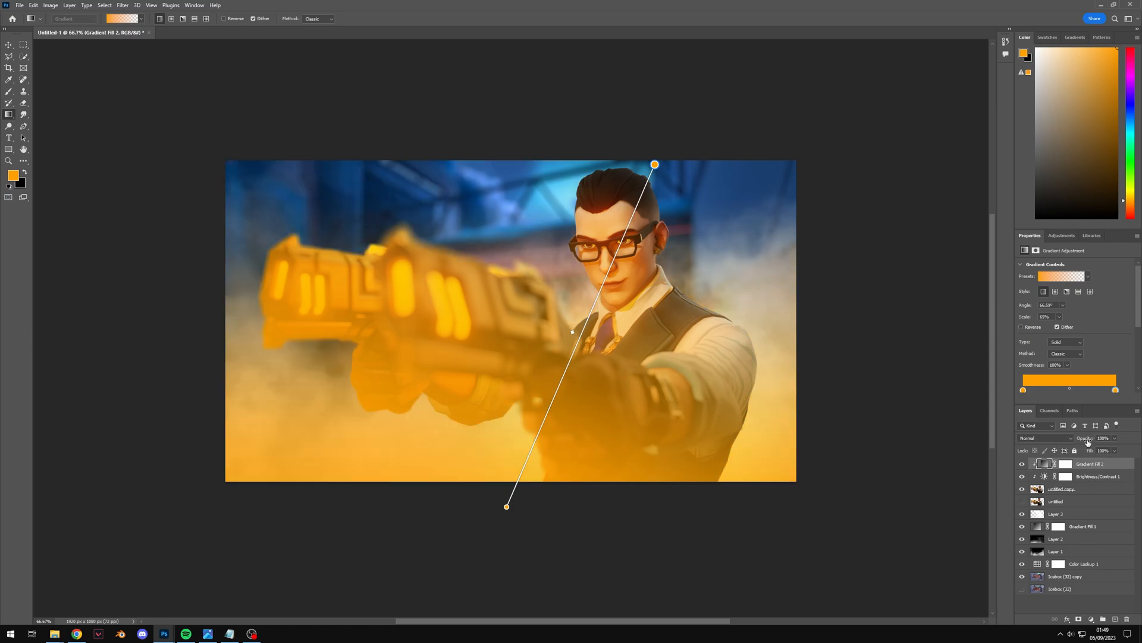
left_click_drag(1070, 441, 1072, 441)
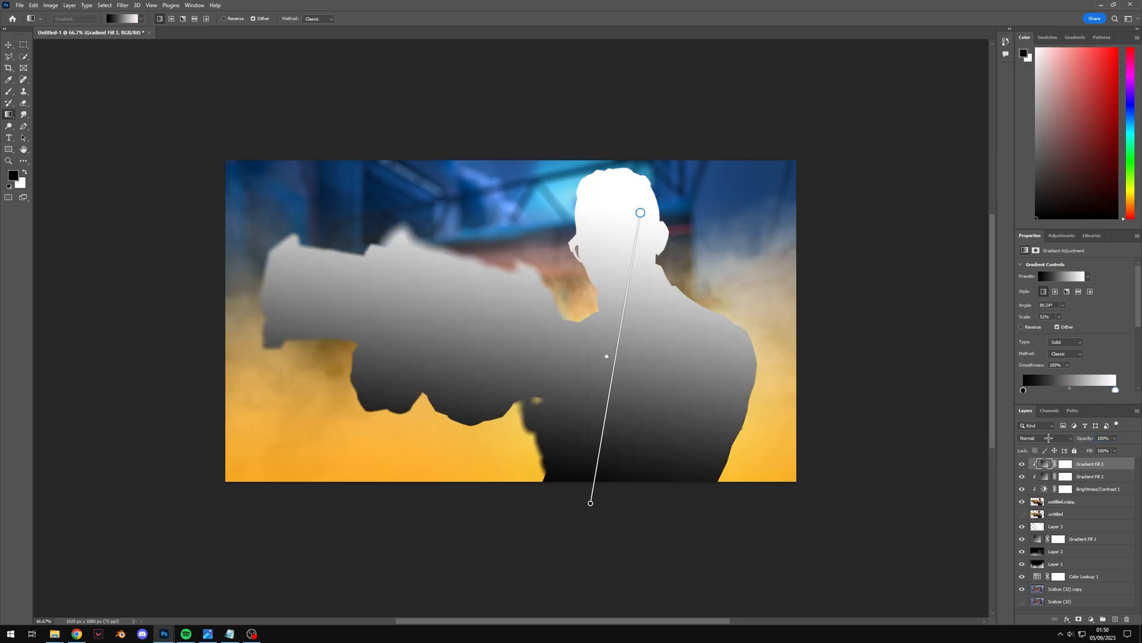
Step: Set the clipped black-to-white Gradient Fill 3 layer to Overlay and reduce its opacity to 10%
left_click(1047, 437)
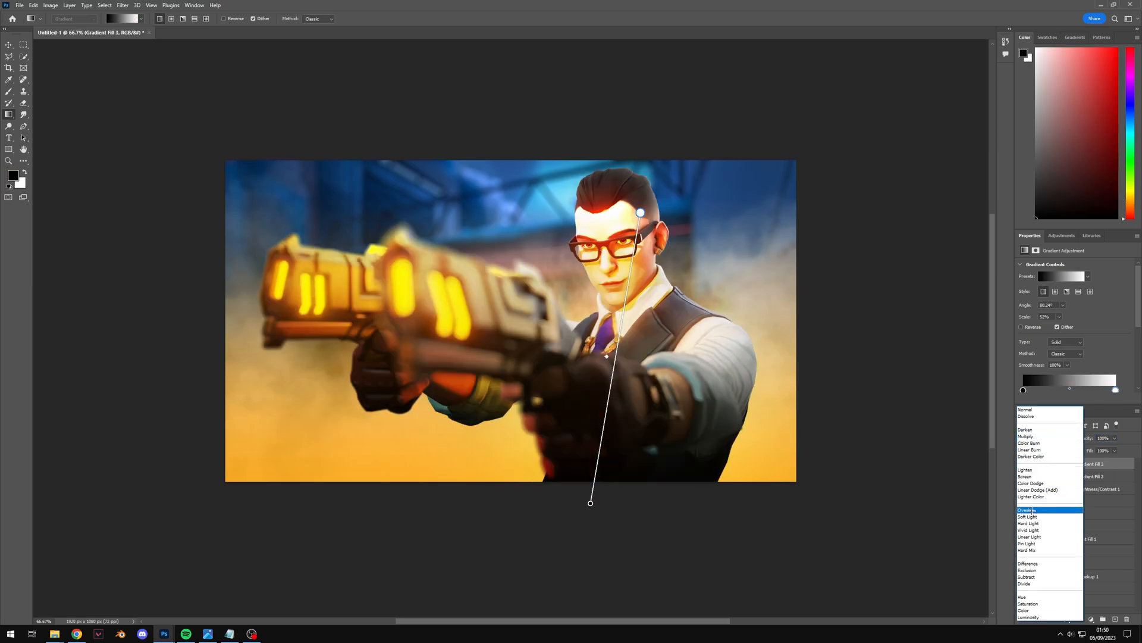
left_click(1063, 505)
type("19")
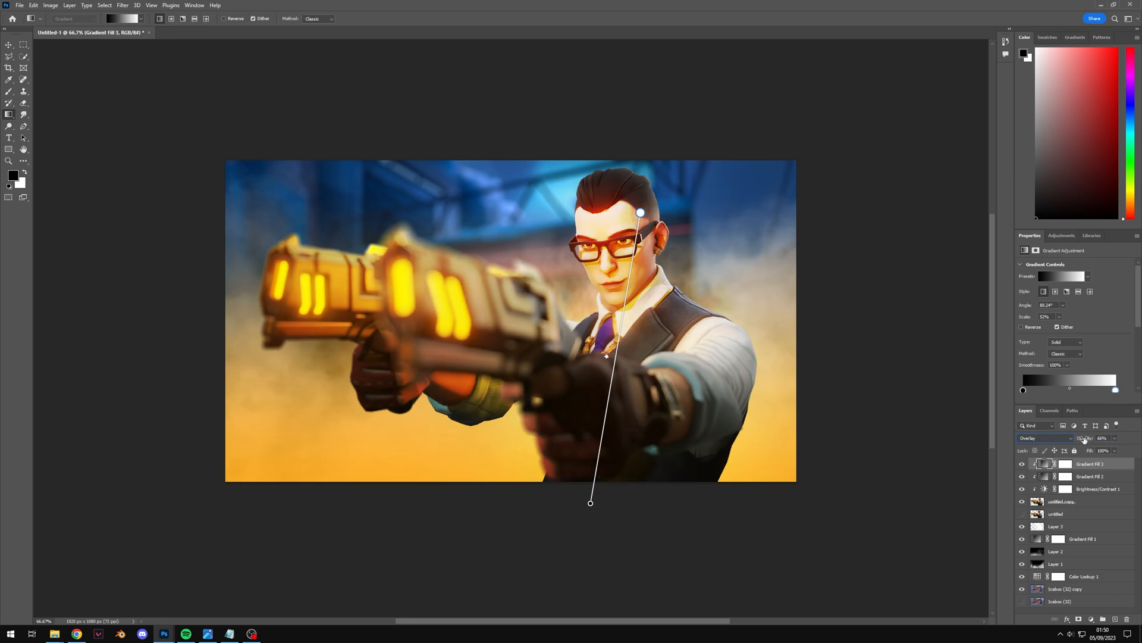
key("Return")
left_click_drag(1081, 439, 1077, 438)
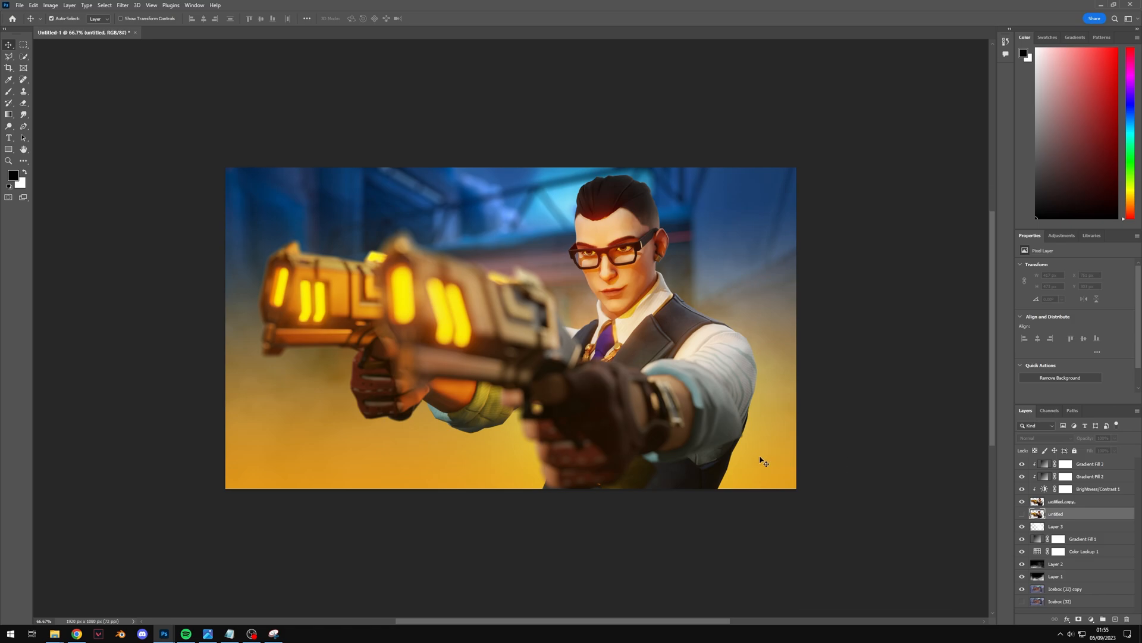
Step: Add an orange (#ffa100) Solid Color fill layer above Gradient Fill 3
left_click(1089, 476)
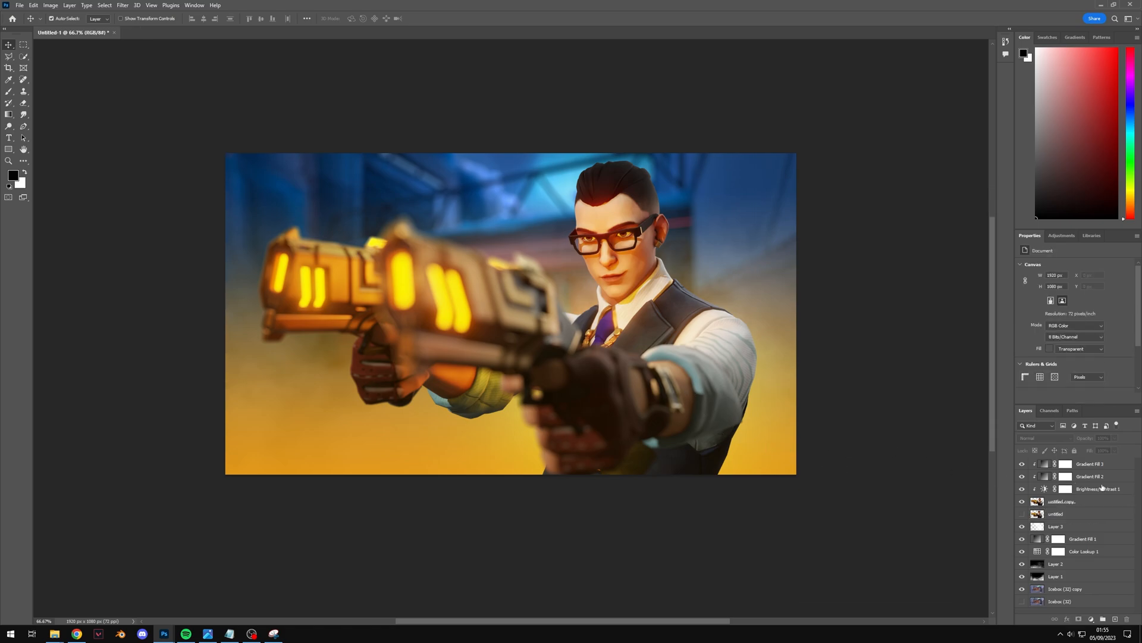
left_click(1065, 464)
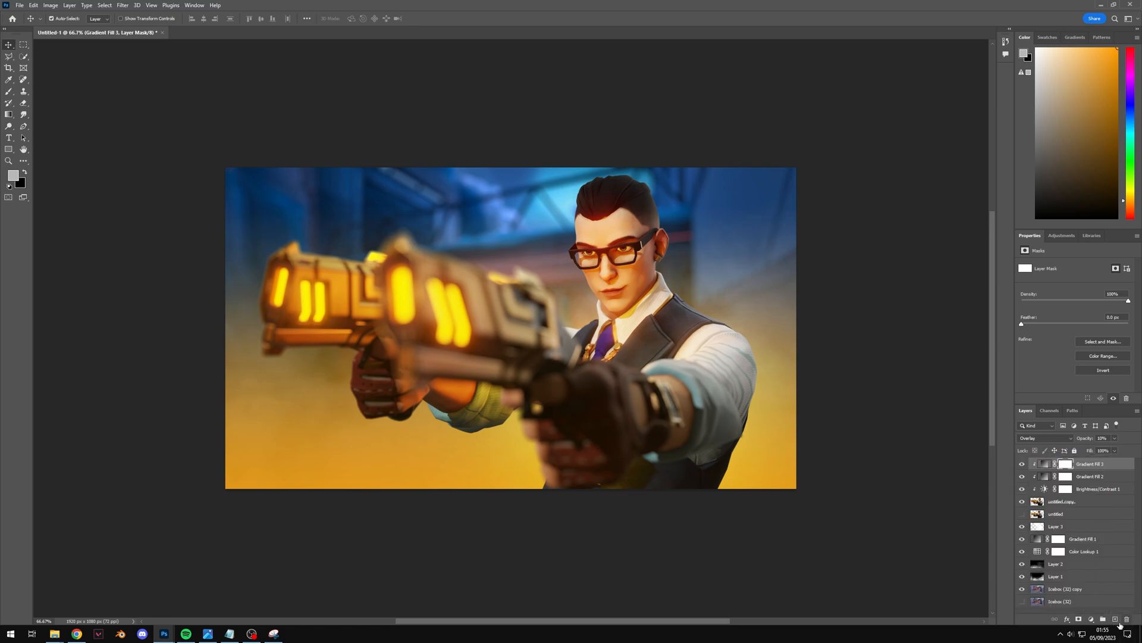
left_click(1091, 619)
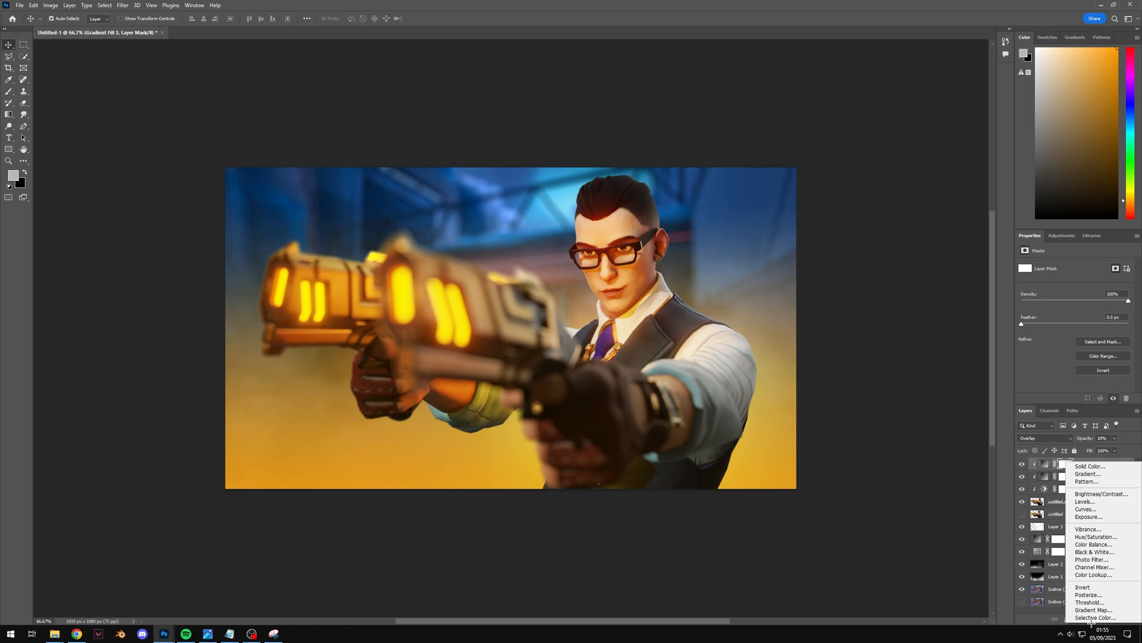
left_click(1091, 466)
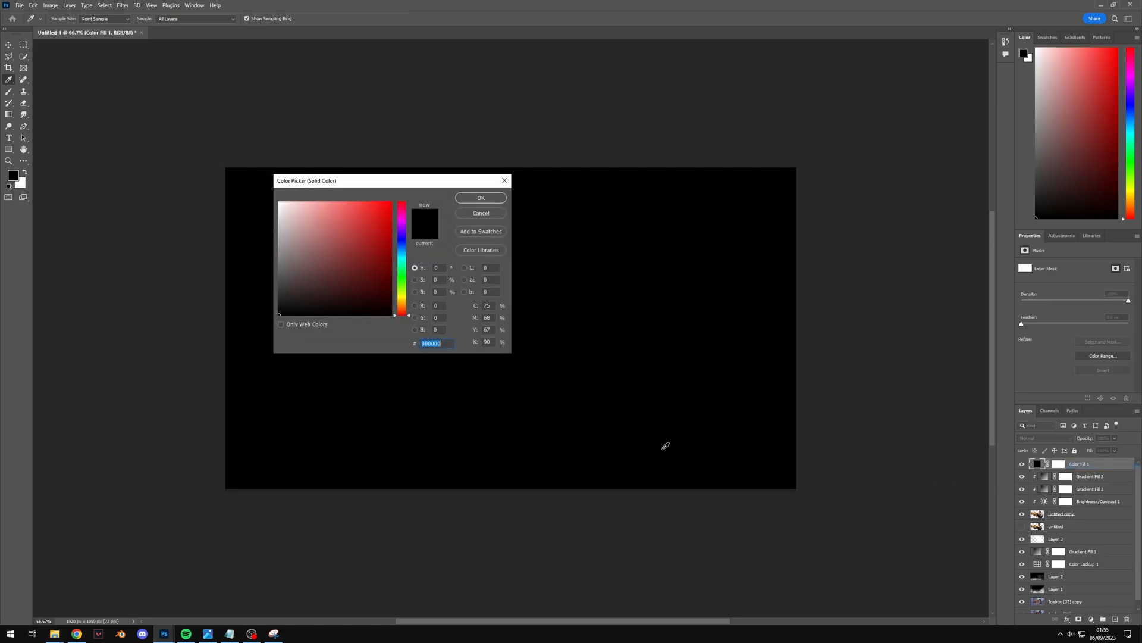
left_click(594, 409)
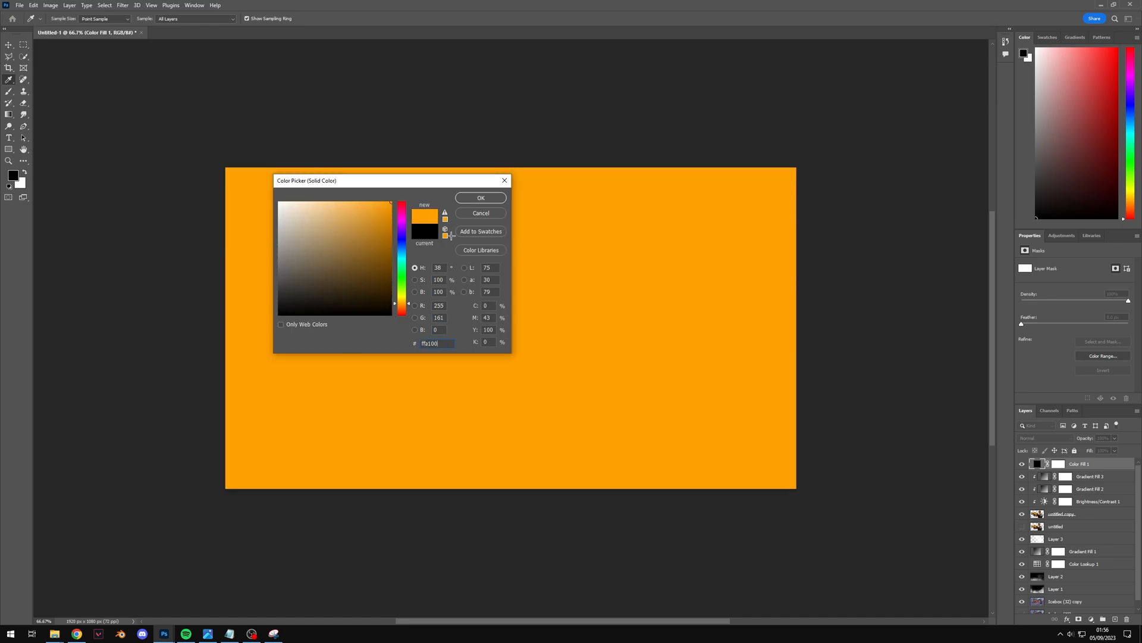
left_click(481, 198)
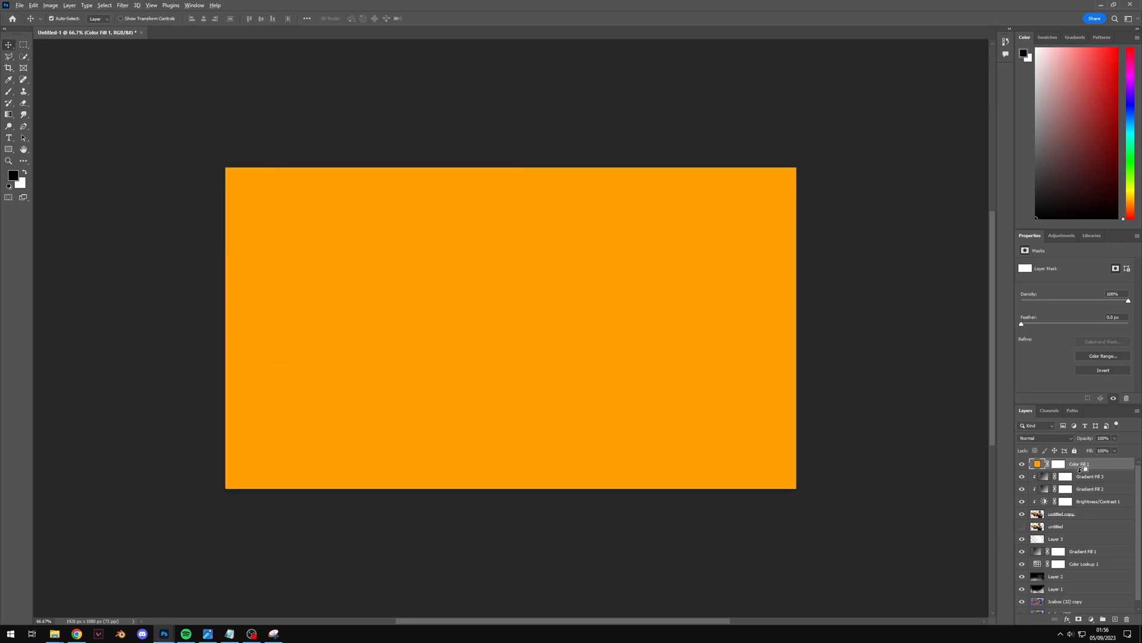
Step: Clip the orange Color Fill 1 layer to the character and set its blend mode to Soft Light
left_click(1080, 470, "alt")
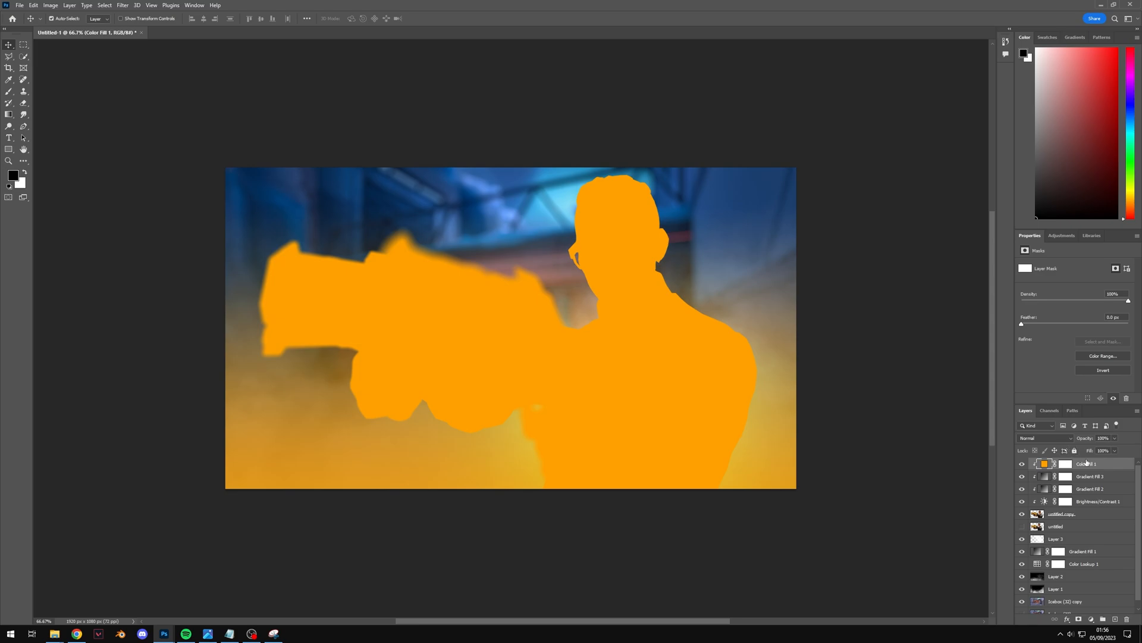
left_click(1064, 438)
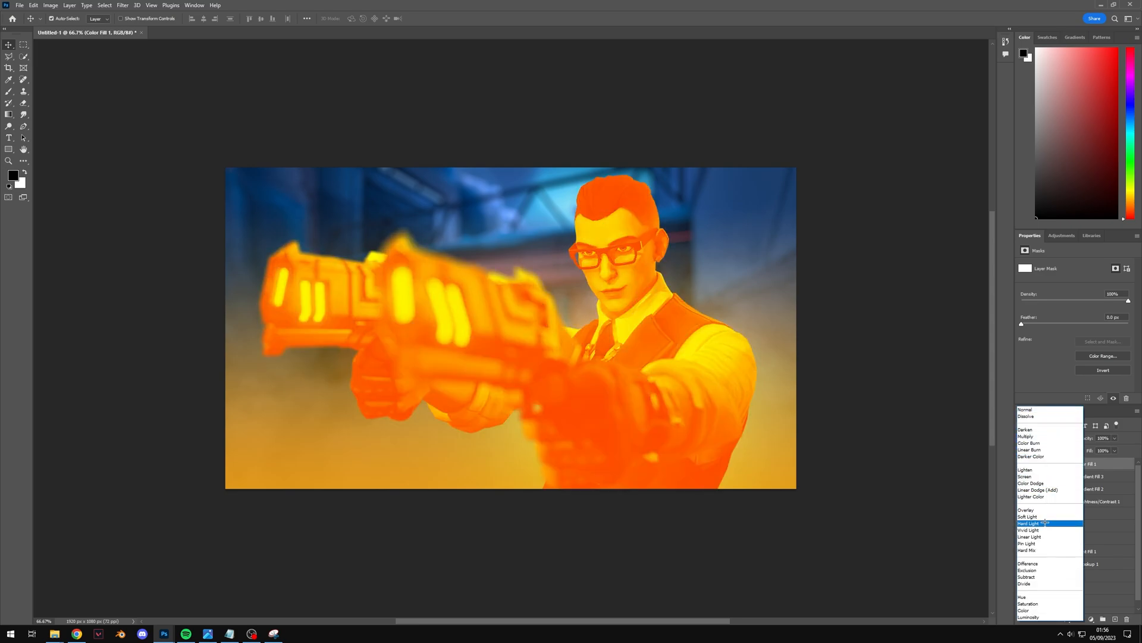
left_click(1042, 517)
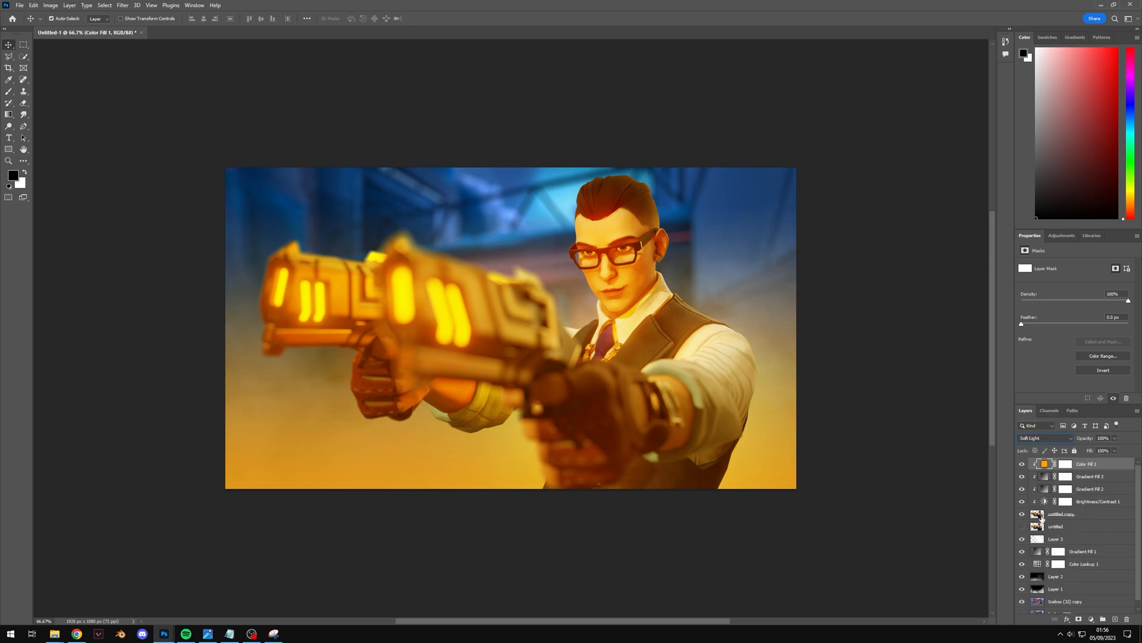
left_click(1066, 465)
left_click_drag(475, 345, 551, 346)
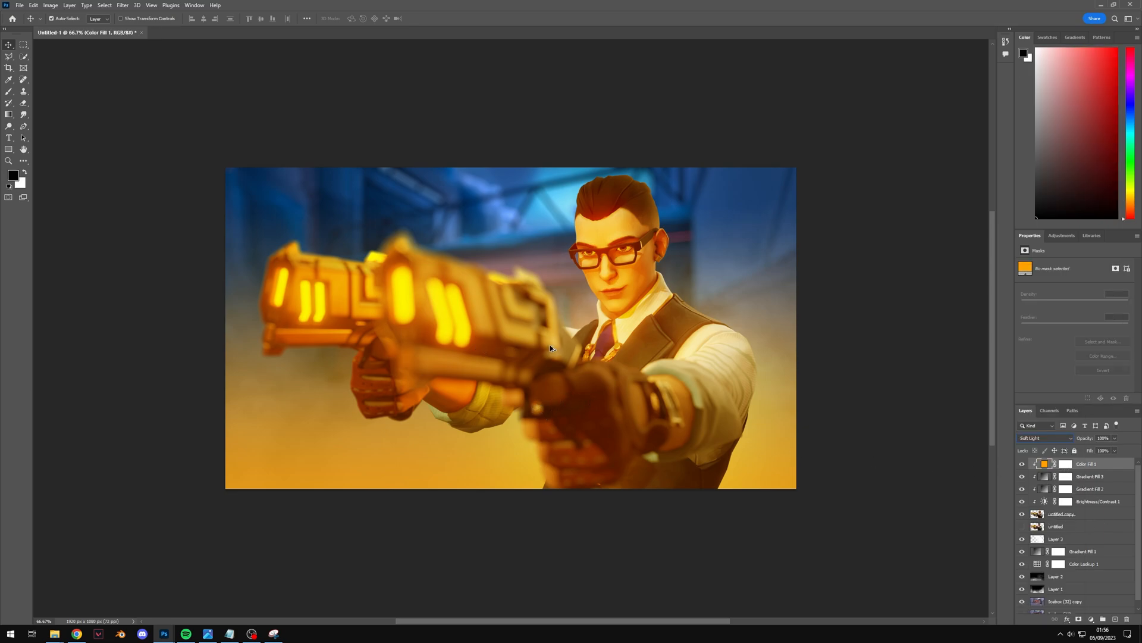
Step: Black out the Color Fill 1 mask and paint white along the character's lower and outer edges to reveal an orange rim light
left_click(1064, 464)
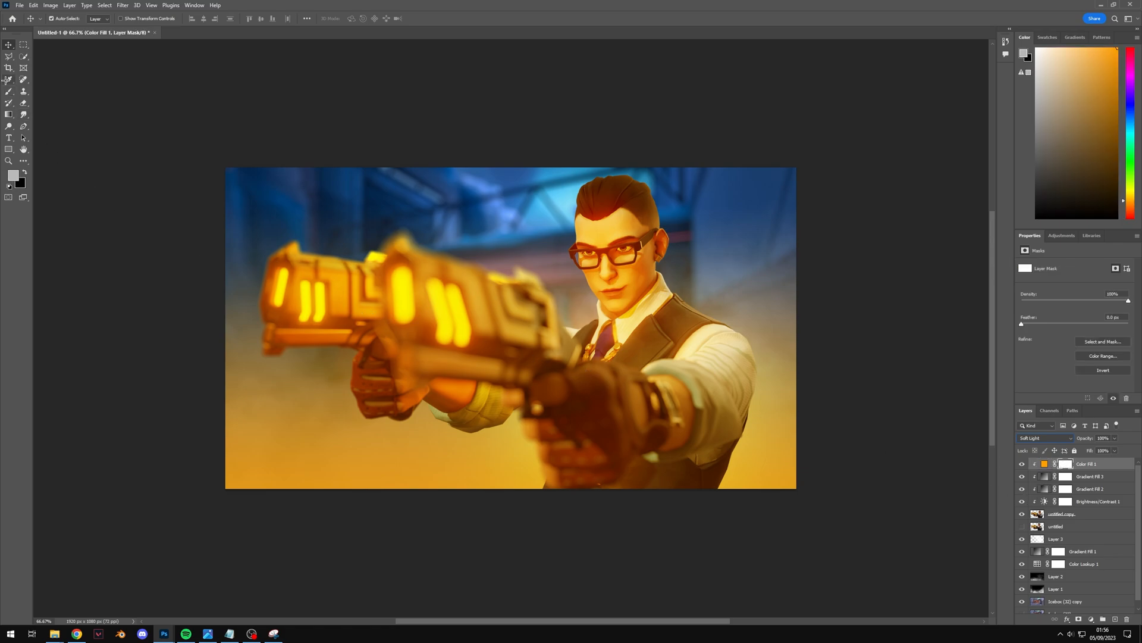
left_click(215, 5)
left_click(591, 1)
key("b")
key("x")
right_click_drag(457, 300, 476, 300, "alt")
mouse_move(684, 225)
left_mouse_down()
mouse_move(221, 276)
mouse_move(563, 451)
mouse_move(838, 211)
mouse_move(586, 438)
mouse_move(755, 451)
mouse_move(816, 540)
mouse_move(788, 562)
left_mouse_up()
scroll(770, 500, "up", 5, "alt")
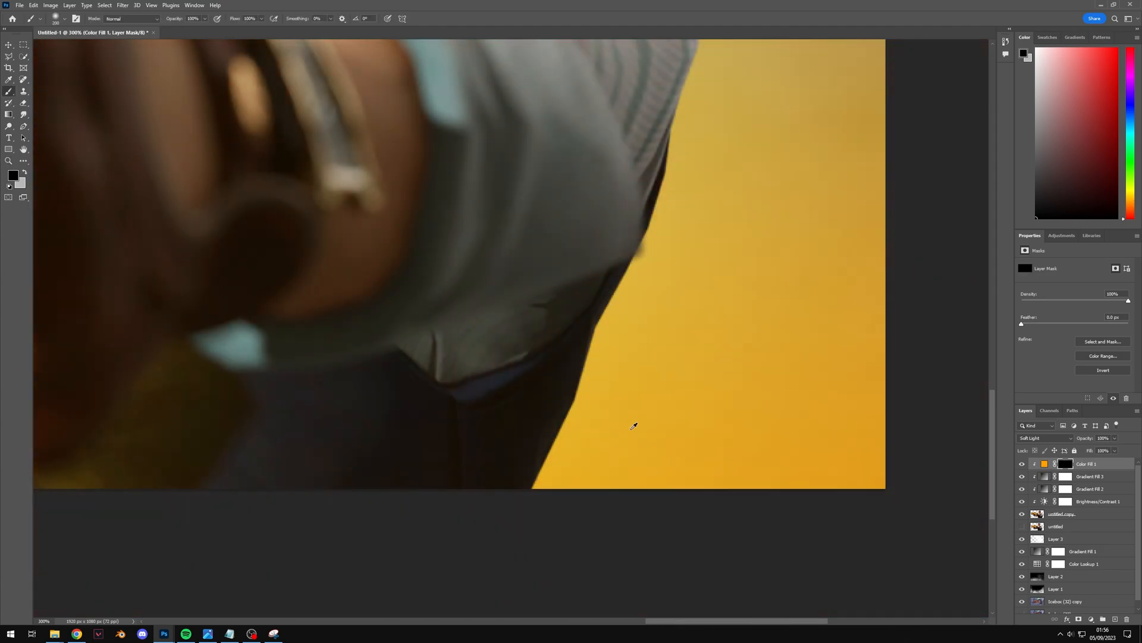
mouse_move(630, 428)
right_mouse_down("alt")
mouse_move(589, 443)
mouse_move(619, 467)
right_mouse_up("alt")
key("x")
scroll(770, 507, "up", 10)
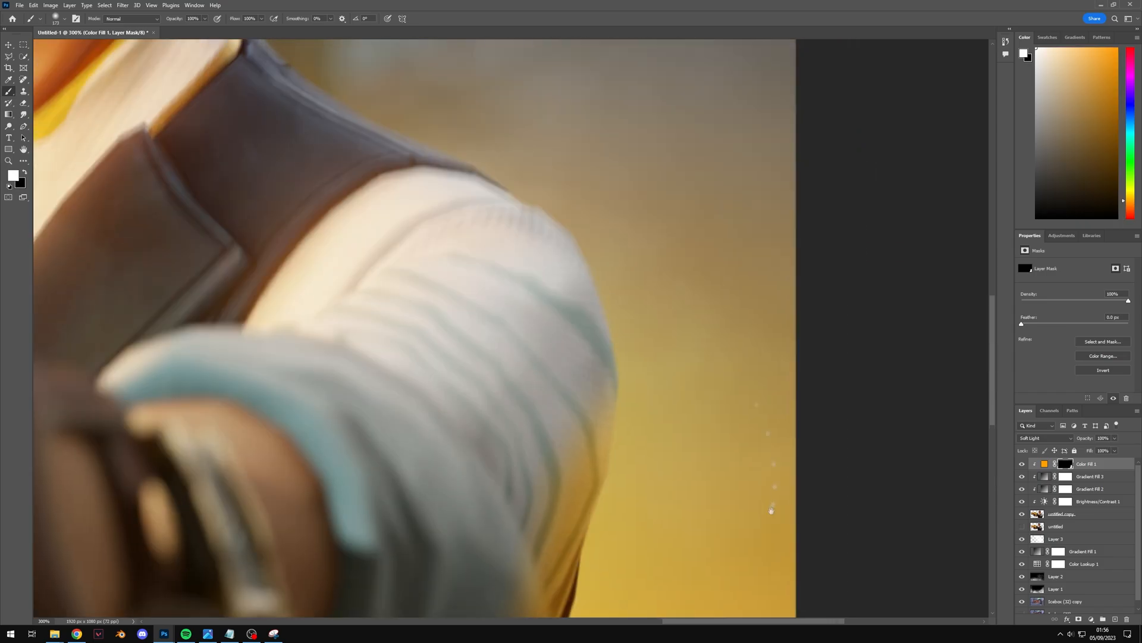
scroll(581, 369, "down", 5, "alt")
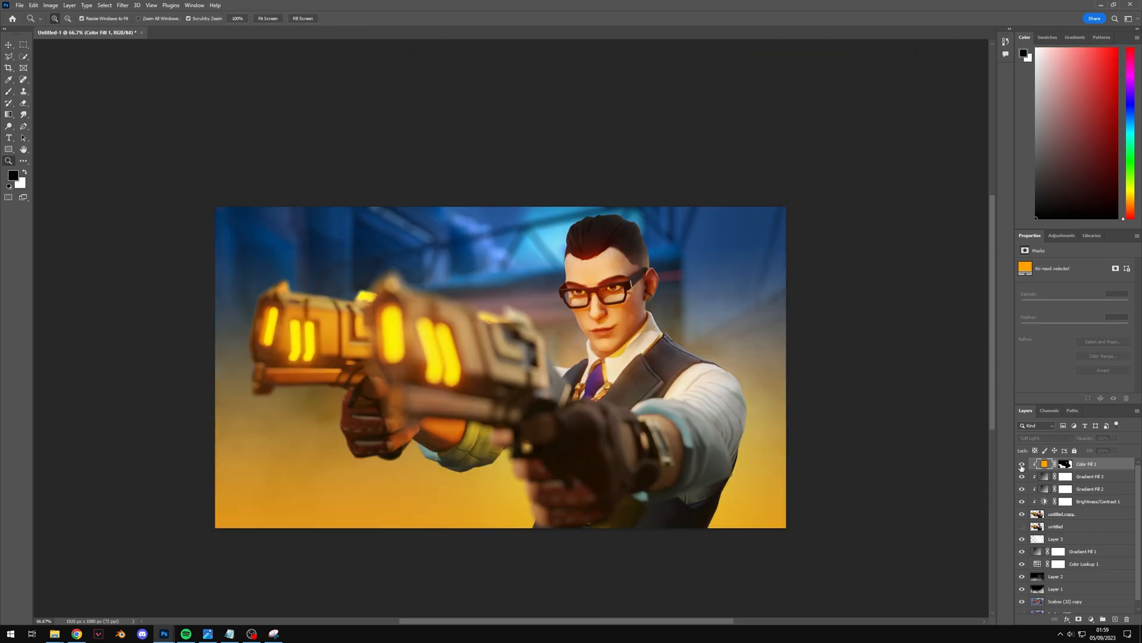
Step: Compare the whole thumbnail with and without the orange Color Fill 1 rim light
left_click(1022, 465)
left_click(1022, 465)
left_click(1022, 464)
left_click(1022, 465)
left_click(1023, 465)
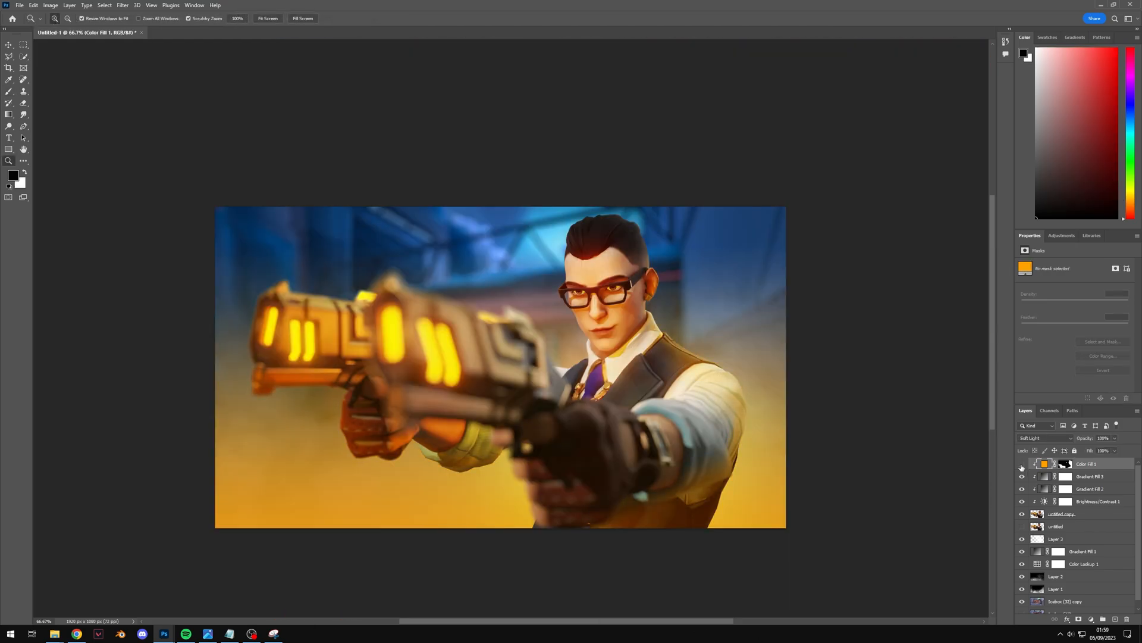
left_click(1022, 465)
left_click(1022, 465)
left_click(1022, 464)
left_click(1022, 465)
left_click(615, 523)
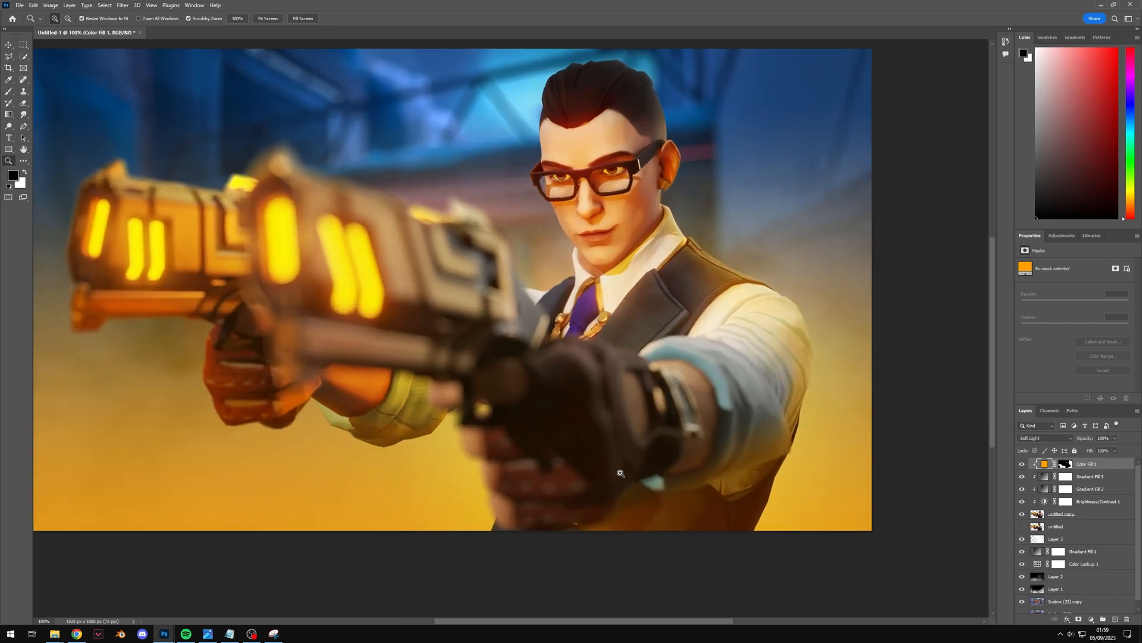
Step: Inspect the orange light on the character's glasses and face up close, comparing Color Fill 1 hidden and shown
left_click(528, 176)
left_click(527, 176)
left_click(528, 175)
left_click(527, 176)
left_click_drag(590, 203, 558, 313)
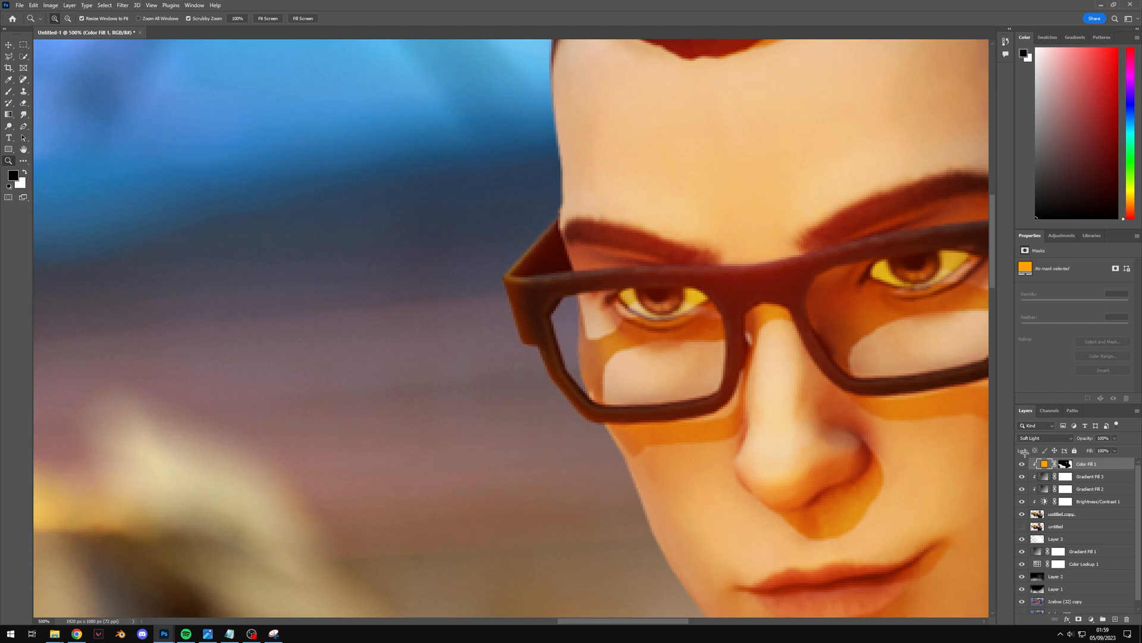
left_click(1022, 464)
left_click(1022, 465)
left_click(1023, 465)
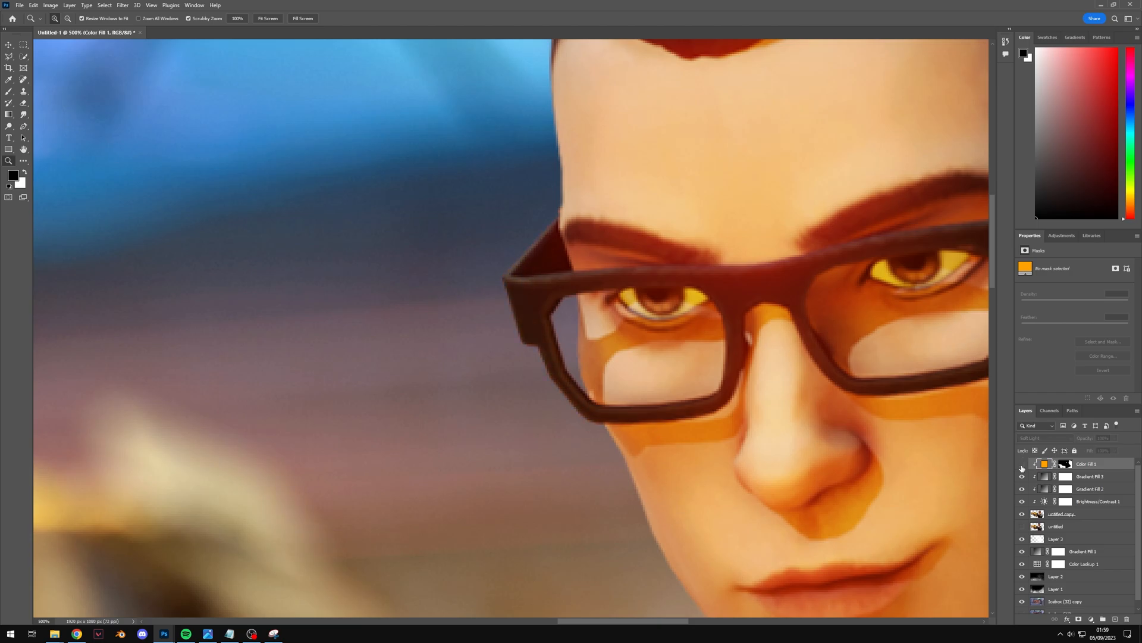
left_click(1022, 464)
left_click(609, 439, "alt")
left_click(609, 440, "alt")
left_click(608, 439, "alt")
left_click(609, 440, "alt")
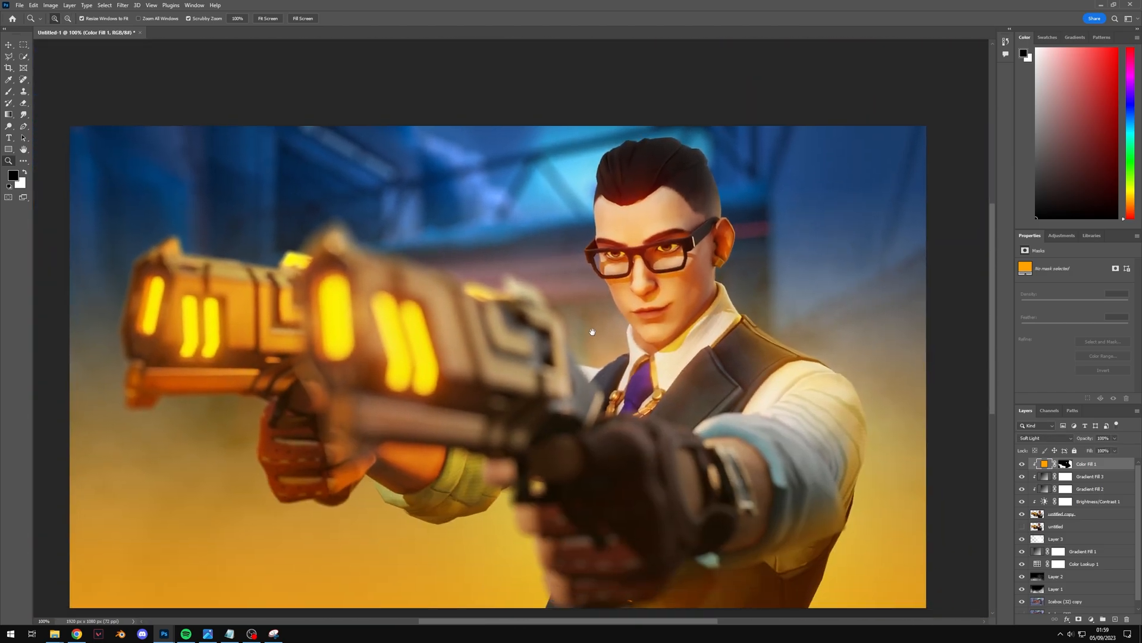
left_click(575, 323, "alt")
left_click_drag(618, 313, 617, 334)
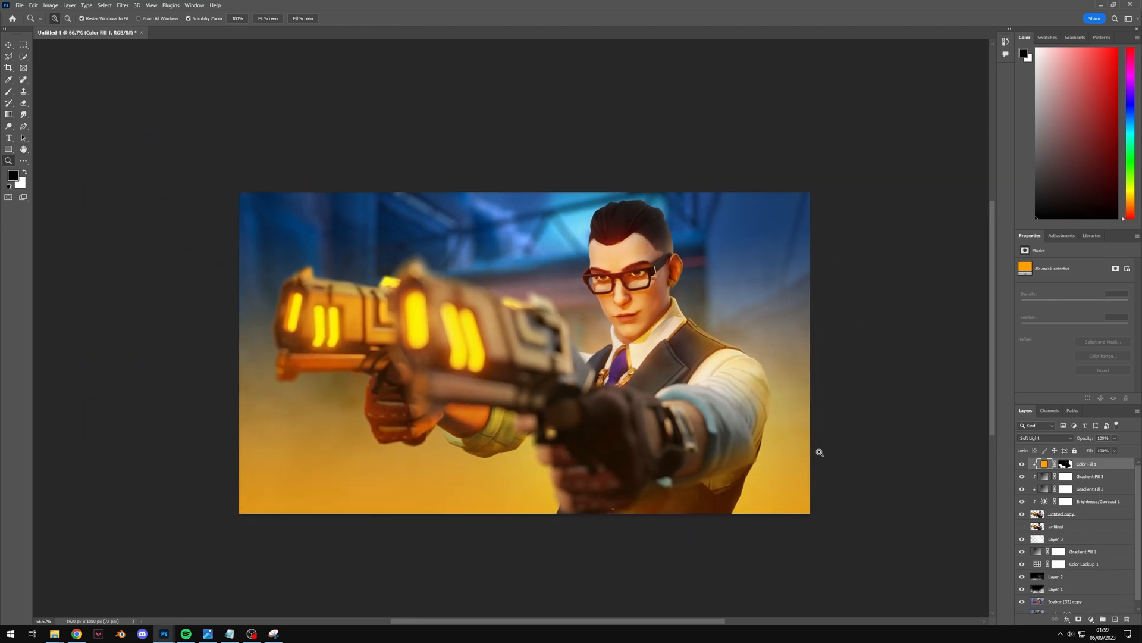
Step: Add a light blue (#7bb9ff) Solid Color fill layer, clipped to the character, and set it to Soft Light
left_click(1090, 620)
left_click(1105, 463)
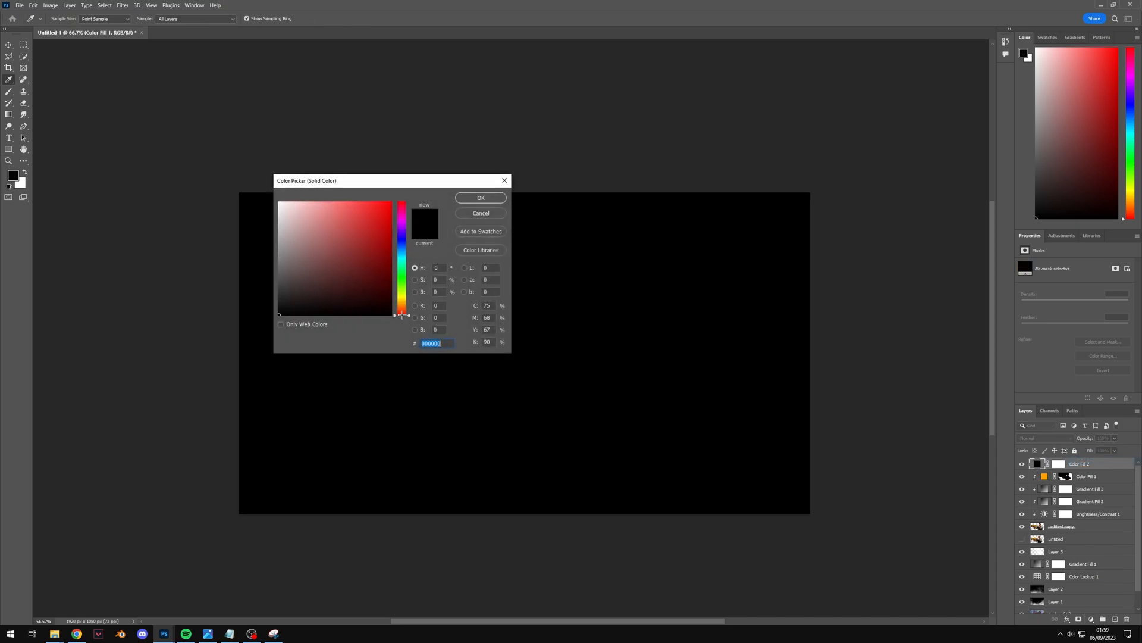
type("7bb9ff")
left_click(483, 198)
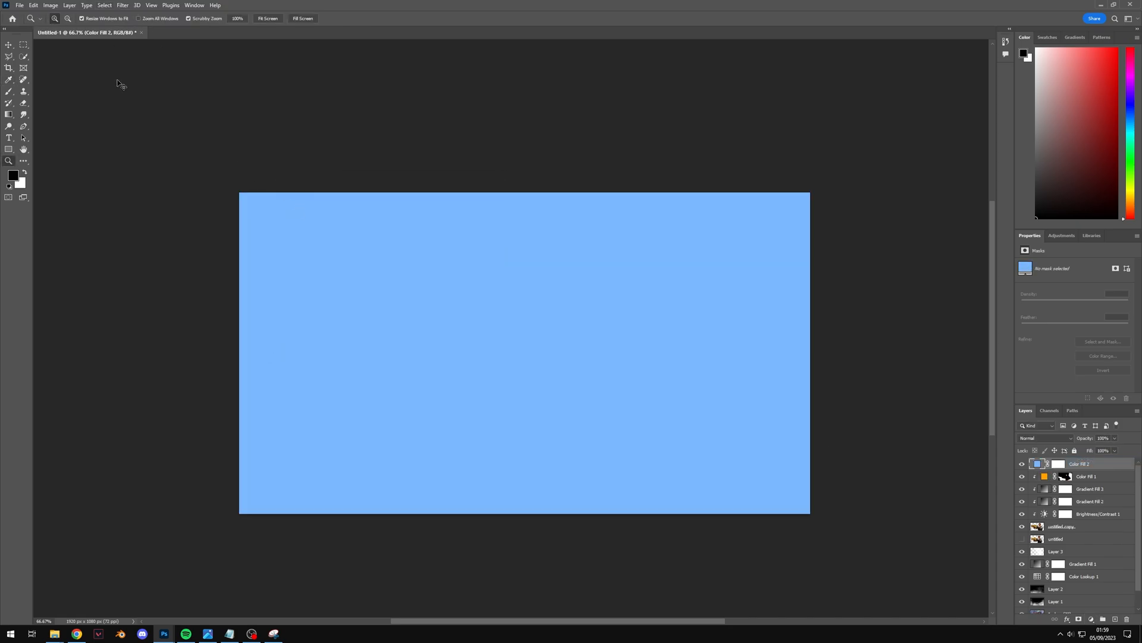
left_click(1050, 438)
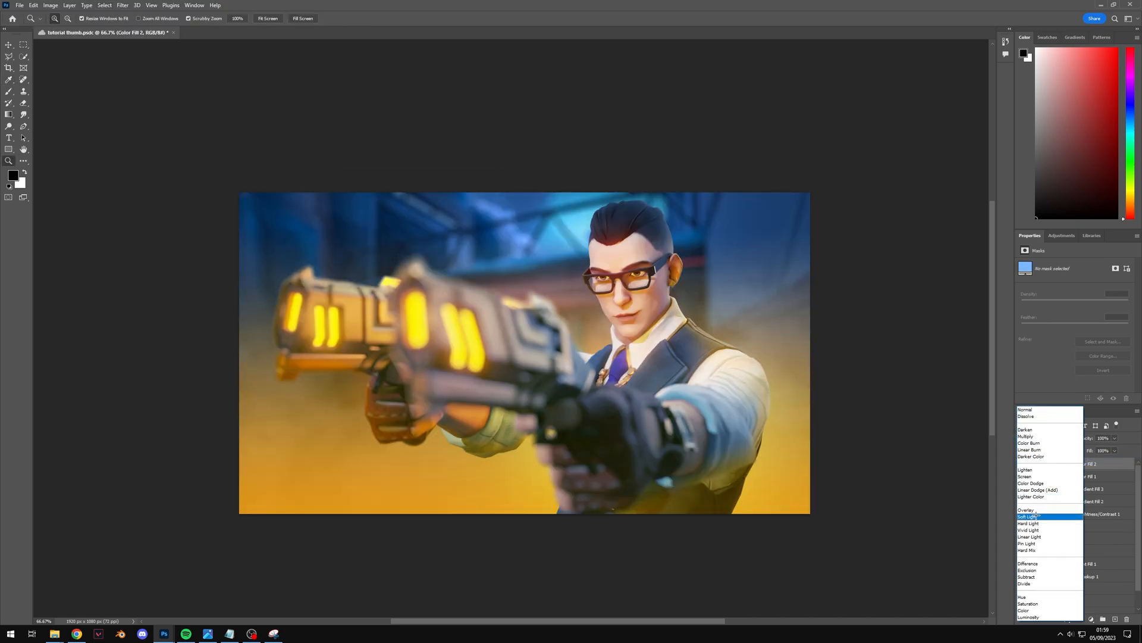
left_click(1035, 515)
Step: Black out the Color Fill 2 mask and paint soft white over the top of the character's head to reveal blue light
left_click(1060, 468)
key("b")
key("x")
mouse_move(655, 357)
left_mouse_down()
mouse_move(222, 294)
mouse_move(603, 498)
left_mouse_up()
key("x")
scroll(628, 200, "up", 4, "alt")
left_click_drag(476, 220, 714, 154)
left_click_drag(661, 357, 713, 195)
left_click_drag(314, 319, 256, 319, "ctrl")
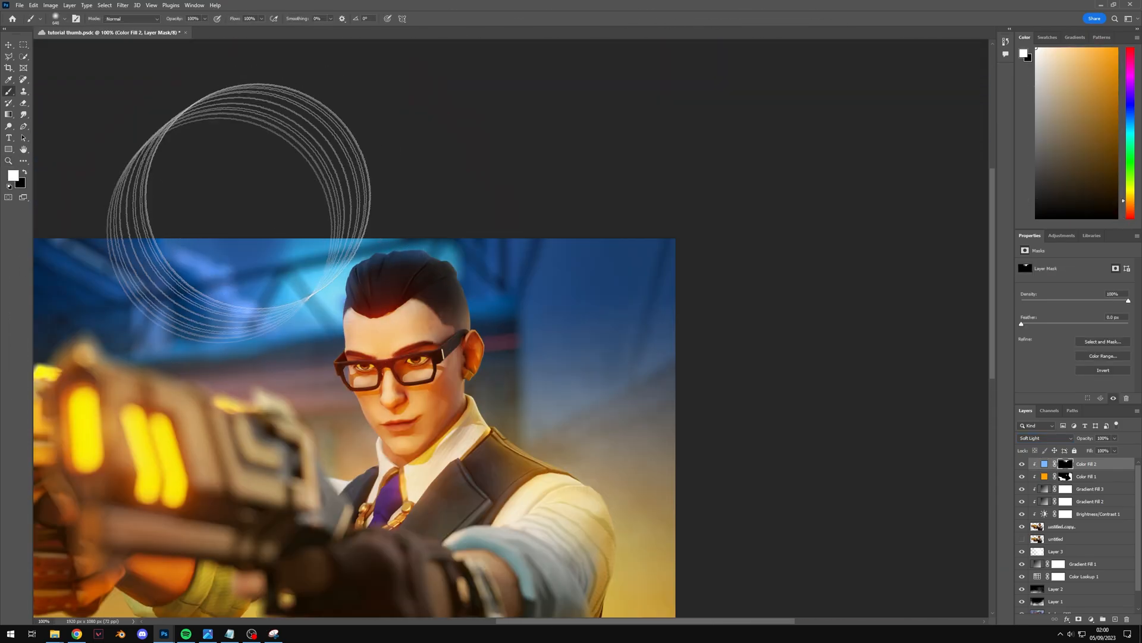
left_click_drag(261, 223, 614, 164)
left_click_drag(405, 241, 286, 241)
key("z")
left_click_drag(292, 187, 256, 188)
Step: Compare the character's lighting with and without the blue Color Fill 2 layer
left_click(1044, 464)
left_click(1023, 465)
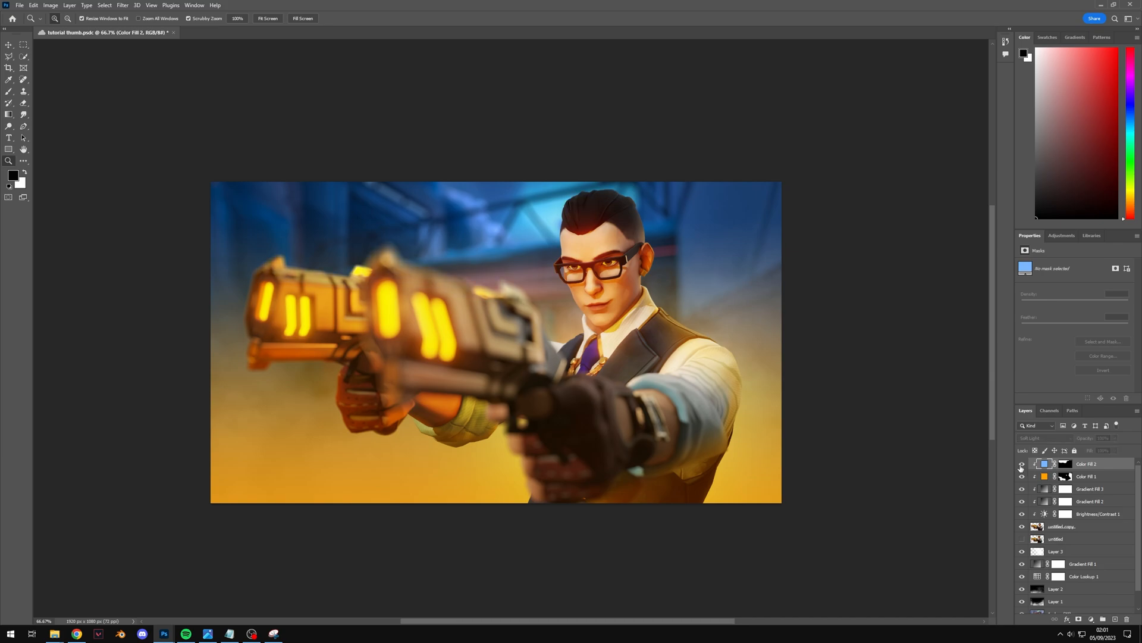
left_click(1022, 465)
left_click(1022, 465)
left_click(1021, 466)
left_click(1021, 466)
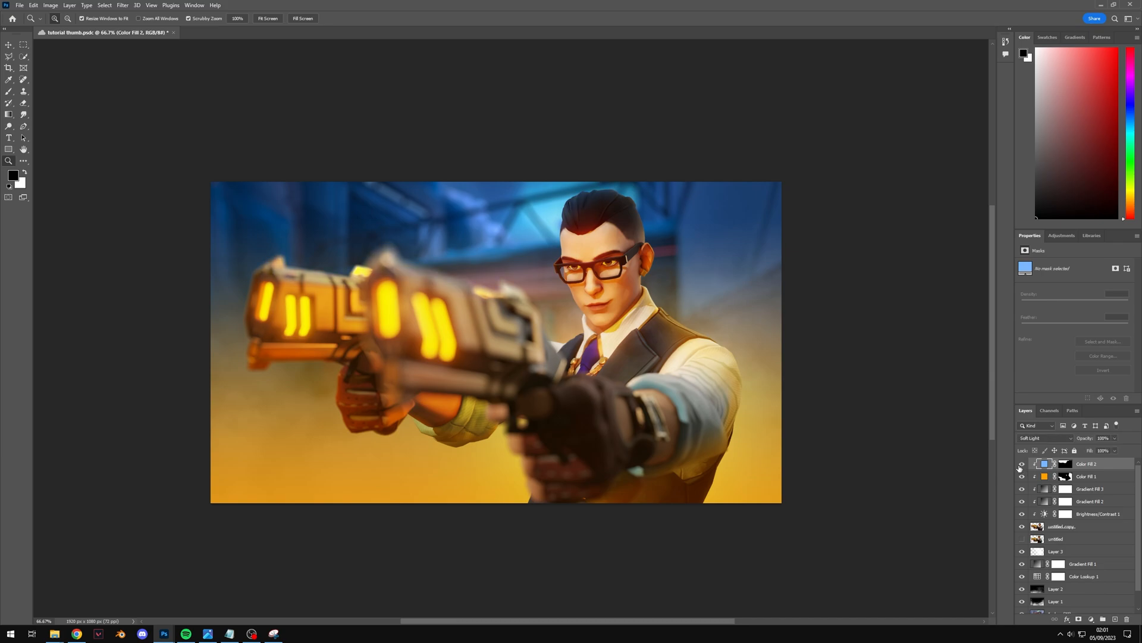
left_click(520, 372, "alt")
Step: Add a new layer above Color Fill 2 and prepare a very large soft black brush for shading the canvas edges
left_click(1115, 619)
left_click(413, 364, "alt")
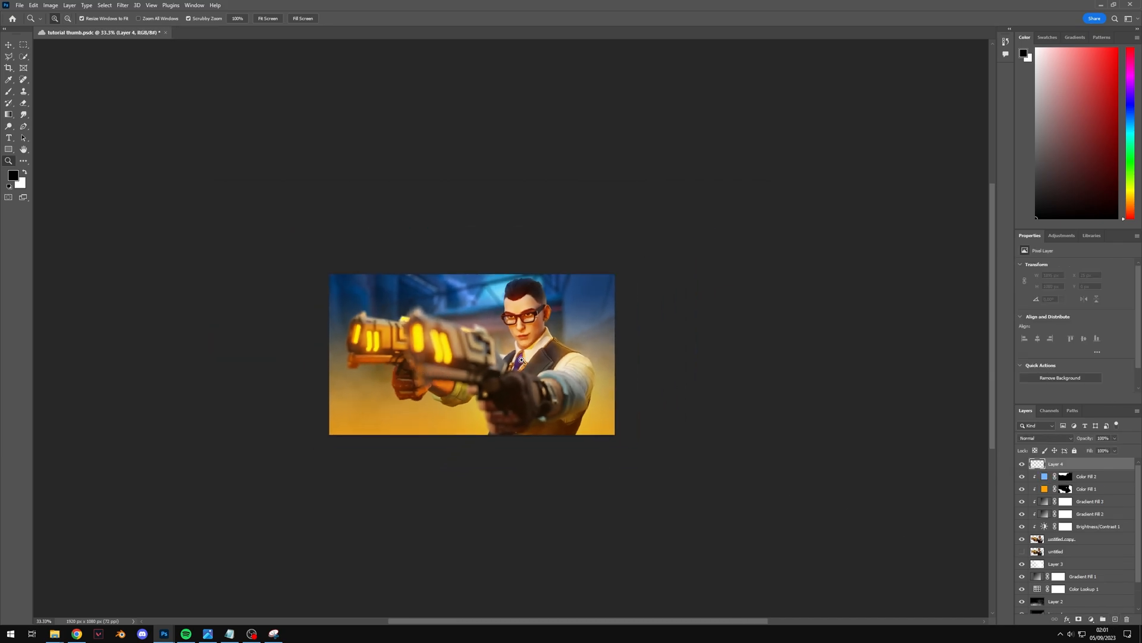
left_click(490, 364, "alt")
left_click(490, 364, "alt")
left_click_drag(491, 365, 499, 332)
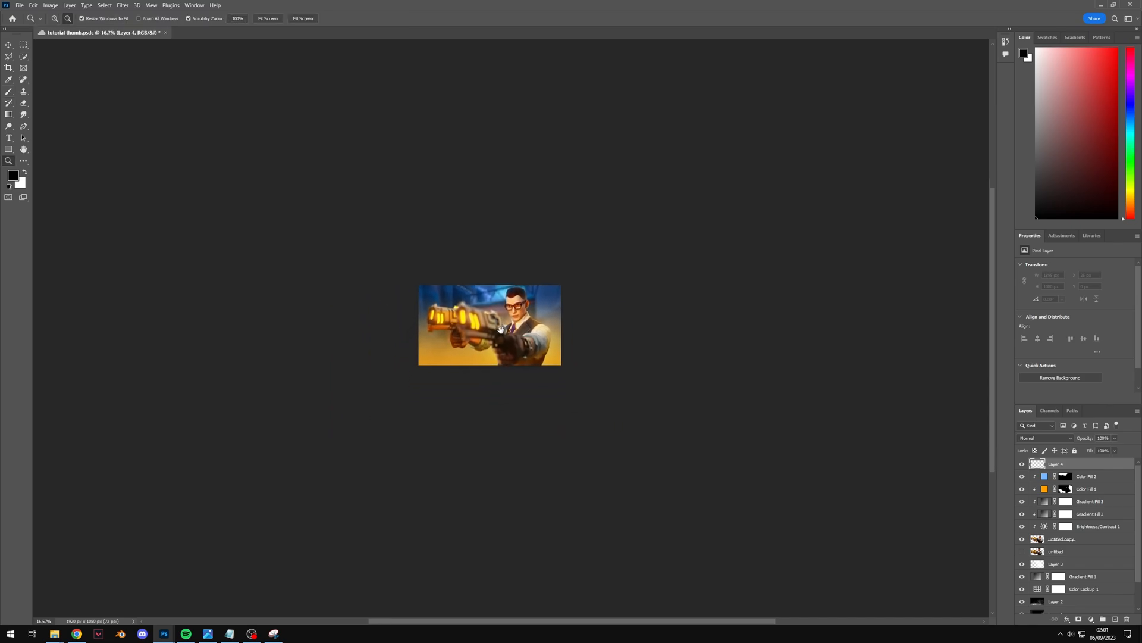
key("b")
mouse_move(551, 309)
right_mouse_down("alt")
mouse_move(696, 309)
mouse_move(618, 305)
right_mouse_up("alt")
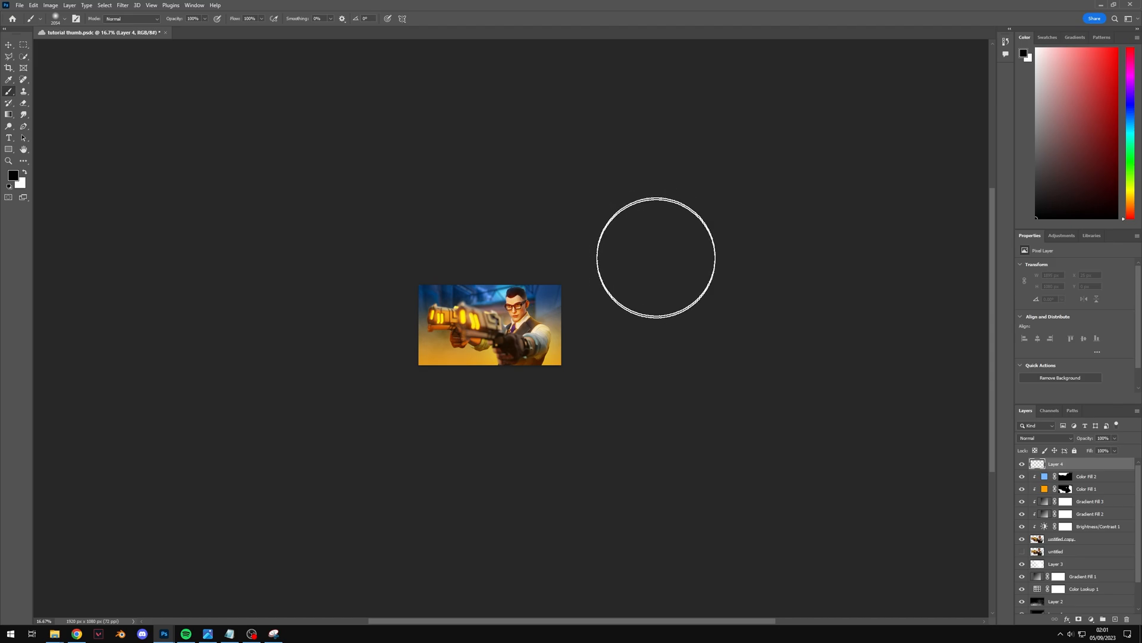
left_click_drag(653, 241, 656, 419)
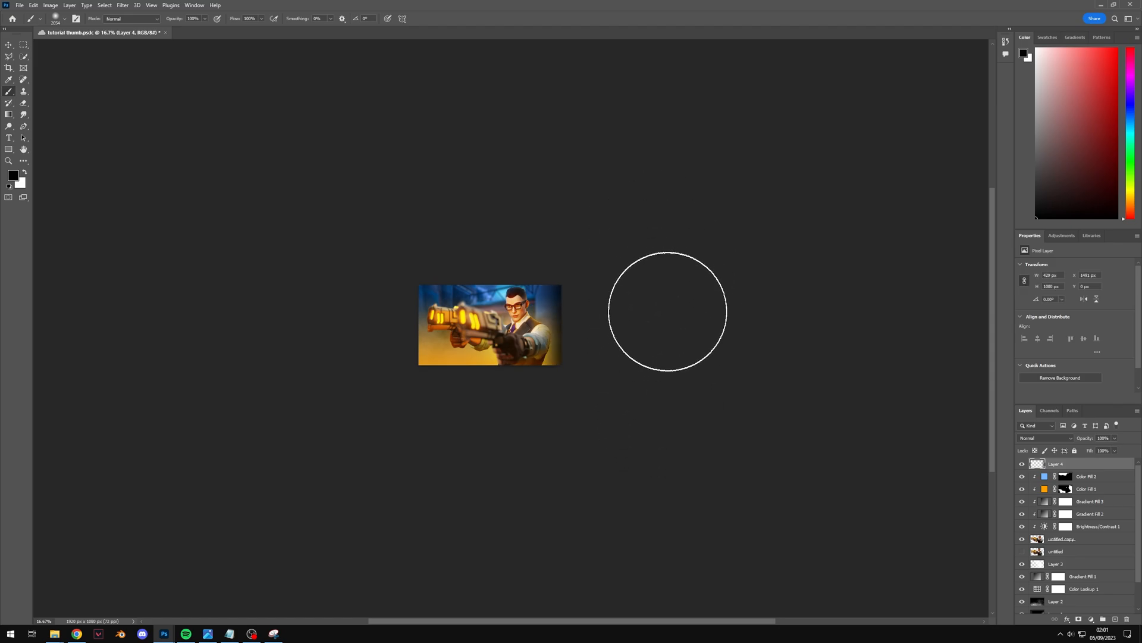
key("ctrl+z")
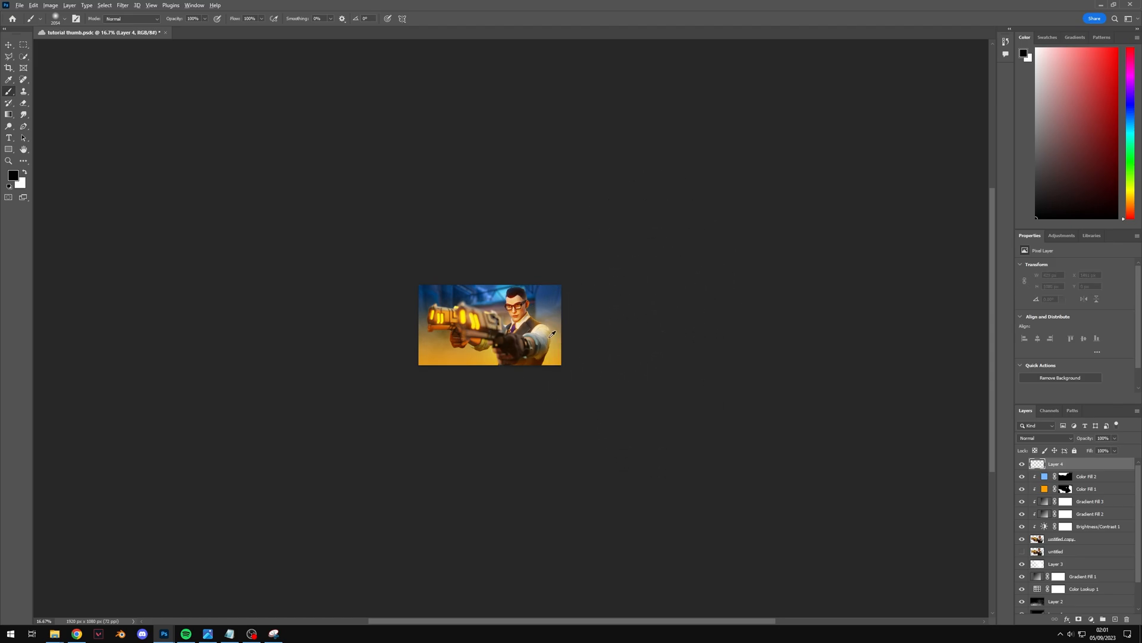
right_click_drag(552, 335, 550, 332, "alt")
left_click_drag(651, 331, 648, 295)
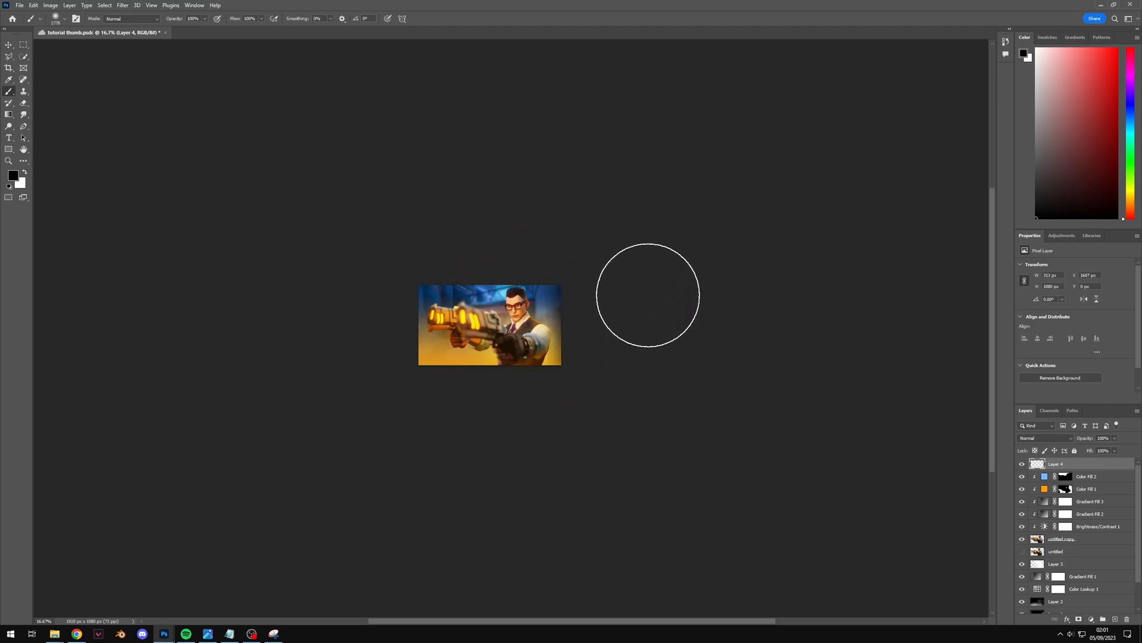
key("z")
left_click_drag(610, 331, 673, 343)
key("b")
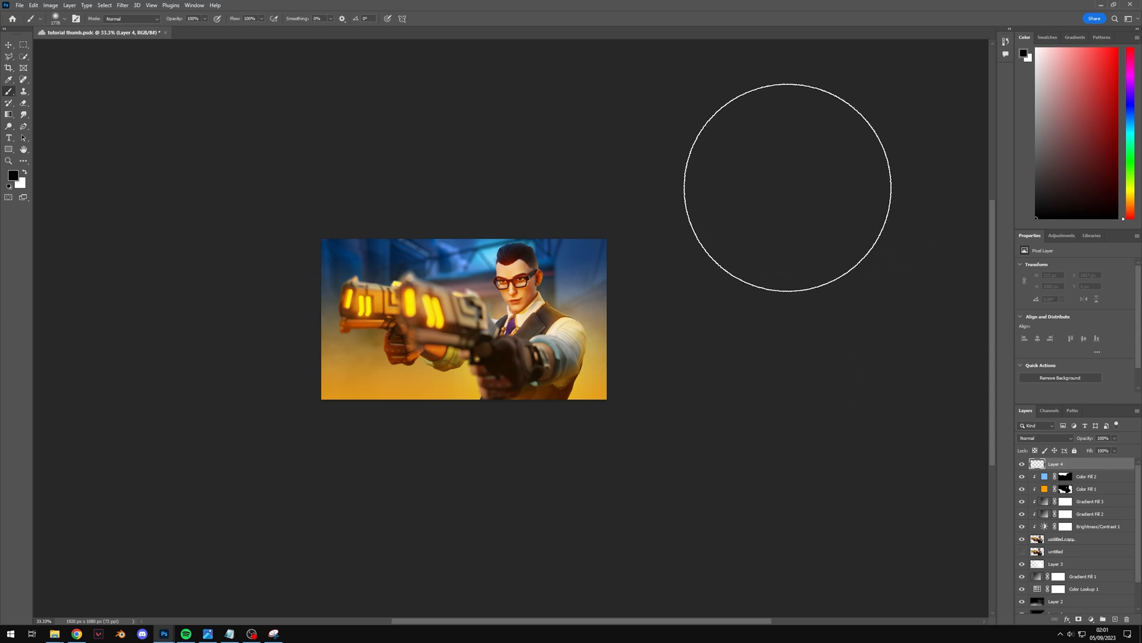
left_click_drag(788, 188, 777, 386)
key("ctrl+z")
Step: Paint a soft black vignette around the canvas edges on Layer 4
mouse_move(772, 211)
left_mouse_down()
mouse_move(774, 421)
mouse_move(774, 255)
left_mouse_up()
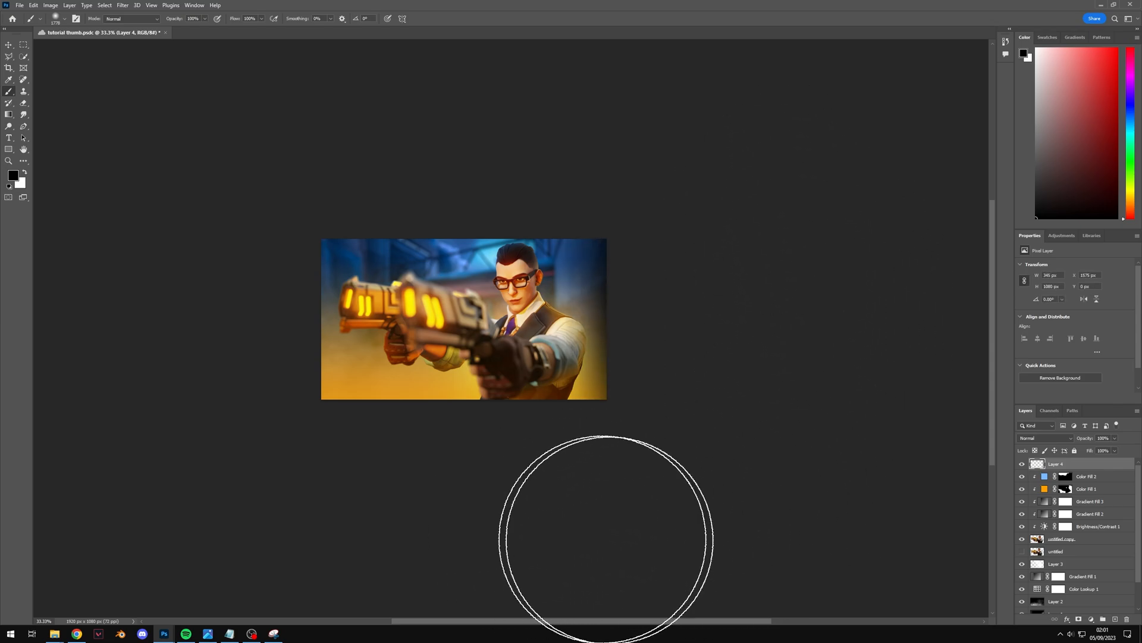
mouse_move(606, 540)
left_mouse_down()
mouse_move(642, 556)
mouse_move(628, 596)
left_mouse_up()
key("ctrl+z")
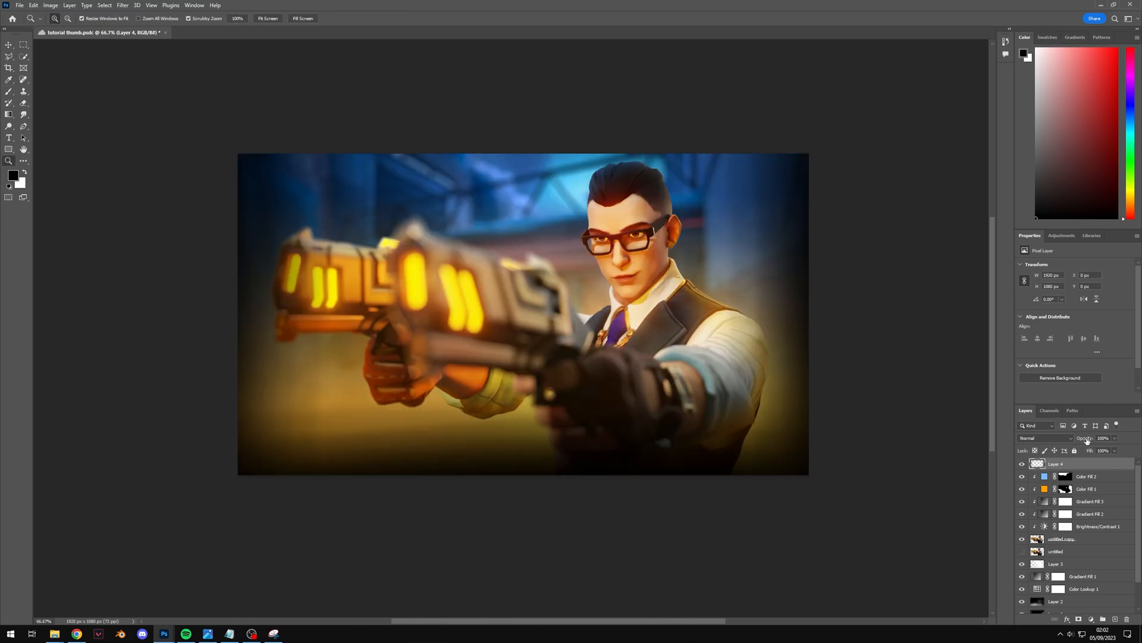
Step: Reduce the vignette on Layer 4 to 79% opacity and move it directly beneath the untitled copy character layer
left_click_drag(1088, 439, 1059, 545)
left_click(1022, 538)
left_click(1022, 538)
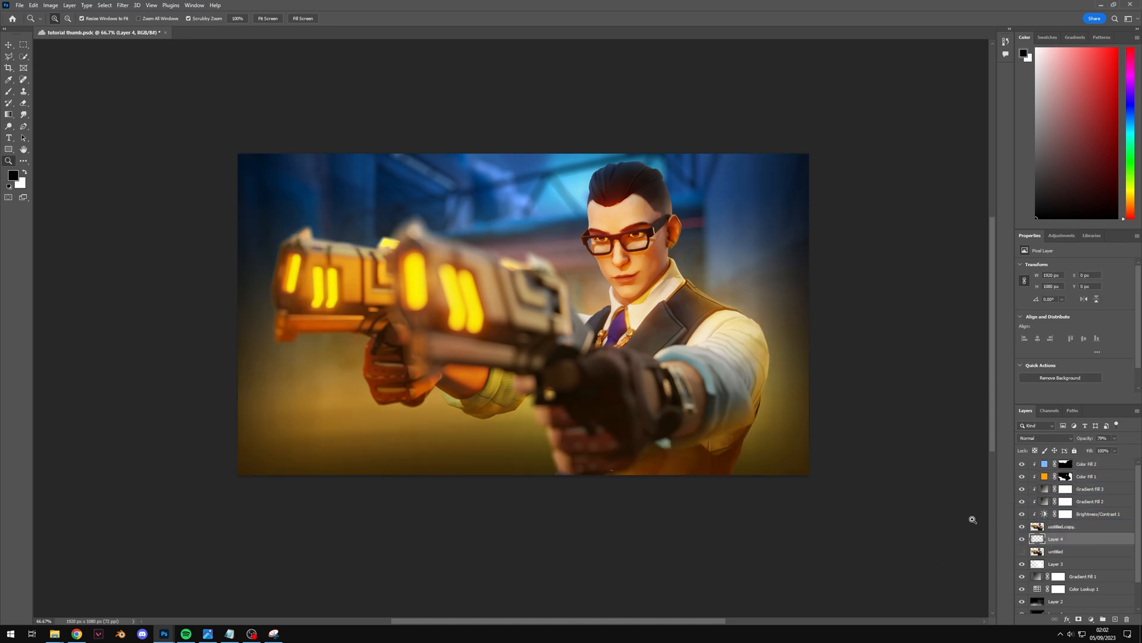
Step: Set Layer 4's opacity to 43% and compare the image with and without the vignette
left_click(507, 366, "alt")
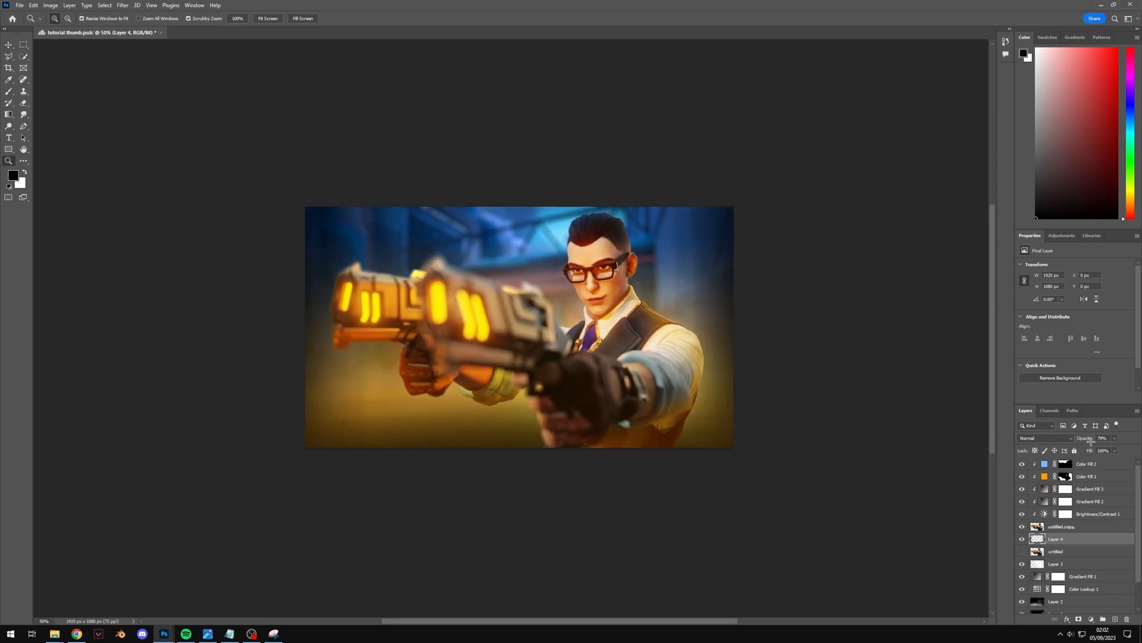
left_click_drag(1080, 439, 1073, 445)
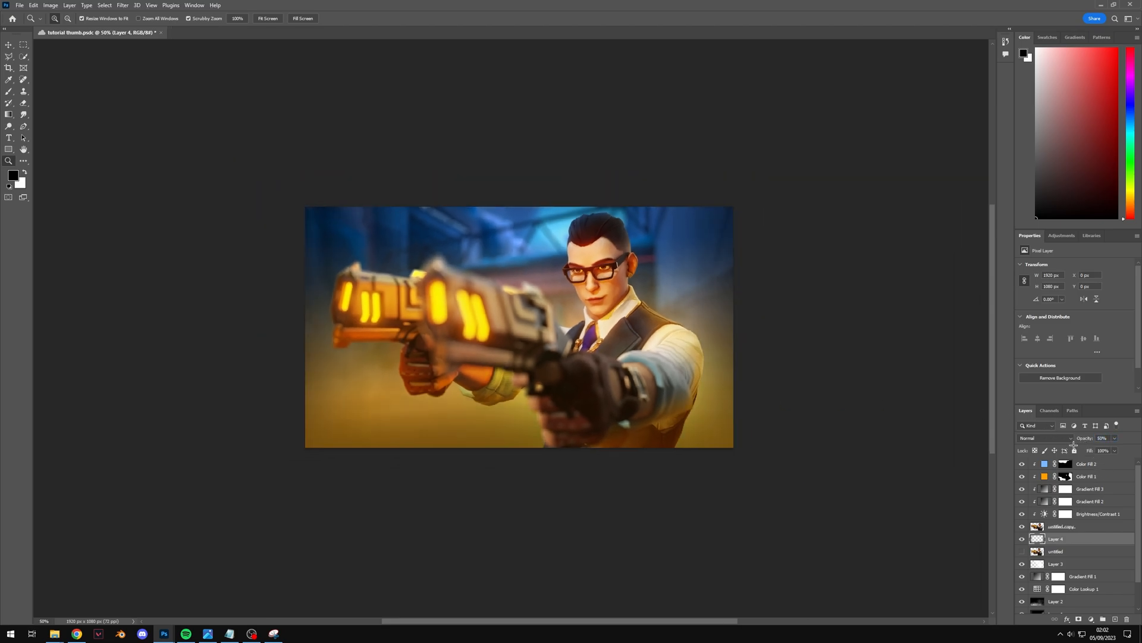
left_click(1021, 539)
left_click(1021, 538)
left_click(1021, 539)
left_click(1021, 538)
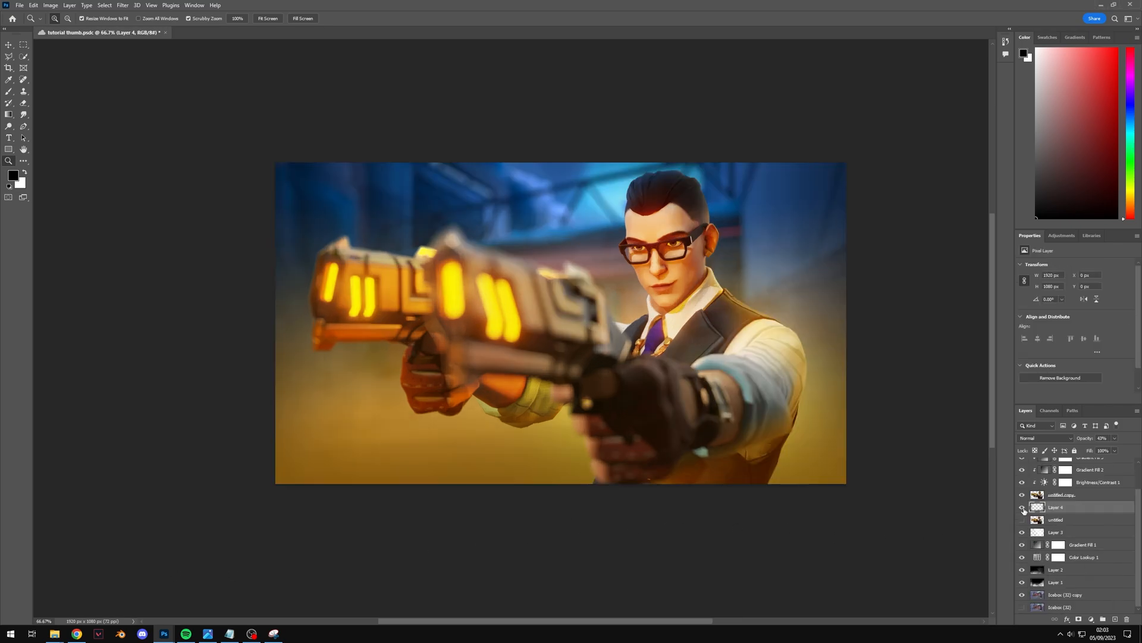
left_click(1022, 507)
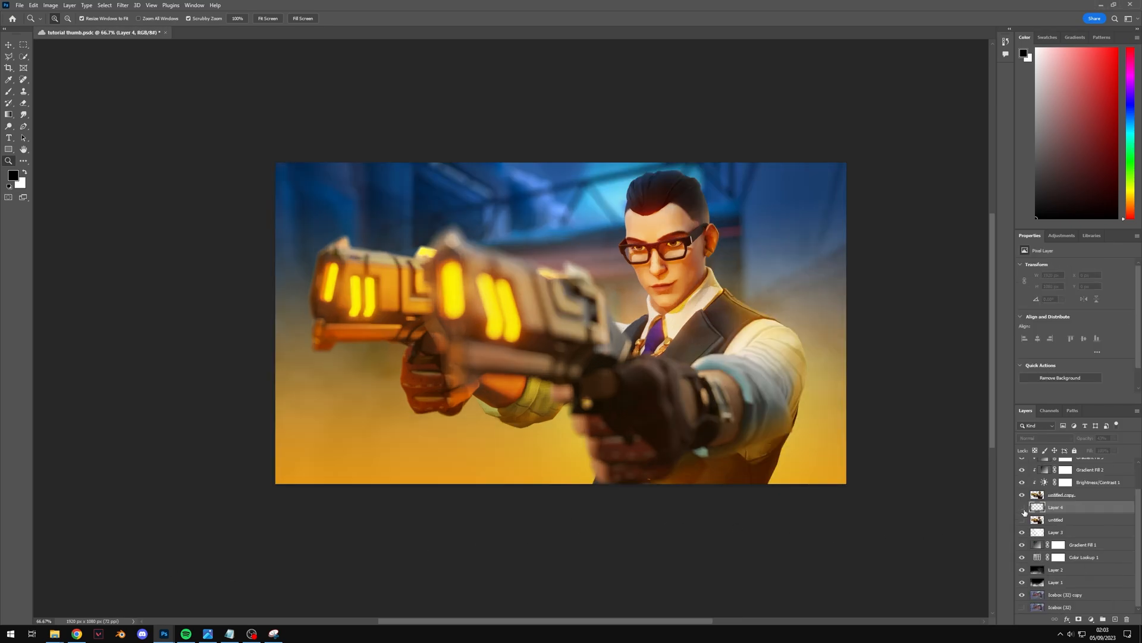
left_click(1022, 507)
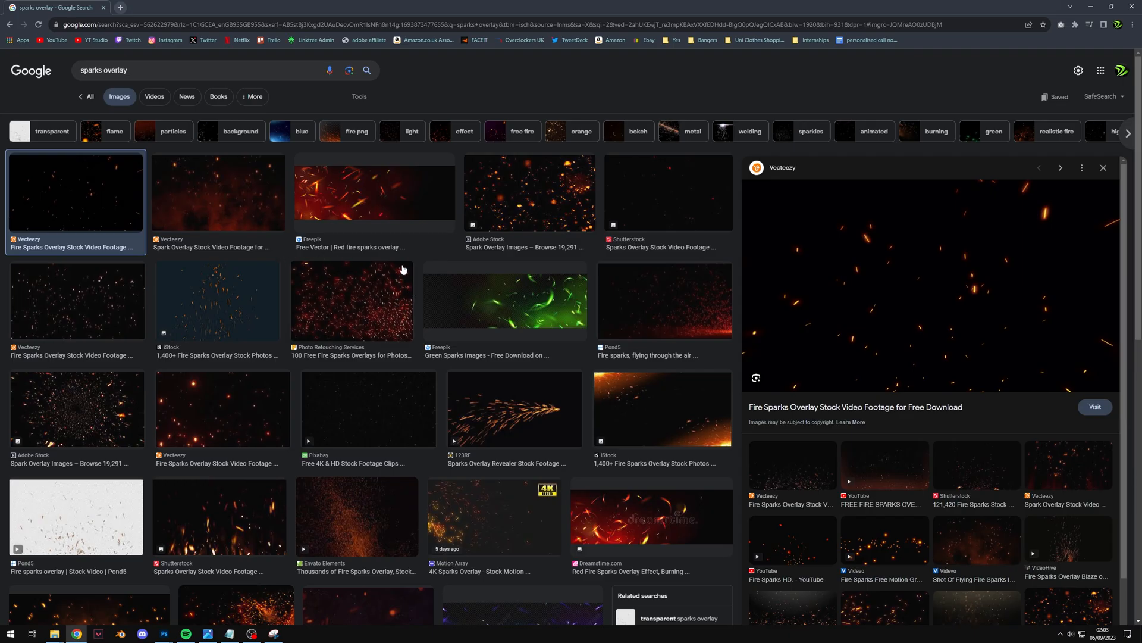
Step: Switch to Chrome and copy the Vecteezy fire sparks overlay image from the Google Images results
scroll(482, 276, "down", 6)
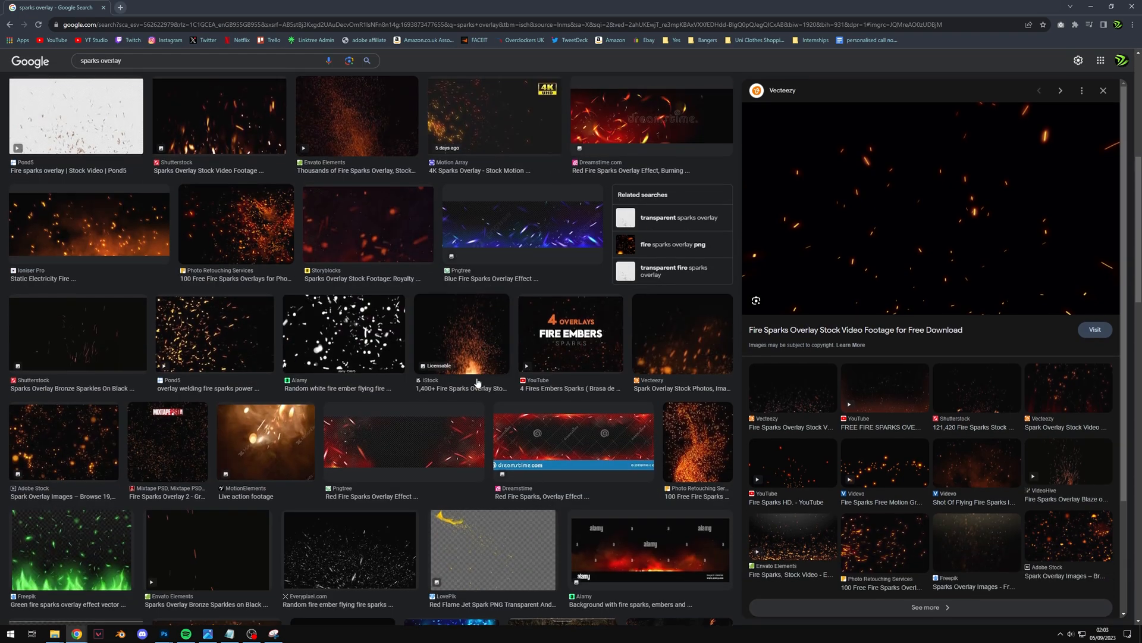
scroll(714, 285, "up", 6)
right_click(936, 303)
left_click(960, 394)
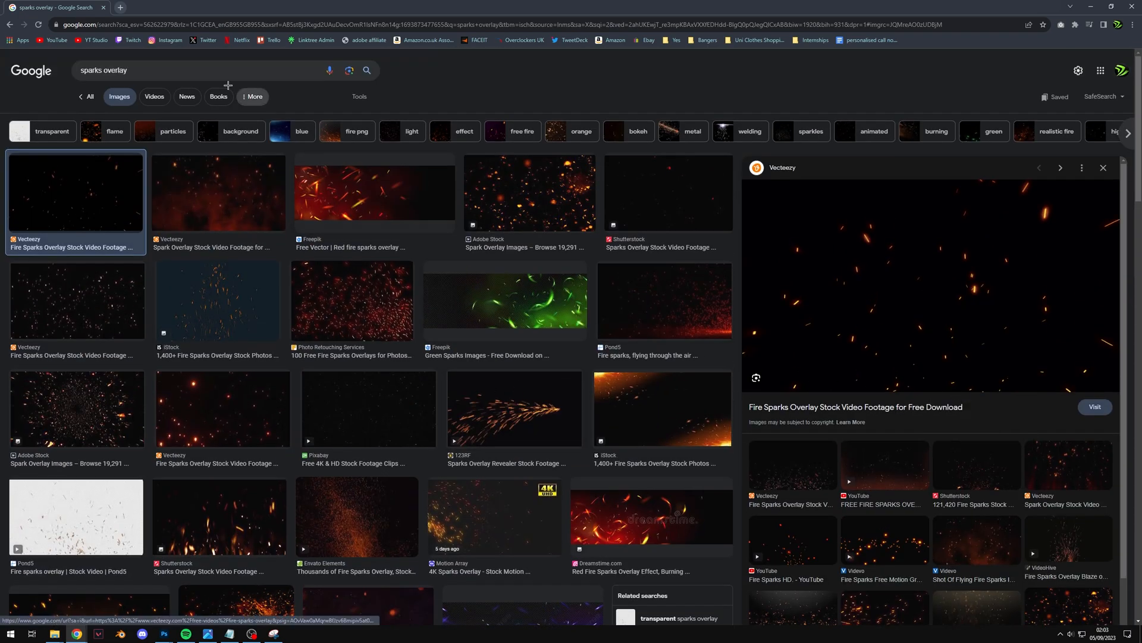
Step: Back in Photoshop, paste the sparks image, scale it to about 84.84% and position it to cover the canvas behind the character
left_click(77, 633)
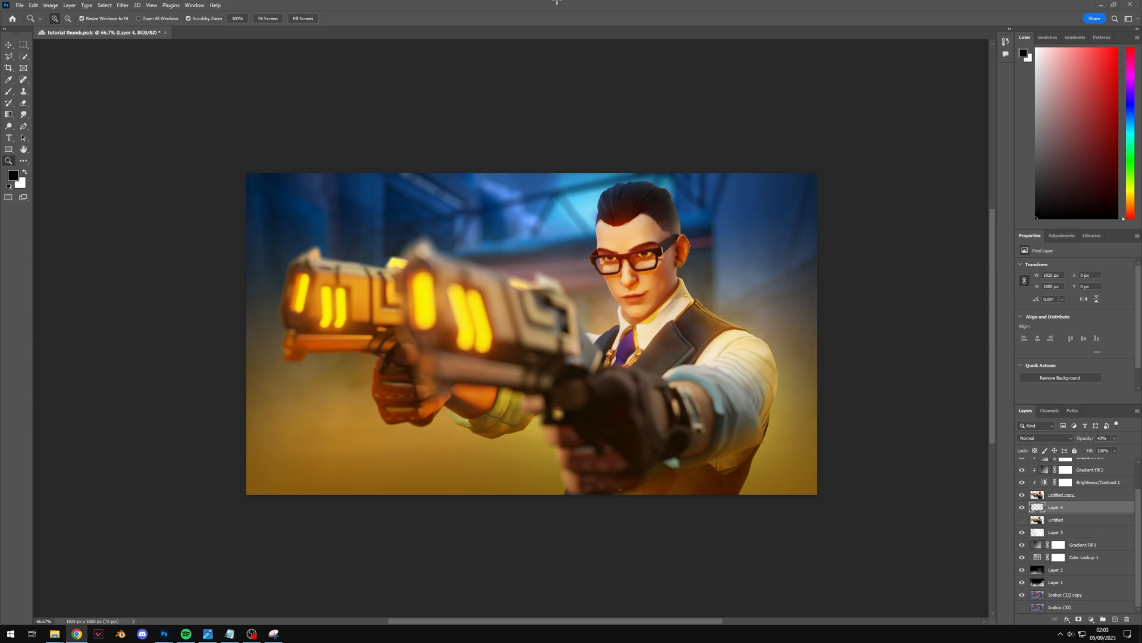
key("ctrl+v")
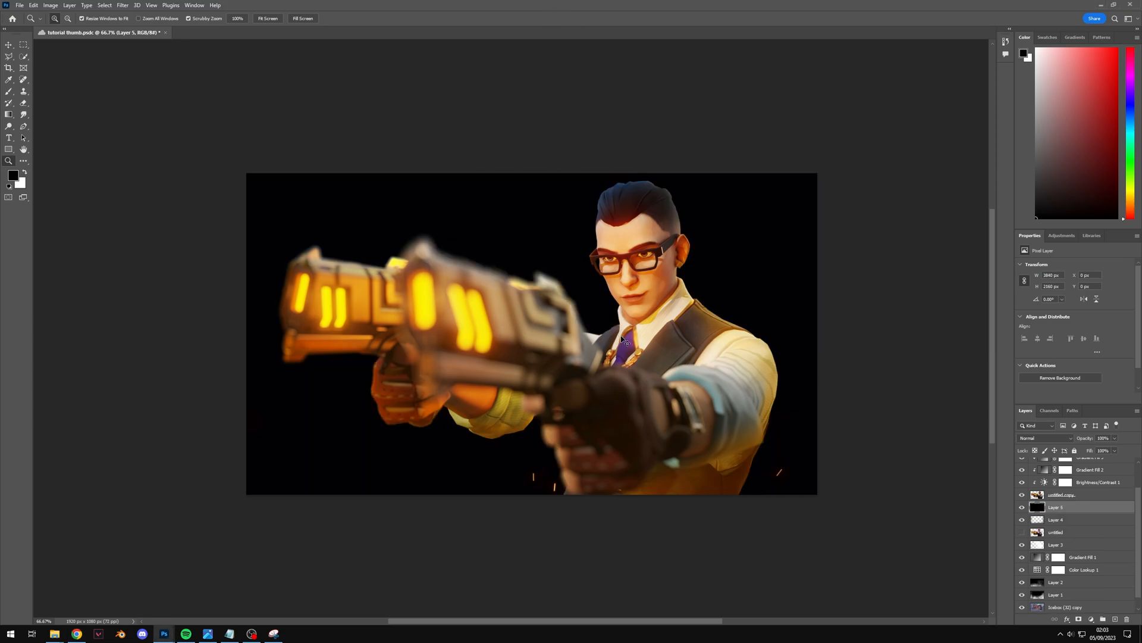
key("ctrl+t")
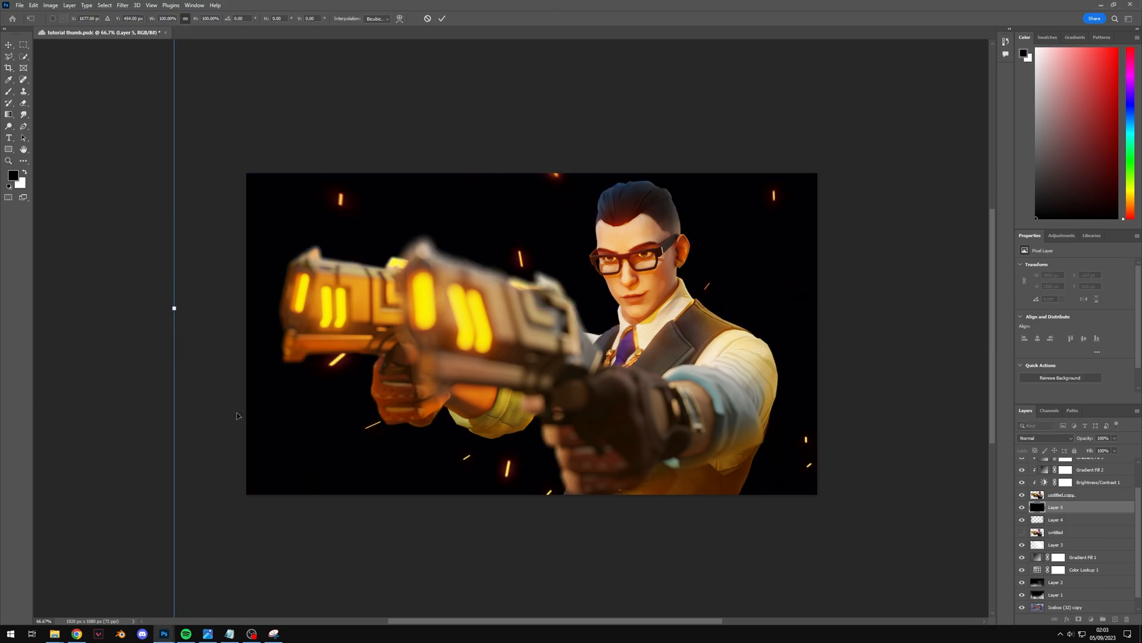
left_click_drag(237, 415, 293, 278)
left_click_drag(217, 167, 391, 266)
left_click_drag(767, 484, 579, 307)
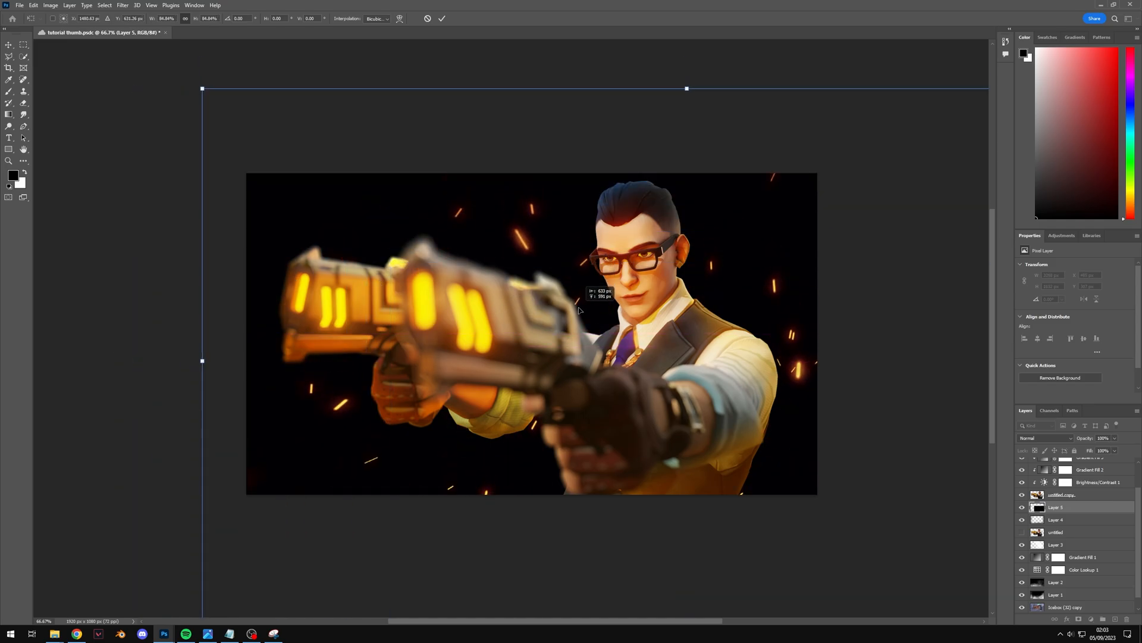
key("Return")
Step: Set the sparks layer's blend mode to Screen and place it between Gradient Fill 1 and Color Lookup 1
left_click(1045, 438)
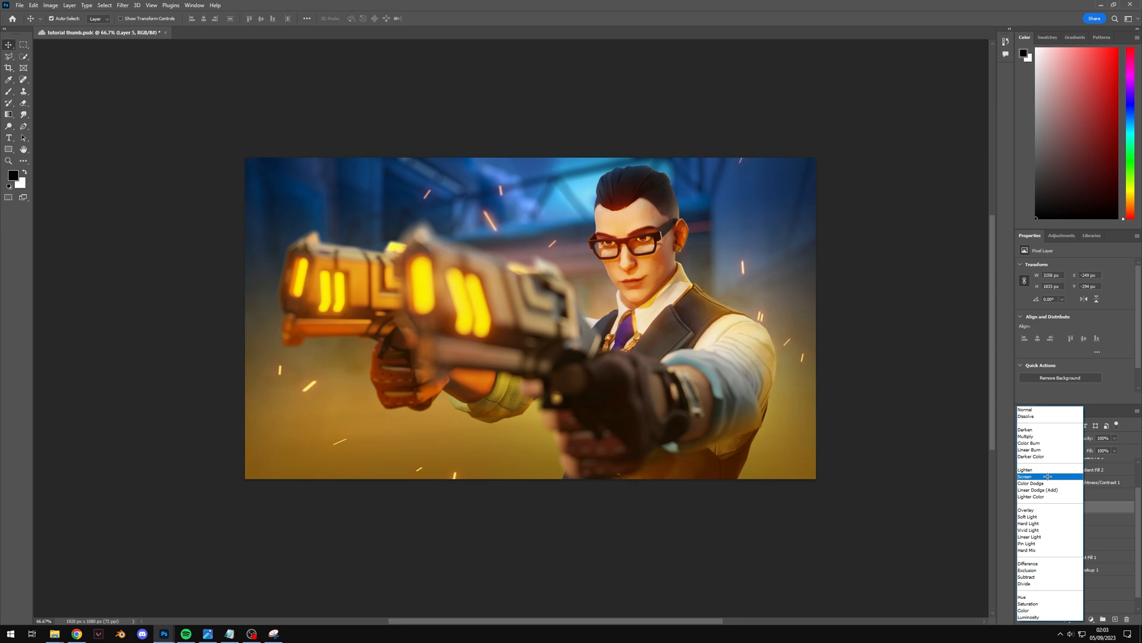
left_click(1048, 476)
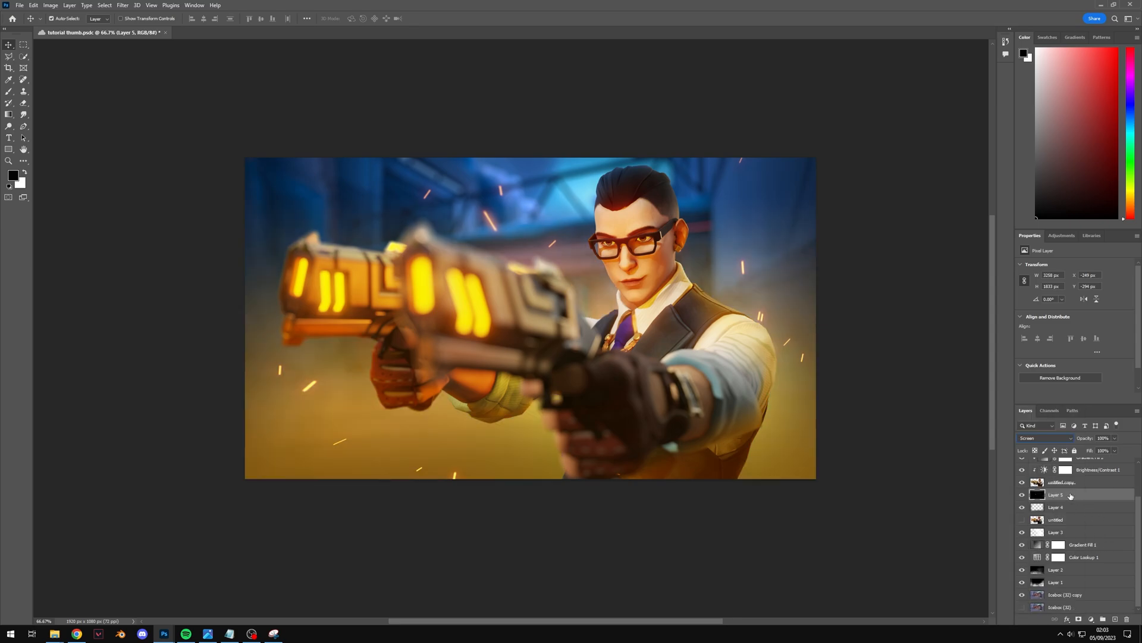
left_click_drag(1070, 496, 1075, 555)
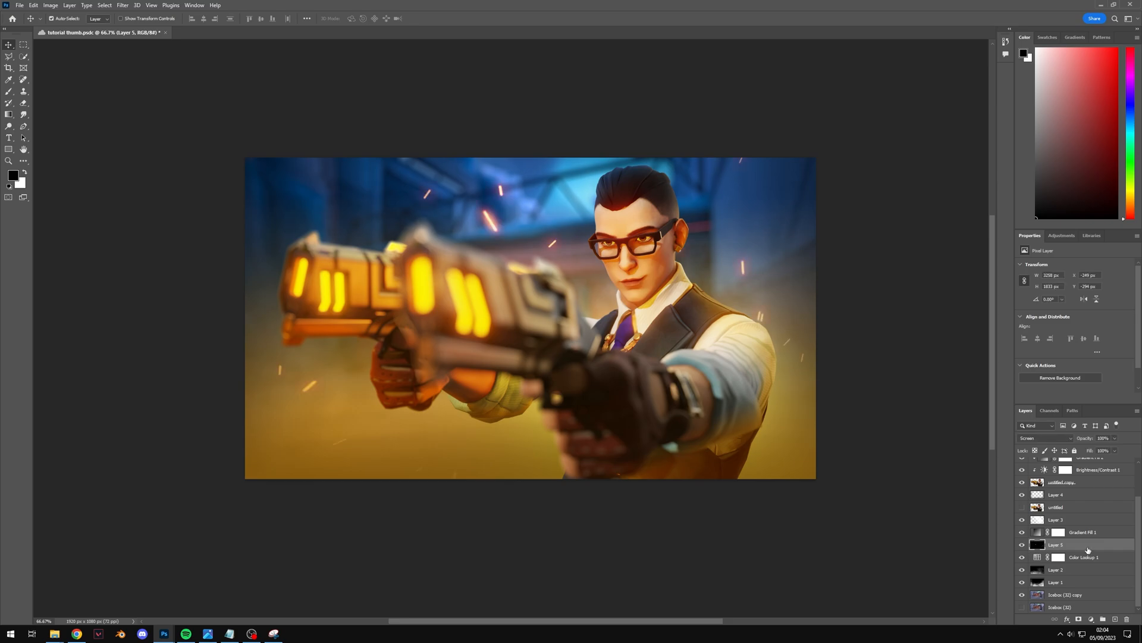
Step: Duplicate the sparks layer, hiding the original, and apply a subtle Motion Blur at a 0° angle to the copy
key("ctrl+j")
left_click(1022, 558)
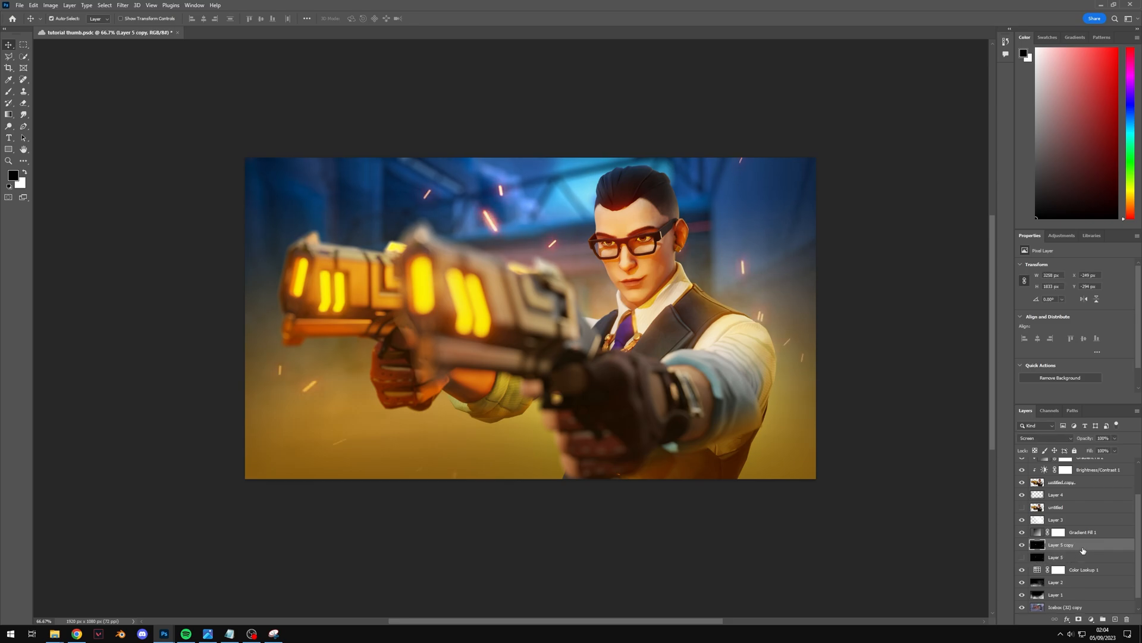
left_click(123, 5)
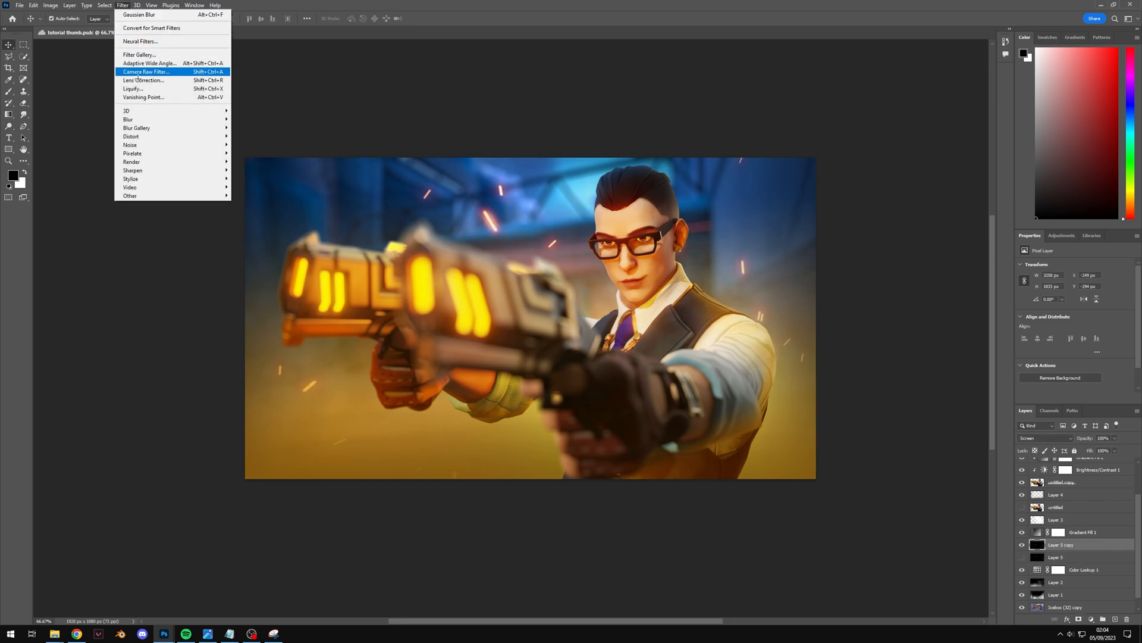
mouse_move(138, 119)
left_click(250, 170)
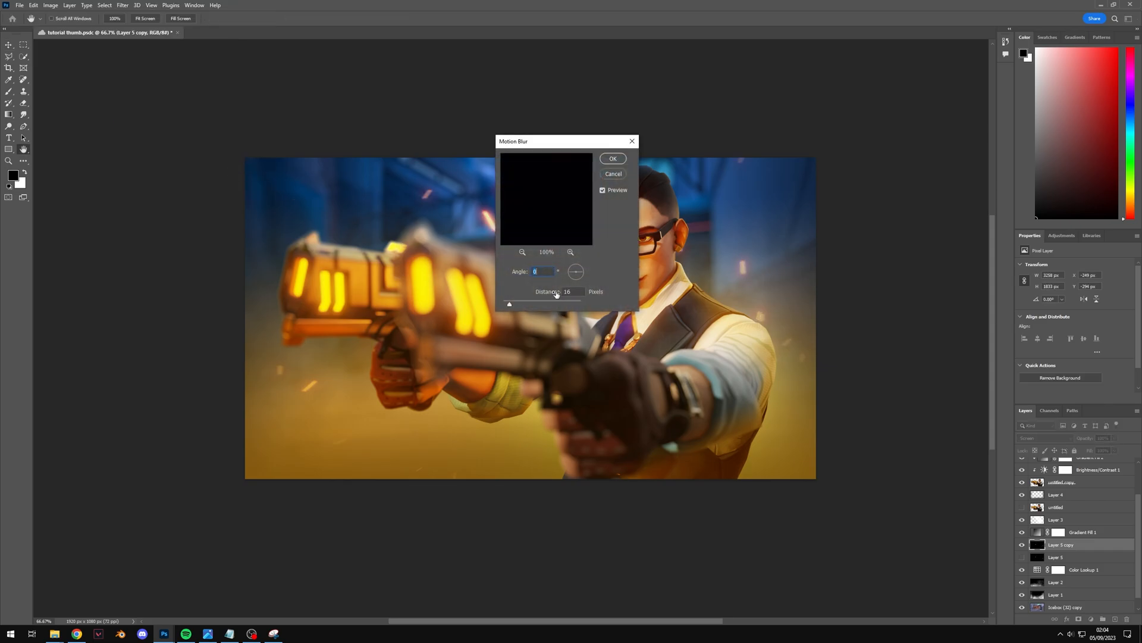
left_click_drag(533, 141, 728, 226)
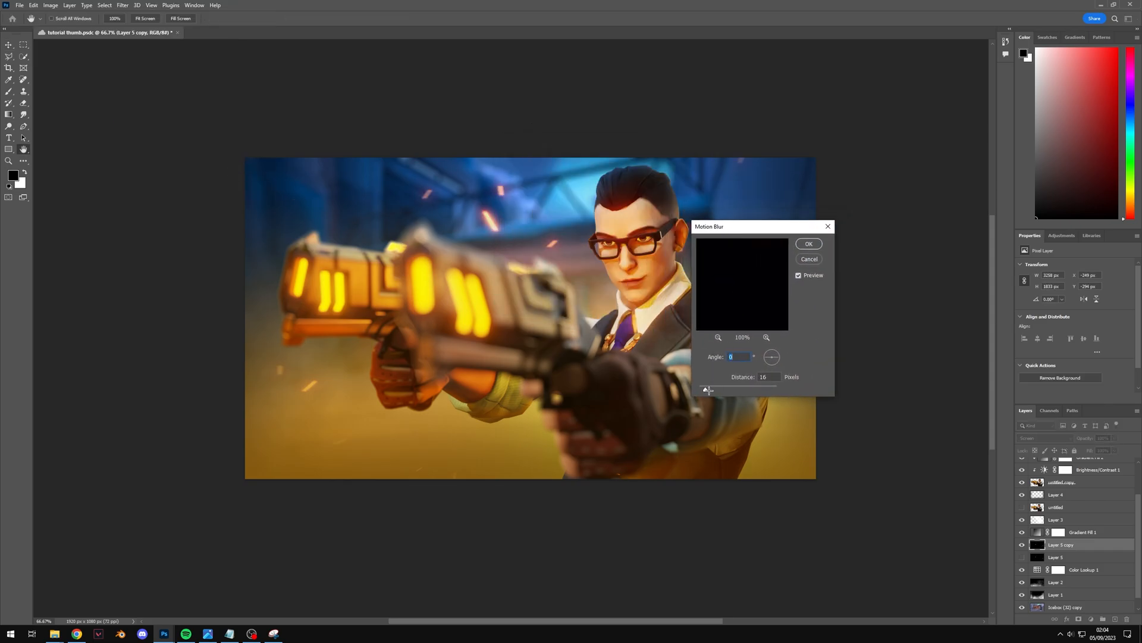
mouse_move(708, 390)
left_mouse_down()
mouse_move(737, 390)
mouse_move(703, 390)
left_mouse_up()
left_click(701, 389)
left_click(808, 244)
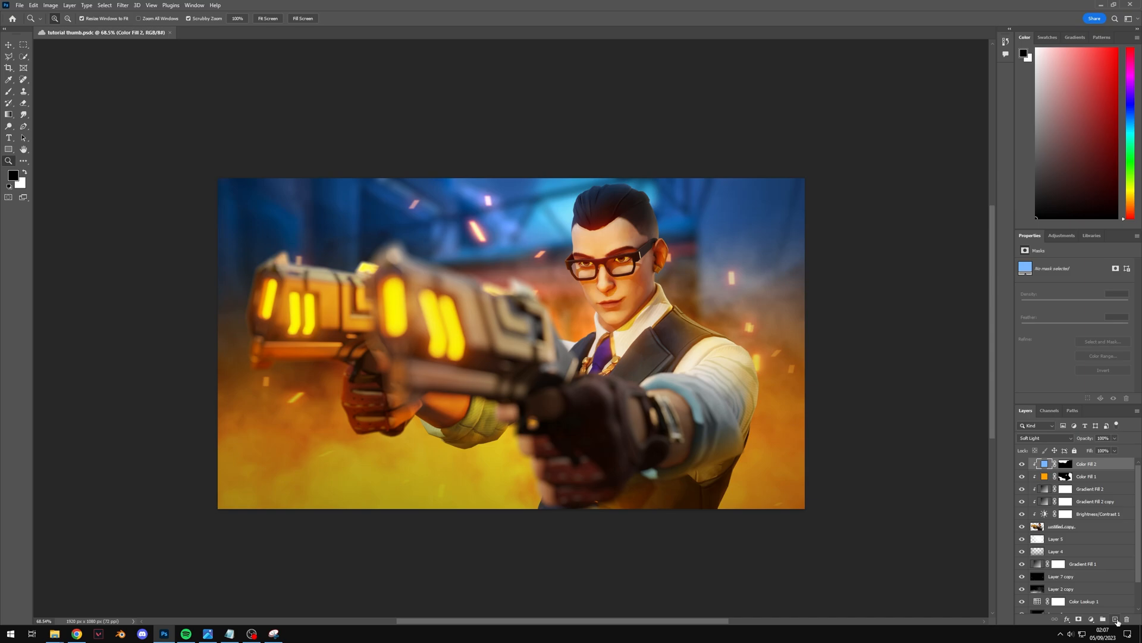
Step: Add a new layer above Color Fill 2 and stamp all visible layers into it
left_click(1115, 619)
left_click(532, 308)
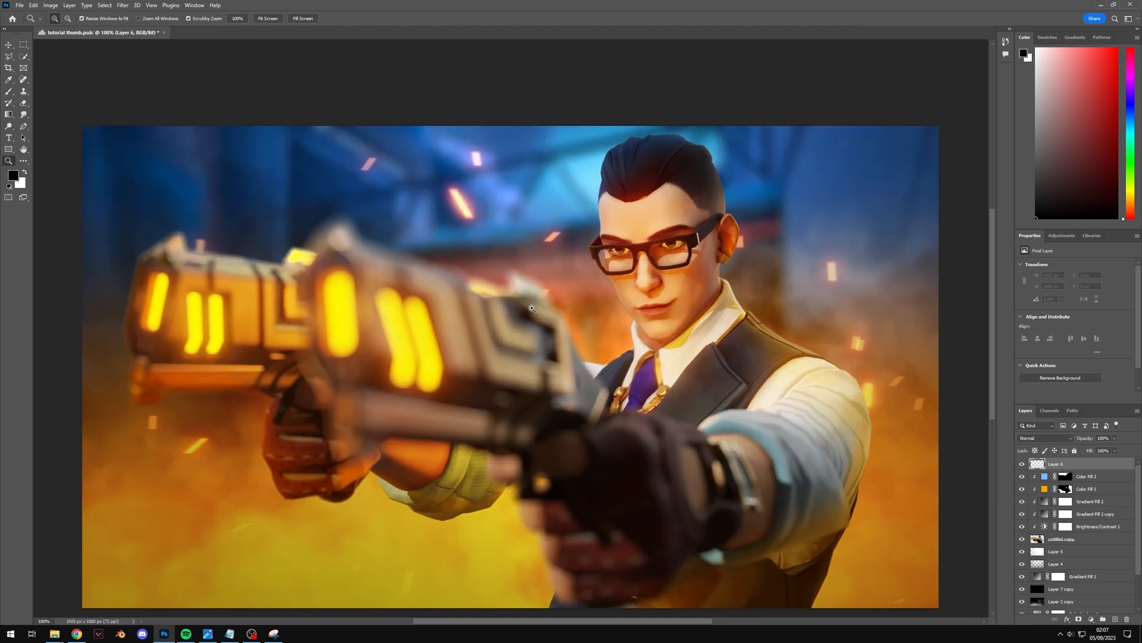
left_click(517, 294, "alt")
key("ctrl+alt+shift+e")
left_click(518, 293)
left_click_drag(518, 294, 511, 271)
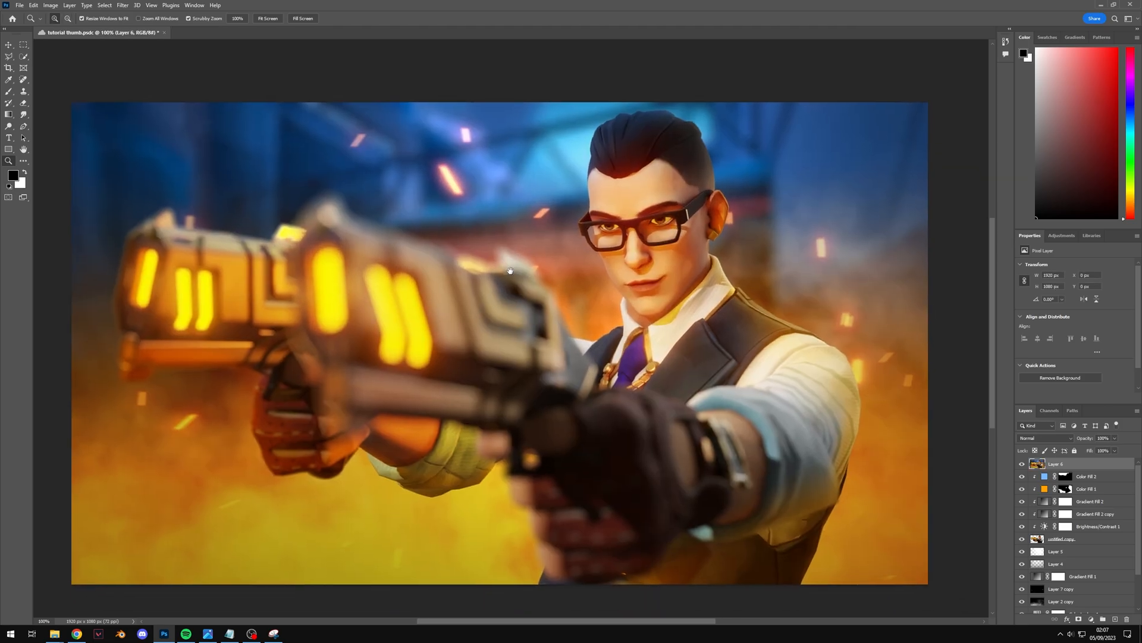
left_click(510, 271, "alt")
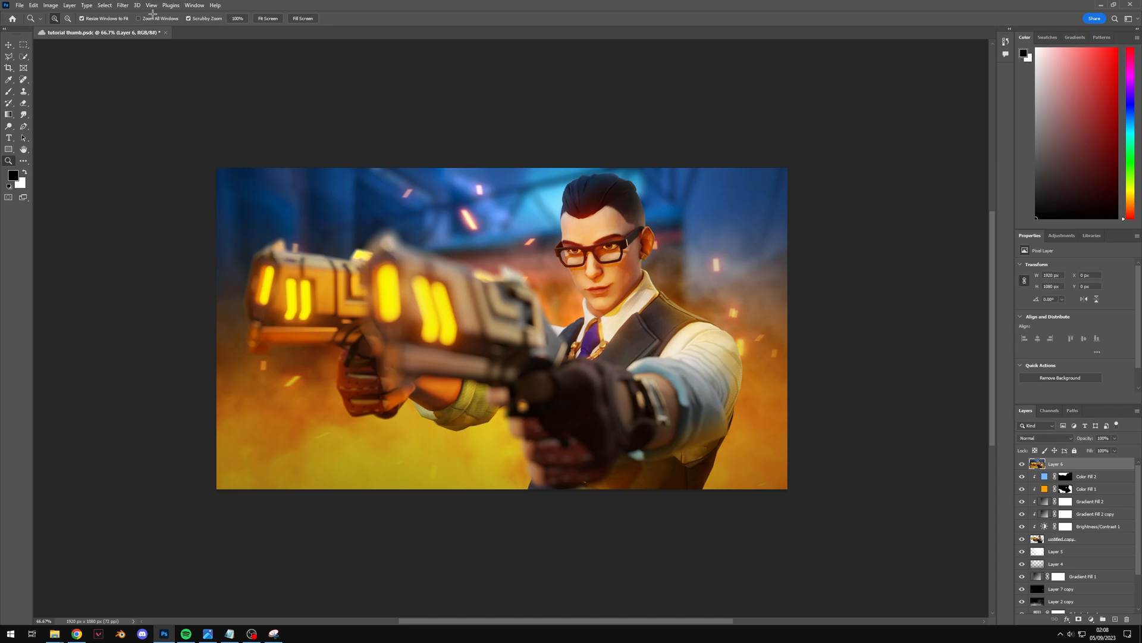
Step: Grade the merged layer in Camera Raw with temperature and tint +11, exposure +0.25, contrast +6, highlights +14, whites +7, blacks -7, texture +13, clarity +15, vibrance +4
left_click(125, 6)
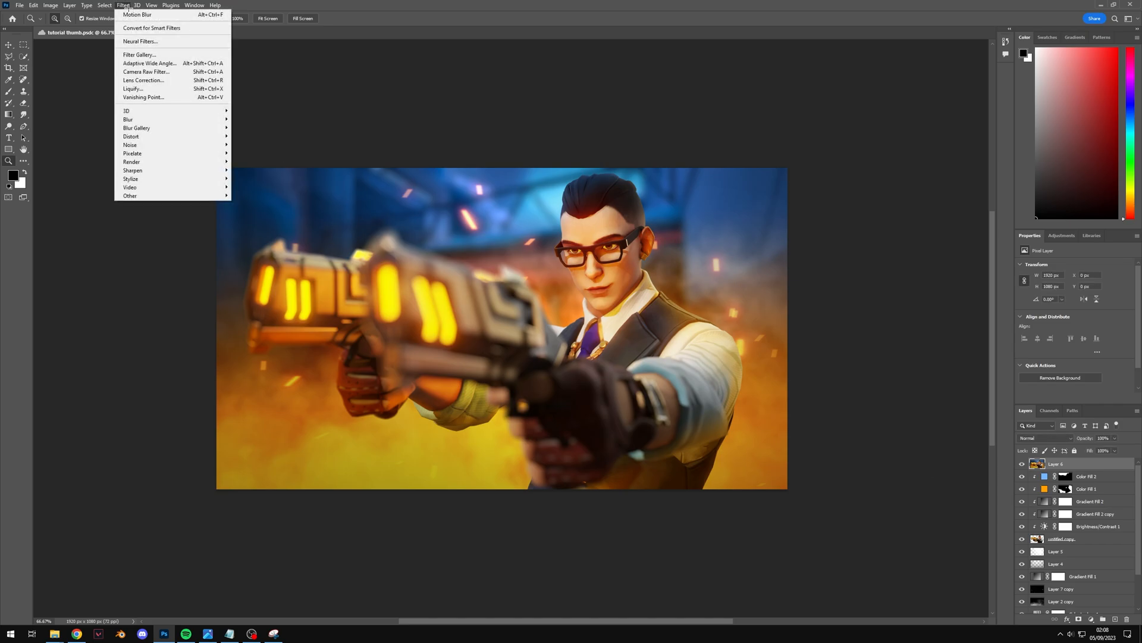
left_click(146, 71)
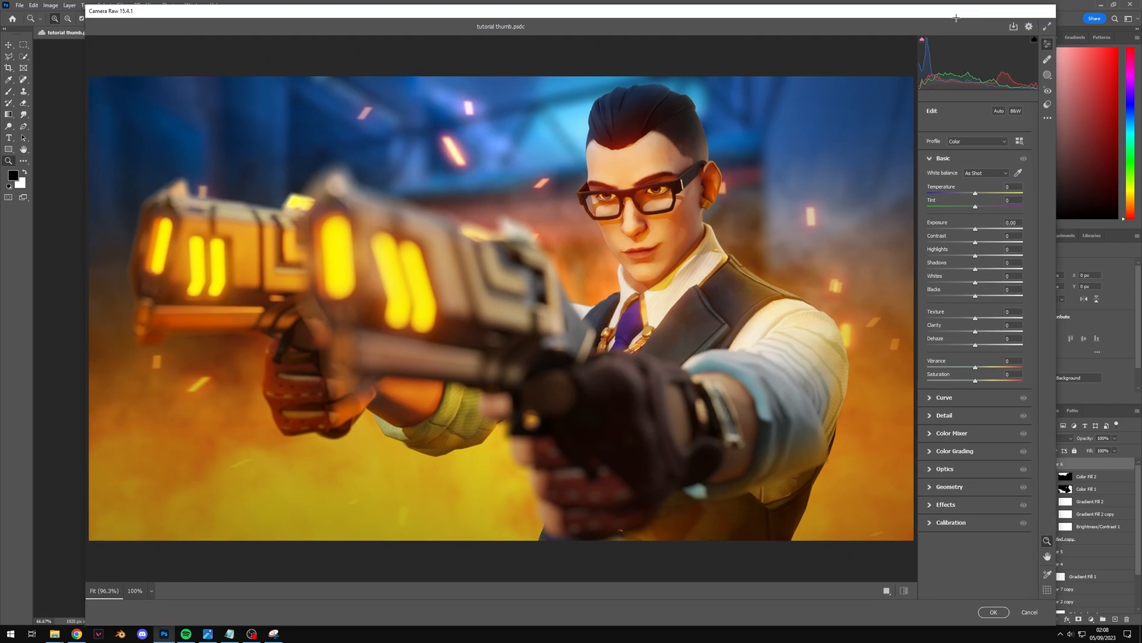
left_click_drag(971, 198, 976, 212)
left_click_drag(971, 233, 974, 372)
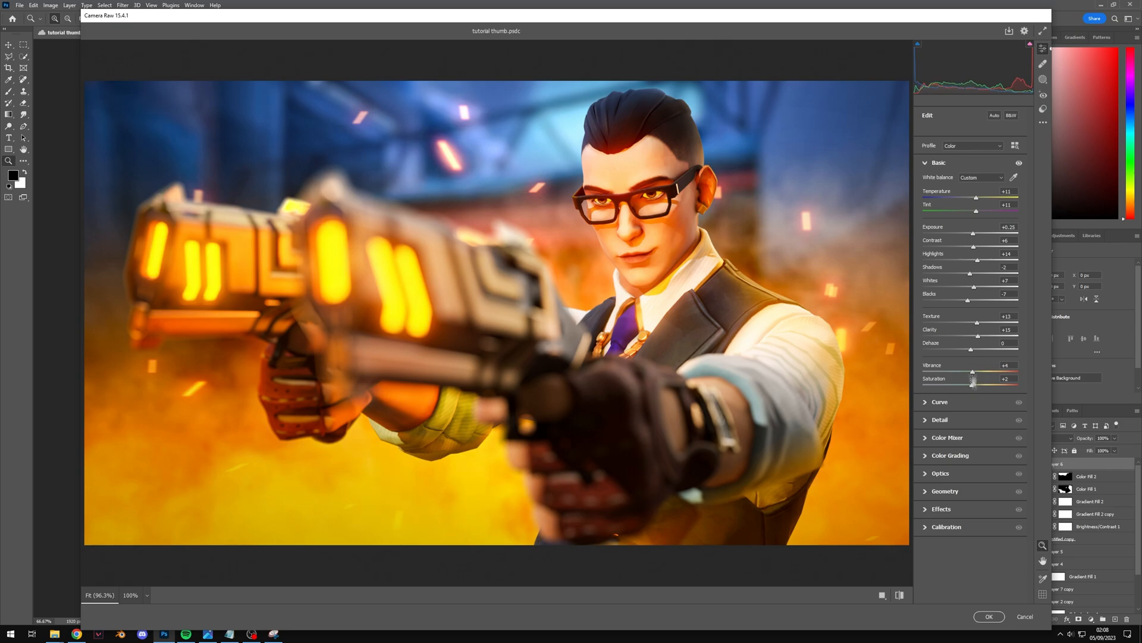
left_click(989, 616)
Step: Compare the image with and without the Camera Raw grade on Layer 6 and inspect it at thumbnail size
left_click(1020, 465)
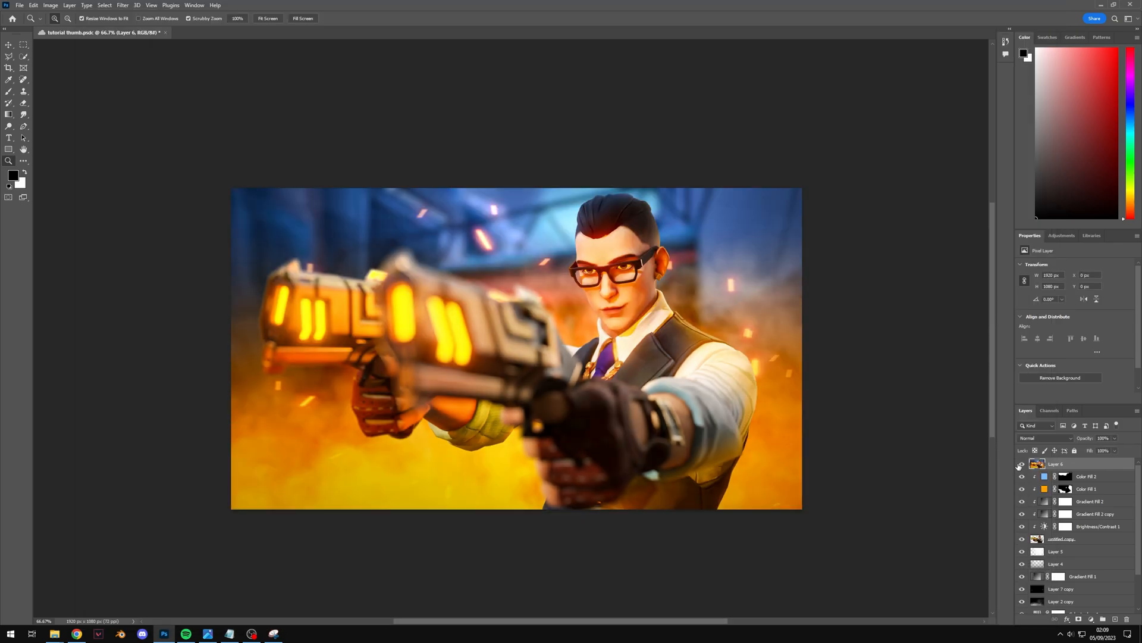
left_click(1020, 464)
left_click(1020, 465)
left_click(514, 302, "alt")
left_click_drag(514, 302, 474, 302)
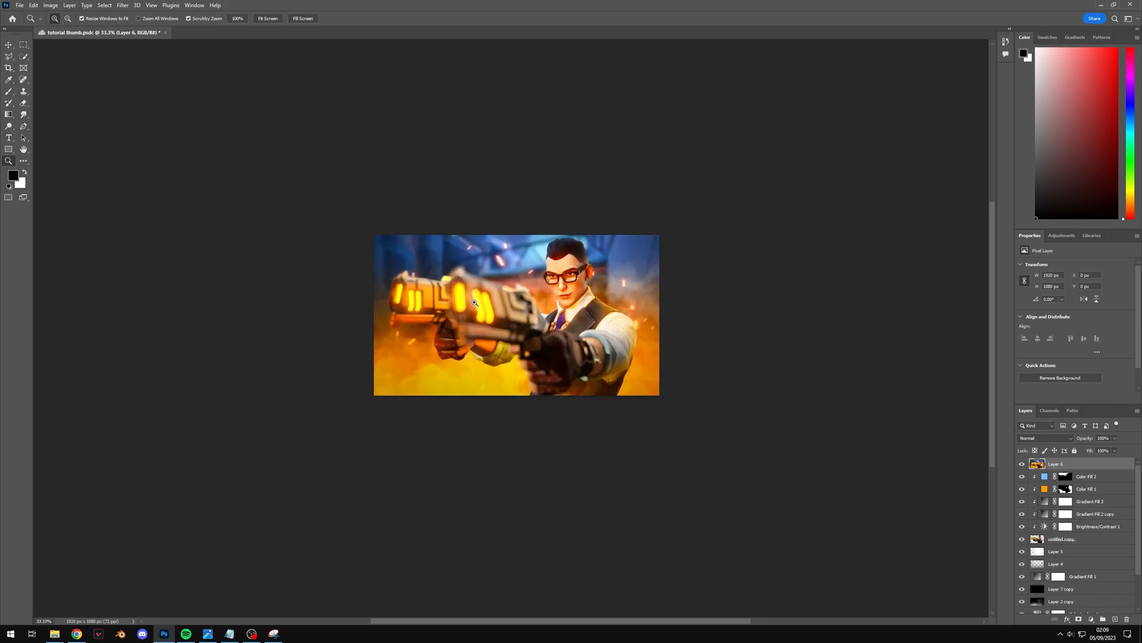
key("ctrl+plus")
key("ctrl+plus")
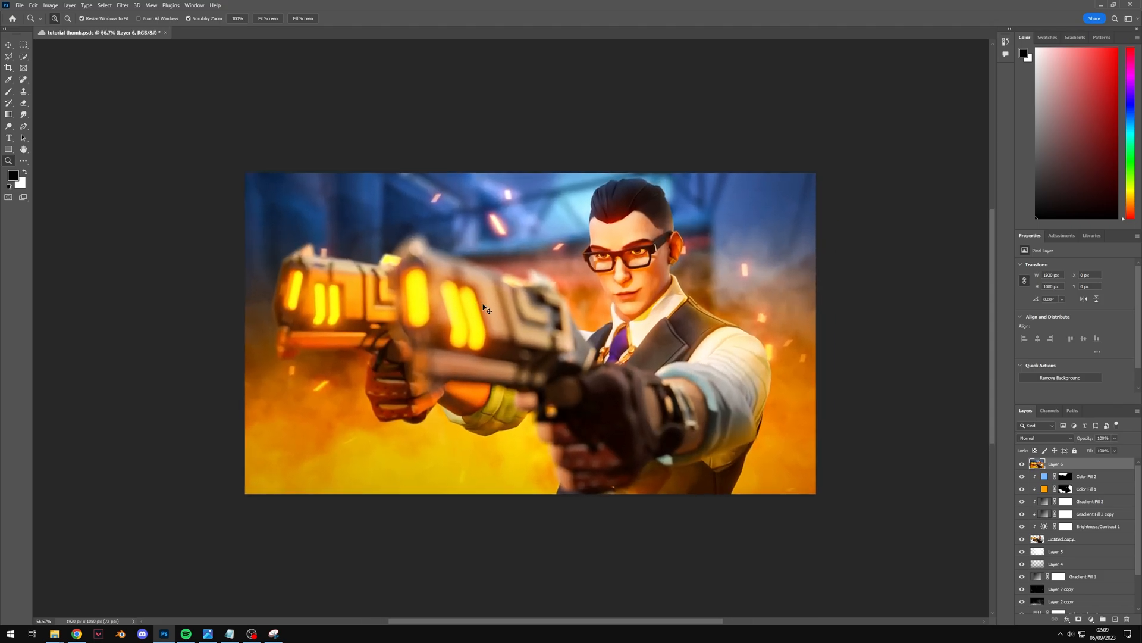
Step: Save a PNG copy of the thumbnail in the Valorant 3D Thumbnail Tutorial folder with the large file size option
left_click(20, 5)
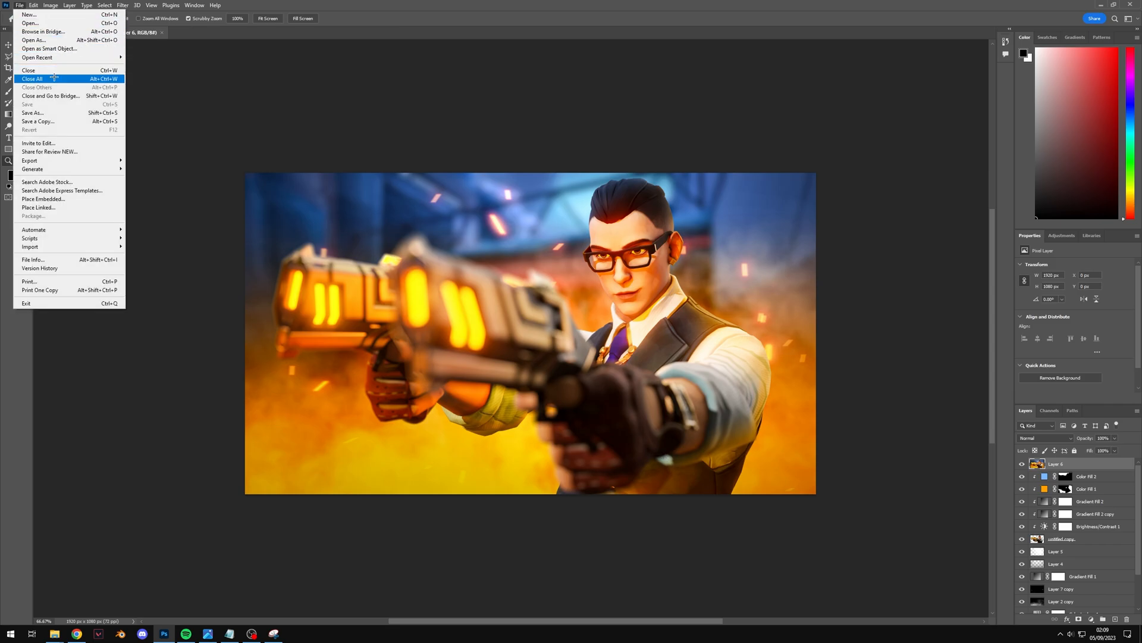
left_click(65, 121)
left_click(418, 388)
left_click(417, 387)
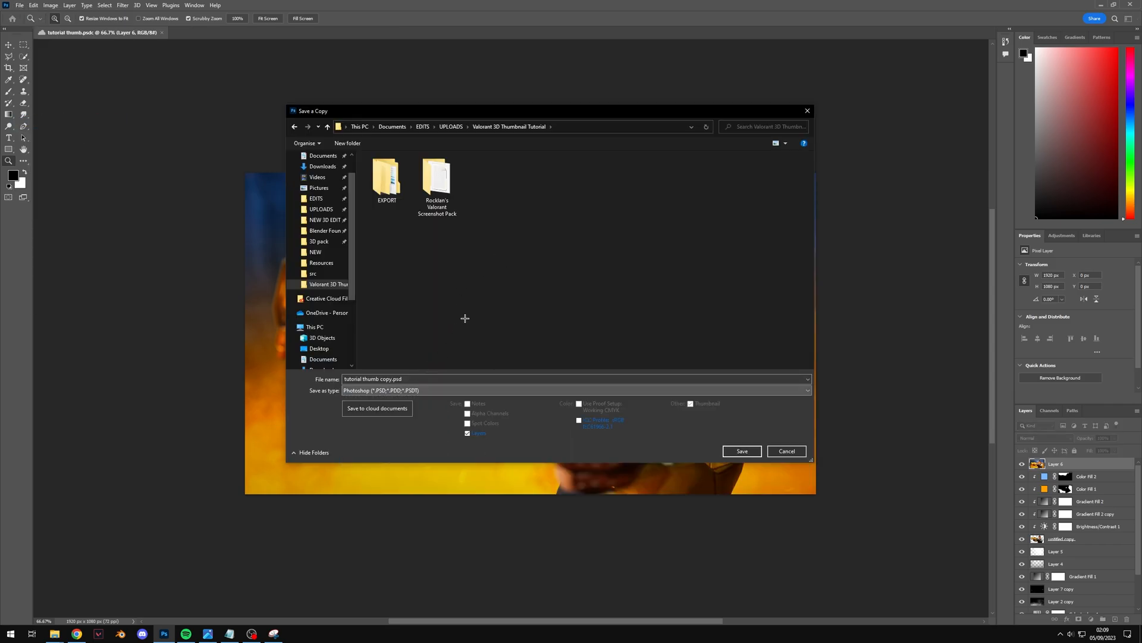
left_click(416, 390)
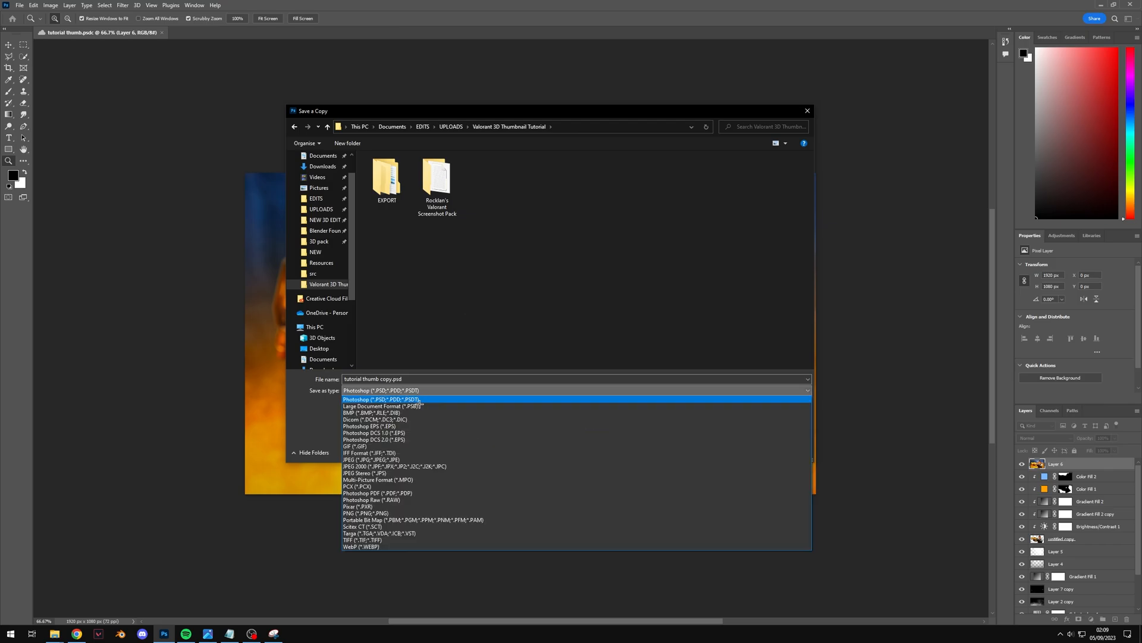
left_click(394, 513)
key("Return")
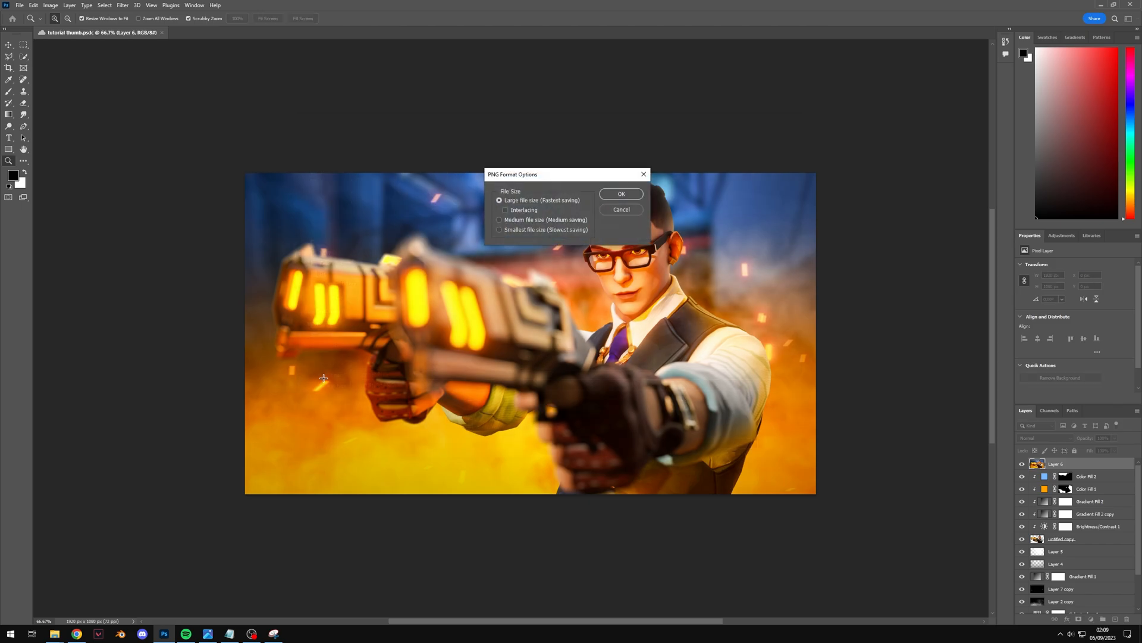
left_click(604, 194)
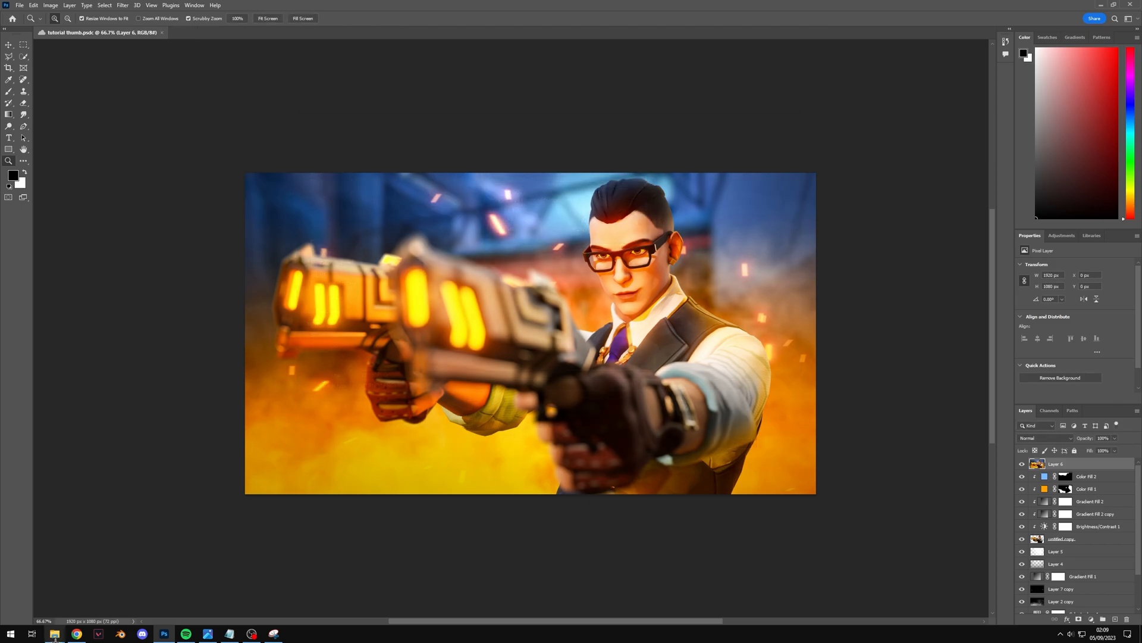
Step: Save a JPEG copy of the thumbnail as thumbnail.jpg in the Valorant 3D Thumbnail Tutorial folder
mouse_move(54, 633)
key("ctrl+alt+s")
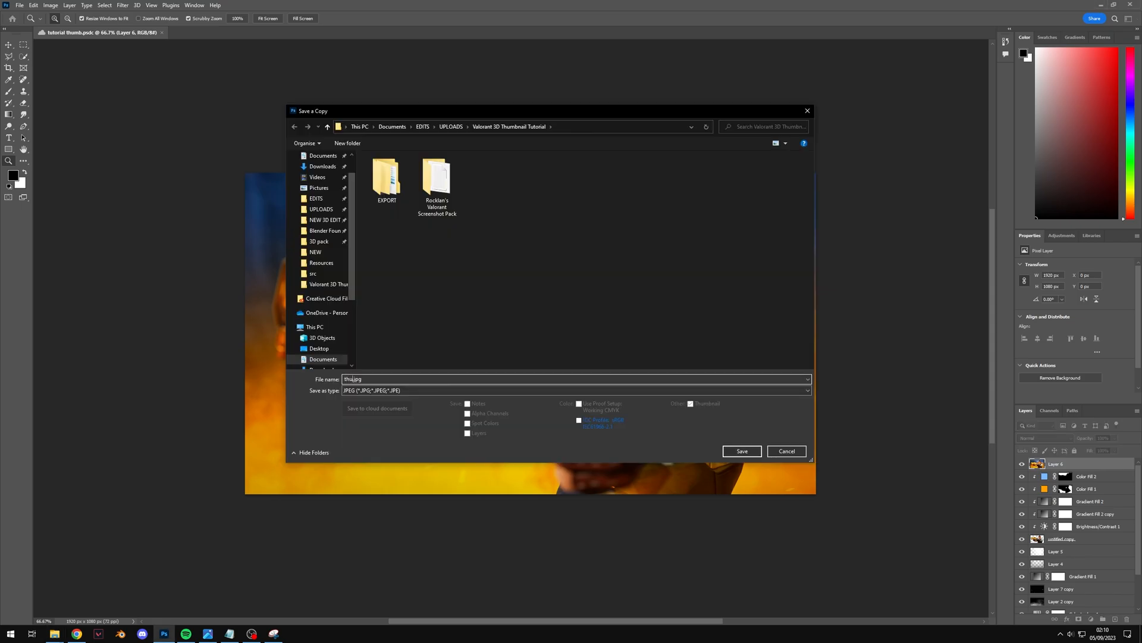
key("Return")
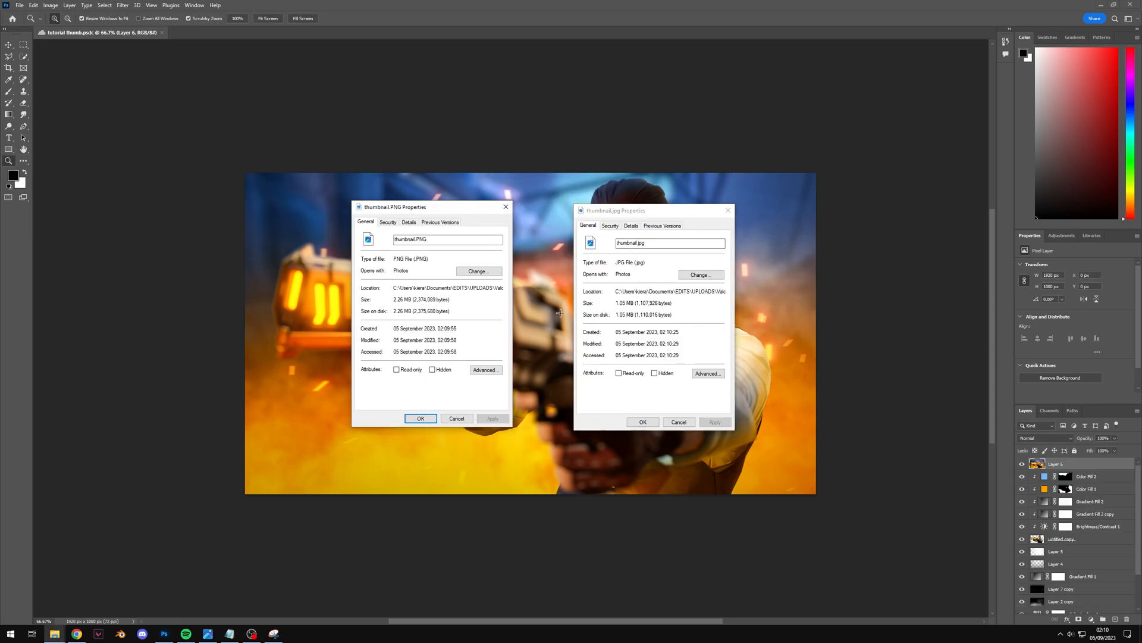
Step: Compare the file sizes of thumbnail.PNG and thumbnail.jpg in their file properties
left_click(618, 302)
left_click_drag(617, 303, 635, 303)
left_click(385, 298)
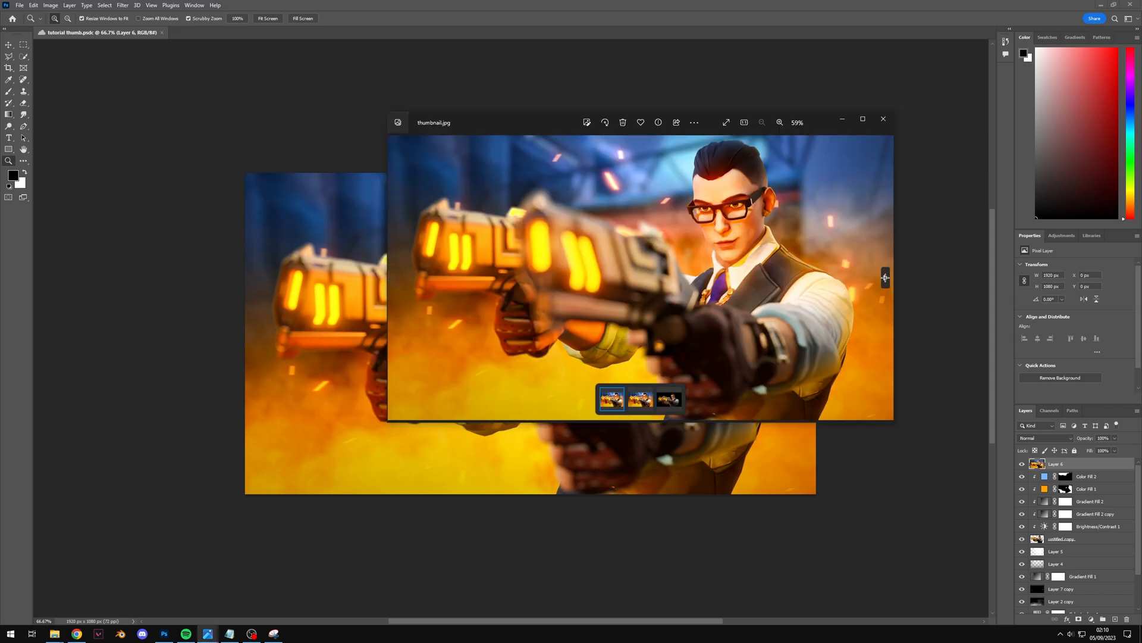
Step: Inspect the exported thumbnail.jpg full screen in the Photos viewer and close it
left_click(885, 277)
left_click(885, 121)
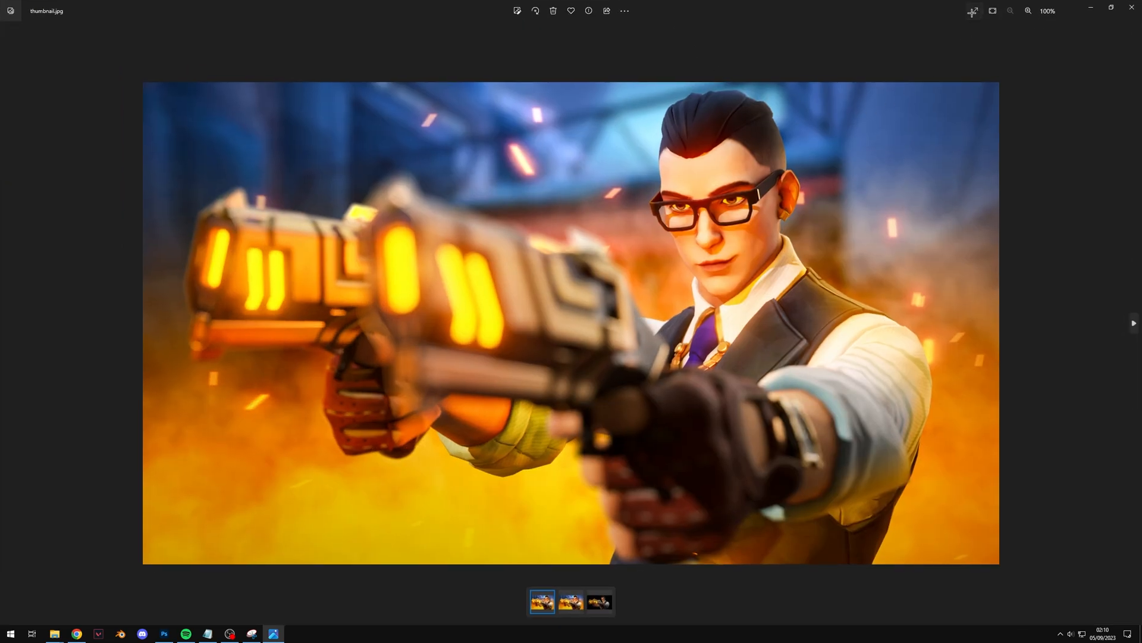
left_click(974, 11)
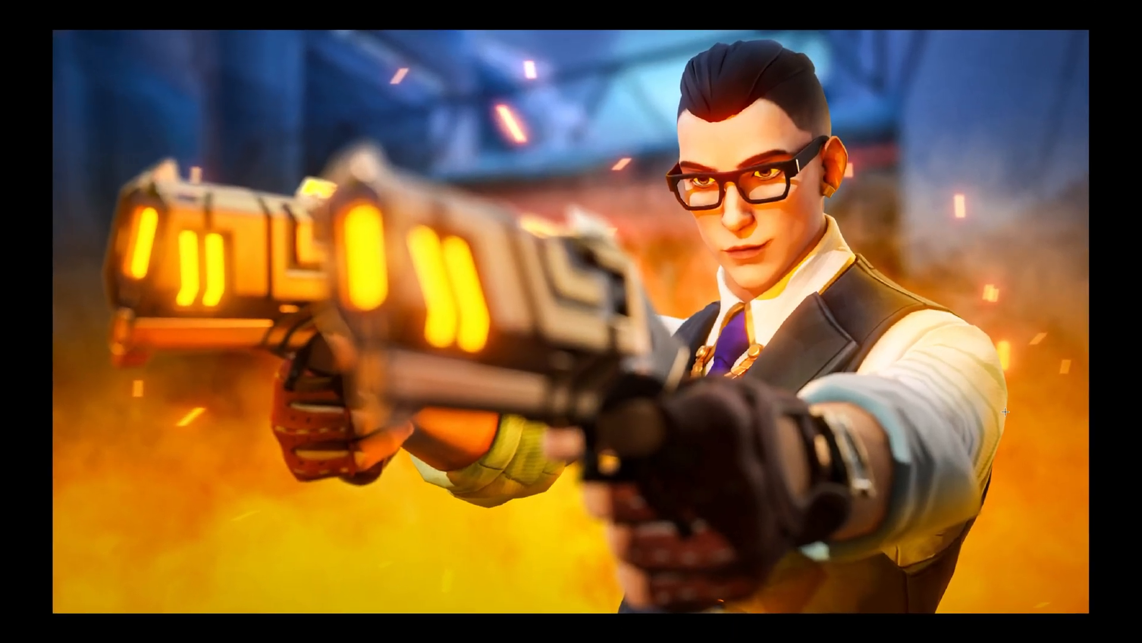
scroll(975, 413, "down", 2)
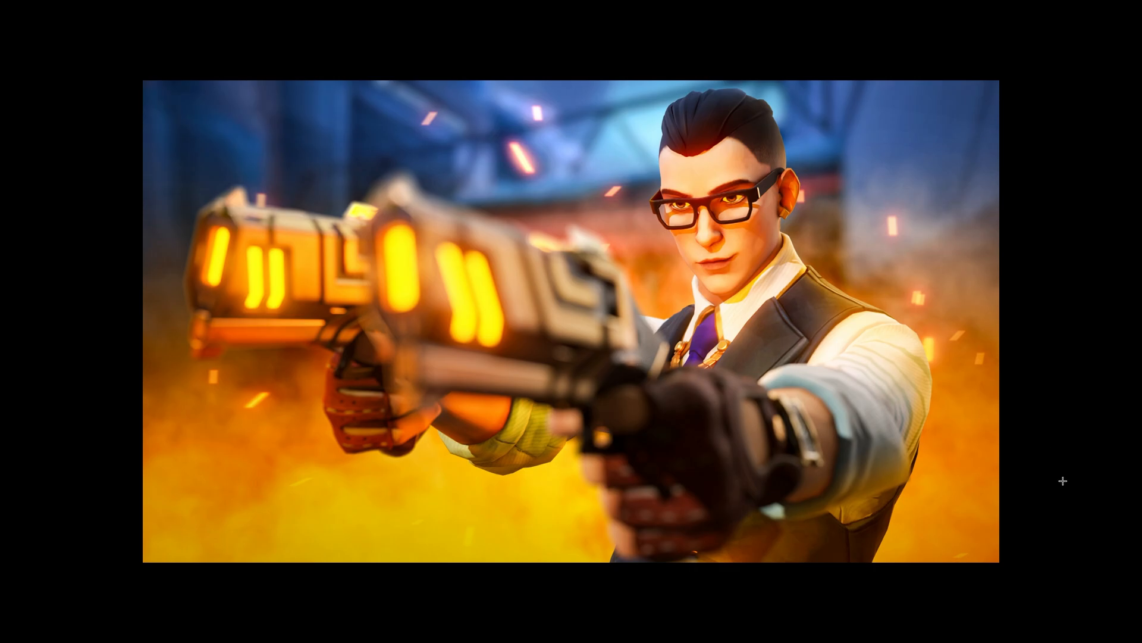
left_click(1130, 7)
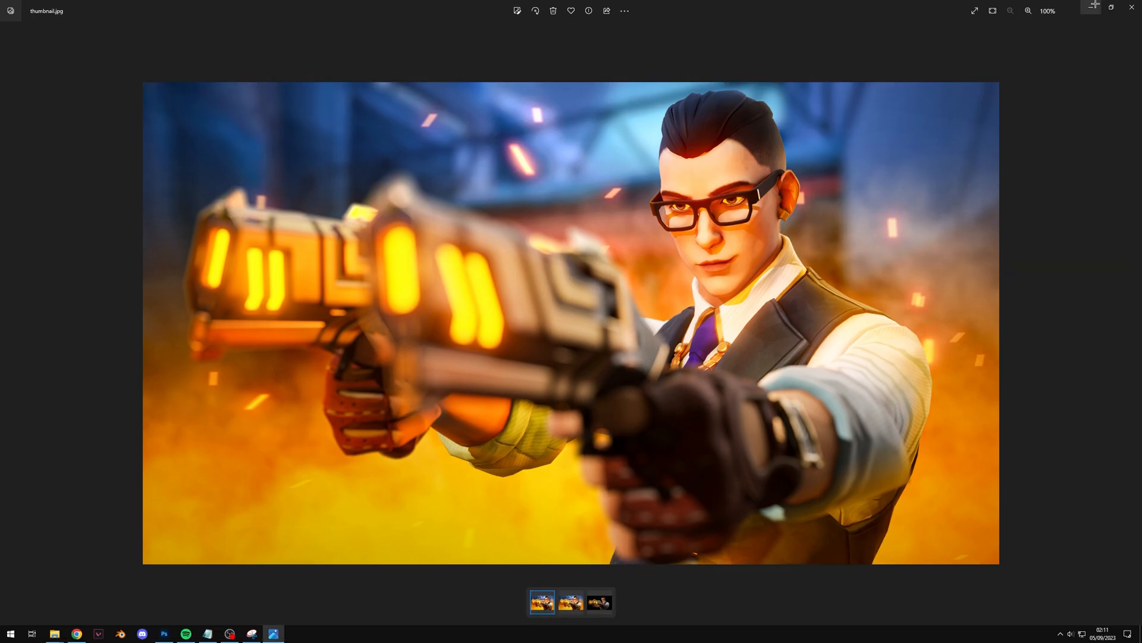
left_click(1132, 5)
left_click(545, 305)
key("ctrl+minus")
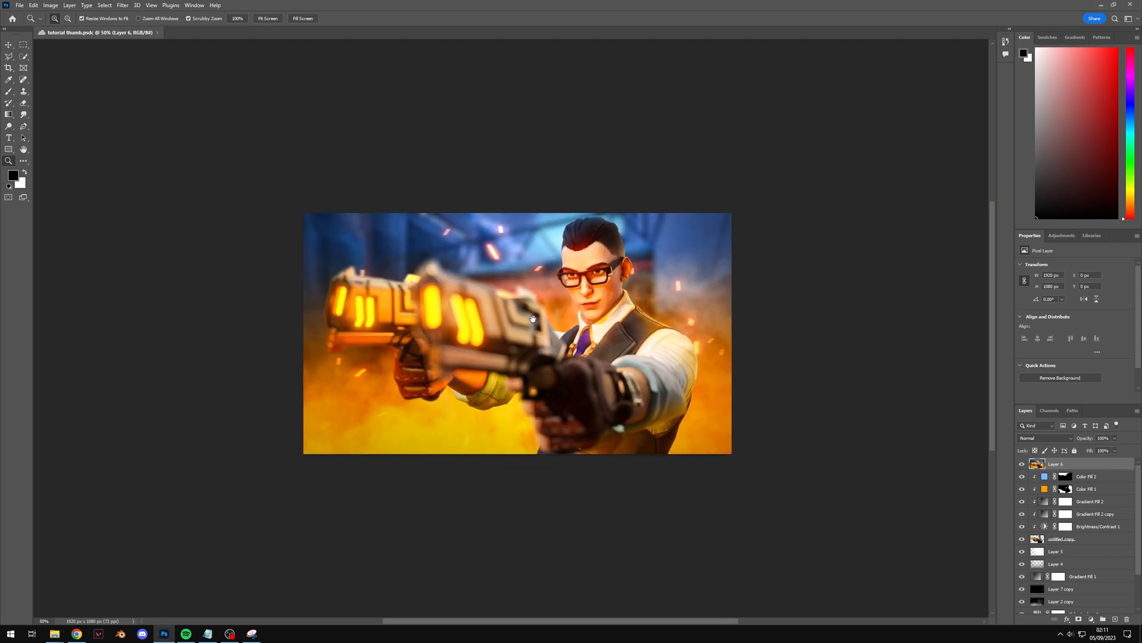
key("ctrl+plus")
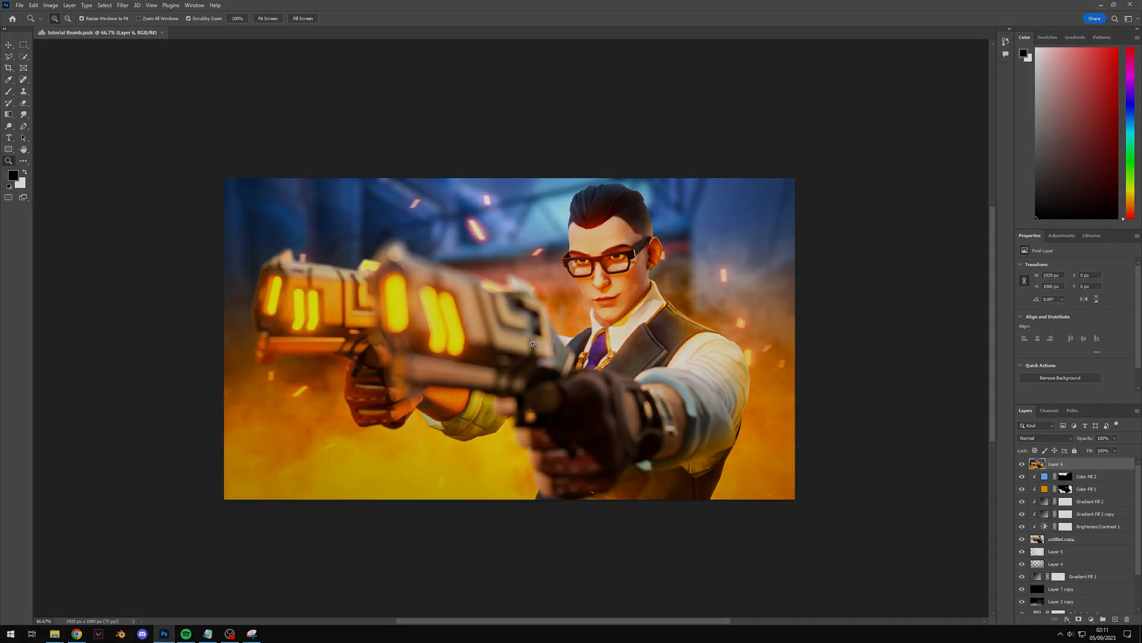